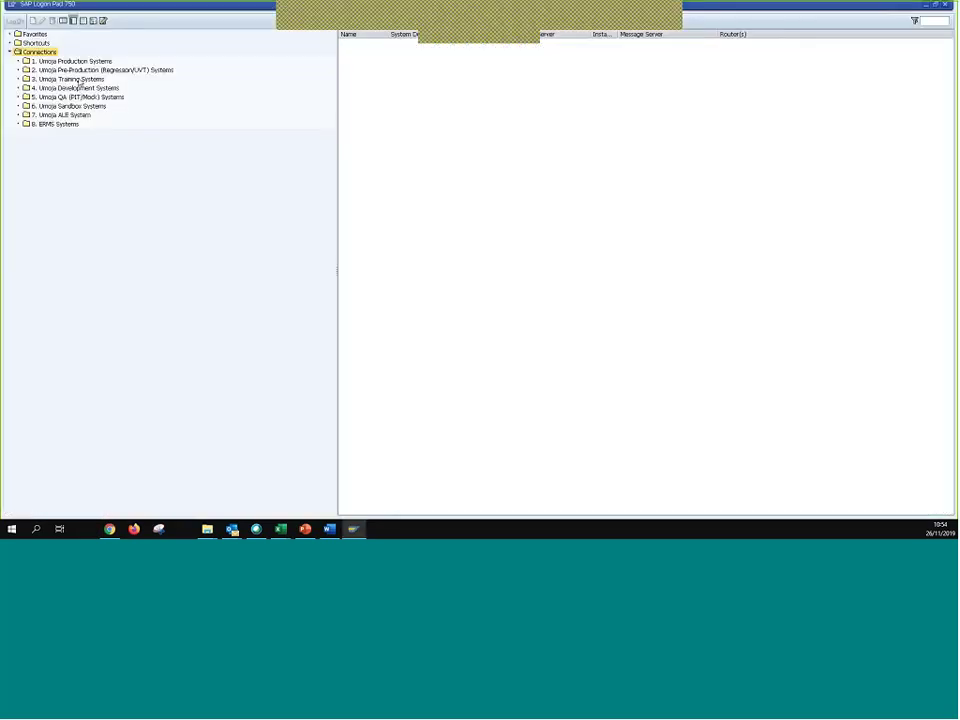
# - Open the logon screen of 3.9 Umoja Training TM (TST) from the Umoja Training Systems group
pyautogui.click(72, 80)
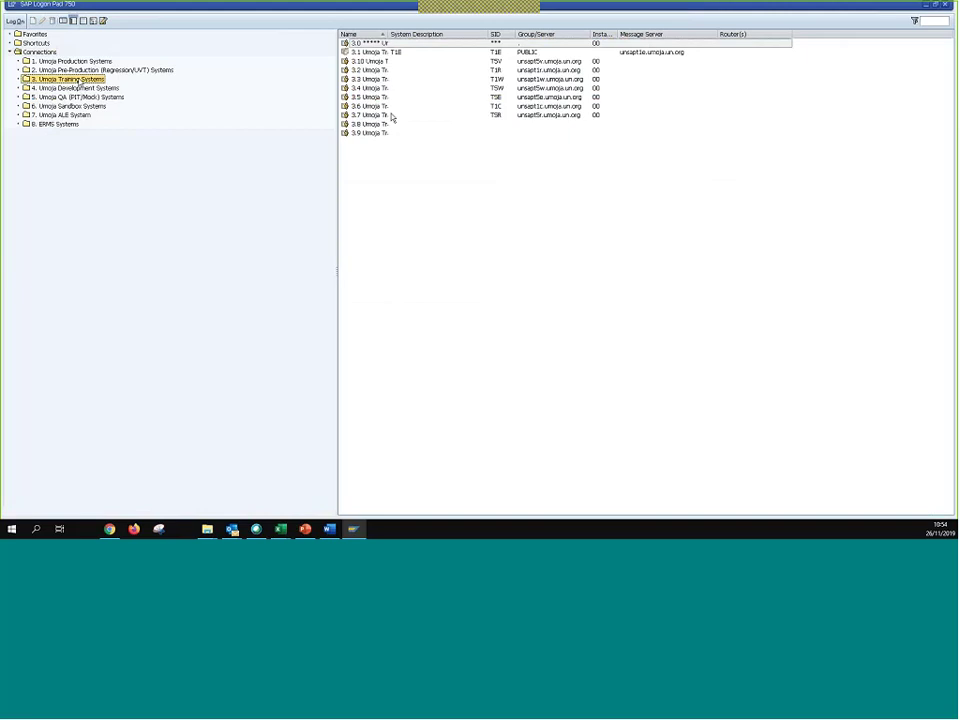
pyautogui.doubleClick(387, 33)
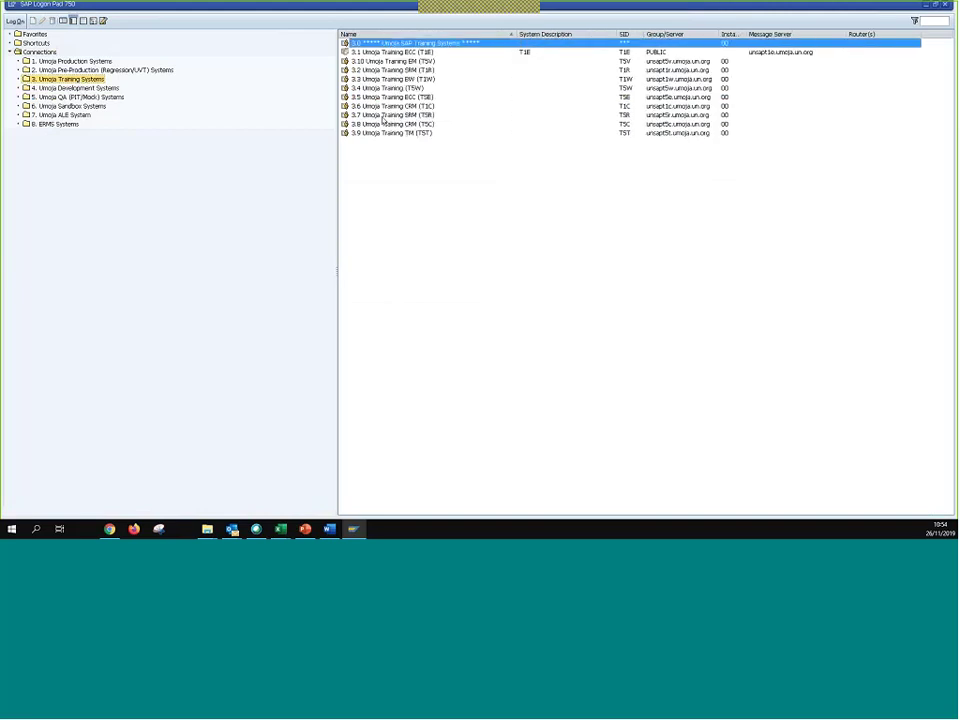
pyautogui.doubleClick(407, 134)
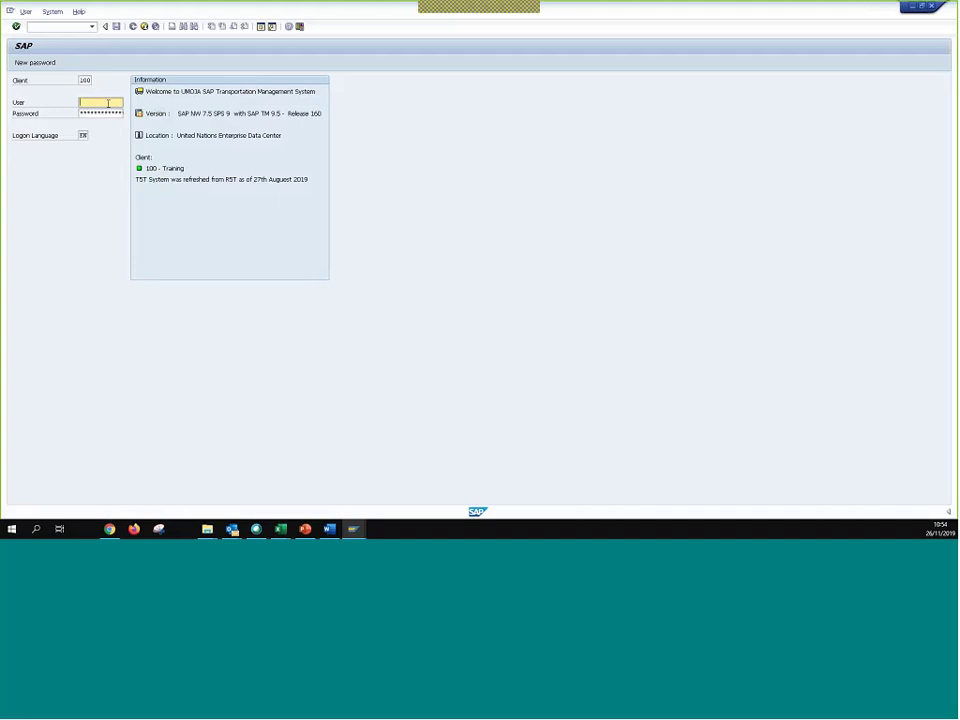
# - Log on to the TM system with the planner's user ID copied from the exercise sheet
pyautogui.hotkey('ctrl', 'v')
pyautogui.press('BackSpace')
pyautogui.write('tt')
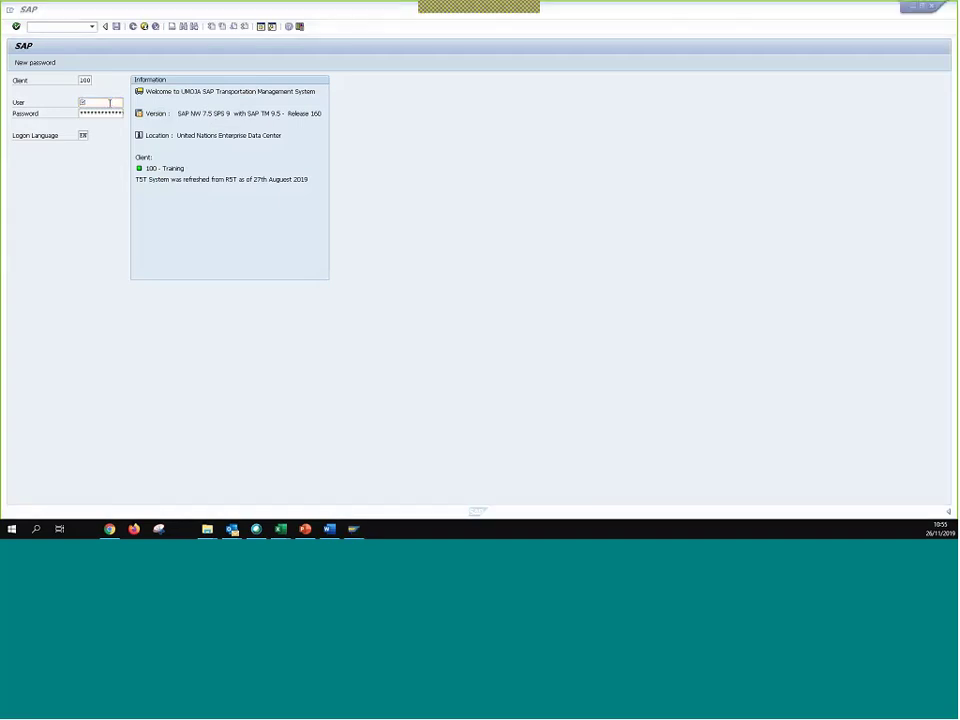
pyautogui.hotkey('alt', 'Tab')
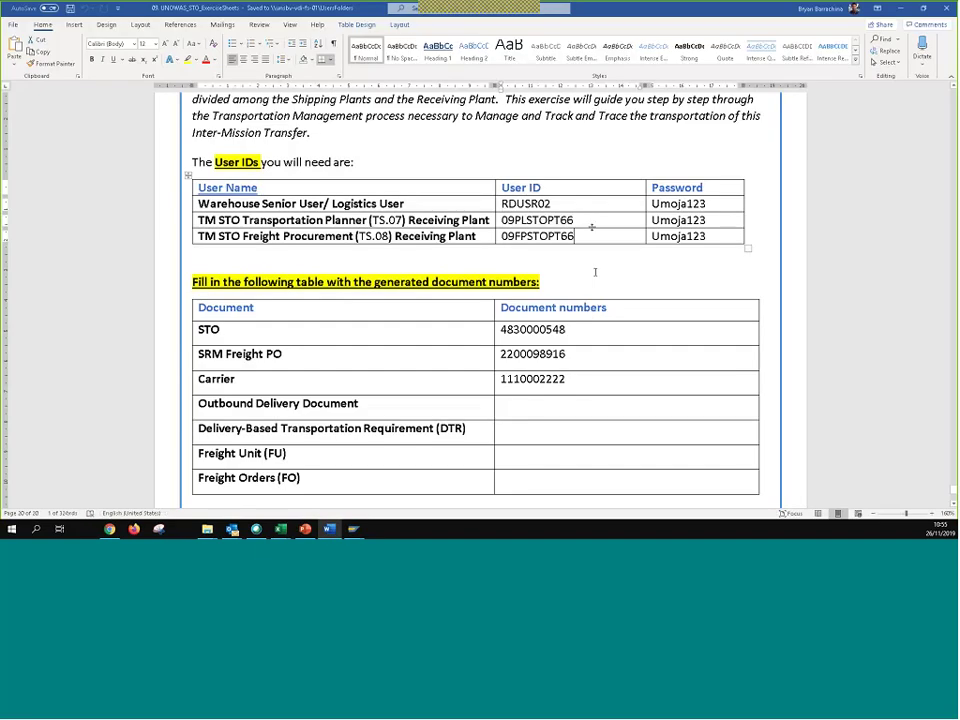
pyautogui.moveTo(591, 224); pyautogui.dragTo(495, 221)
pyautogui.hotkey('ctrl', 'c')
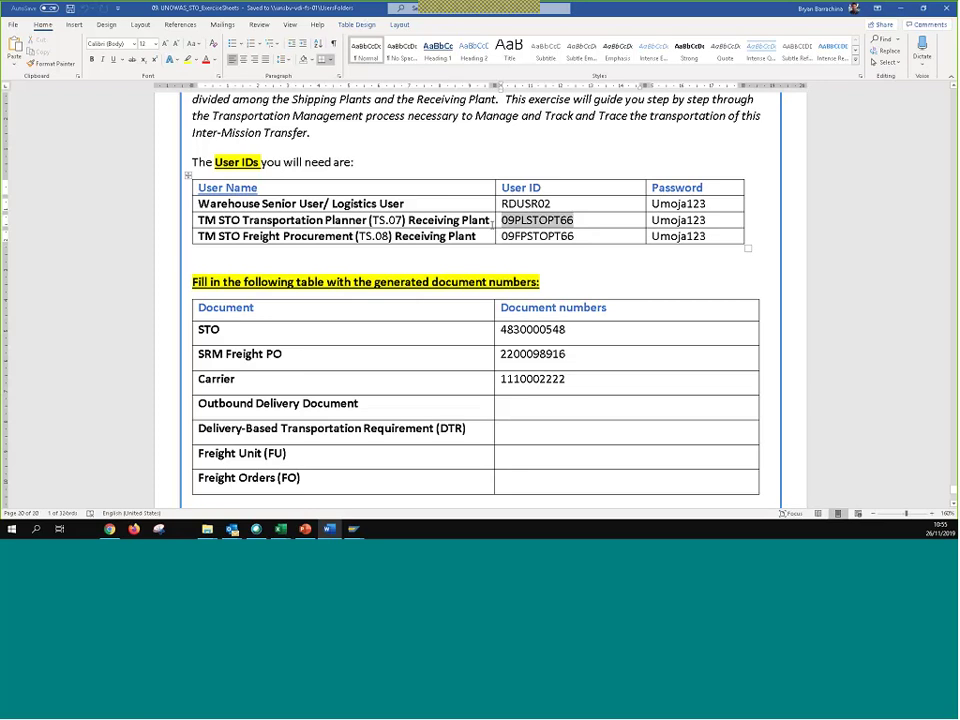
pyautogui.hotkey('alt', 'Tab')
pyautogui.doubleClick(100, 103)
pyautogui.hotkey('ctrl', 'v')
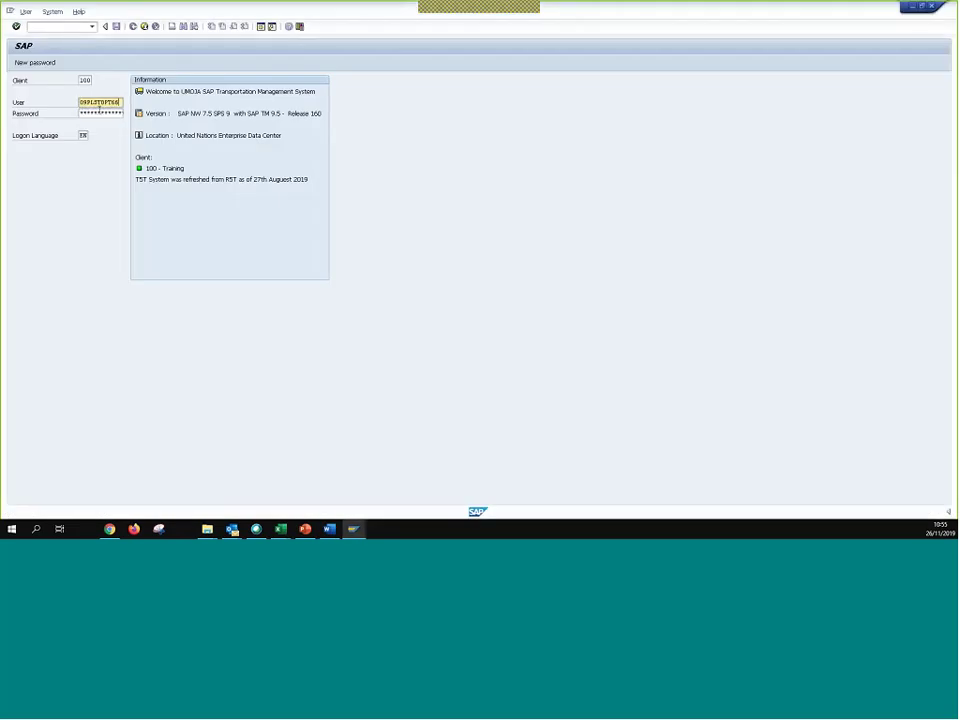
pyautogui.press('Tab')
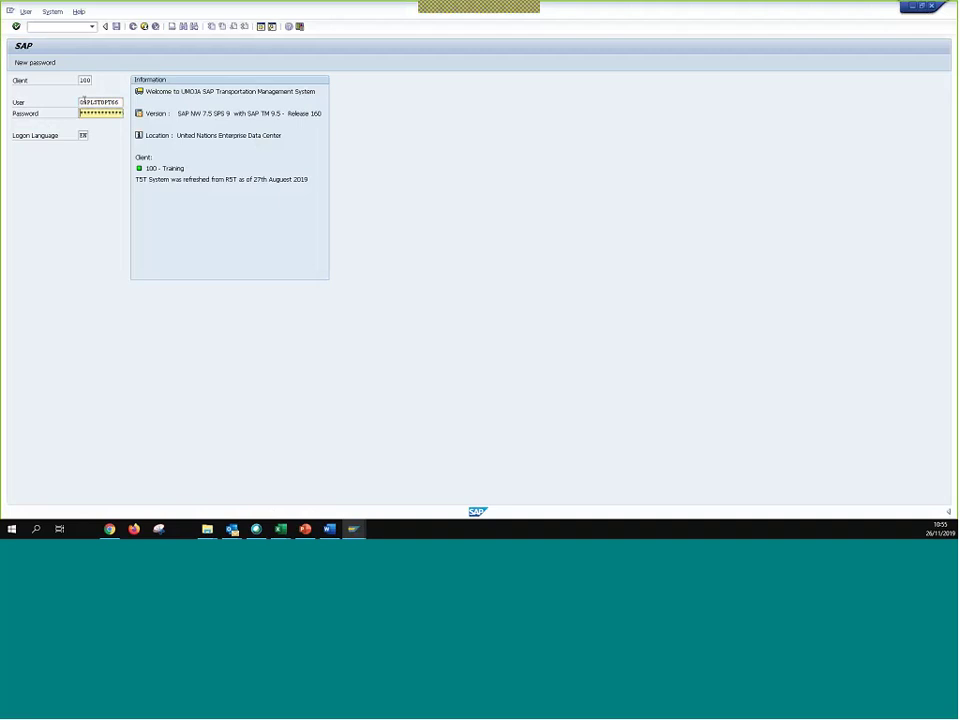
pyautogui.press('Return')
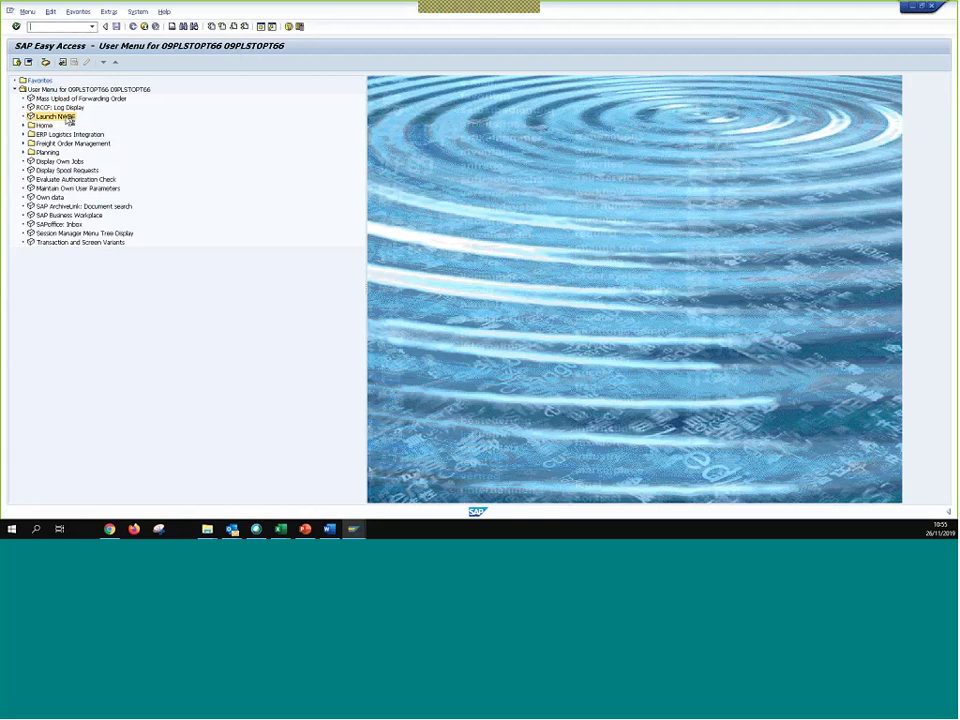
# - Launch NWBC from Easy Access, maximize its window and zoom the page in two levels
pyautogui.doubleClick(69, 118)
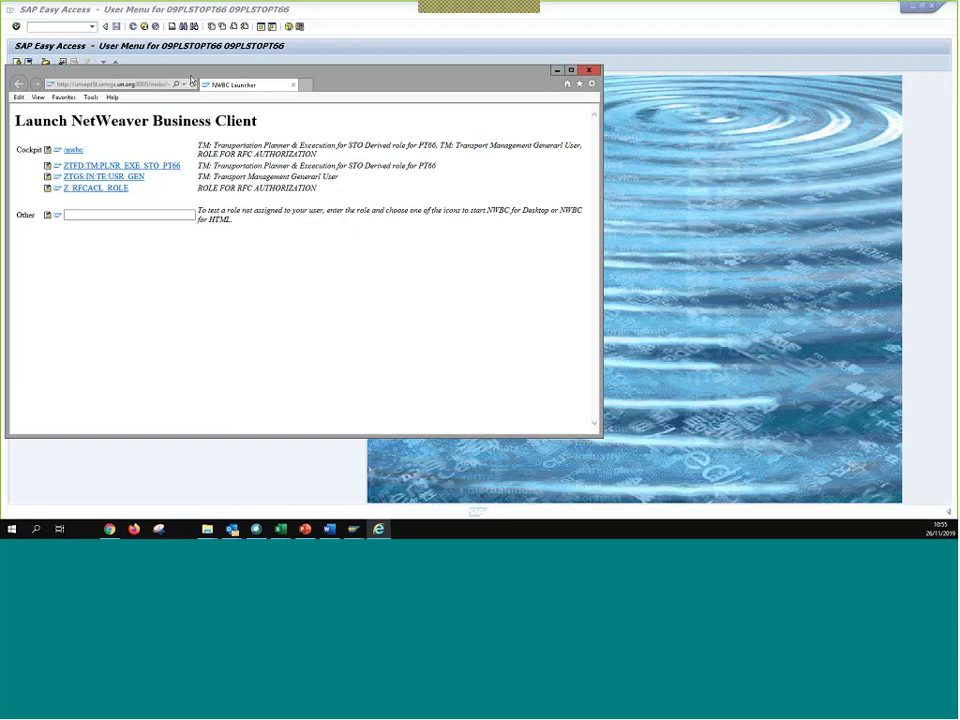
pyautogui.doubleClick(193, 79)
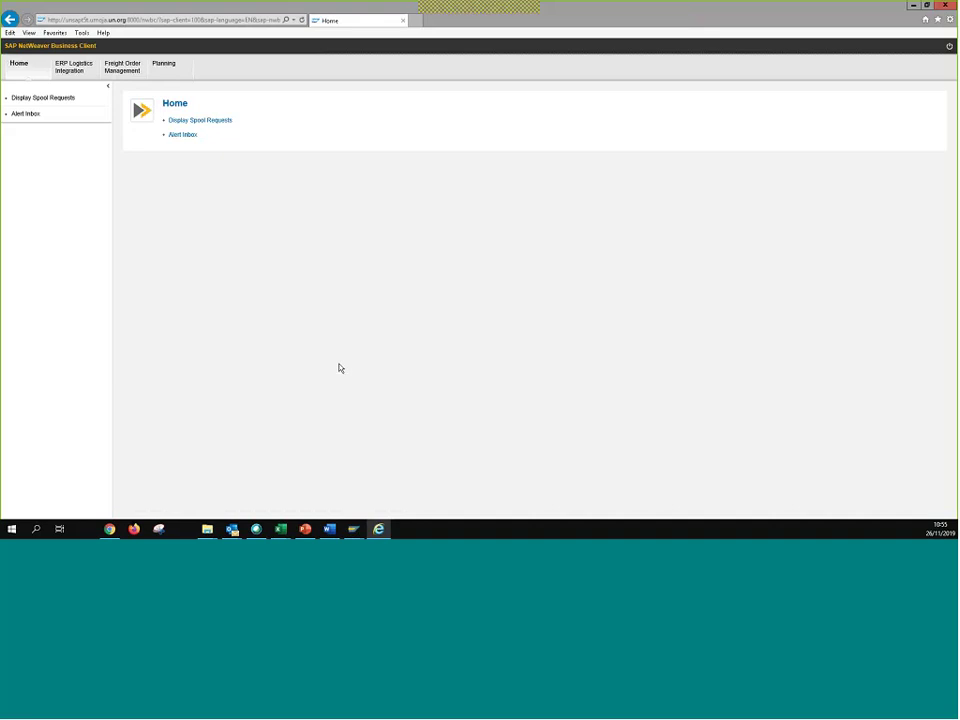
pyautogui.hotkey('ctrl', '+')
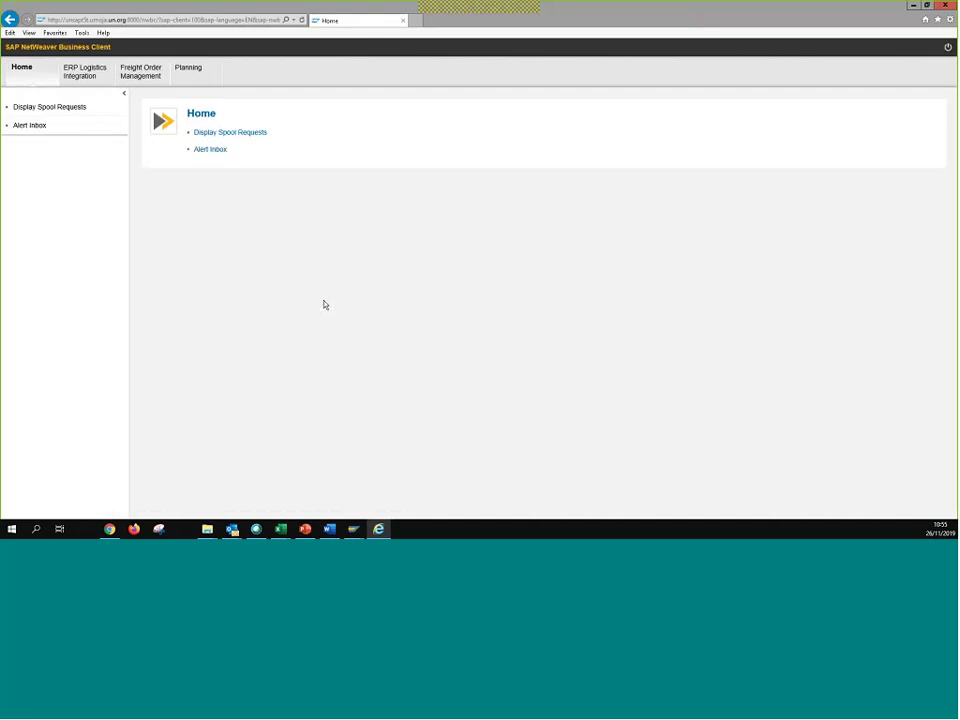
pyautogui.hotkey('ctrl', '+')
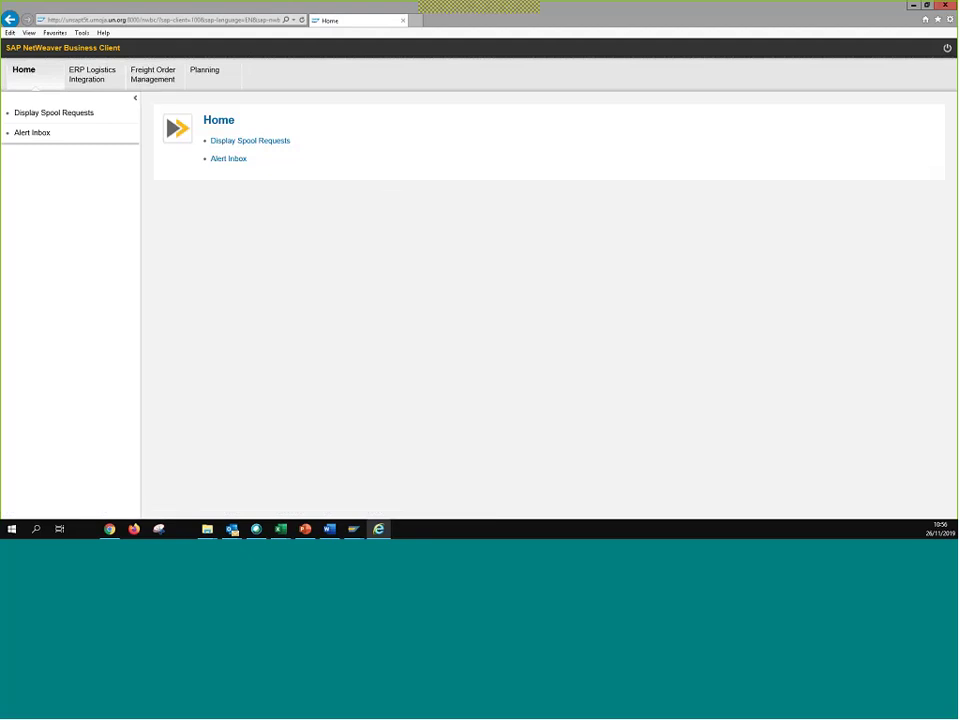
# - Open Overview Transportation Requirements under ERP Logistics Integration with Original Delivery cleared, then return to Word
pyautogui.click(100, 86)
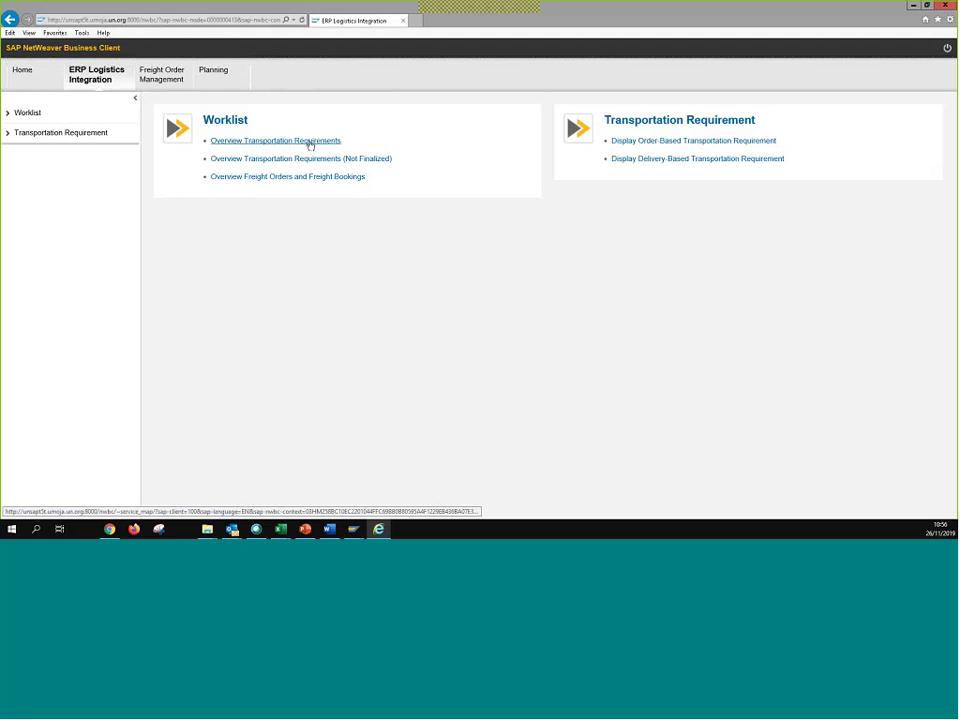
pyautogui.click(313, 152)
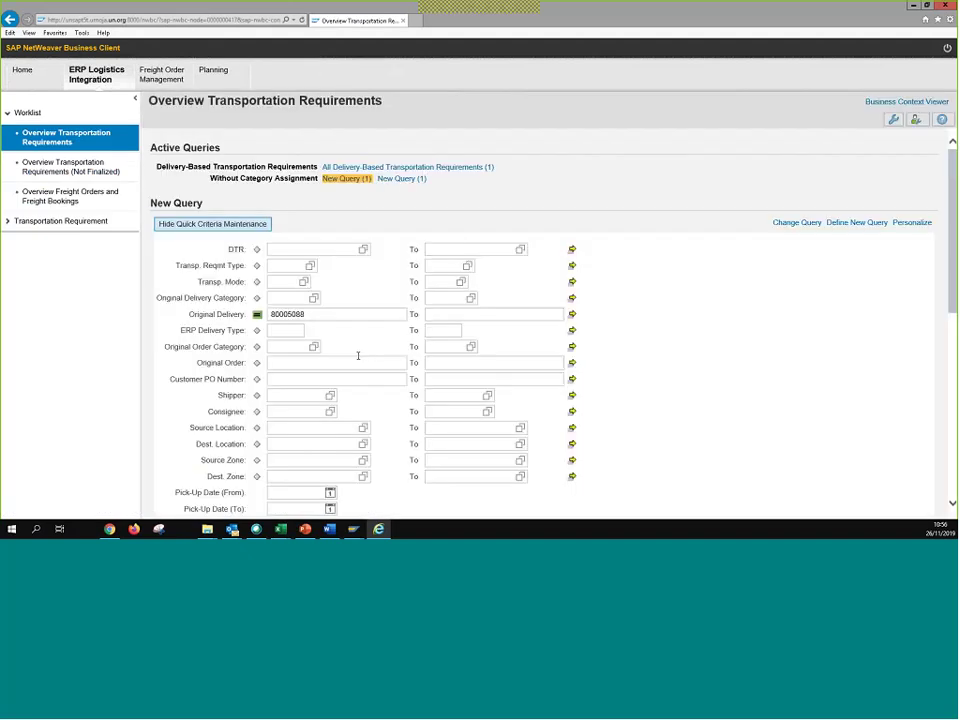
pyautogui.press('BackSpace')
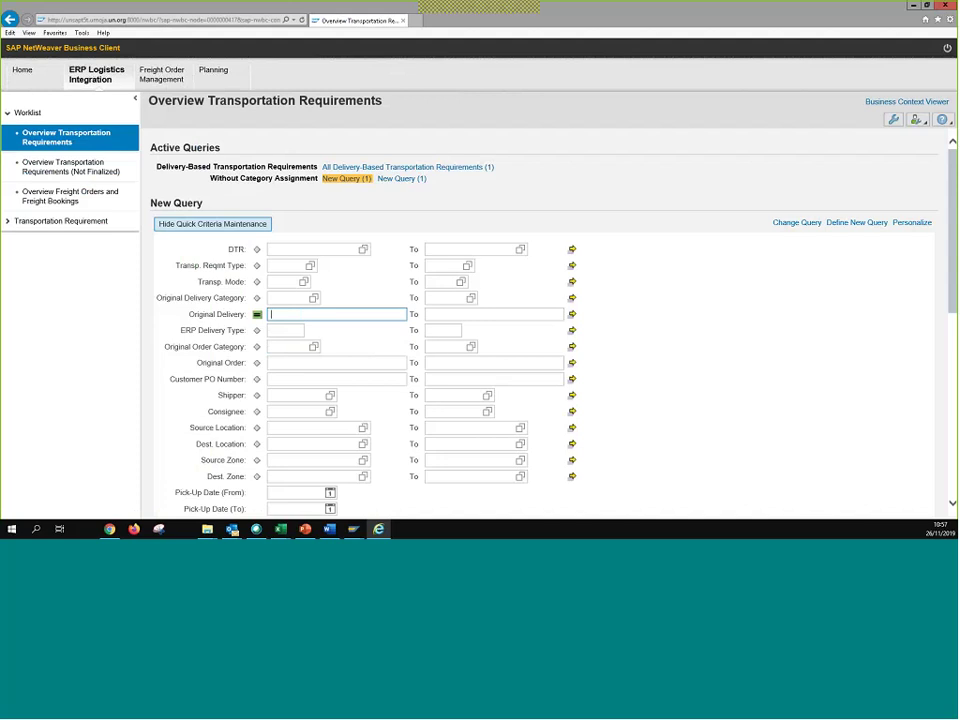
pyautogui.click(272, 362)
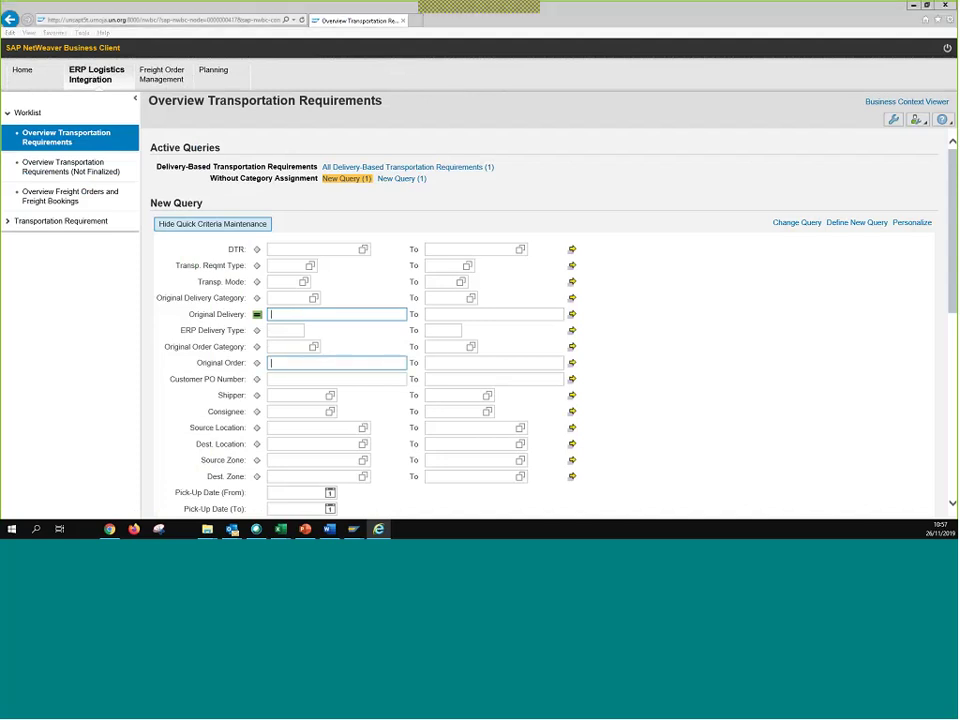
pyautogui.hotkey('alt', 'Tab')
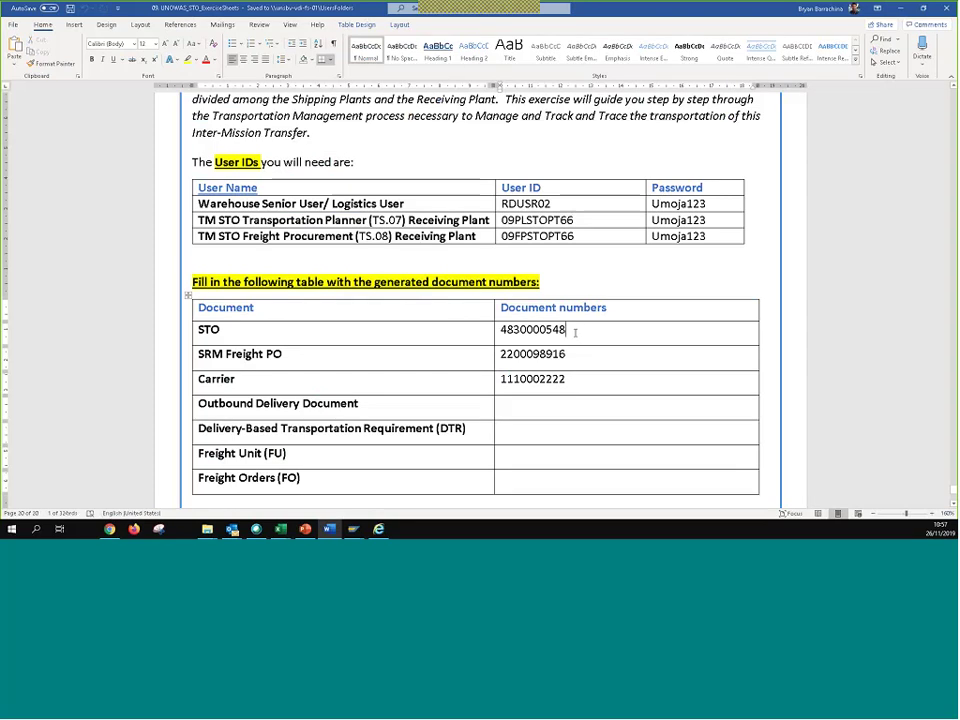
# - Copy the STO number from the sheet's Document numbers column and return to the browser
pyautogui.moveTo(575, 333); pyautogui.dragTo(501, 330)
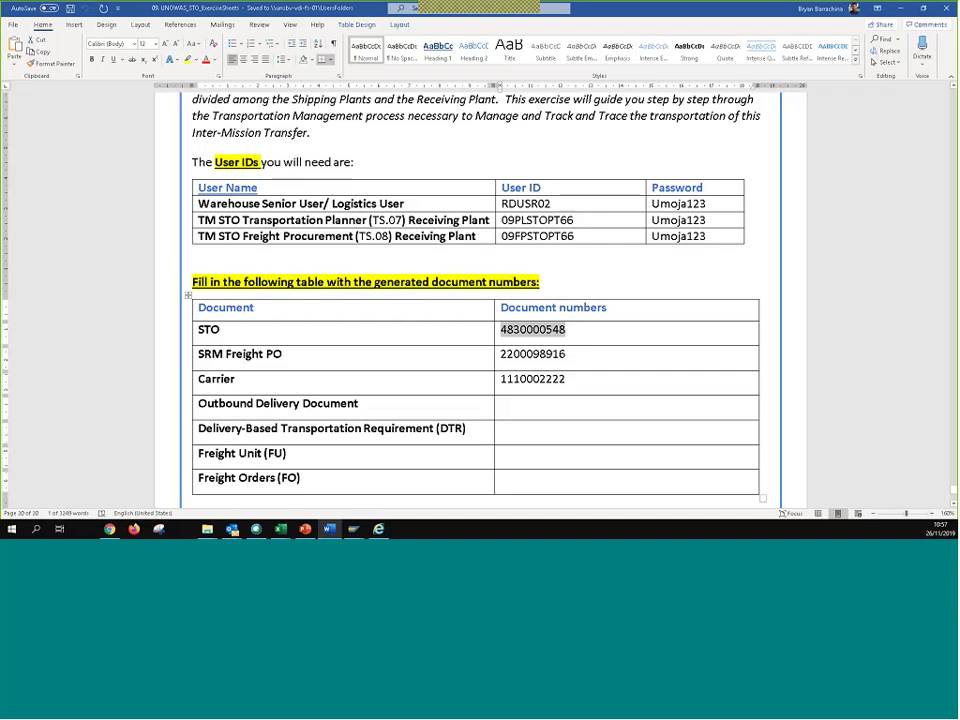
pyautogui.click(577, 376)
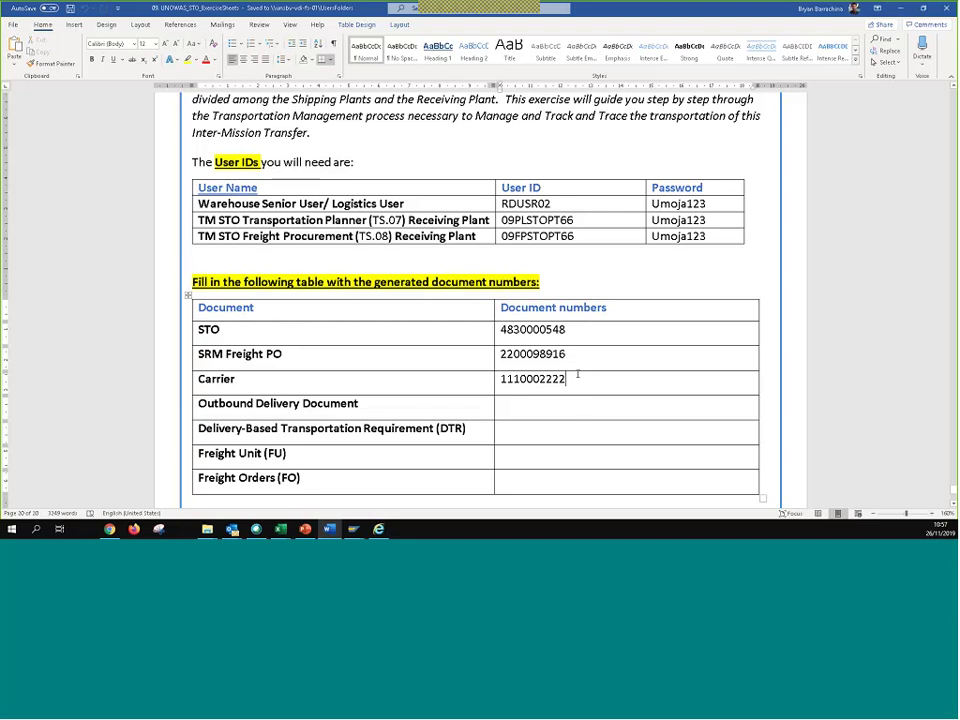
pyautogui.tripleClick(567, 330)
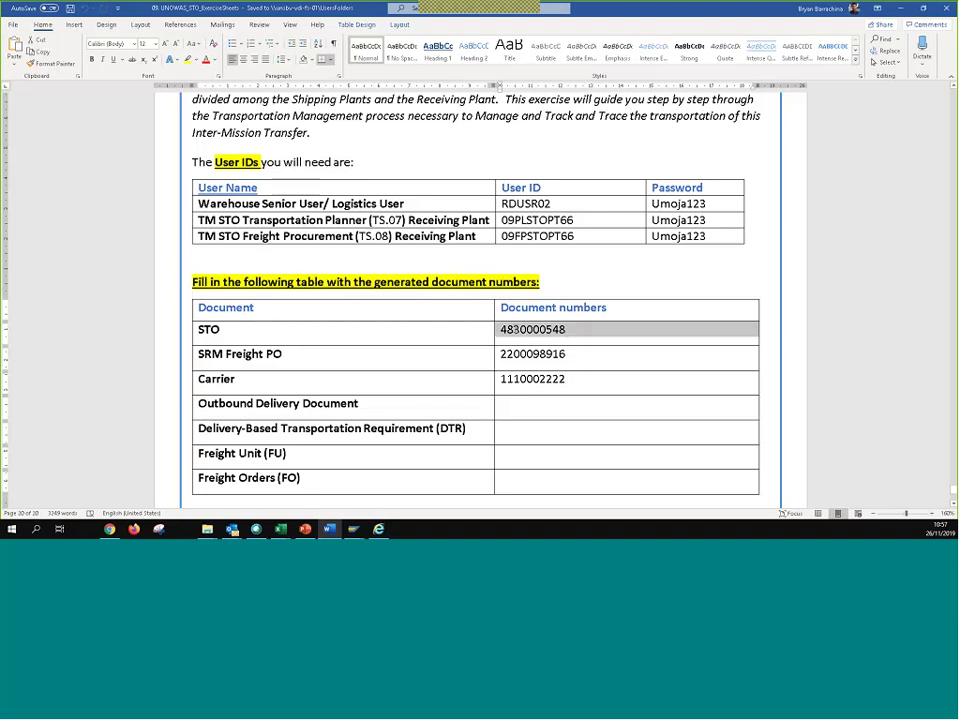
pyautogui.click(567, 330)
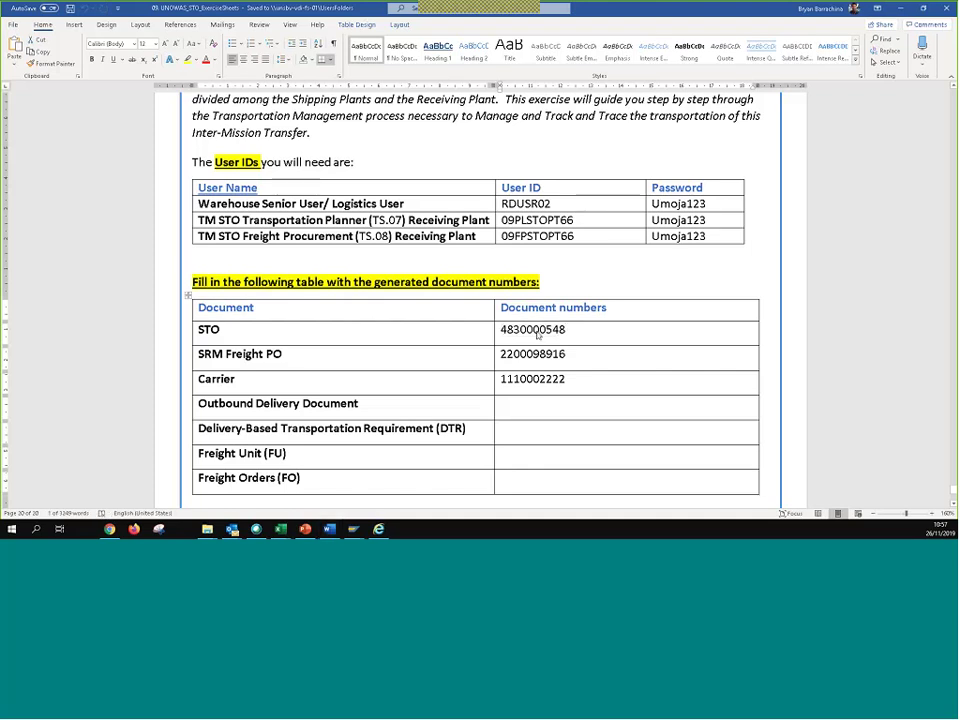
pyautogui.hotkey('alt', 'Tab')
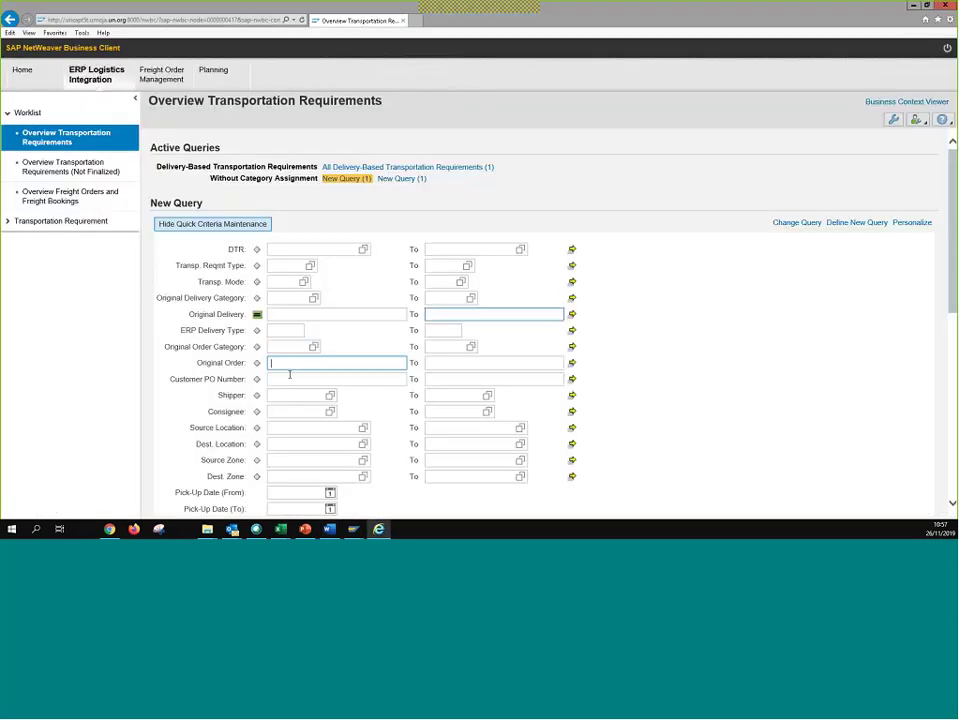
# - Enter the STO number as Original Order and run the query to list its outbound-delivery requirement
pyautogui.hotkey('ctrl', 'v')
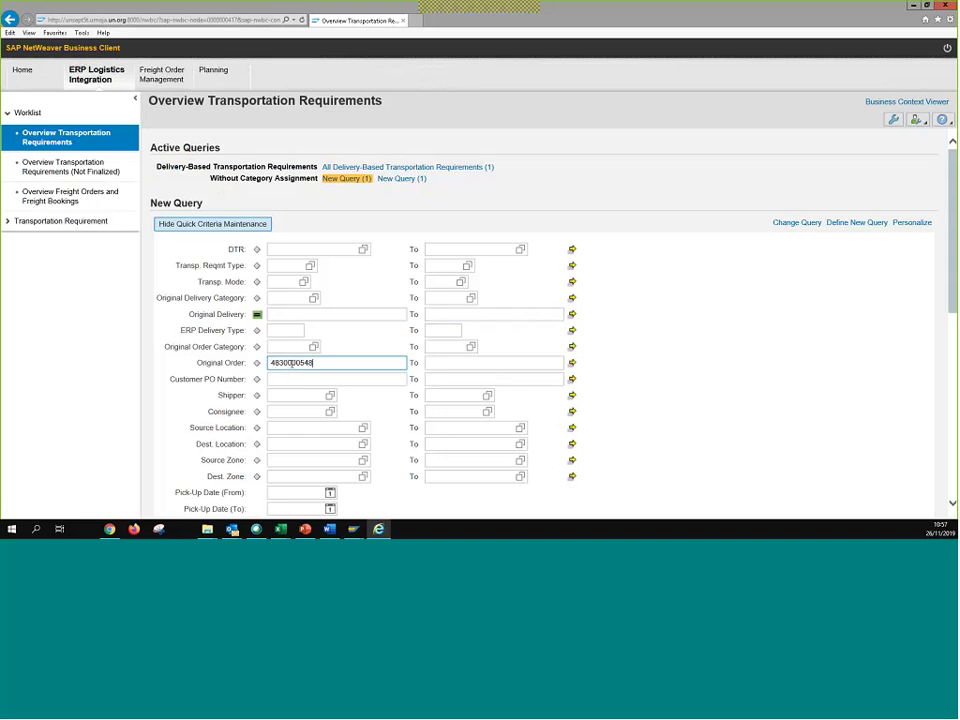
pyautogui.scroll(-3, 291, 362)
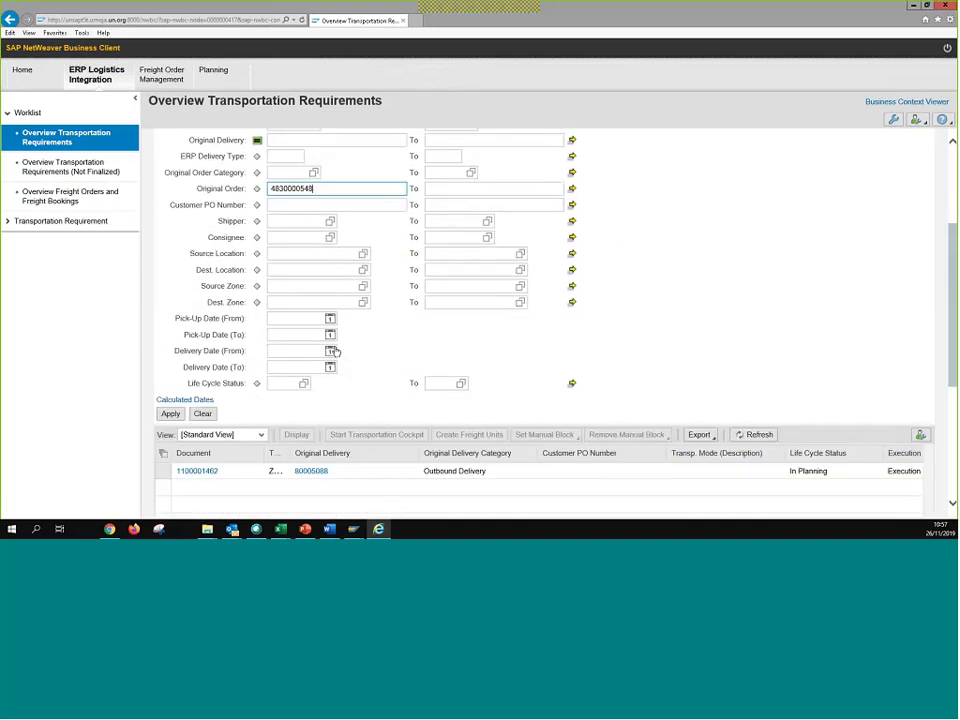
pyautogui.click(171, 298)
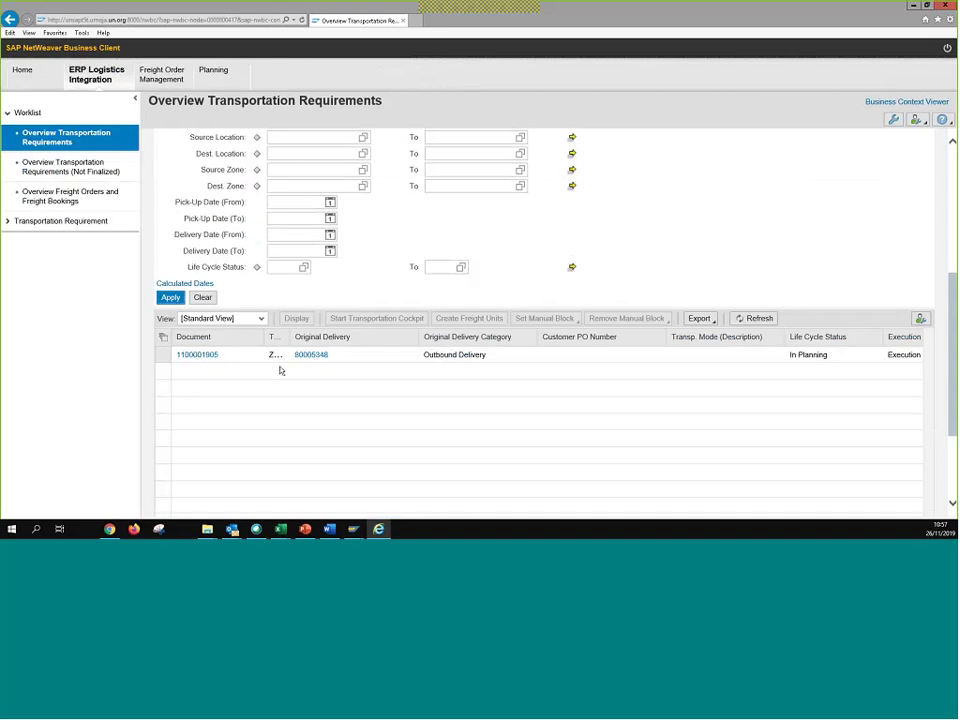
pyautogui.scroll(1, 409, 268)
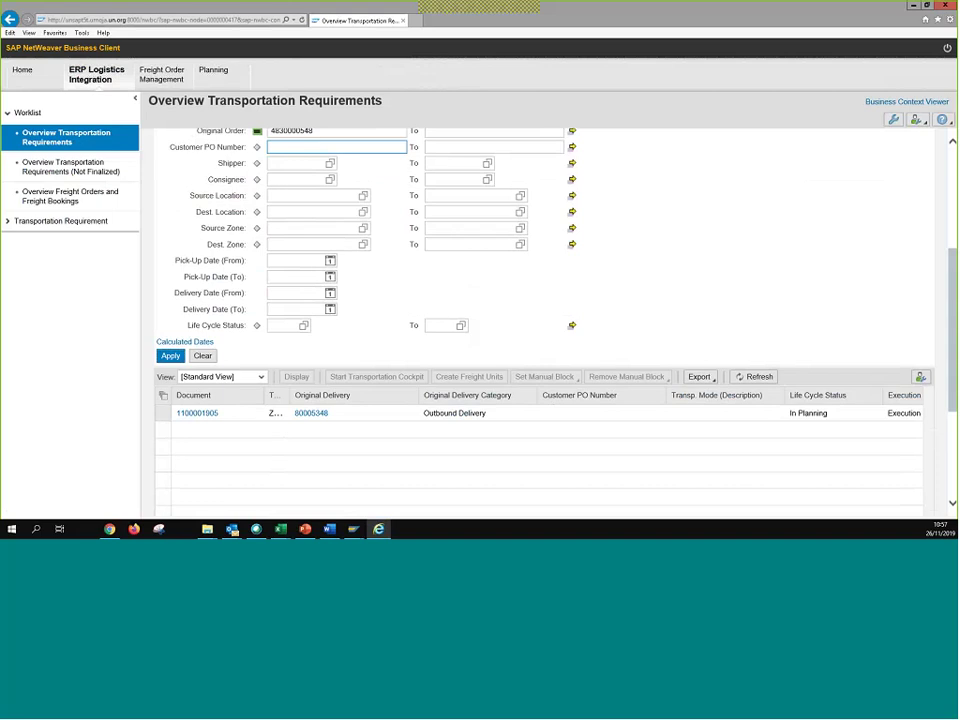
pyautogui.scroll(3, 342, 197)
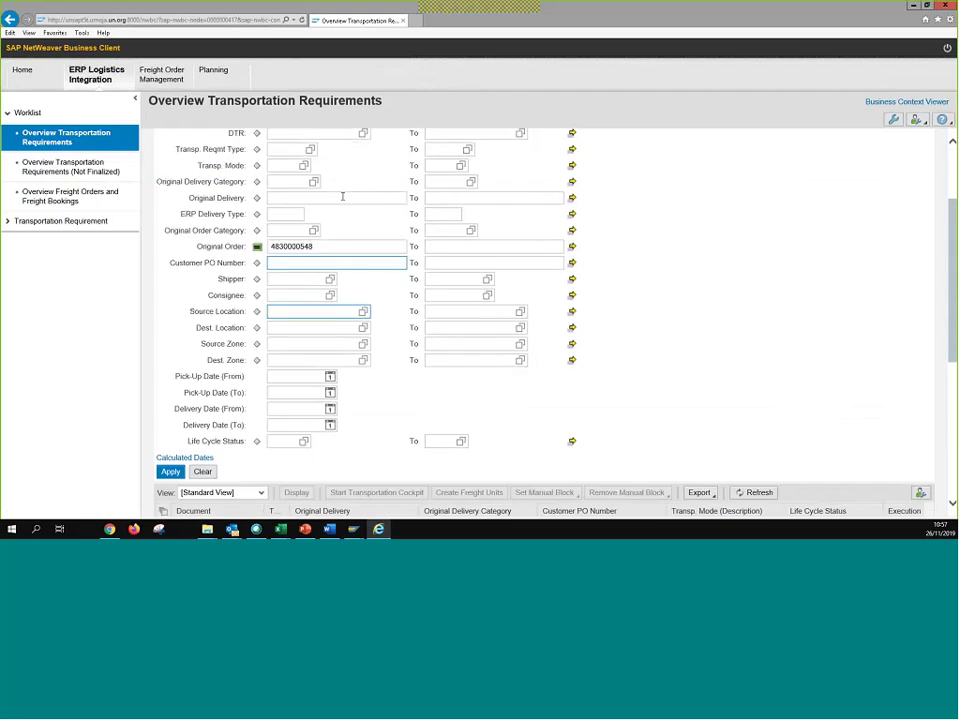
pyautogui.click(326, 245)
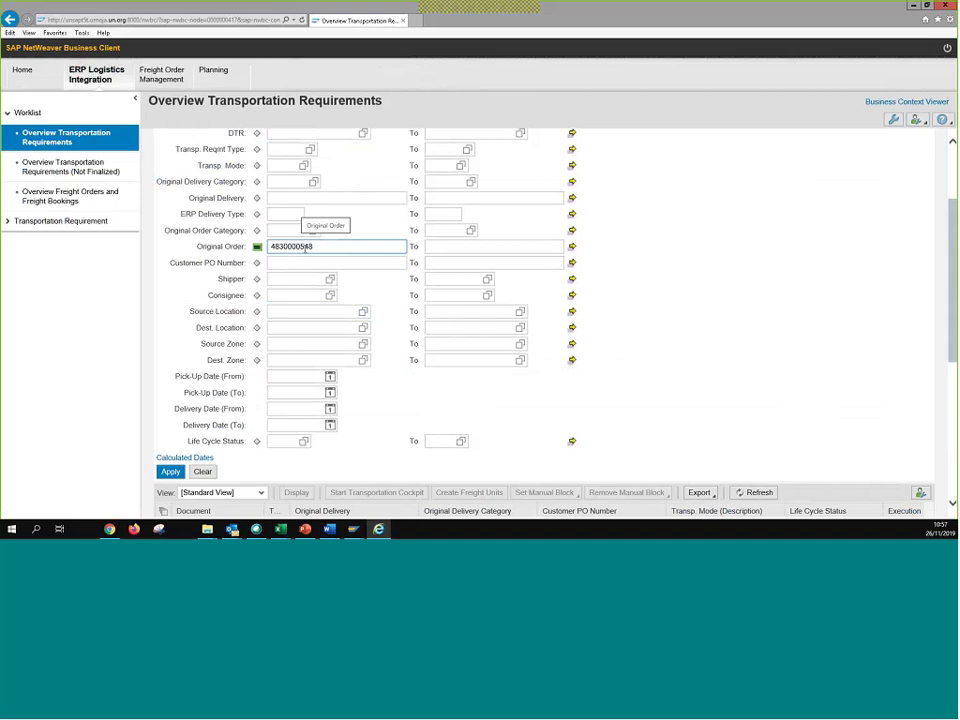
pyautogui.press('Return')
pyautogui.scroll(-2, 234, 388)
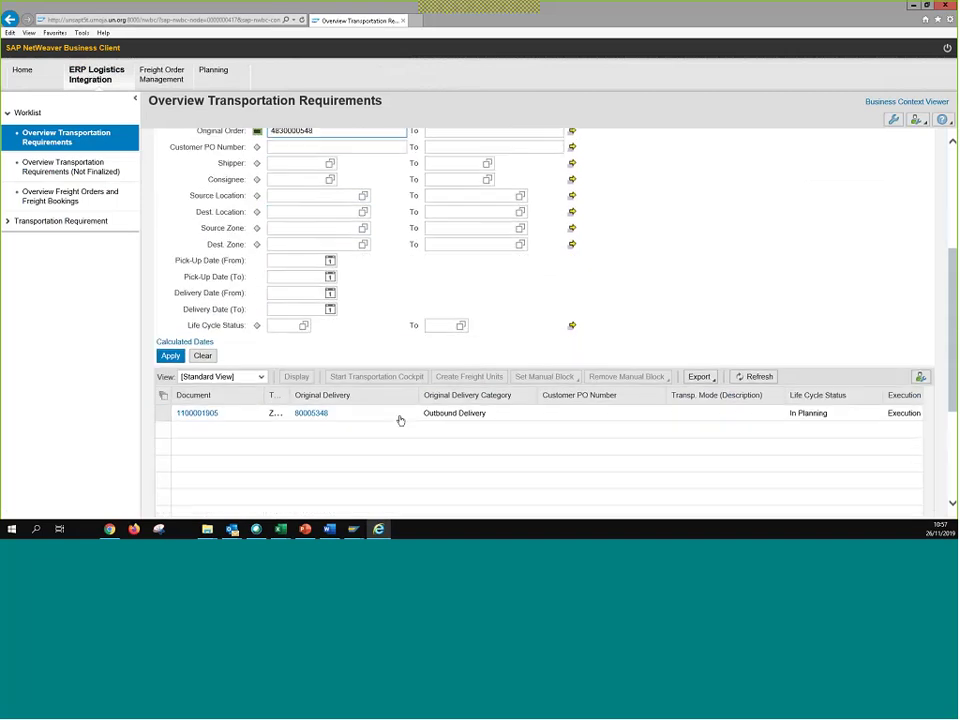
# - Open the listed DTR and point out its title, sales group SG_T66 and sales organization
pyautogui.click(198, 413)
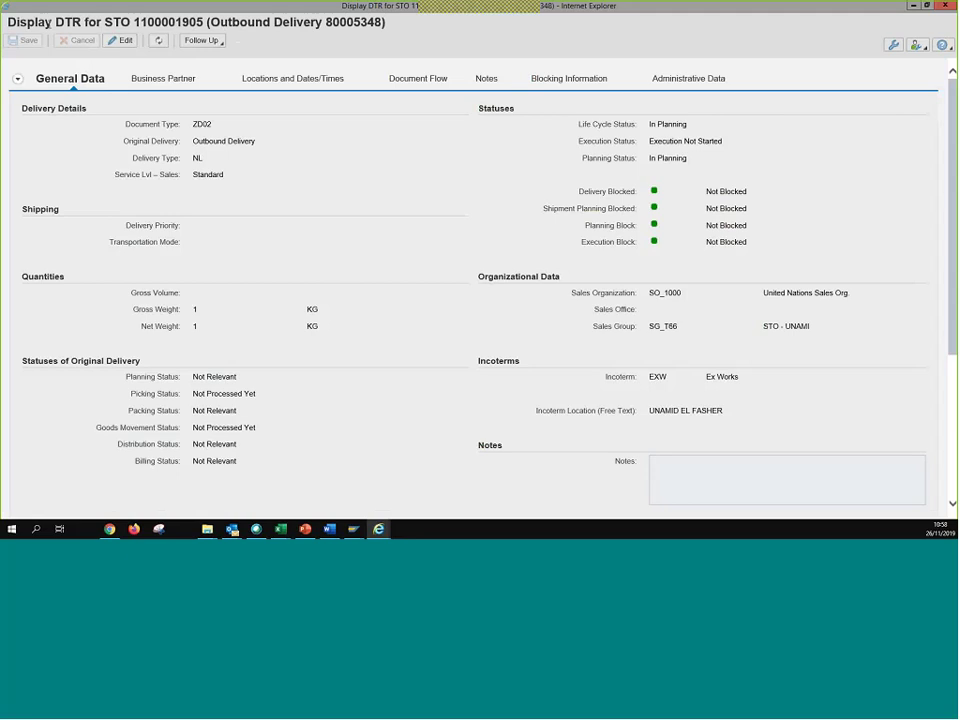
pyautogui.moveTo(54, 22); pyautogui.dragTo(204, 22)
pyautogui.moveTo(588, 326); pyautogui.dragTo(823, 328)
pyautogui.click(806, 341)
pyautogui.moveTo(651, 327); pyautogui.dragTo(825, 324)
pyautogui.moveTo(649, 293); pyautogui.dragTo(682, 292)
pyautogui.click(784, 323)
# - Point out Incoterm EXW and location UNAMID EL FASHER, then show the Document Flow
pyautogui.moveTo(648, 376); pyautogui.dragTo(671, 376)
pyautogui.click(662, 386)
pyautogui.moveTo(649, 411); pyautogui.dragTo(755, 424)
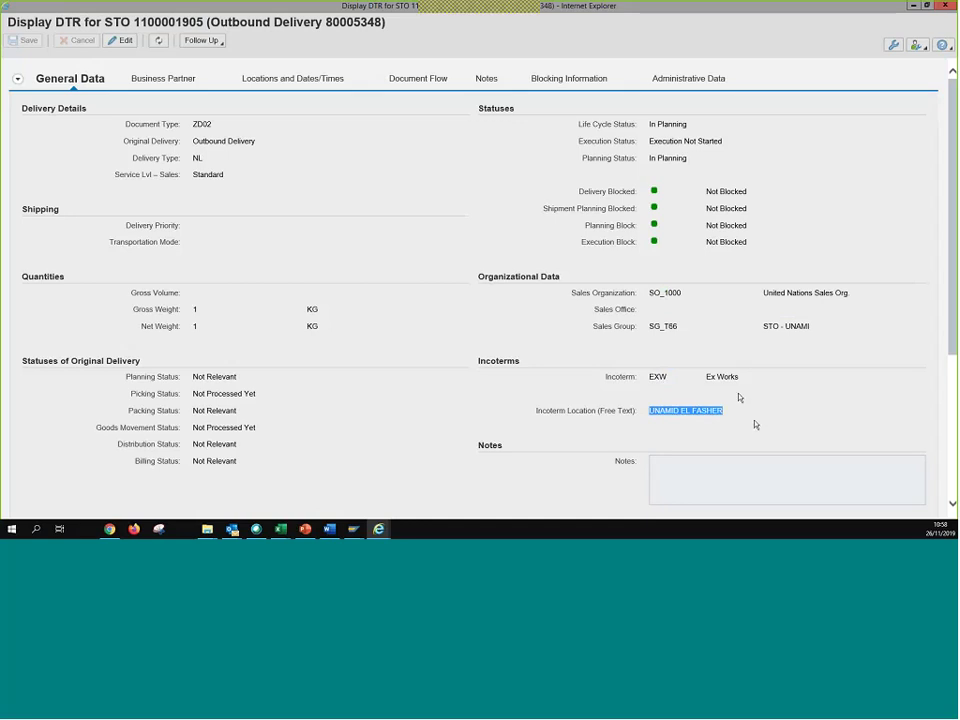
pyautogui.click(669, 371)
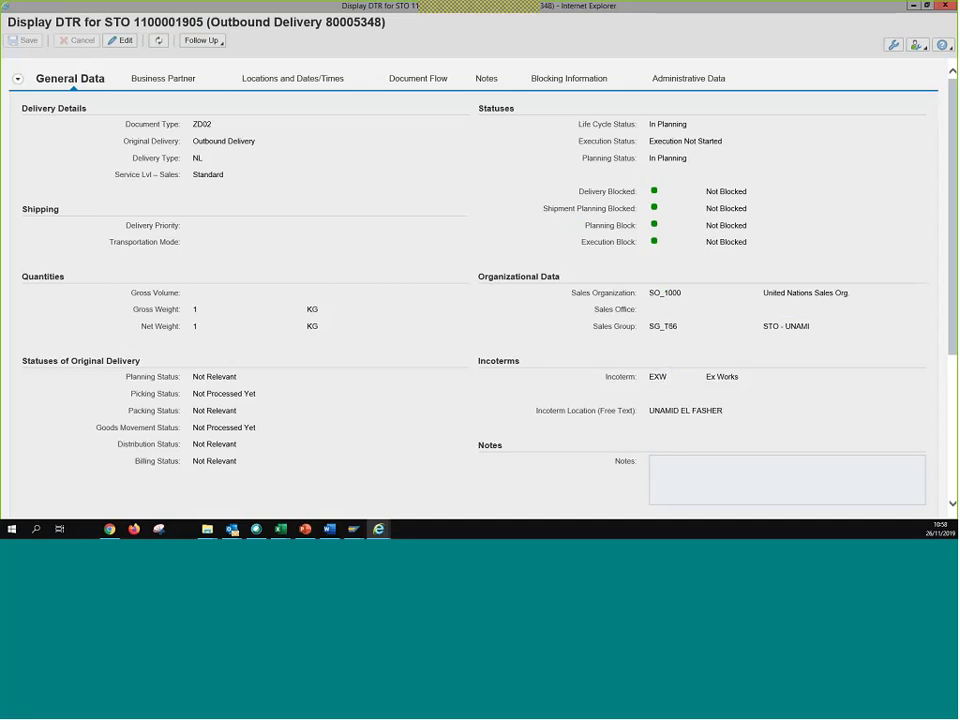
pyautogui.click(412, 82)
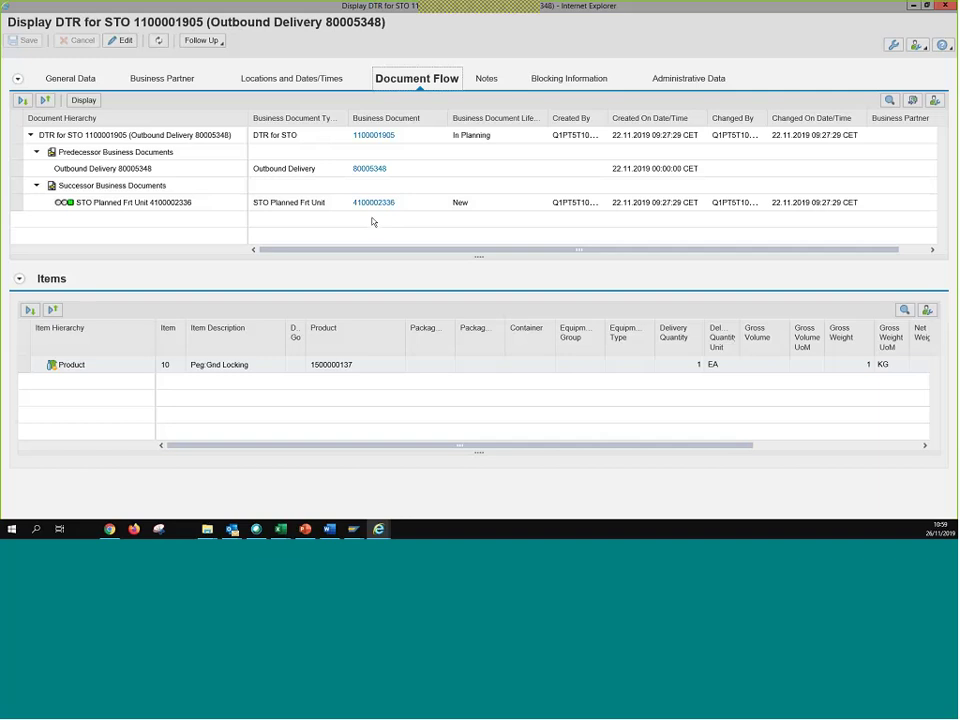
pyautogui.click(264, 86)
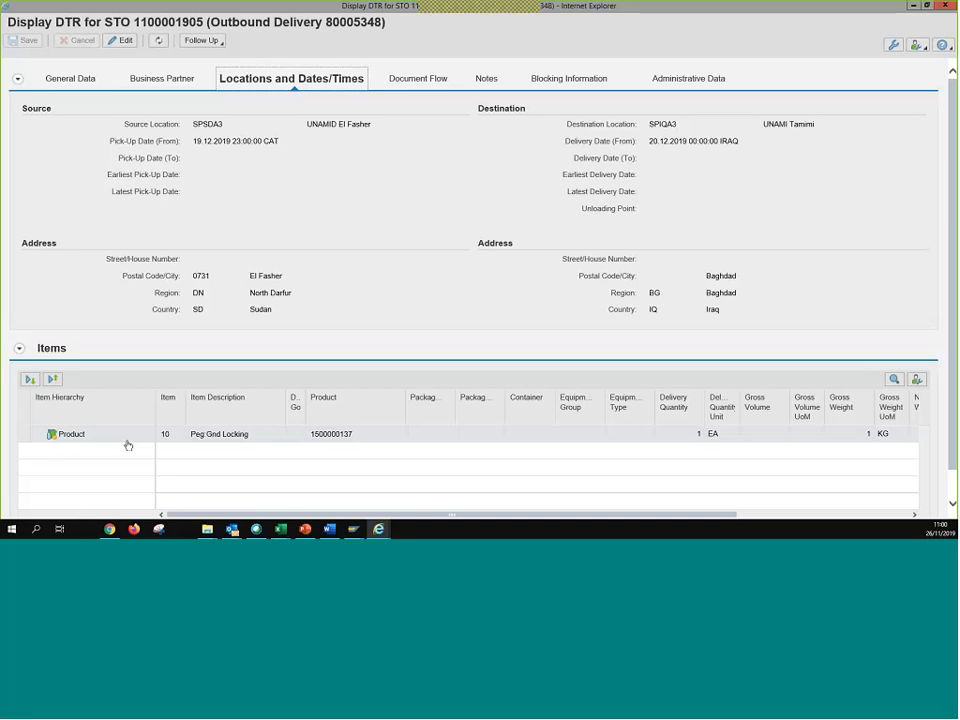
pyautogui.click(414, 80)
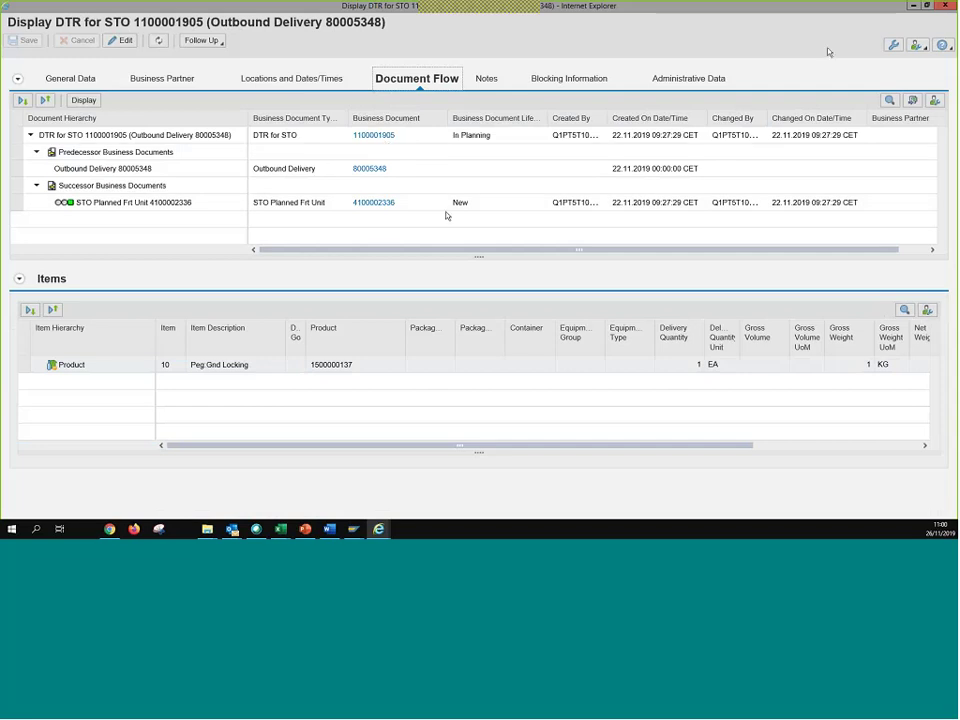
# - Close the requirement and launch the Transportation Cockpit from the Planning area
pyautogui.click(945, 7)
pyautogui.scroll(3, 373, 356)
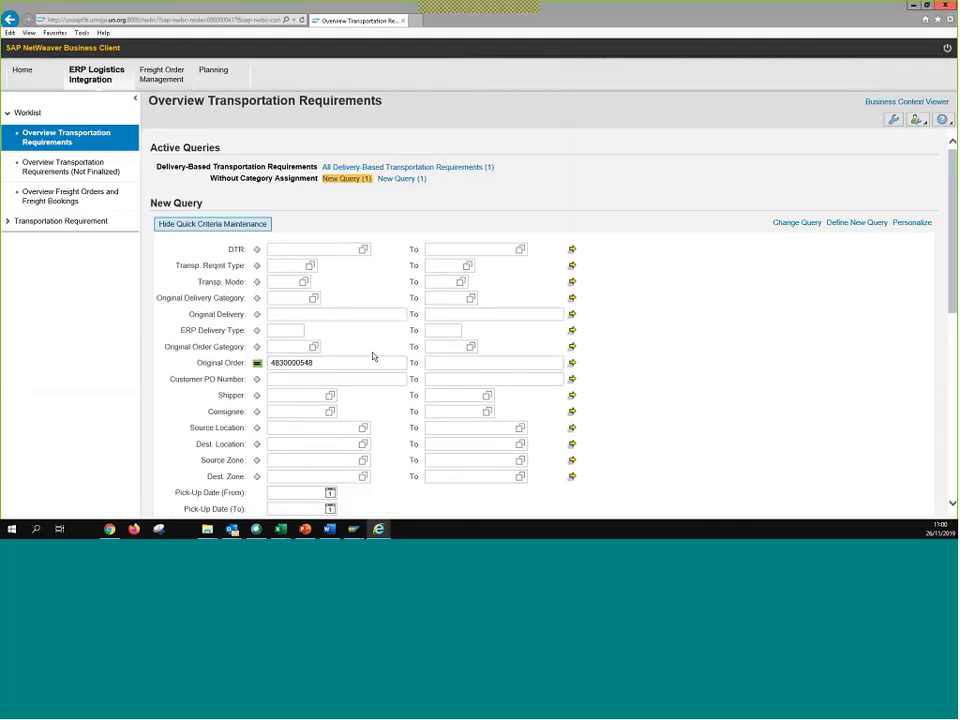
pyautogui.moveTo(315, 362); pyautogui.dragTo(258, 365)
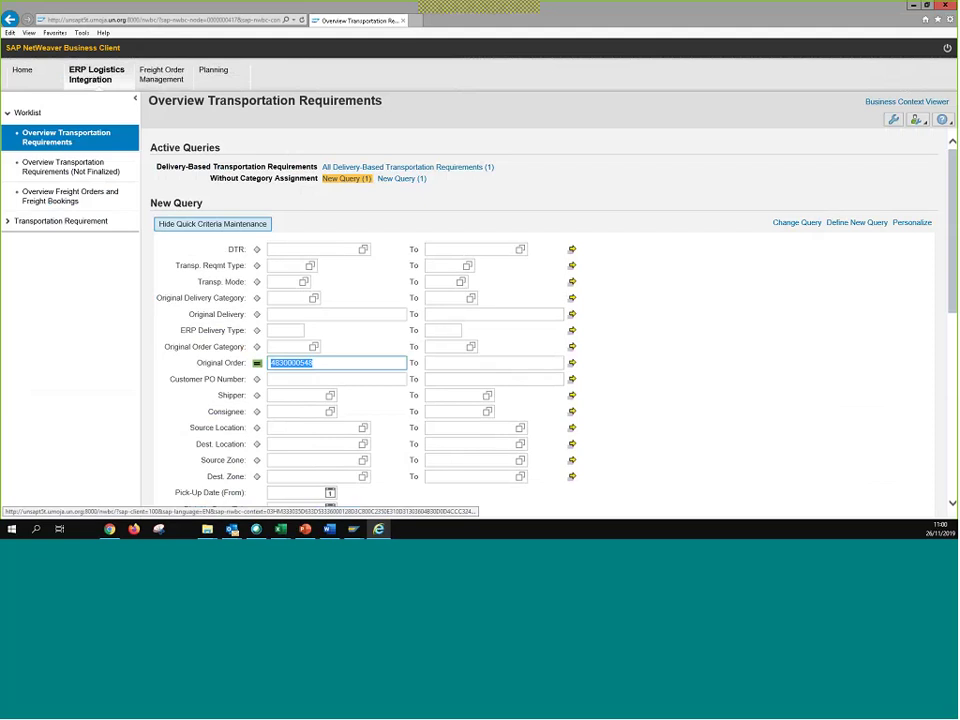
pyautogui.click(216, 72)
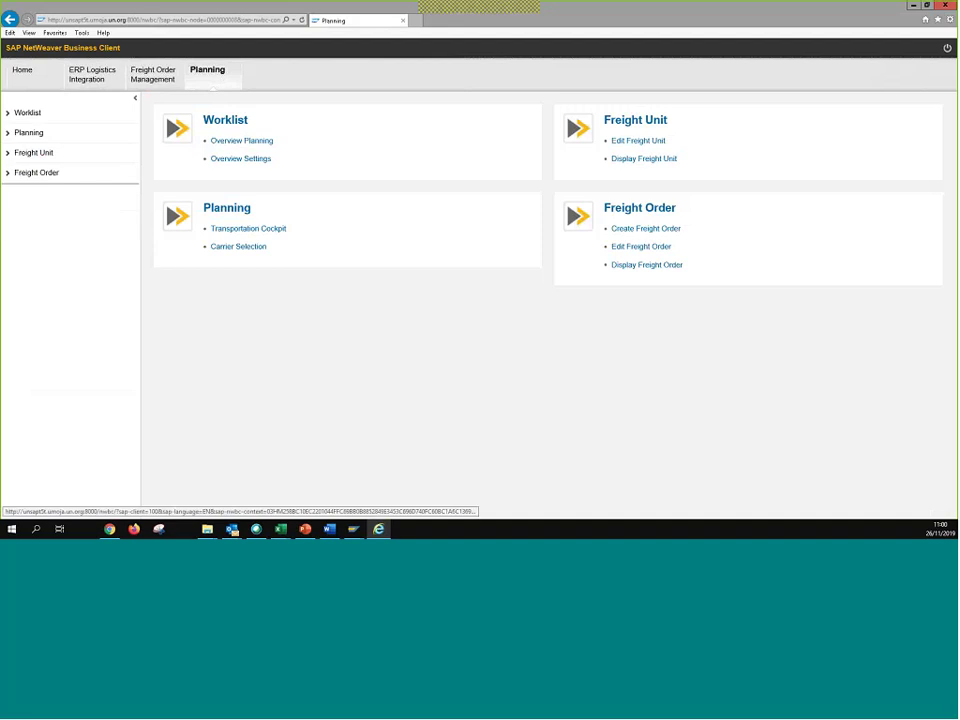
pyautogui.click(250, 229)
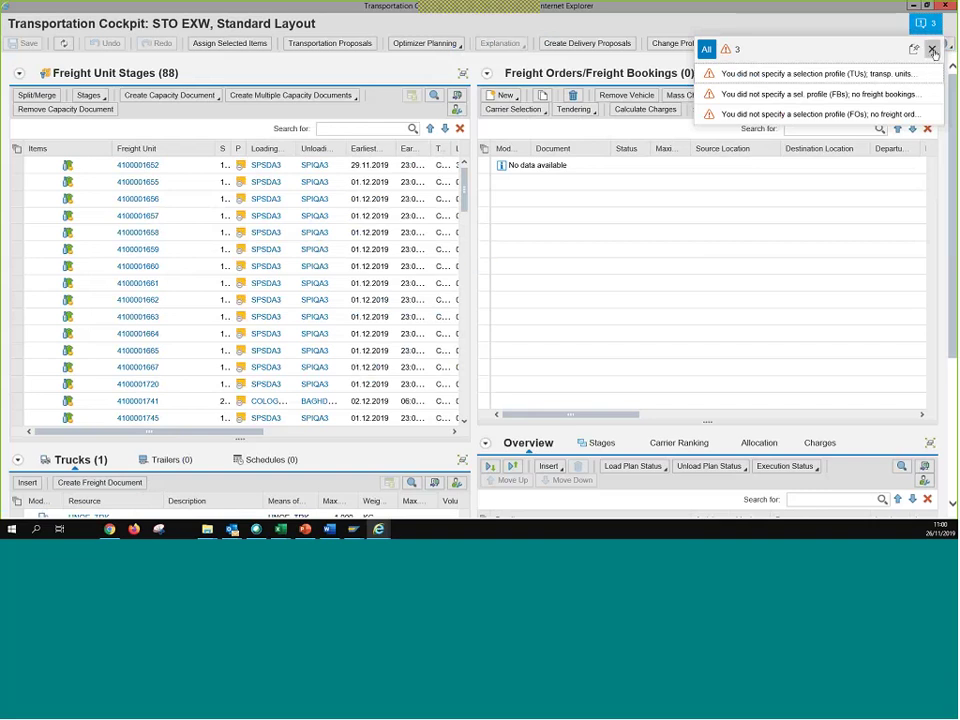
# - Dismiss the missing-profile warnings and switch to the Profile Selection Screen
pyautogui.click(932, 50)
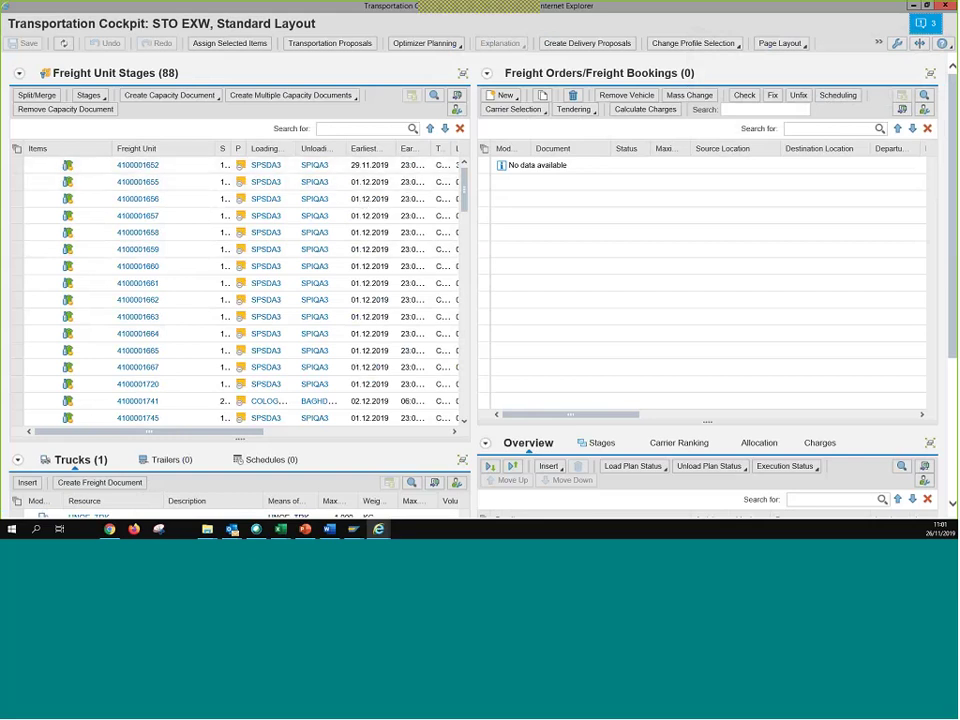
pyautogui.click(682, 44)
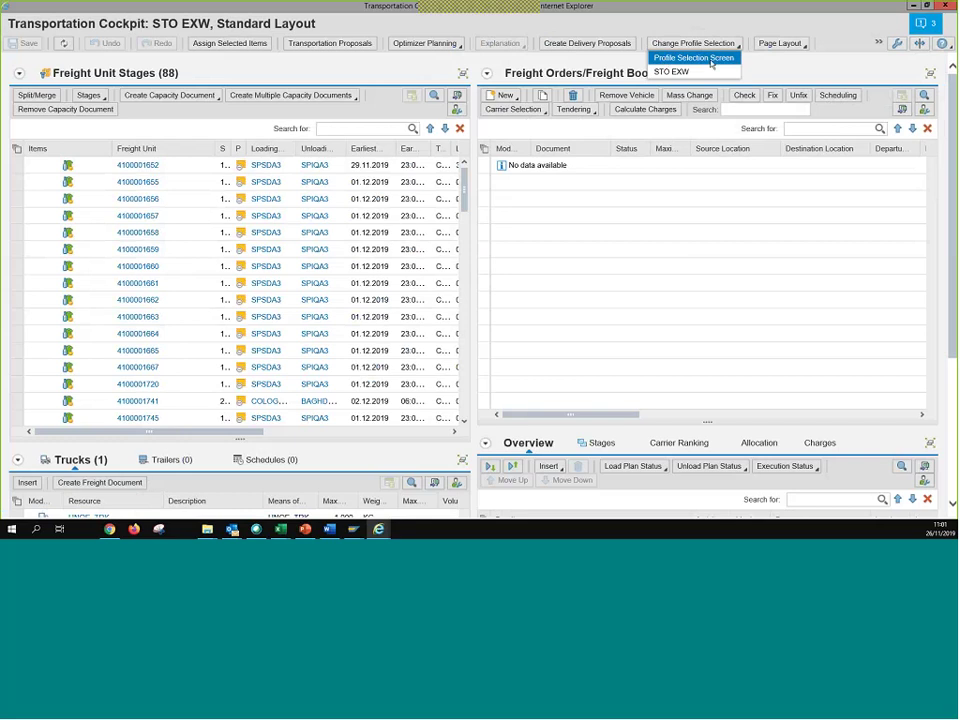
pyautogui.click(711, 60)
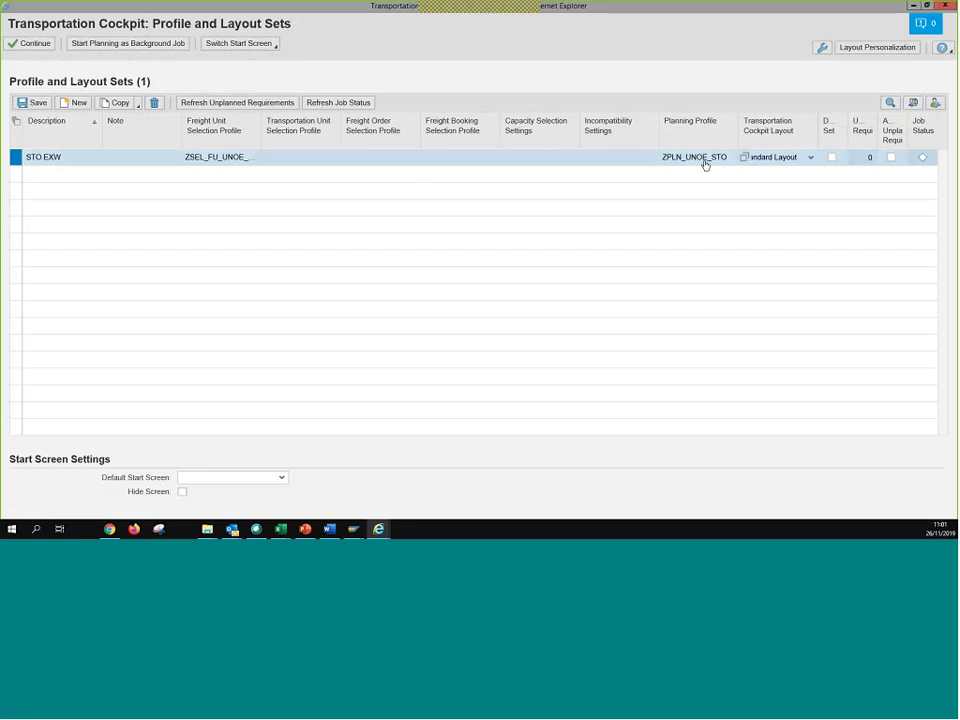
# - Mark STO EXW as the default set with planning profile ZPLN_UNOE_STO
pyautogui.click(833, 158)
pyautogui.click(832, 158)
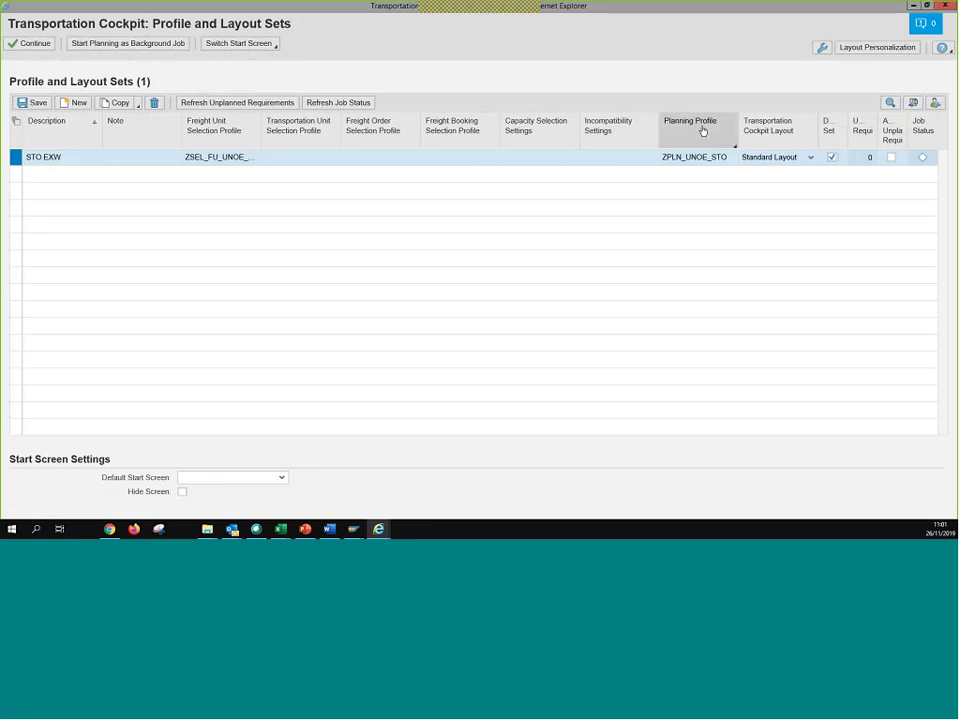
pyautogui.doubleClick(694, 157)
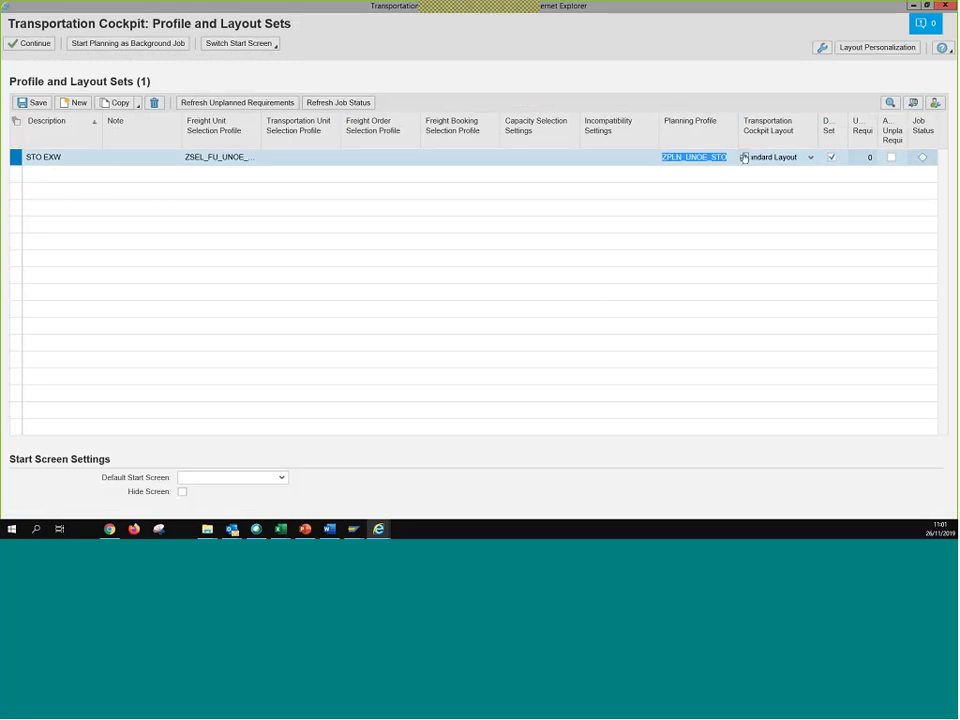
pyautogui.press('F4')
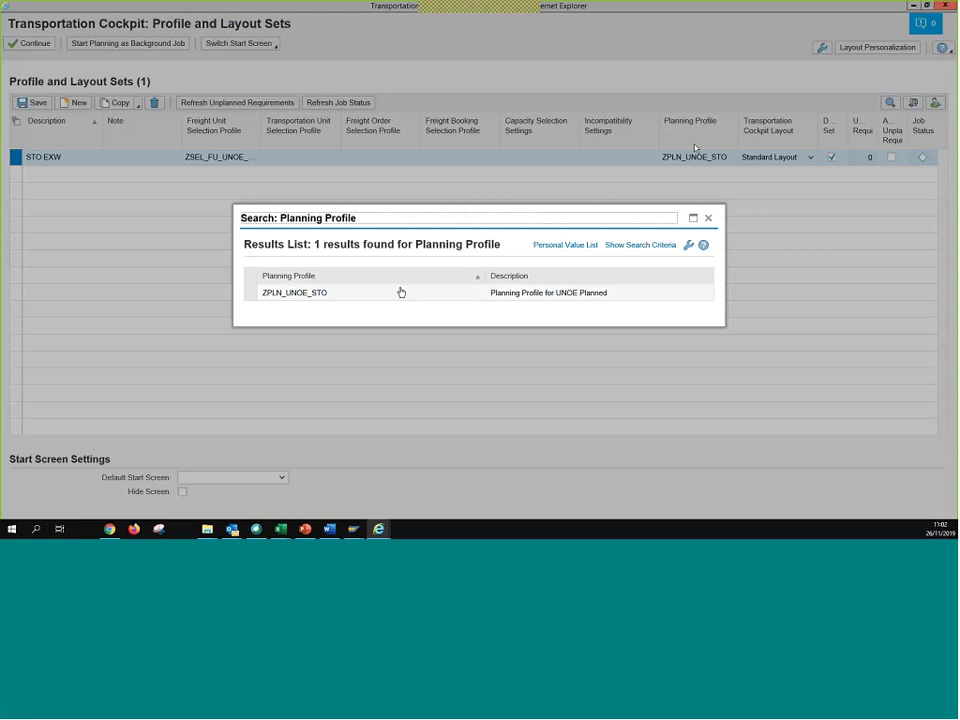
pyautogui.click(252, 297)
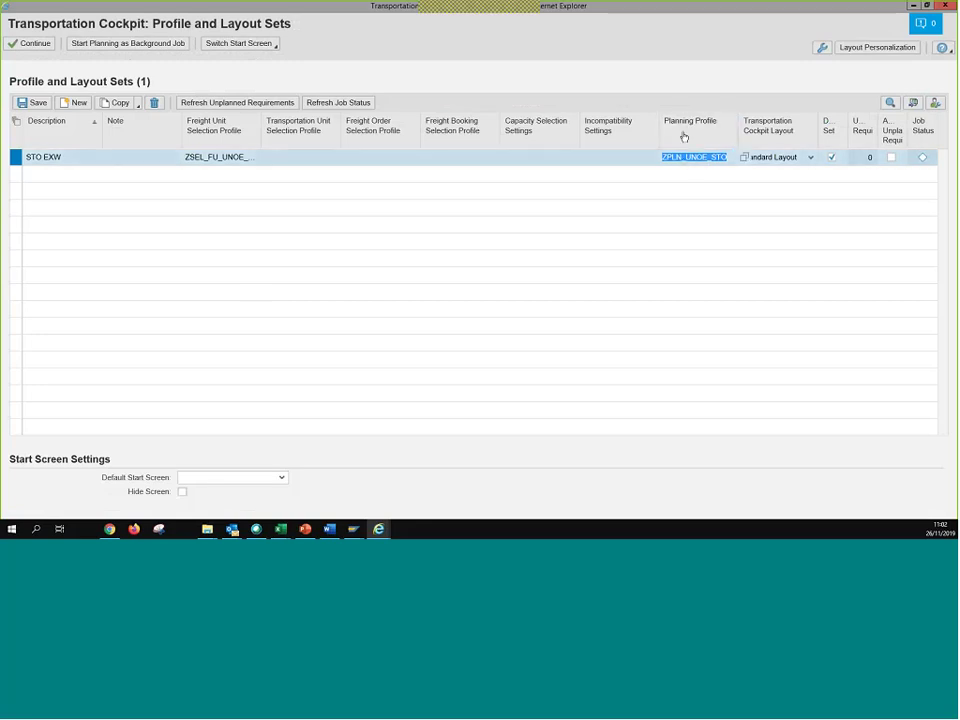
# - Set the freight unit selection profile to ZSEL_FU_UNOE_STO, leaving the freight order profile unchanged
pyautogui.click(268, 158)
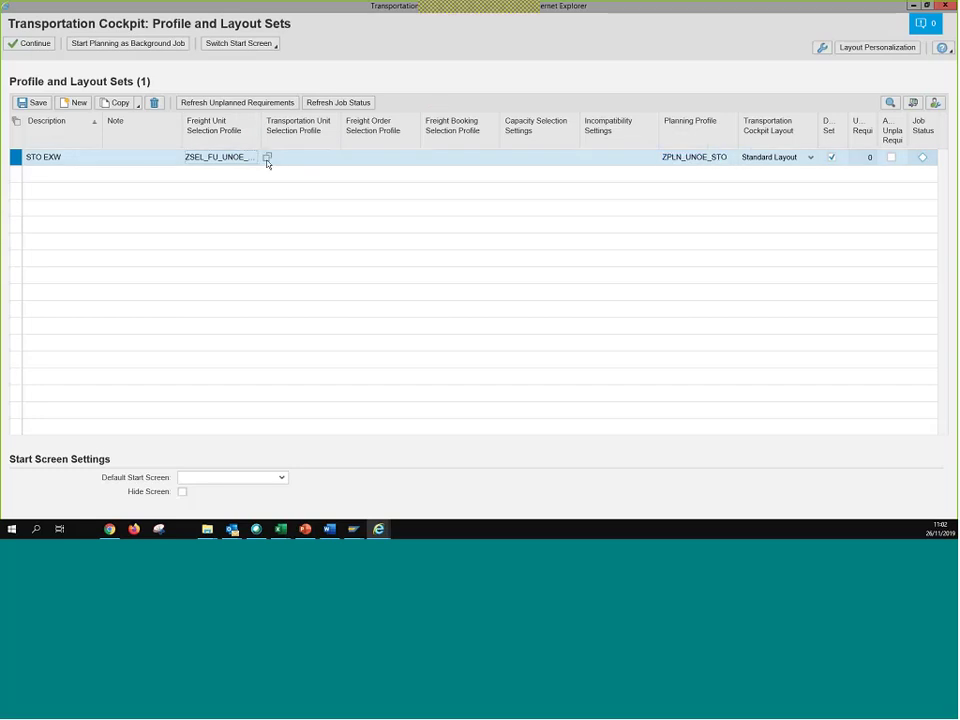
pyautogui.click(268, 158)
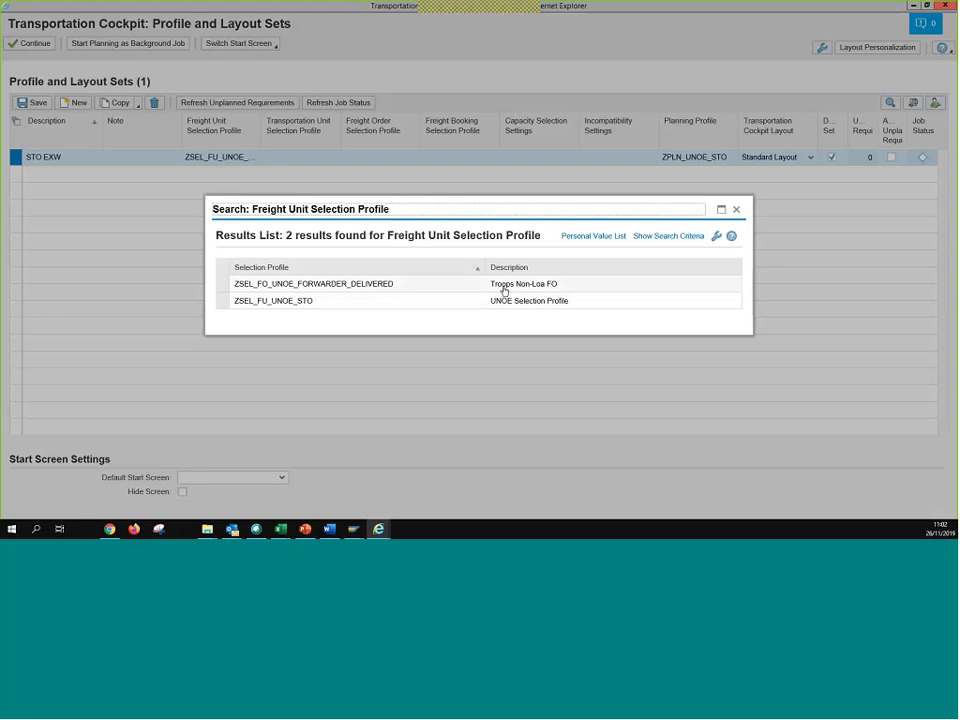
pyautogui.click(567, 301)
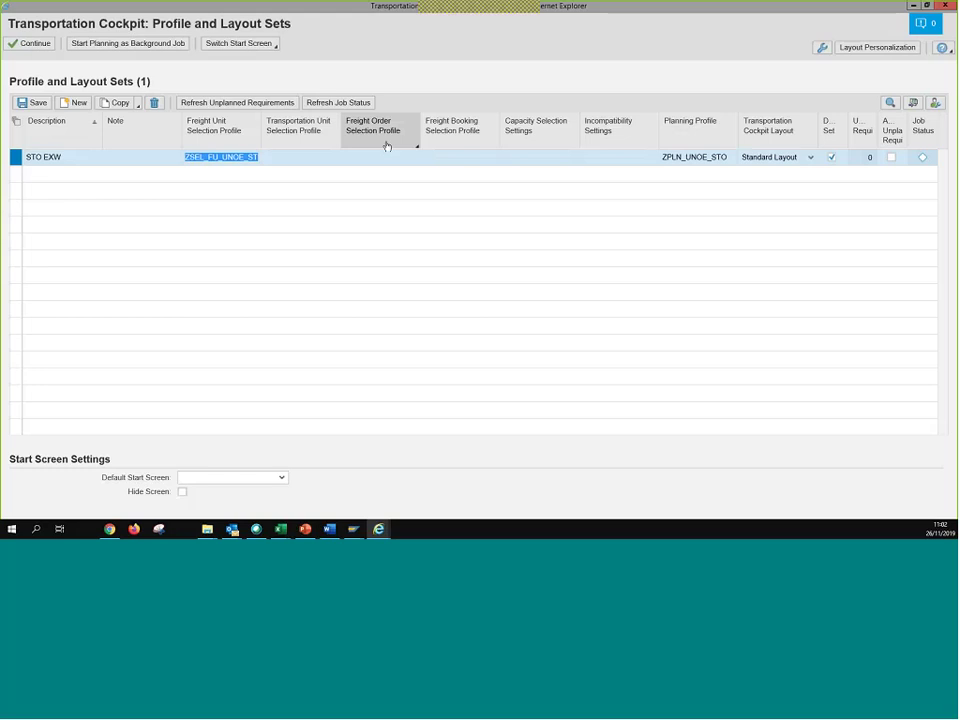
pyautogui.click(424, 159)
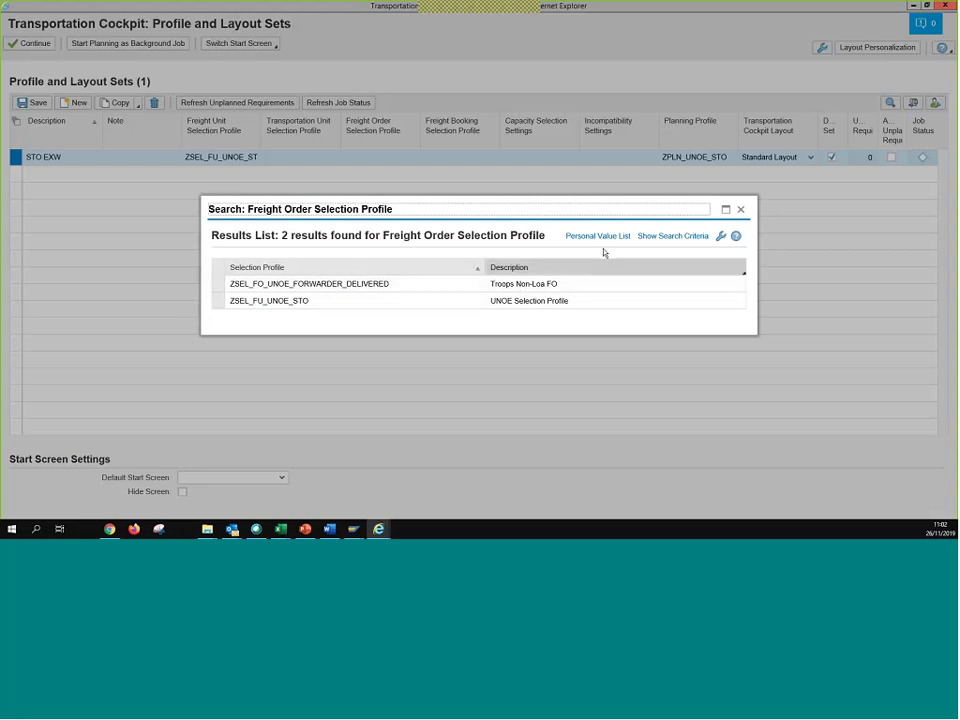
pyautogui.click(741, 210)
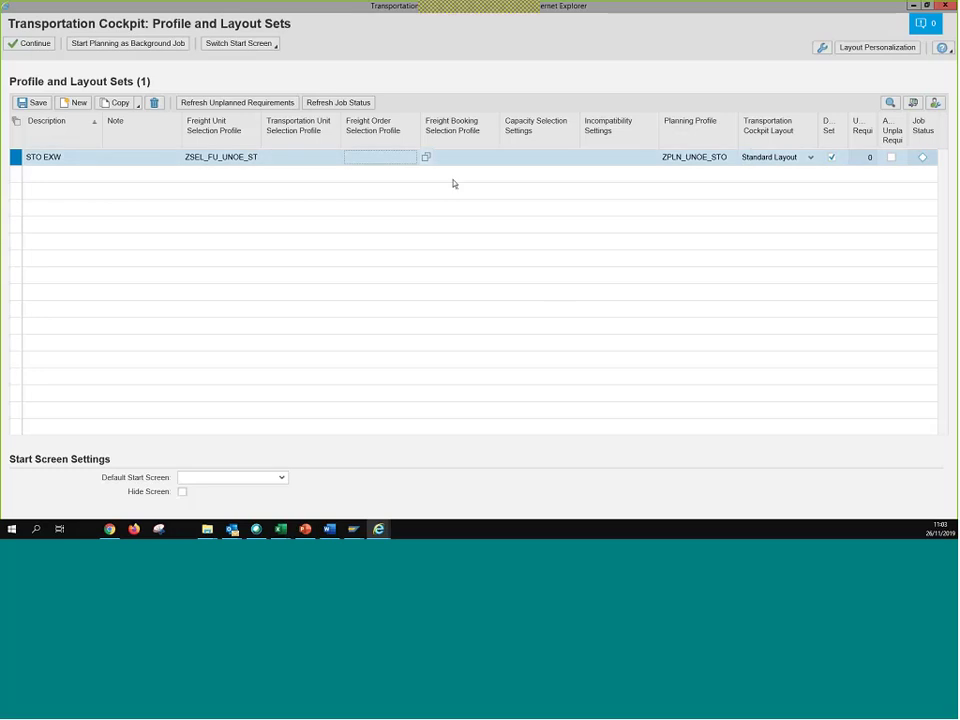
# - Select the STO EXW description text for review
pyautogui.moveTo(26, 157); pyautogui.dragTo(71, 160)
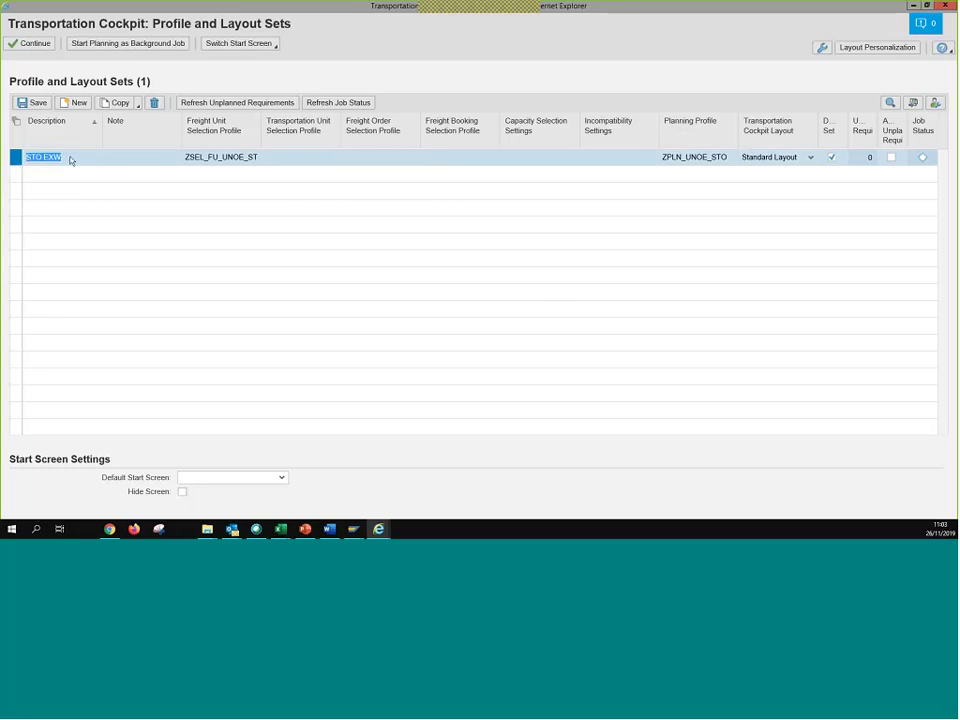
pyautogui.click(64, 158)
pyautogui.moveTo(64, 158); pyautogui.dragTo(25, 158)
pyautogui.press('Return')
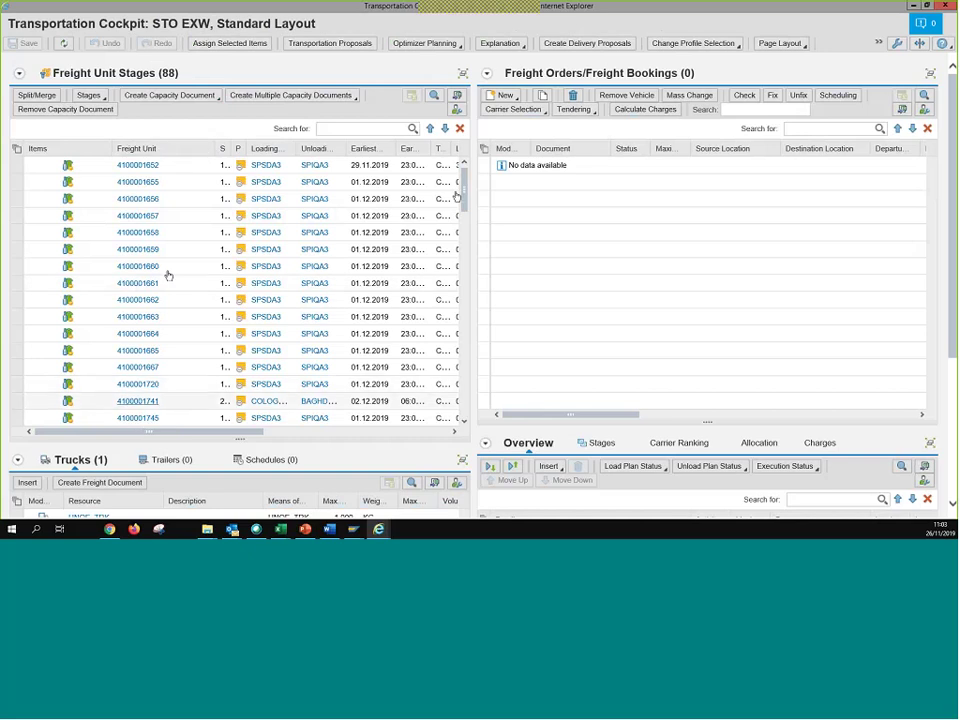
pyautogui.moveTo(455, 196); pyautogui.dragTo(460, 397)
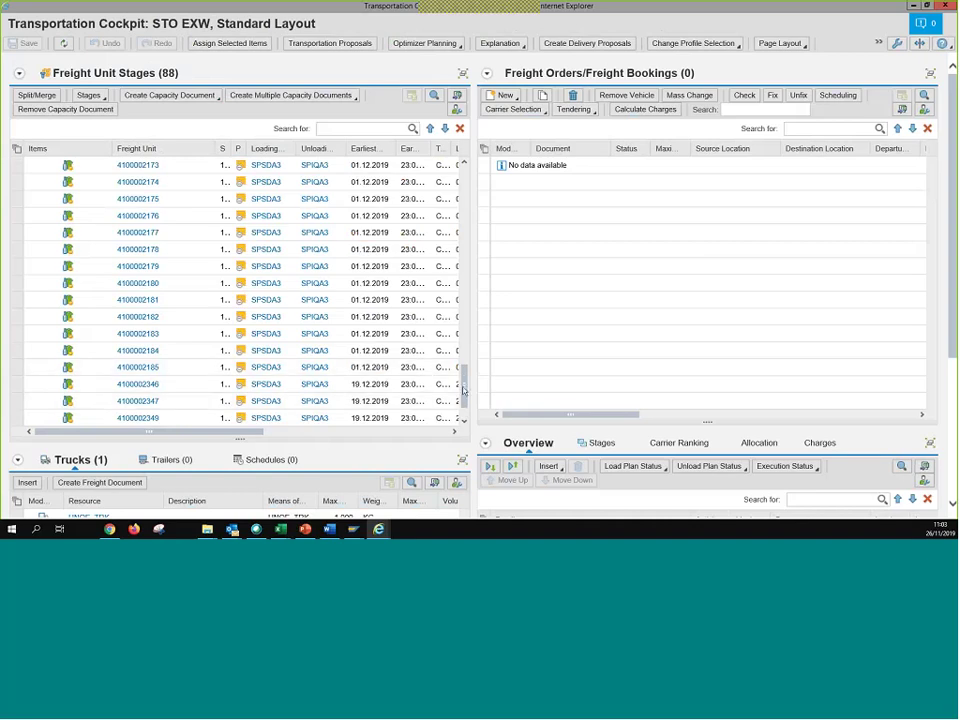
pyautogui.moveTo(463, 390); pyautogui.dragTo(476, 157)
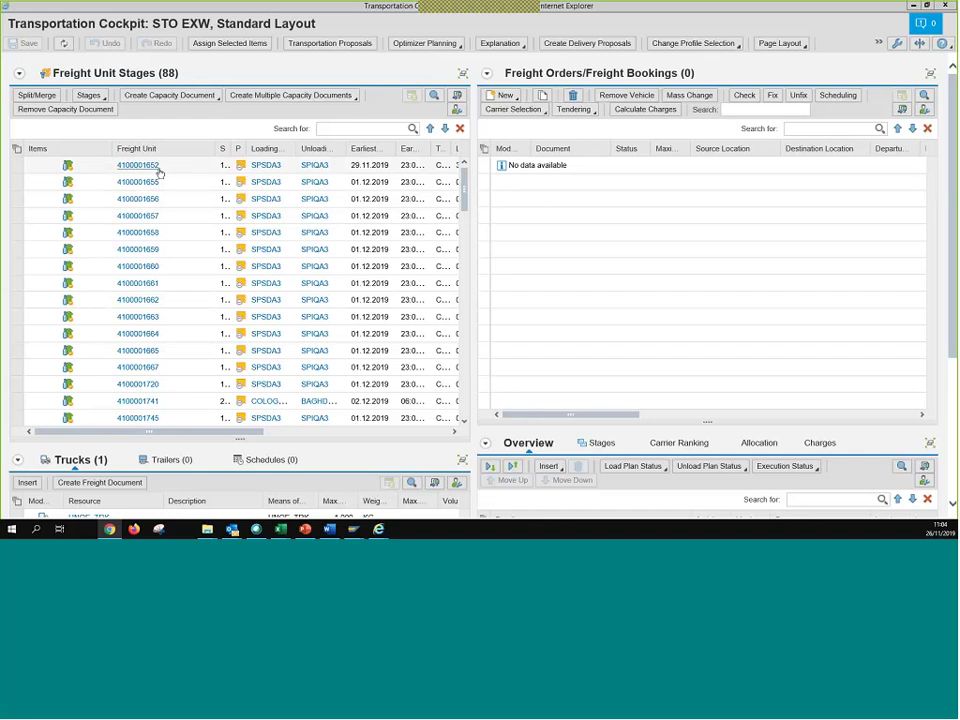
pyautogui.moveTo(159, 171)
pyautogui.moveTo(271, 167)
pyautogui.moveTo(316, 170)
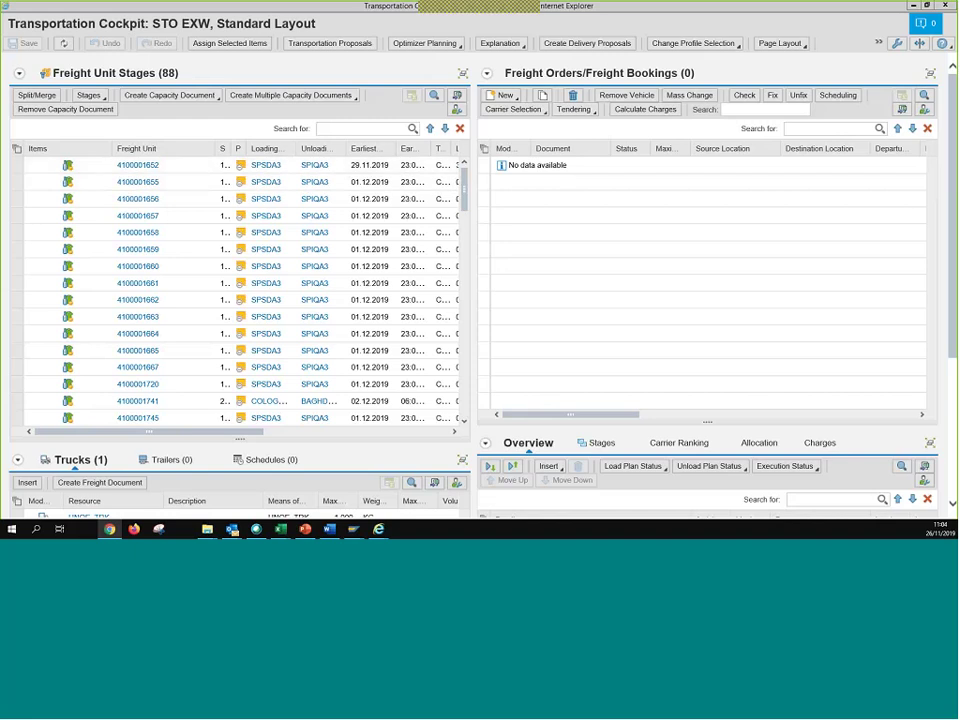
pyautogui.moveTo(237, 431); pyautogui.dragTo(300, 431)
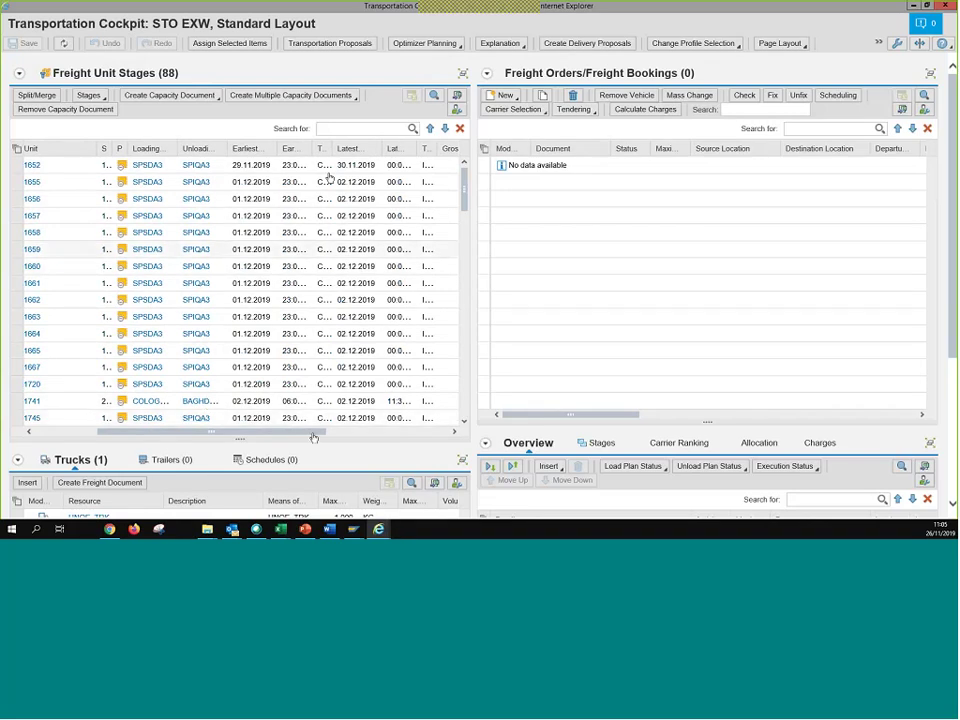
pyautogui.moveTo(40, 418); pyautogui.dragTo(67, 417)
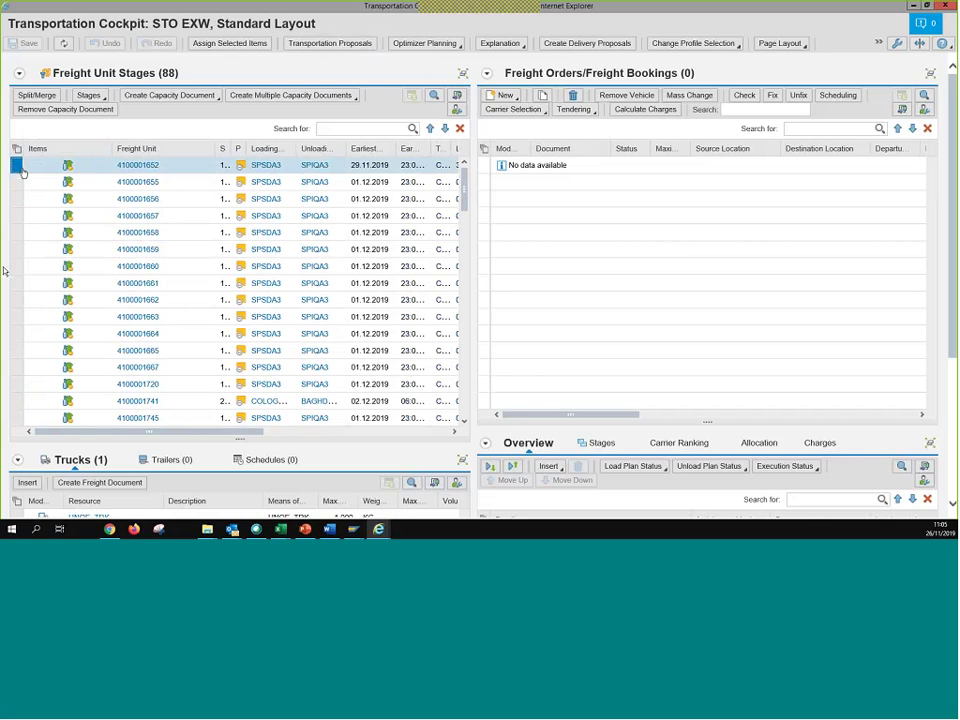
pyautogui.keyDown('shift'); pyautogui.click(15, 420); pyautogui.keyUp('shift')
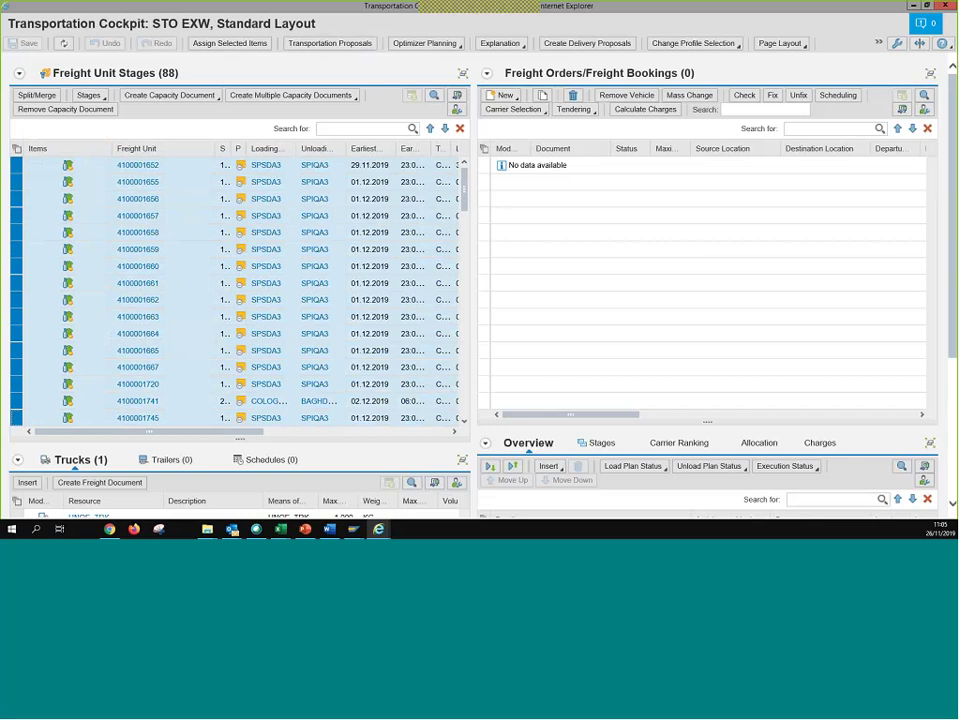
pyautogui.moveTo(205, 436)
pyautogui.mouseDown()
pyautogui.moveTo(255, 436)
pyautogui.moveTo(205, 436)
pyautogui.mouseUp()
pyautogui.click(16, 167)
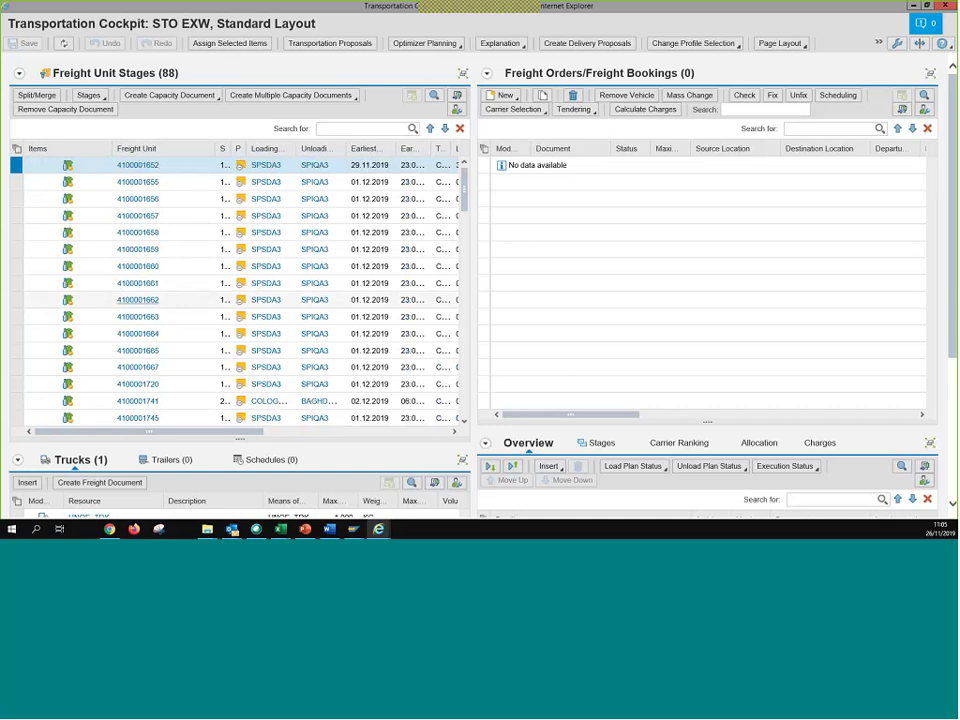
pyautogui.click(401, 430)
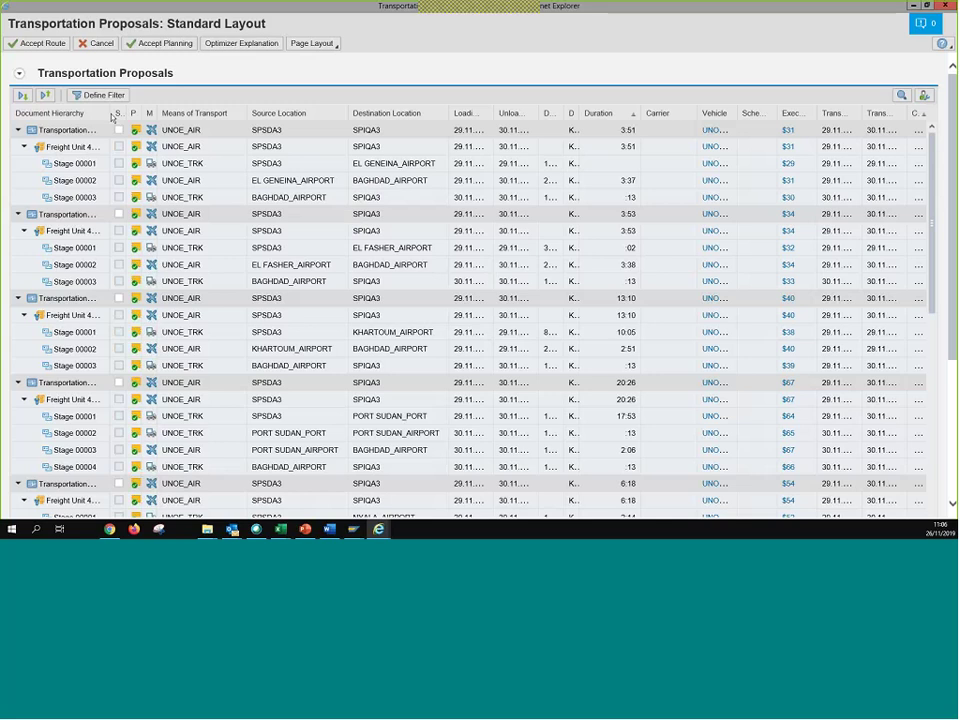
# - Widen the Document Hierarchy column so names like Transportation Proposal 9 show fully
pyautogui.moveTo(112, 117); pyautogui.dragTo(166, 117)
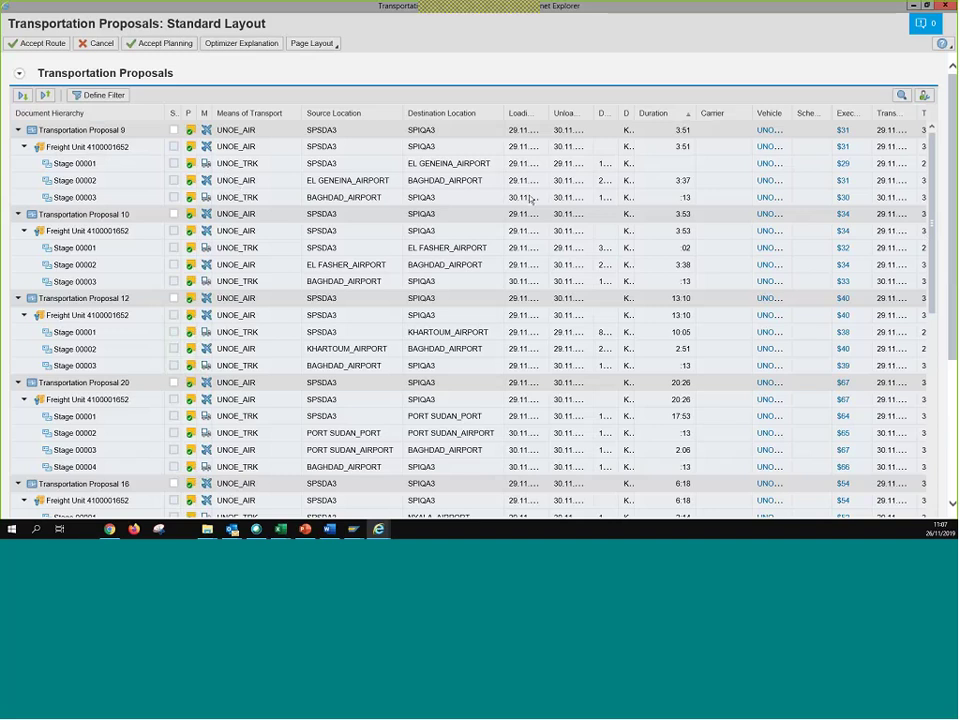
# - Scroll down and back up through the transportation proposals list
pyautogui.scroll(-1, 263, 222)
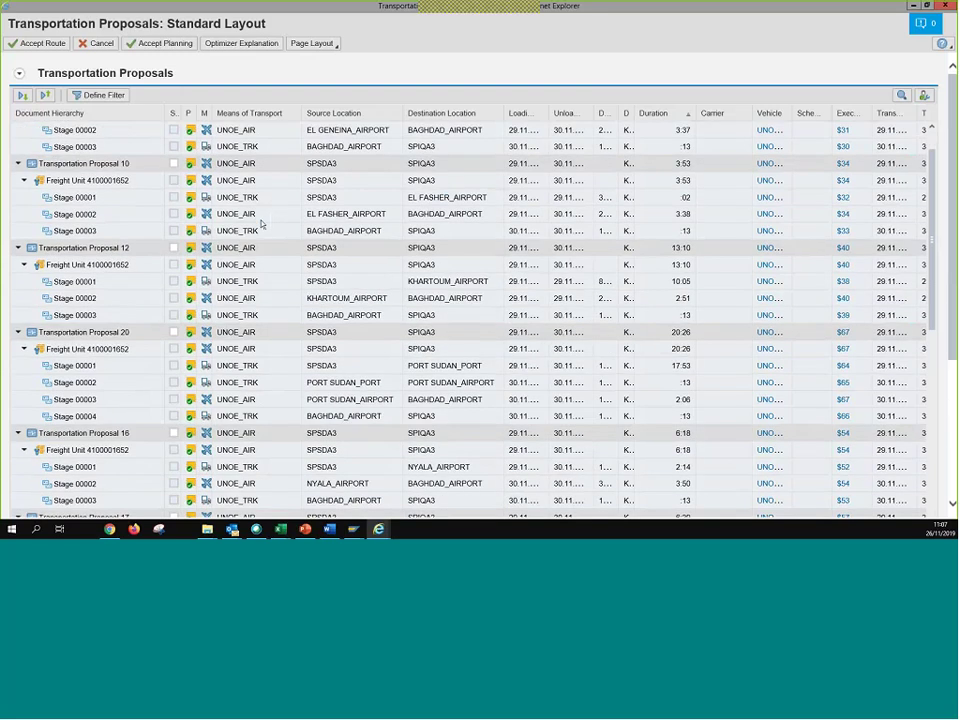
pyautogui.scroll(-5, 263, 477)
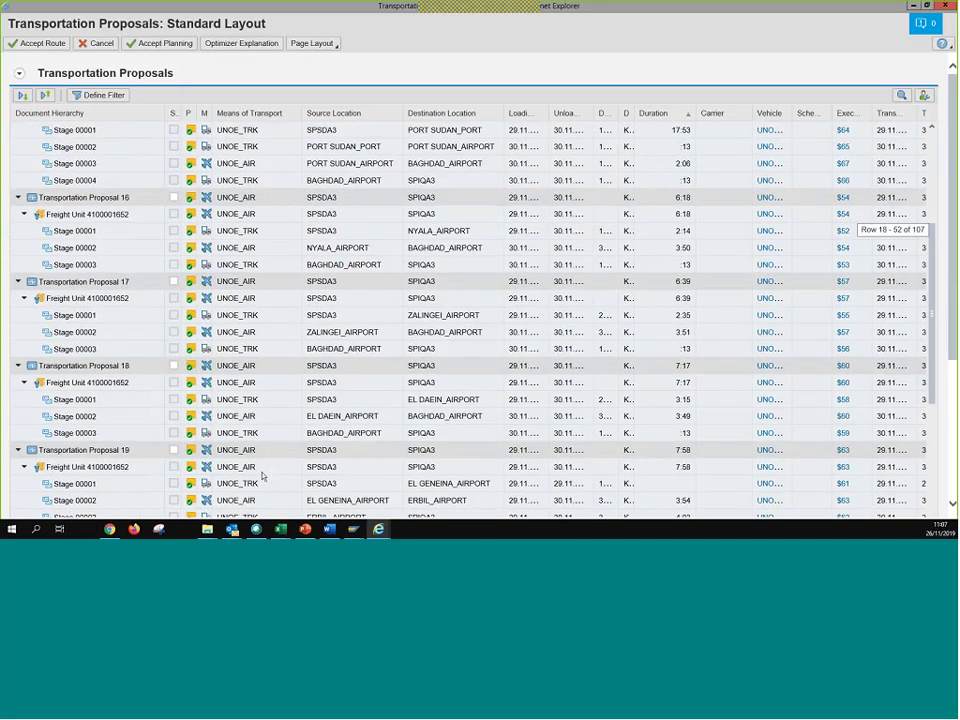
pyautogui.scroll(3, 263, 477)
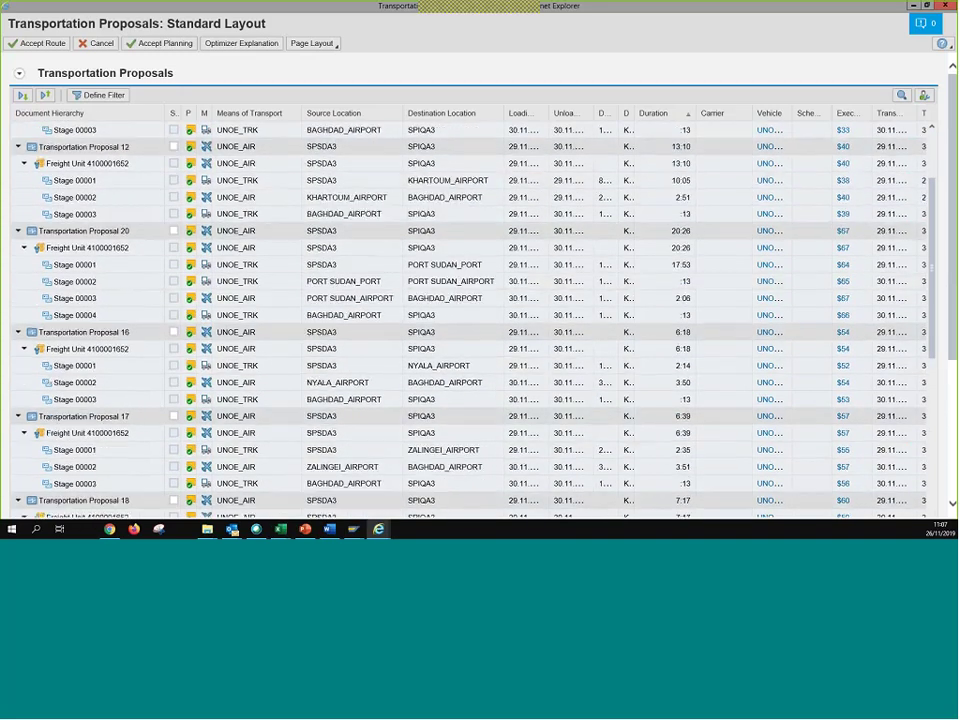
pyautogui.scroll(3, 263, 477)
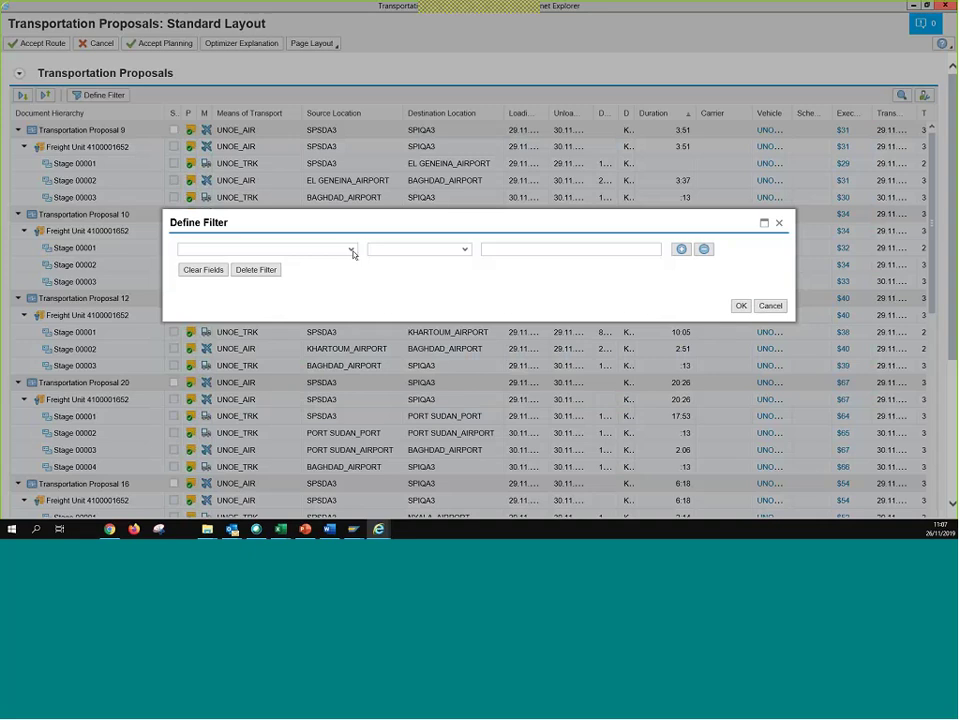
# - Add the filter condition Means of Transport contains SEA
pyautogui.click(354, 253)
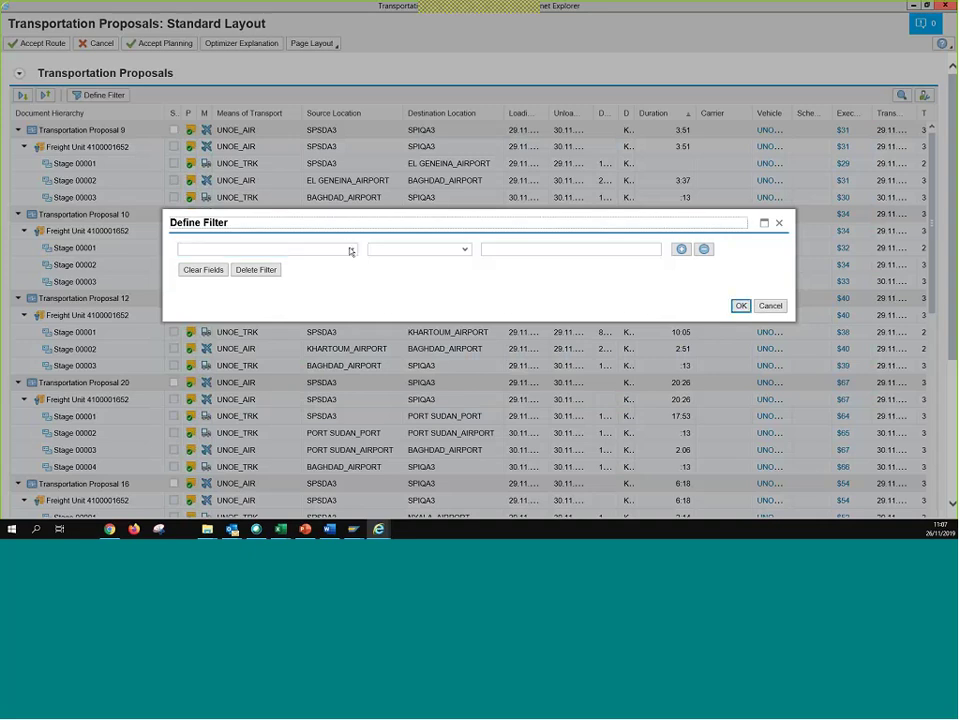
pyautogui.click(350, 250)
pyautogui.moveTo(352, 276); pyautogui.dragTo(352, 346)
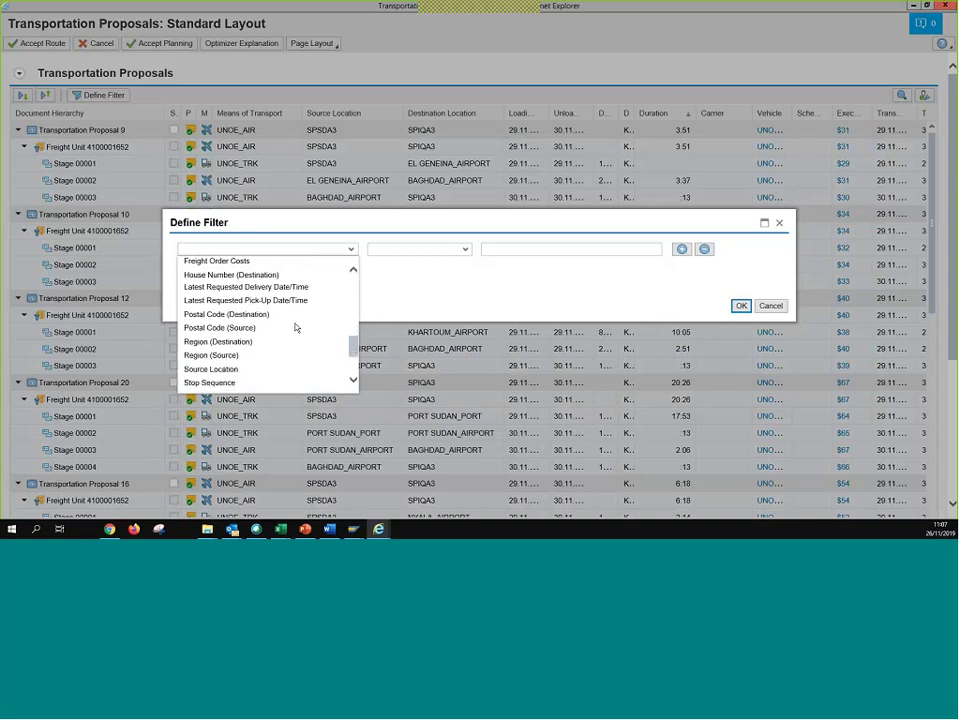
pyautogui.click(266, 300)
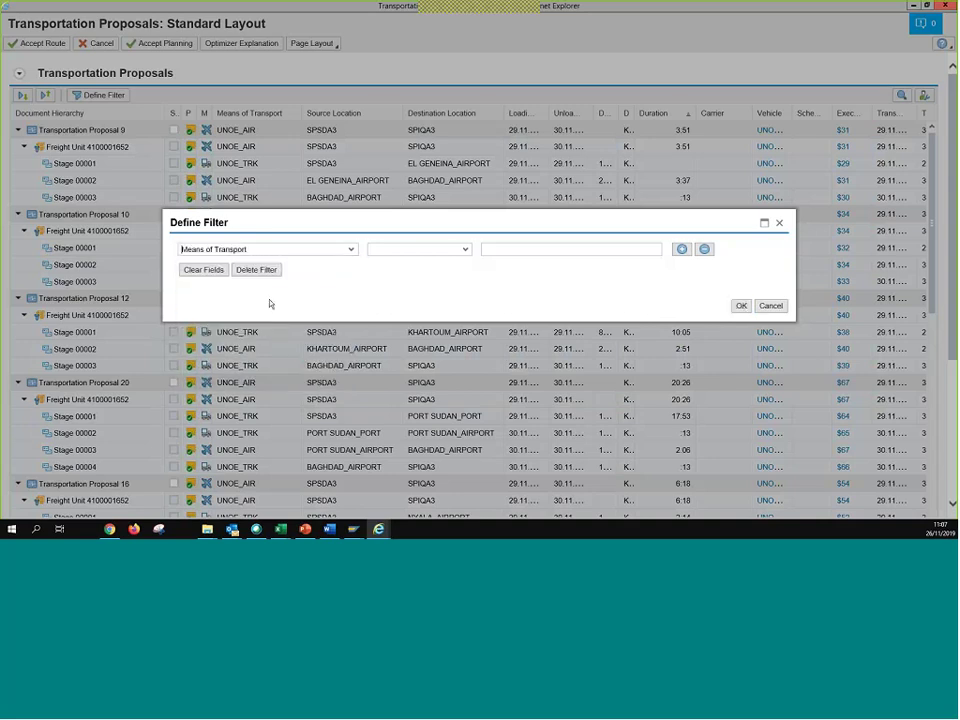
pyautogui.click(461, 251)
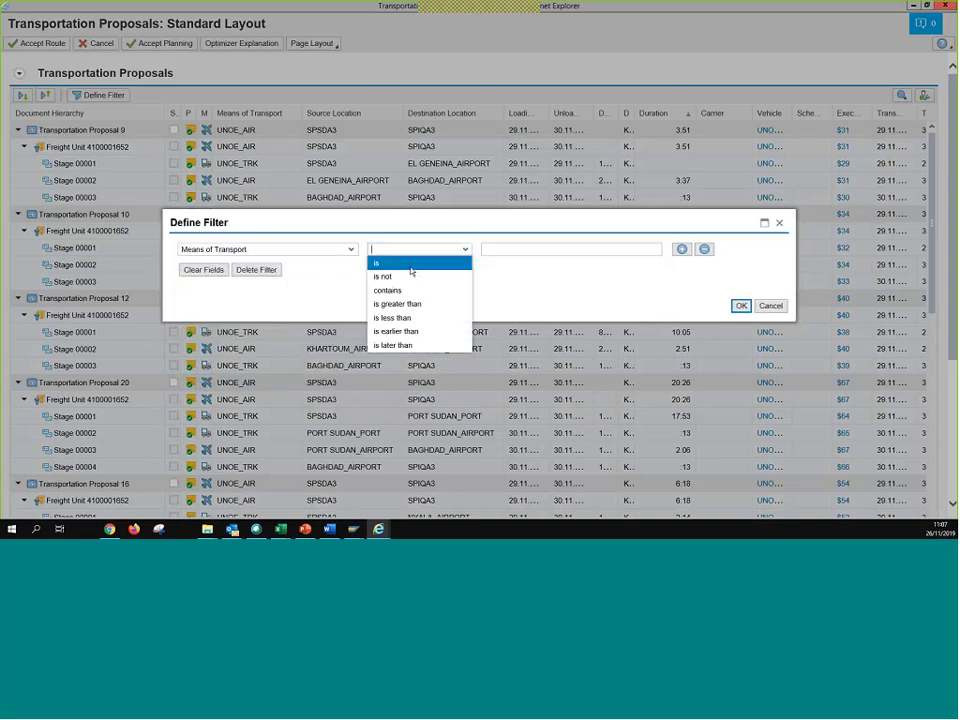
pyautogui.click(405, 284)
pyautogui.click(540, 249)
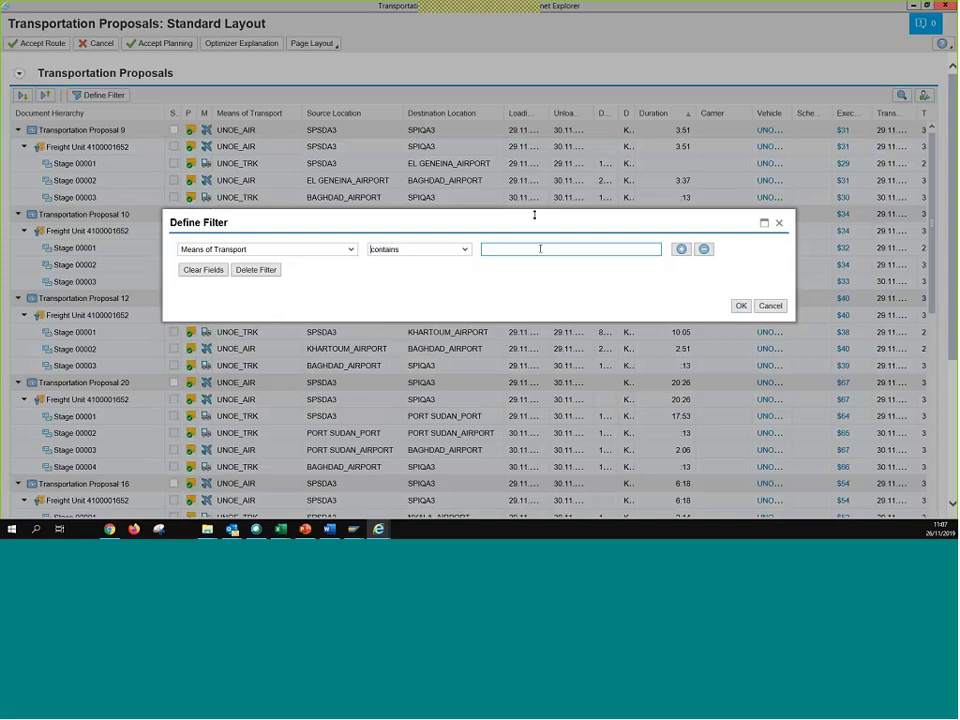
pyautogui.write('SEA')
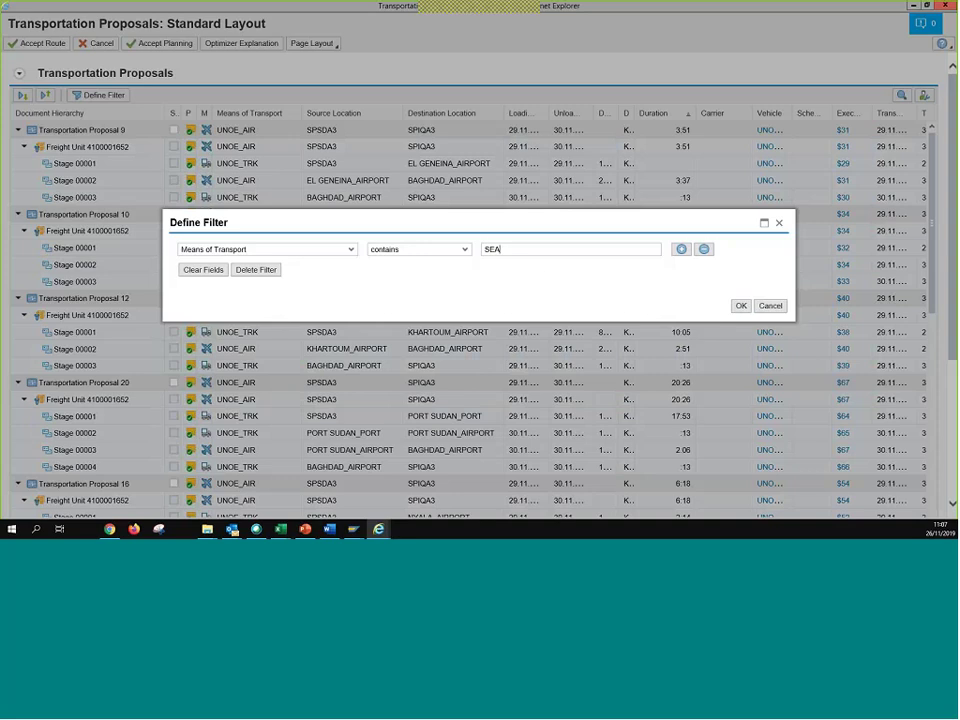
pyautogui.click(742, 310)
# - Review the other filterable fields, keeping Means of Transport as the filter field
pyautogui.click(349, 251)
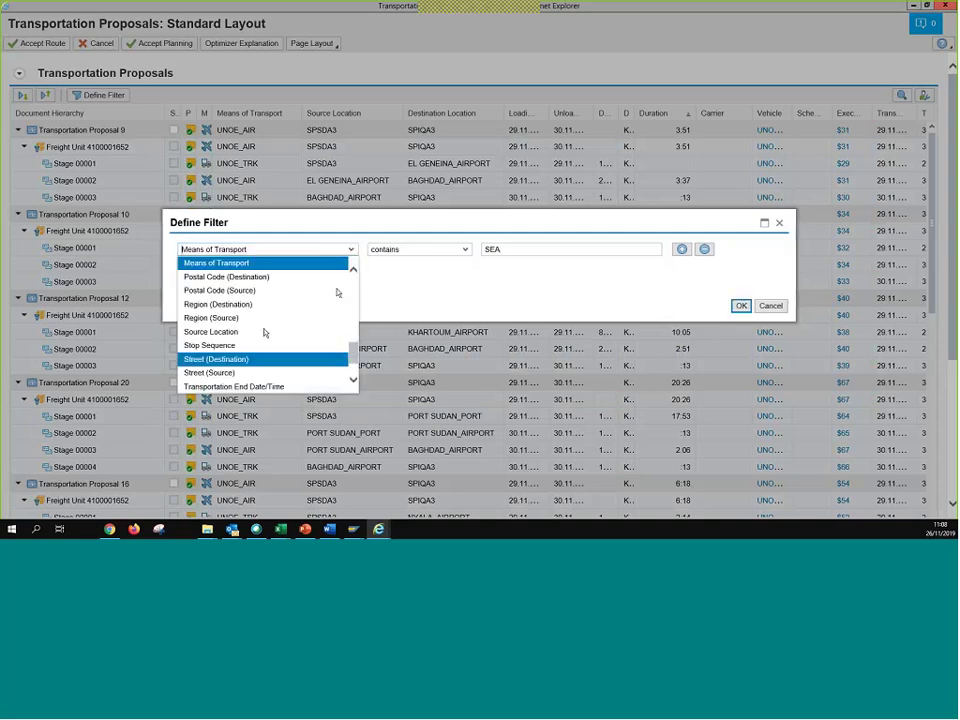
pyautogui.scroll(8, 265, 333)
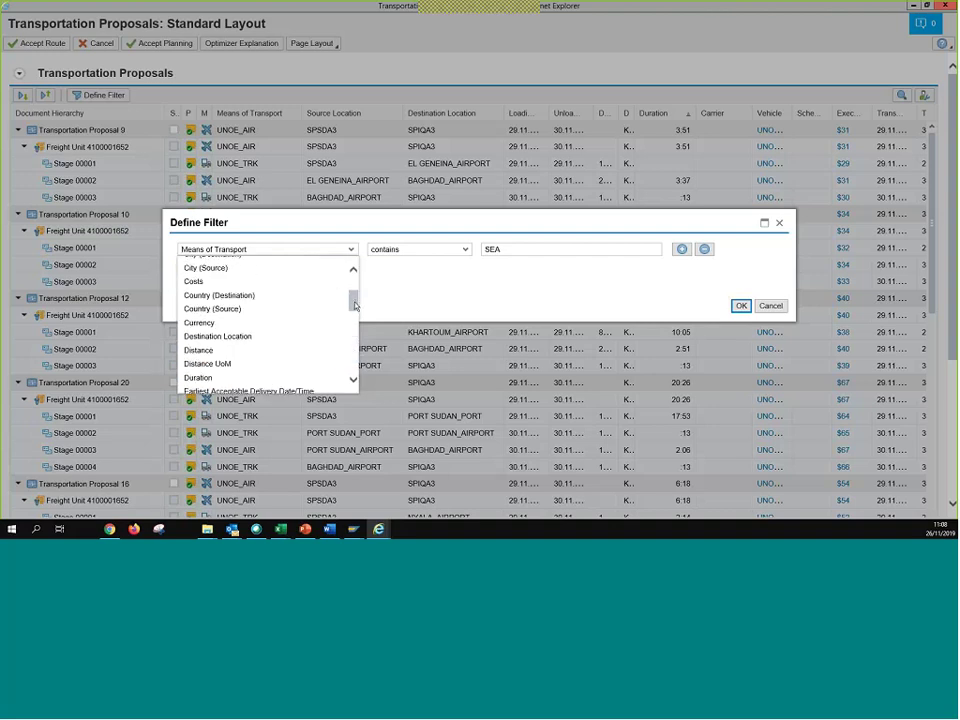
pyautogui.moveTo(355, 305); pyautogui.dragTo(358, 285)
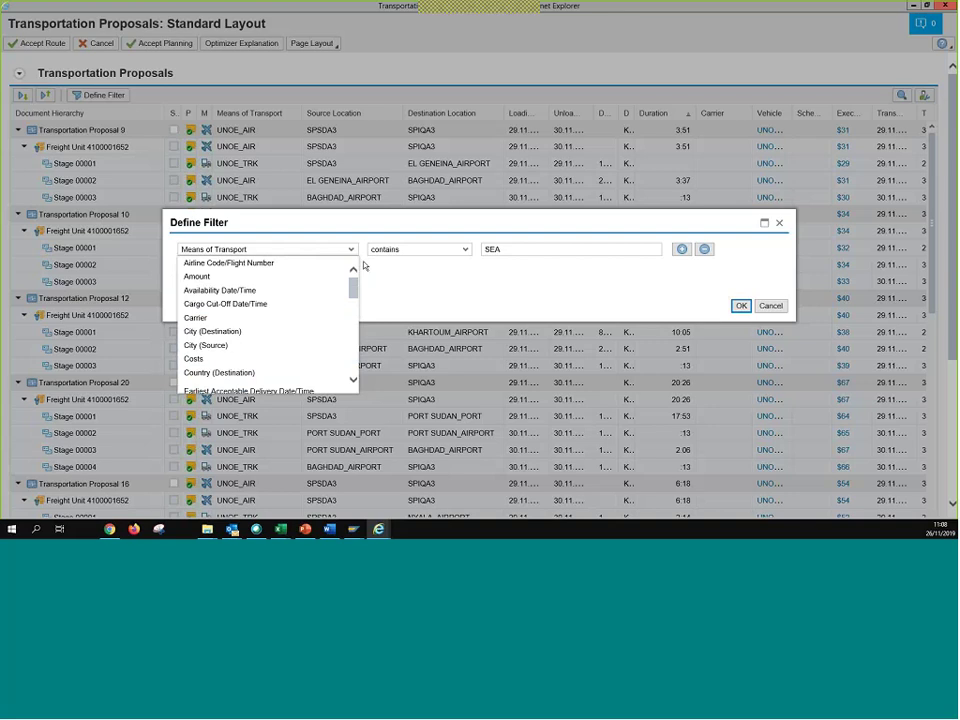
pyautogui.click(365, 266)
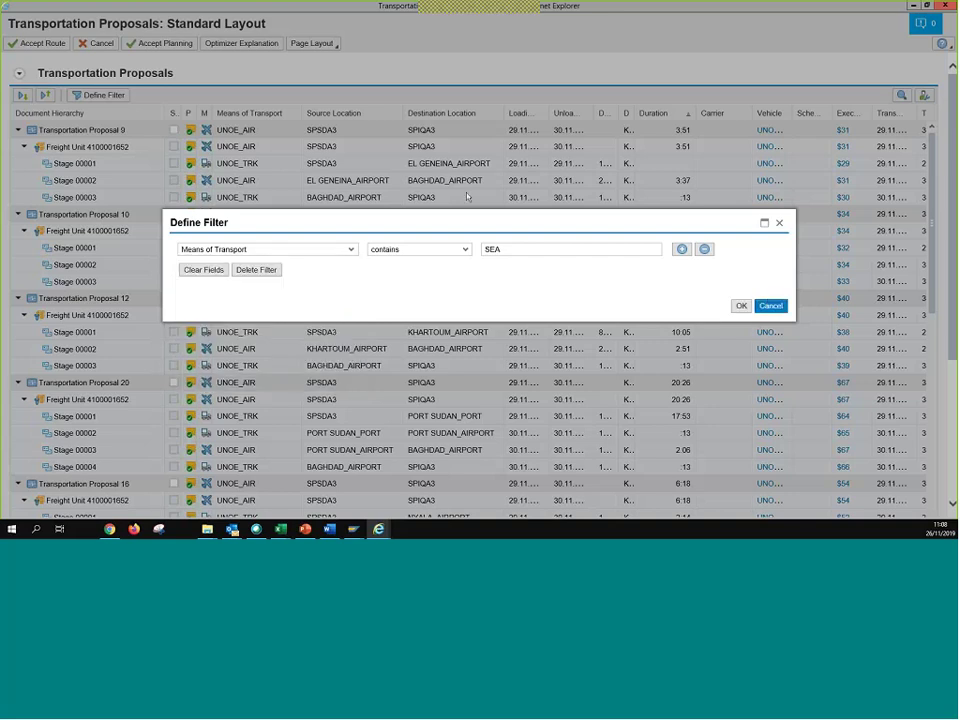
# - Dismiss the filter unapplied and scroll through the proposals list
pyautogui.press('Escape')
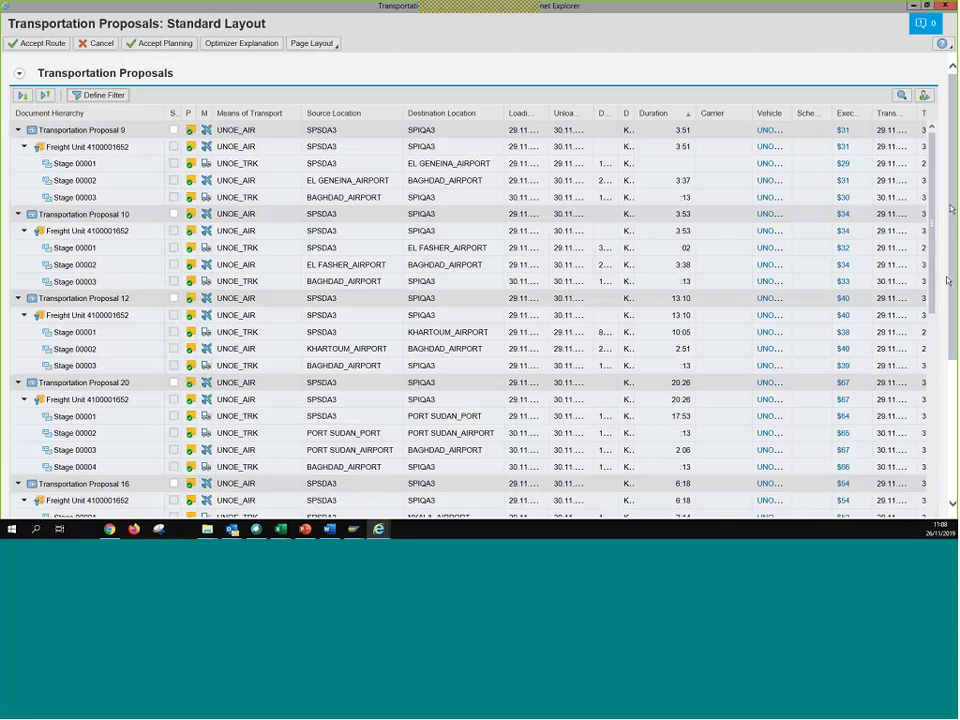
pyautogui.scroll(-1, 946, 477)
pyautogui.scroll(-5, 650, 500)
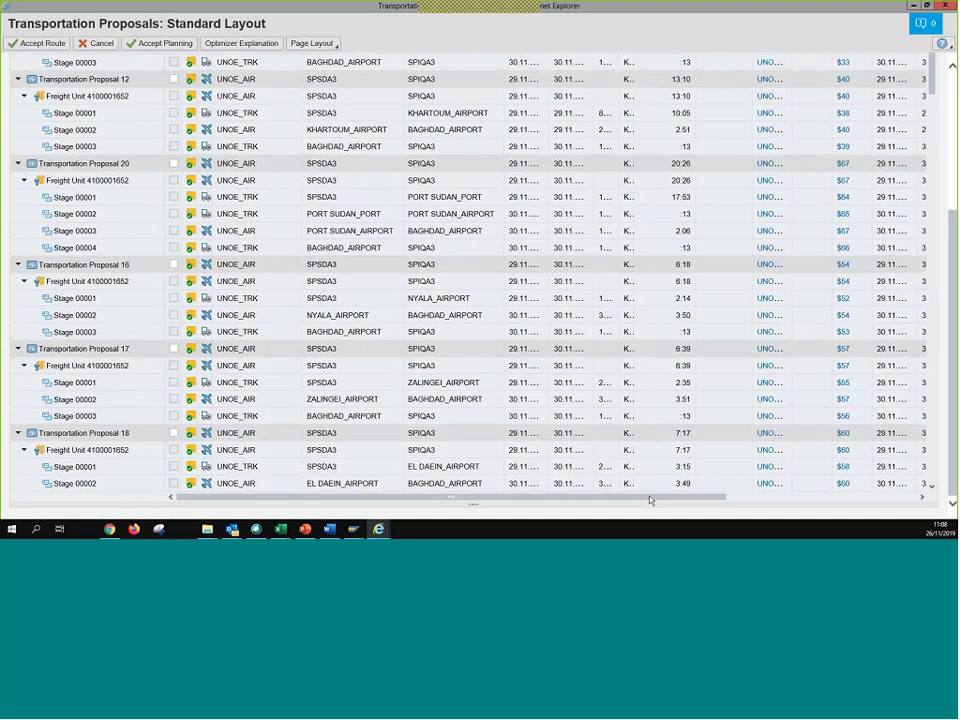
pyautogui.moveTo(650, 500); pyautogui.dragTo(940, 438)
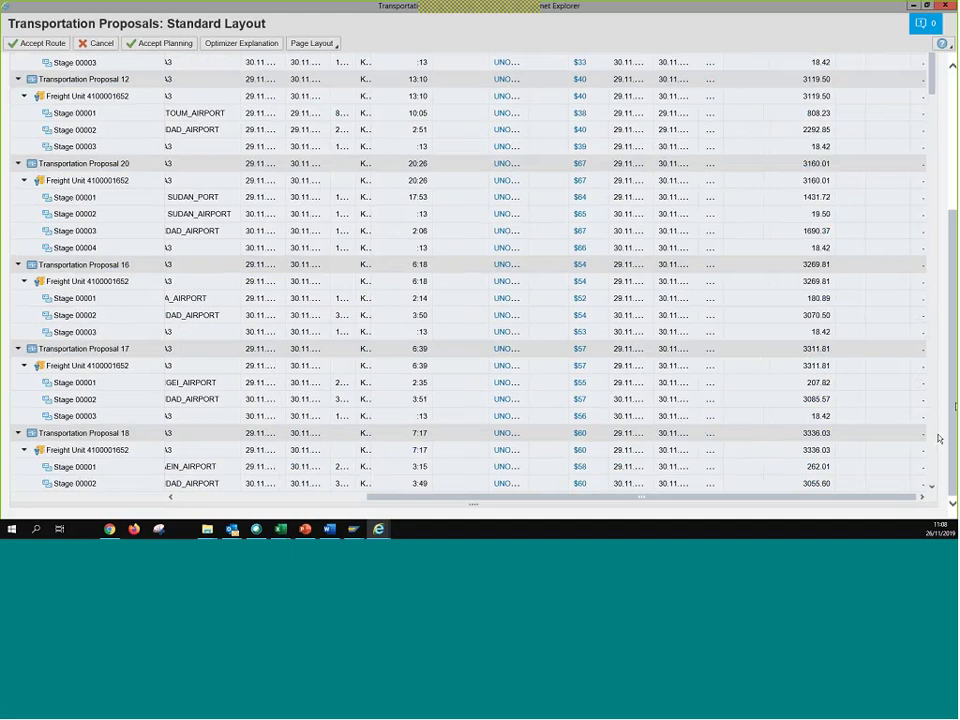
pyautogui.scroll(5, 923, 152)
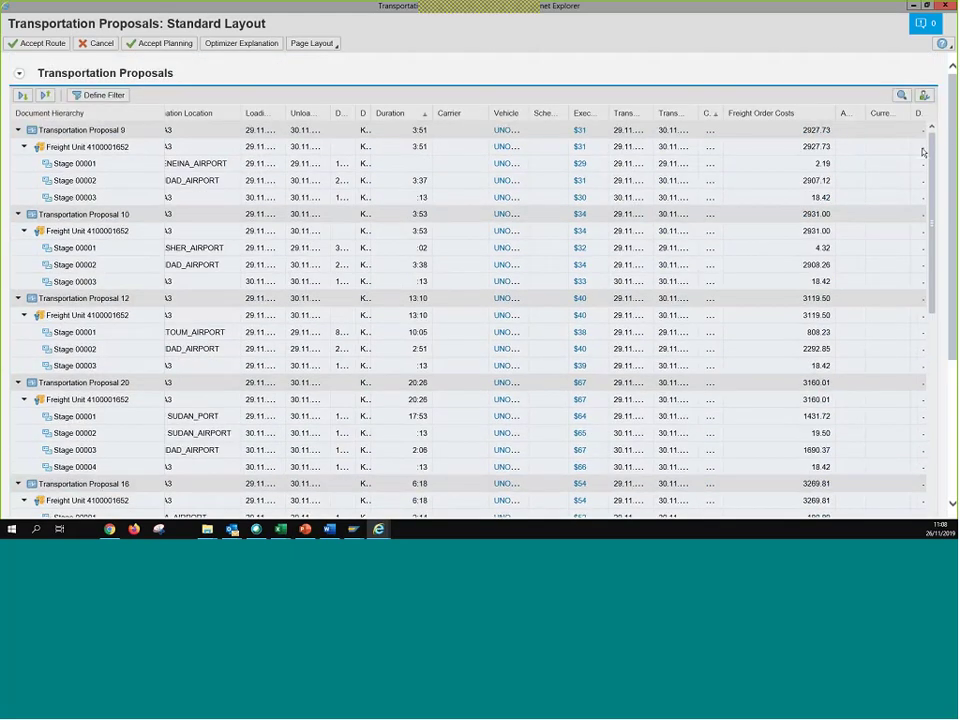
# - Sort proposals by Freight Order Costs ascending, then return to the table's top-left
pyautogui.click(813, 118)
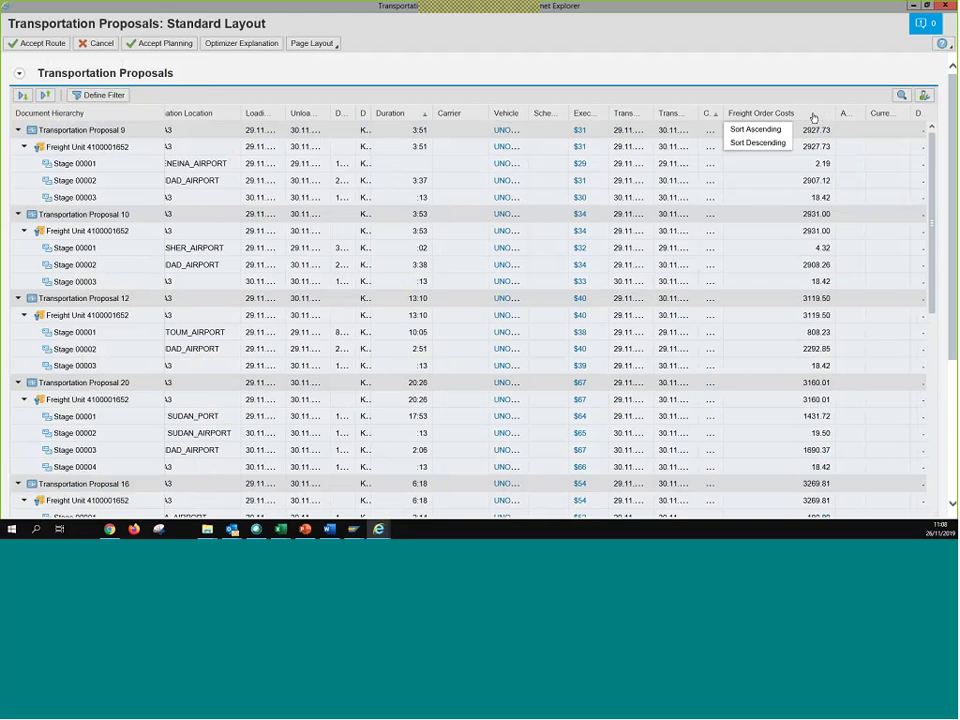
pyautogui.click(760, 130)
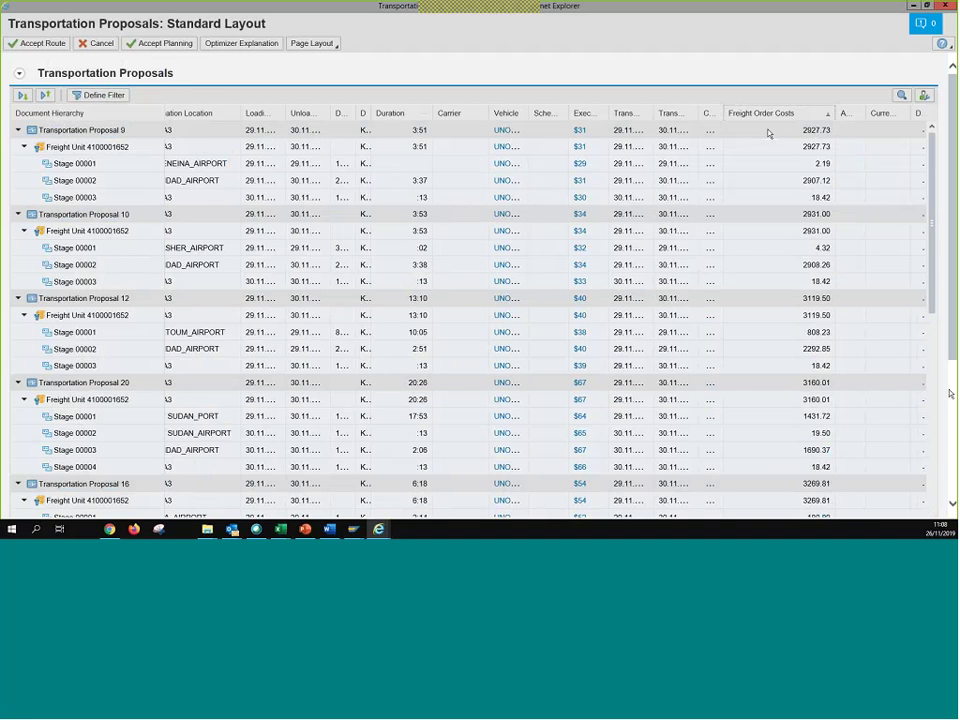
pyautogui.click(951, 505)
pyautogui.scroll(-3, 740, 501)
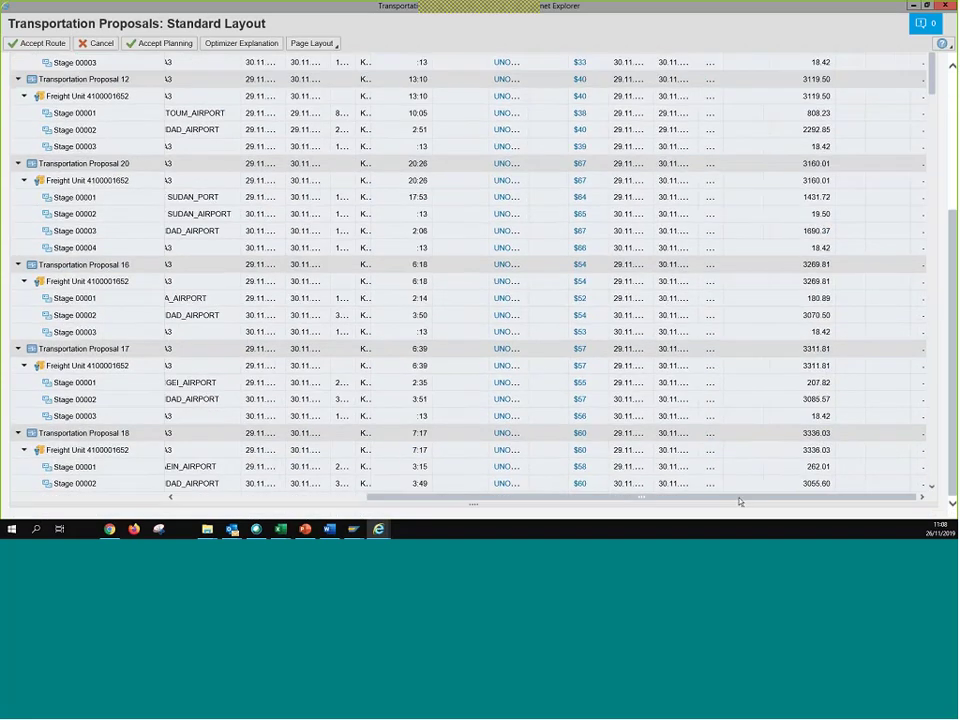
pyautogui.moveTo(388, 497); pyautogui.dragTo(115, 497)
pyautogui.scroll(5, 440, 259)
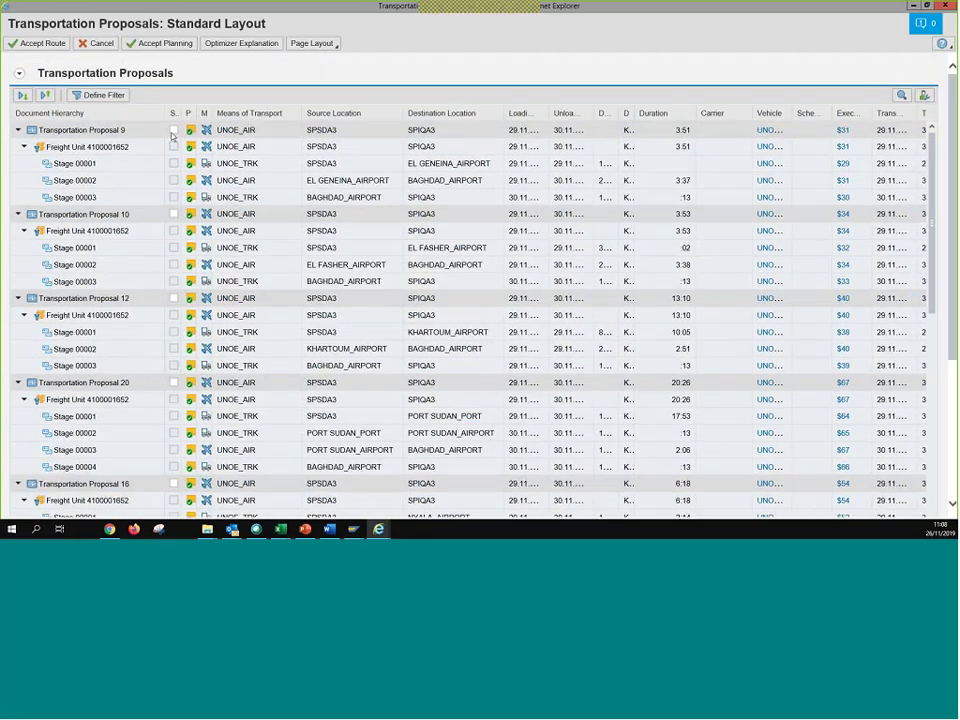
# - Select only Transportation Proposal 9 and accept its planning, creating freight documents $29–$31
pyautogui.click(174, 130)
pyautogui.click(174, 214)
pyautogui.click(174, 214)
pyautogui.click(158, 45)
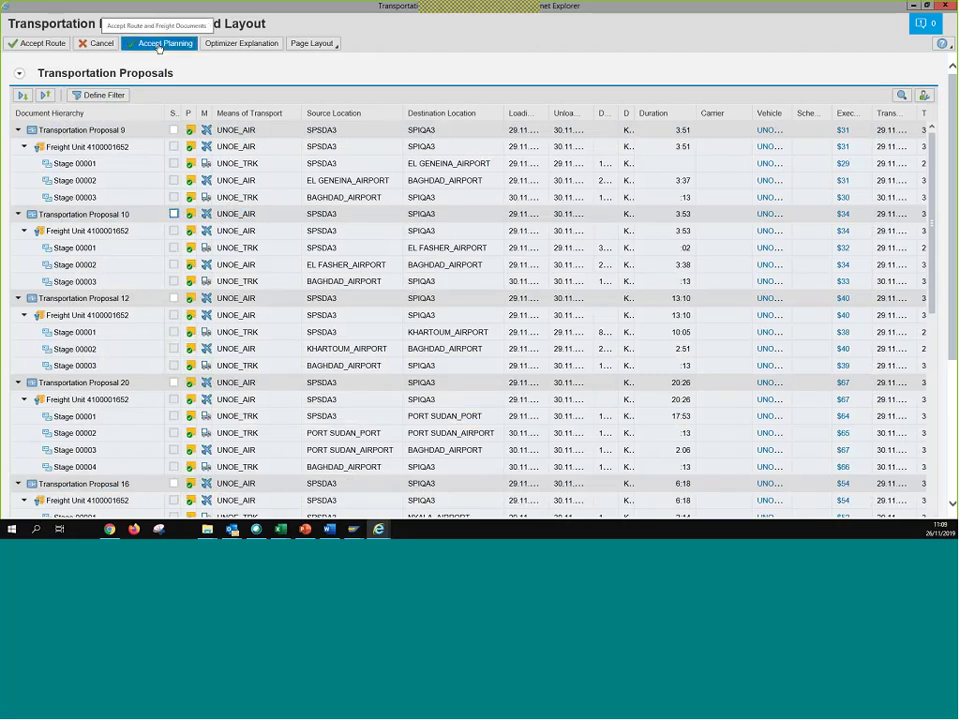
pyautogui.click(174, 130)
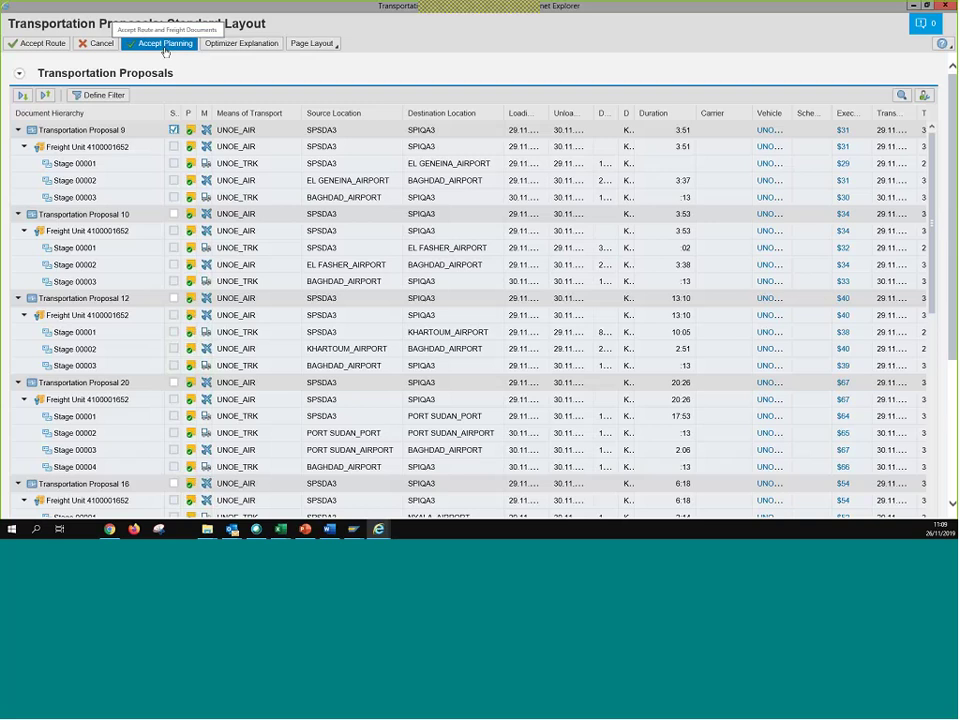
pyautogui.click(165, 46)
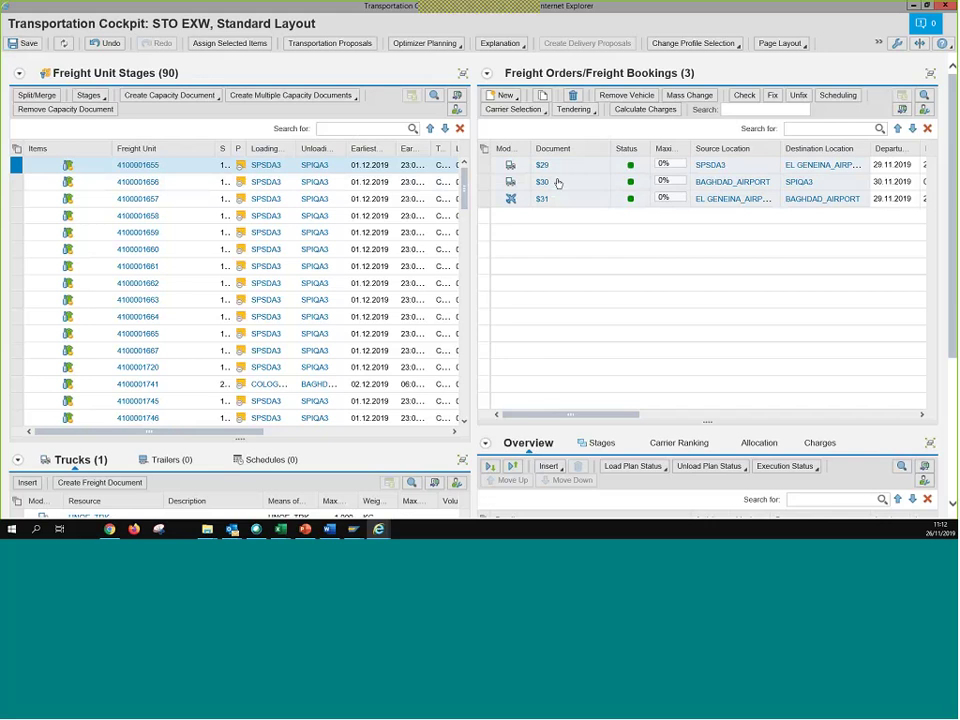
pyautogui.moveTo(537, 168)
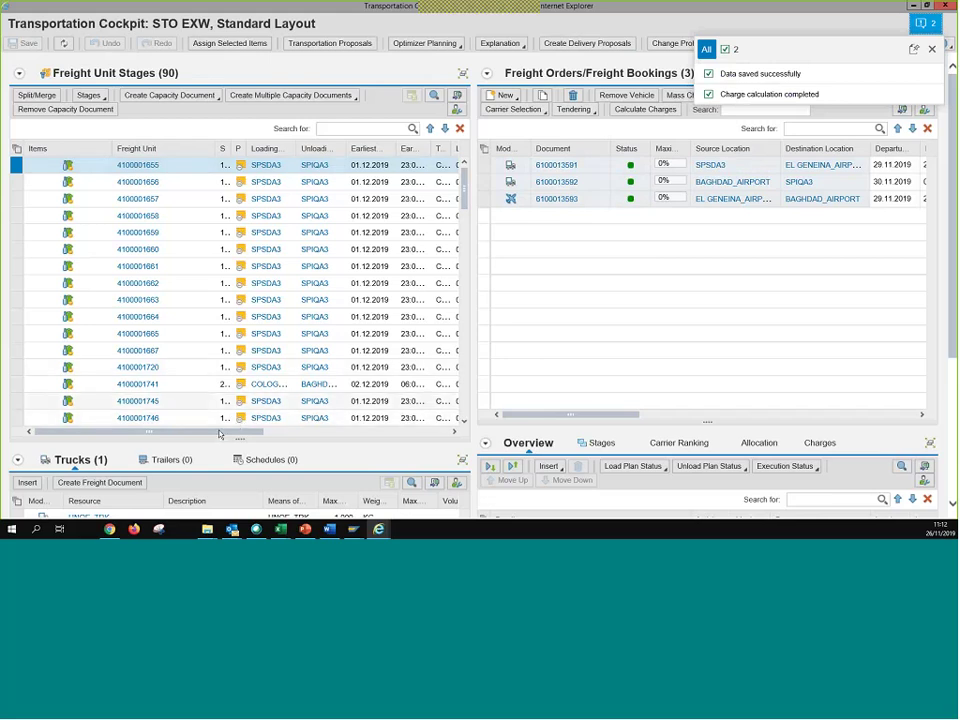
# - Scroll the Freight Unit Stages table right, then switch to the PowerPoint process-flow slide
pyautogui.hscroll(5, 326, 424)
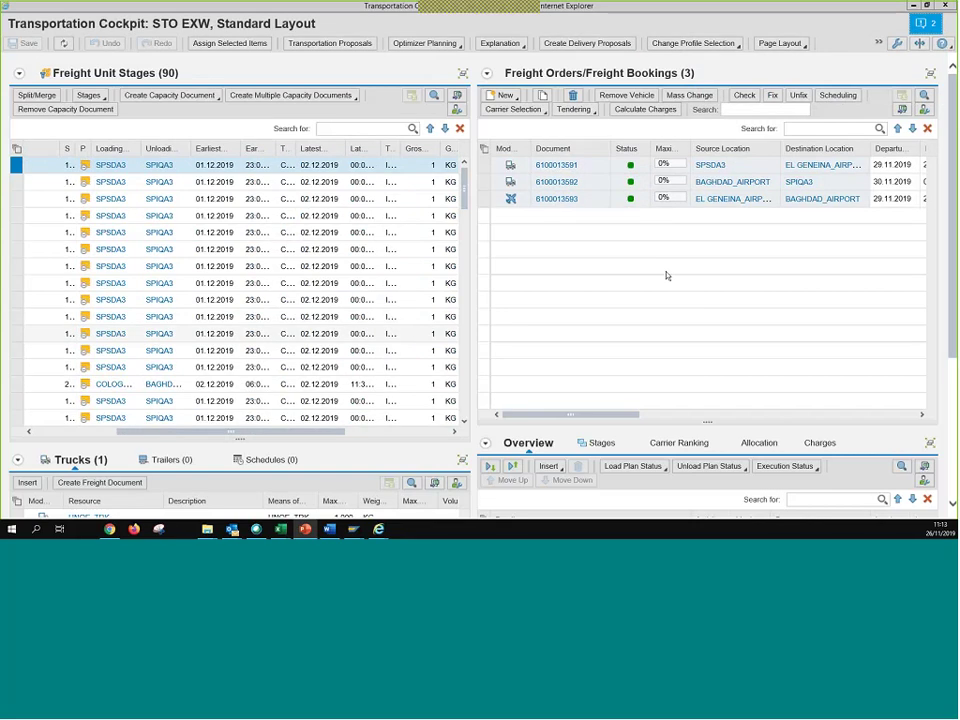
pyautogui.hotkey('alt', 'Tab')
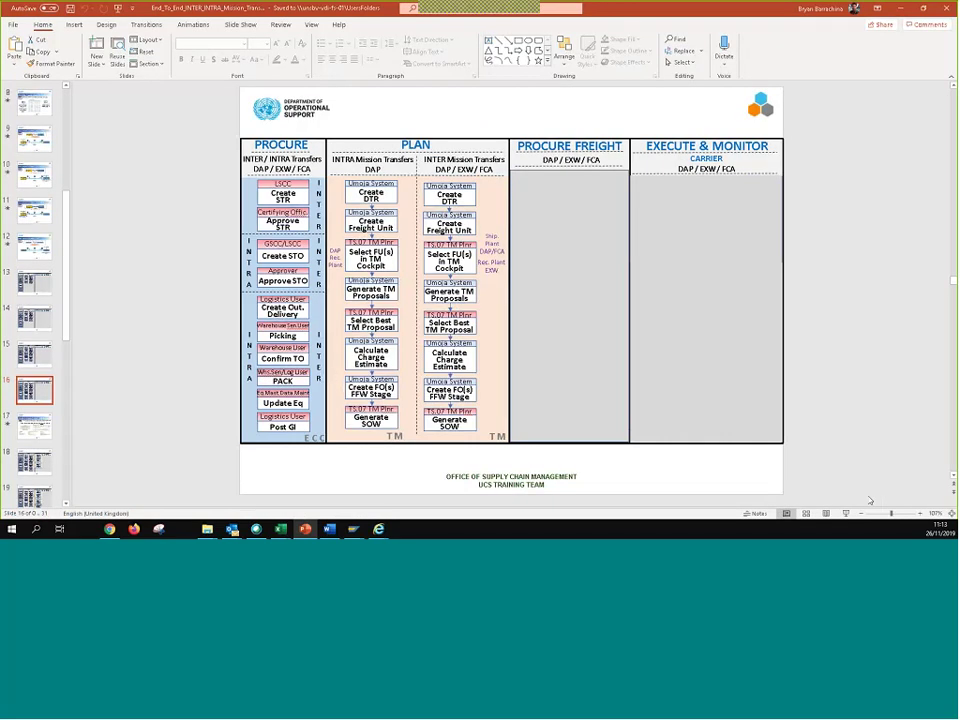
# - Zoom slide 16 to 150% and select a box on the process-flow slide
pyautogui.click(920, 513)
pyautogui.click(920, 513)
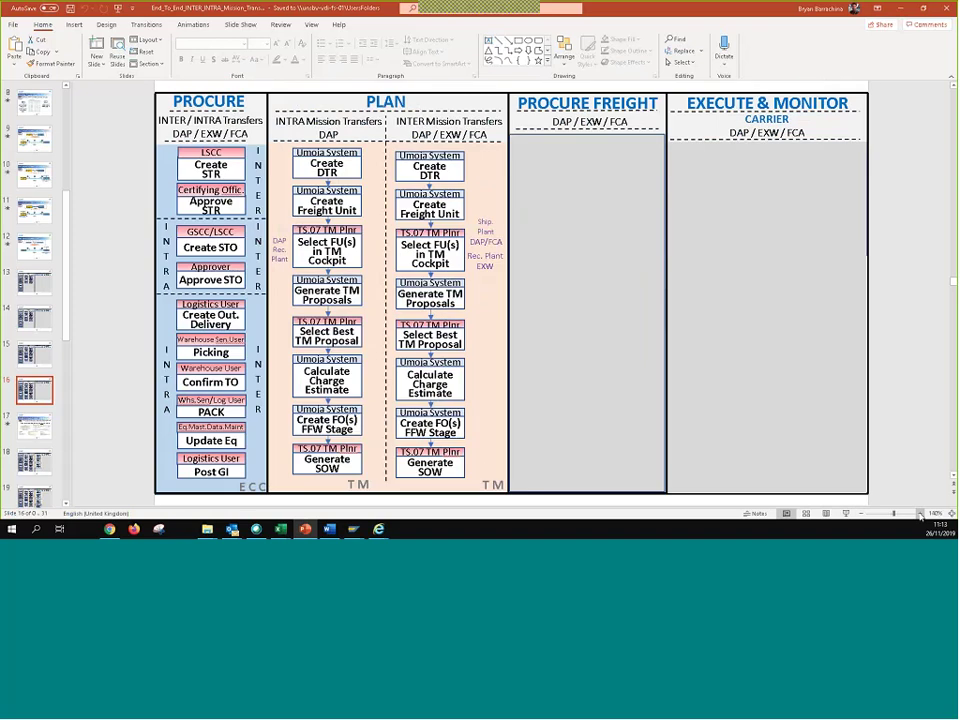
pyautogui.click(920, 513)
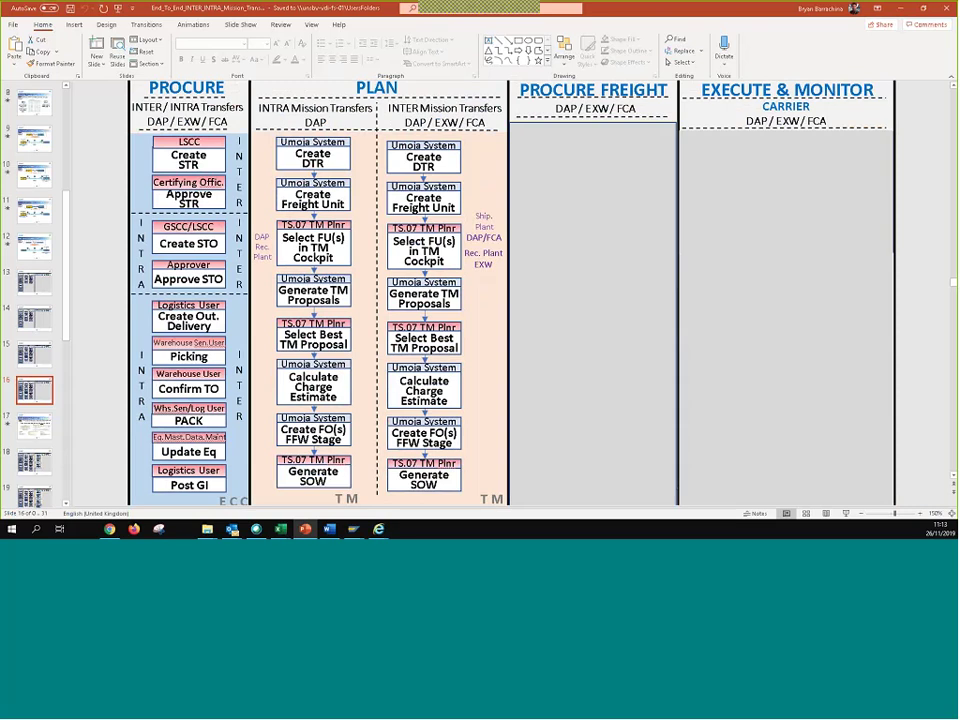
pyautogui.click(313, 200)
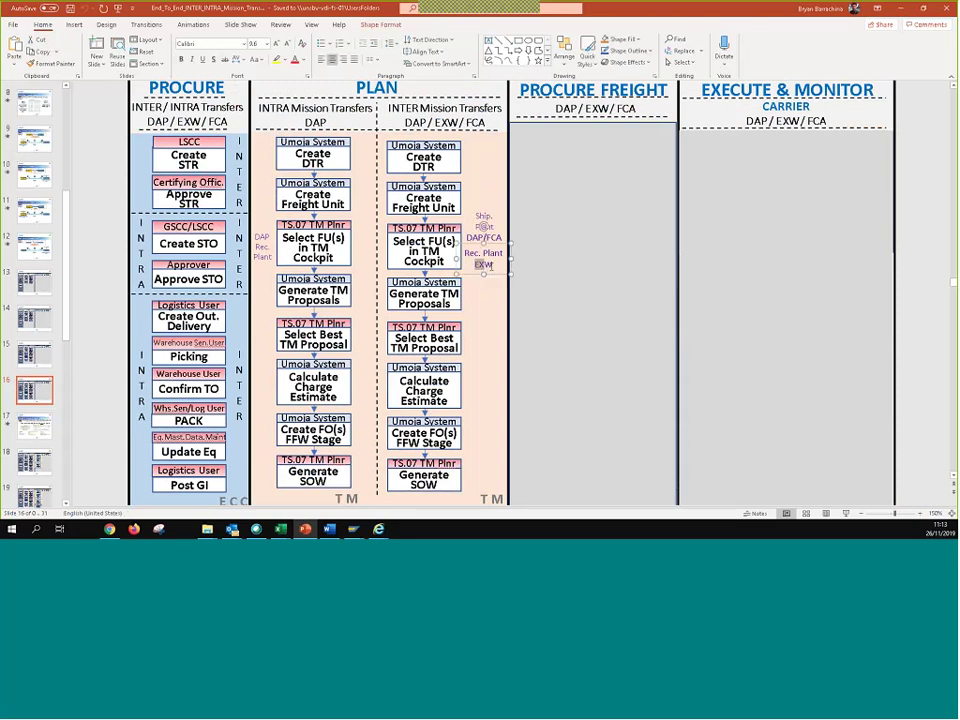
# - Point out each INTER planning box from Select FU(s) to Generate SOW, then return to SAP
pyautogui.click(425, 255)
pyautogui.click(423, 295)
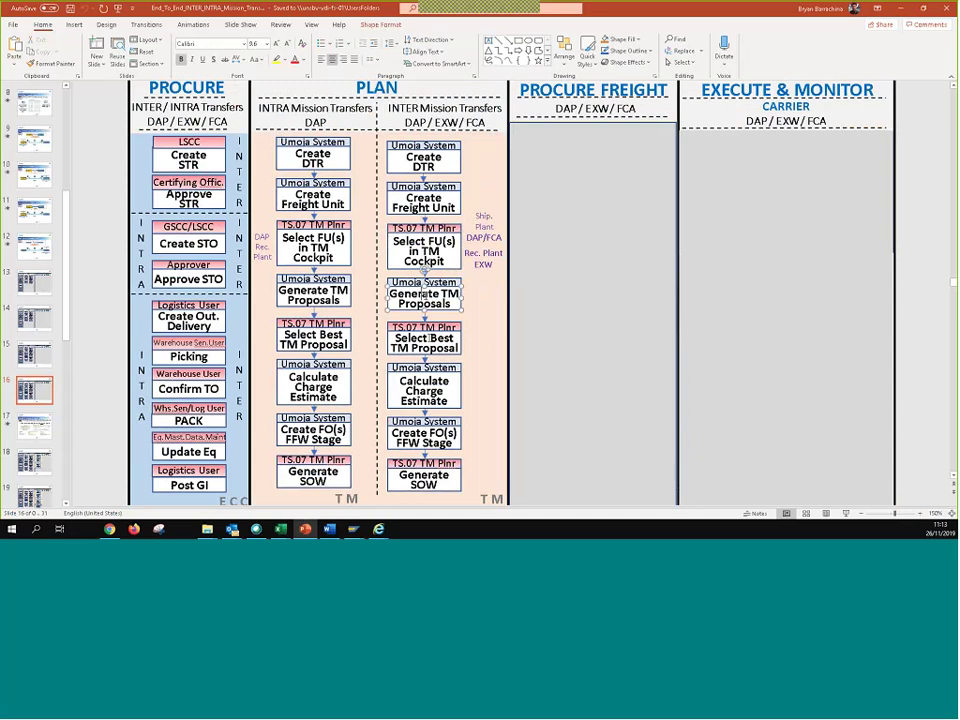
pyautogui.click(428, 339)
pyautogui.click(424, 384)
pyautogui.click(440, 432)
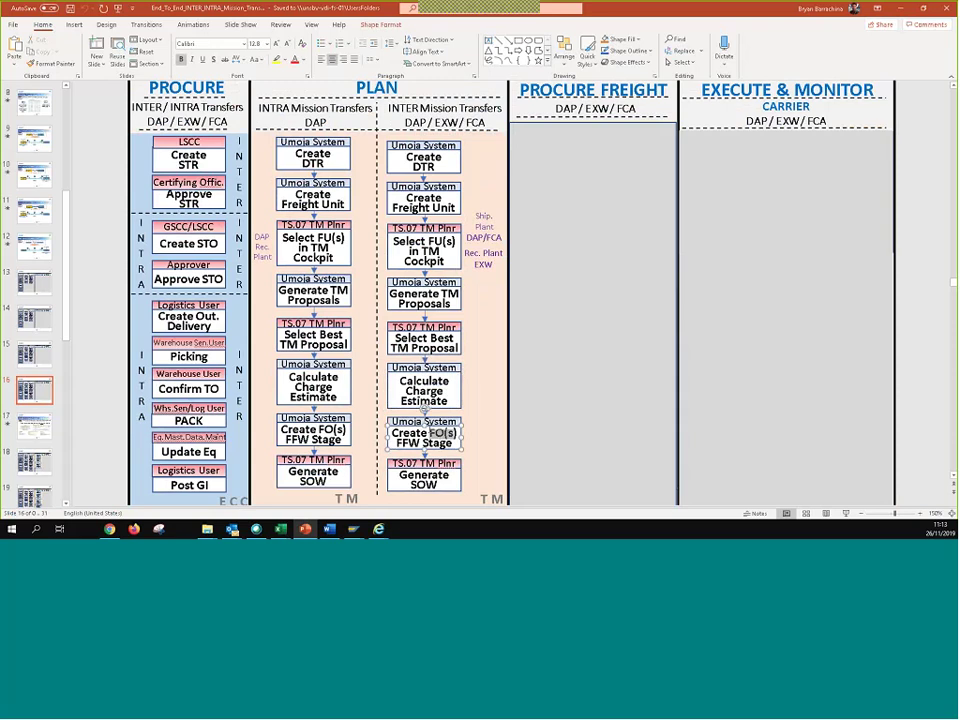
pyautogui.click(424, 474)
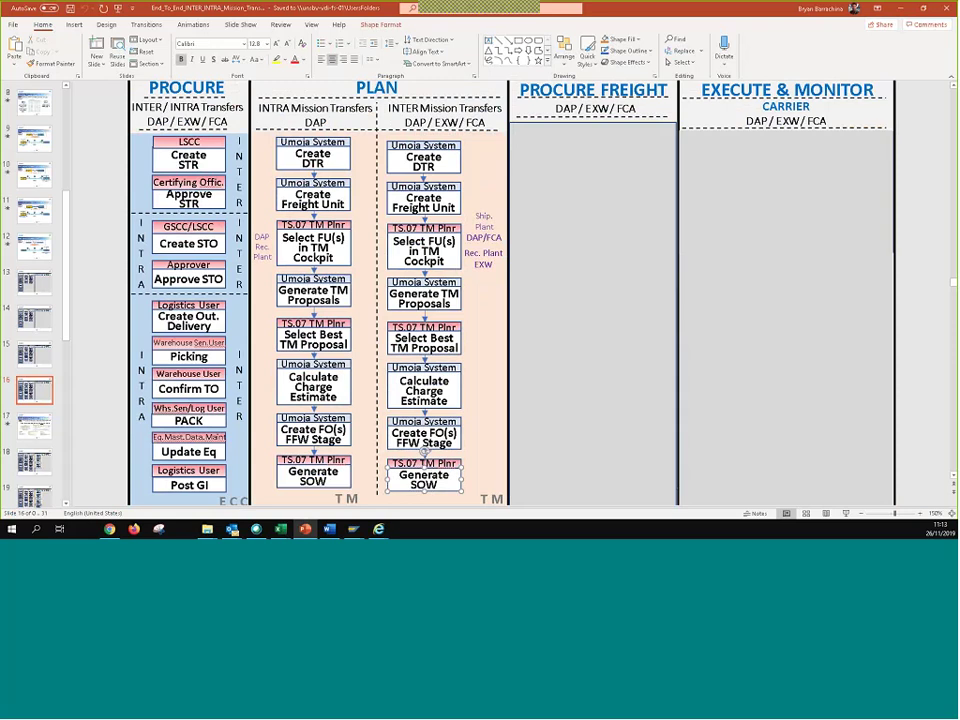
pyautogui.hotkey('alt', 'Tab')
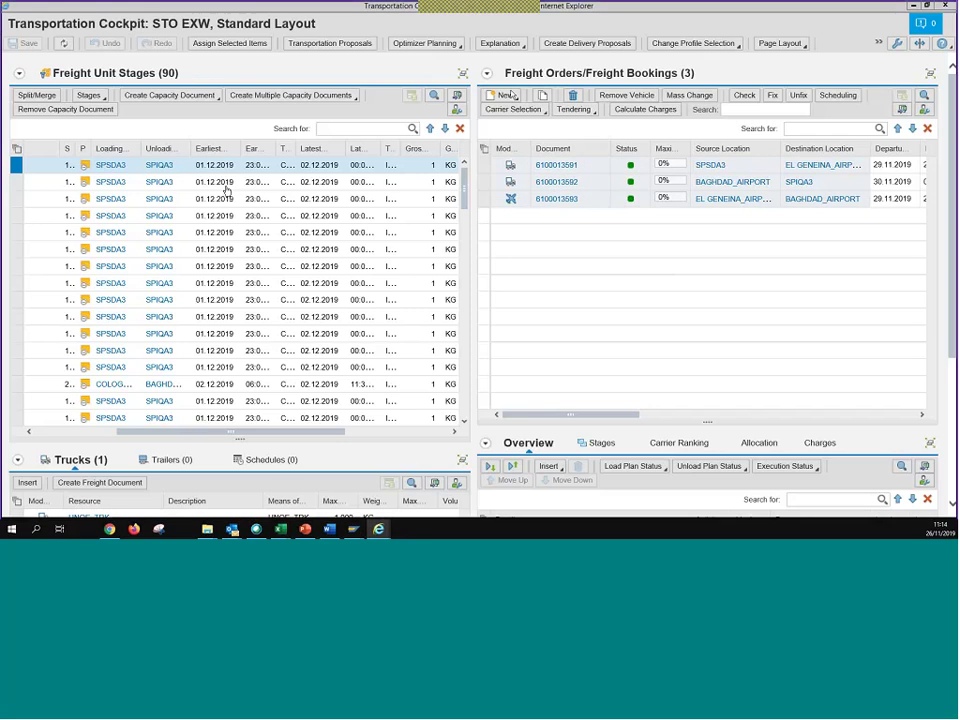
pyautogui.click(556, 164)
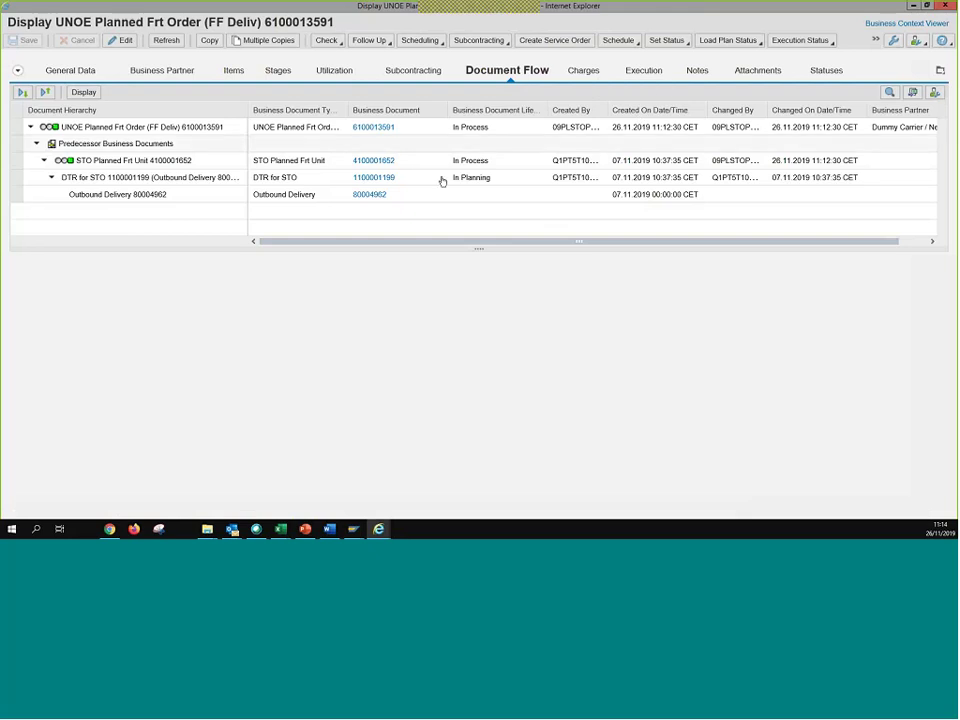
pyautogui.click(585, 72)
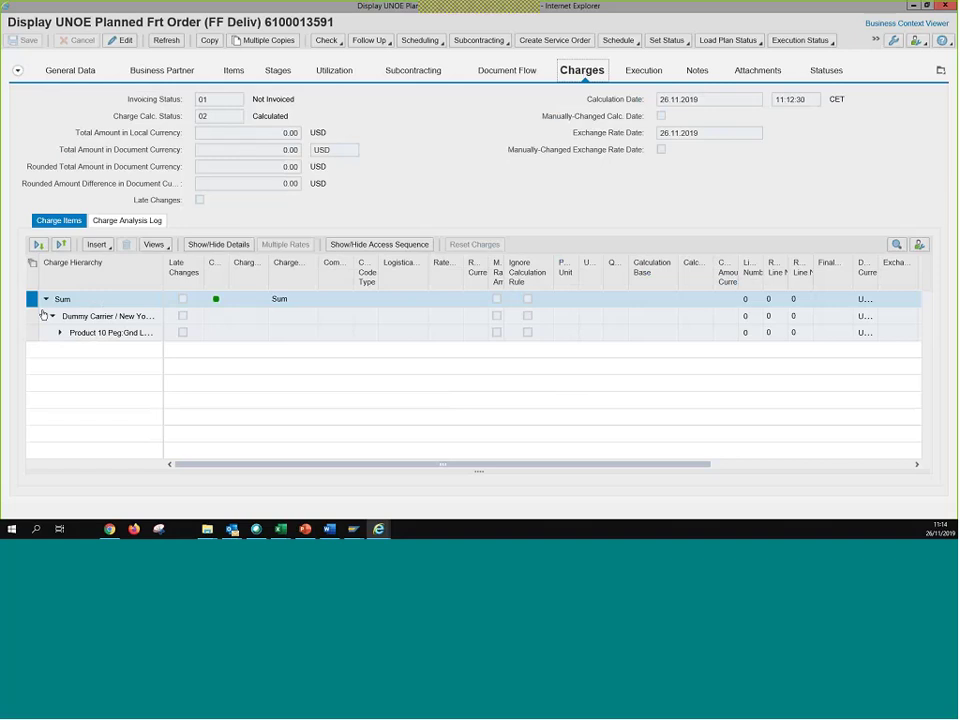
pyautogui.click(59, 333)
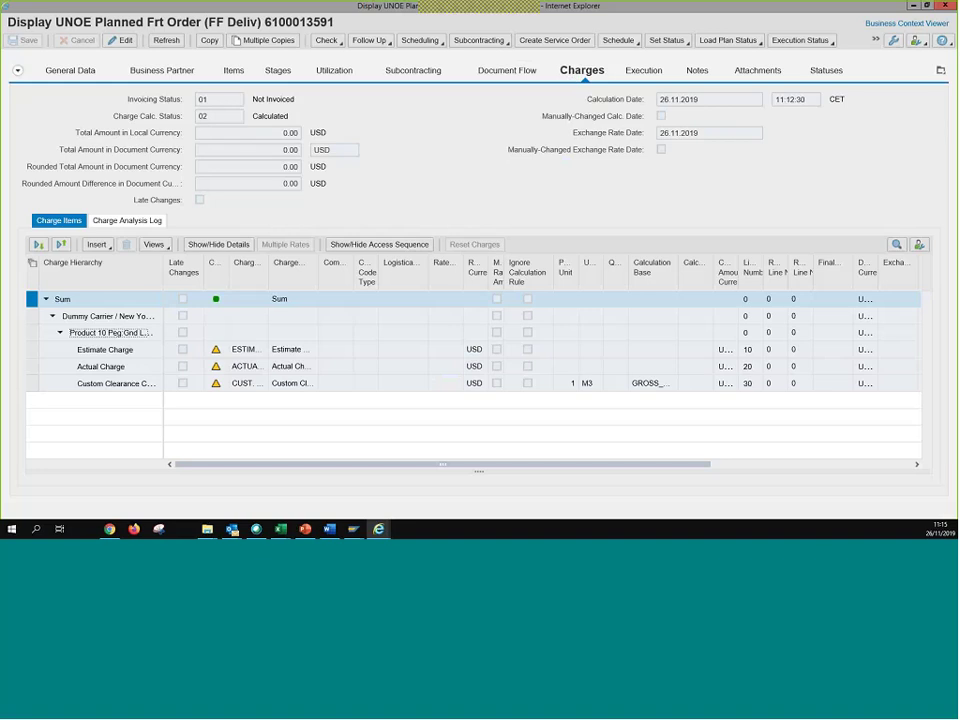
pyautogui.moveTo(167, 21); pyautogui.dragTo(334, 21)
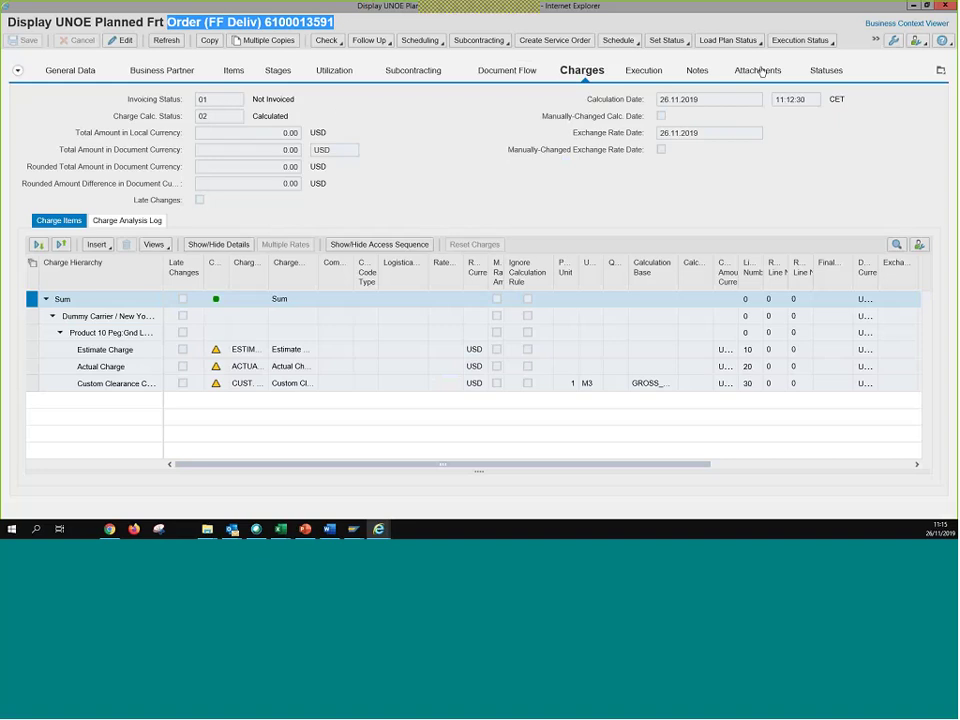
pyautogui.click(277, 72)
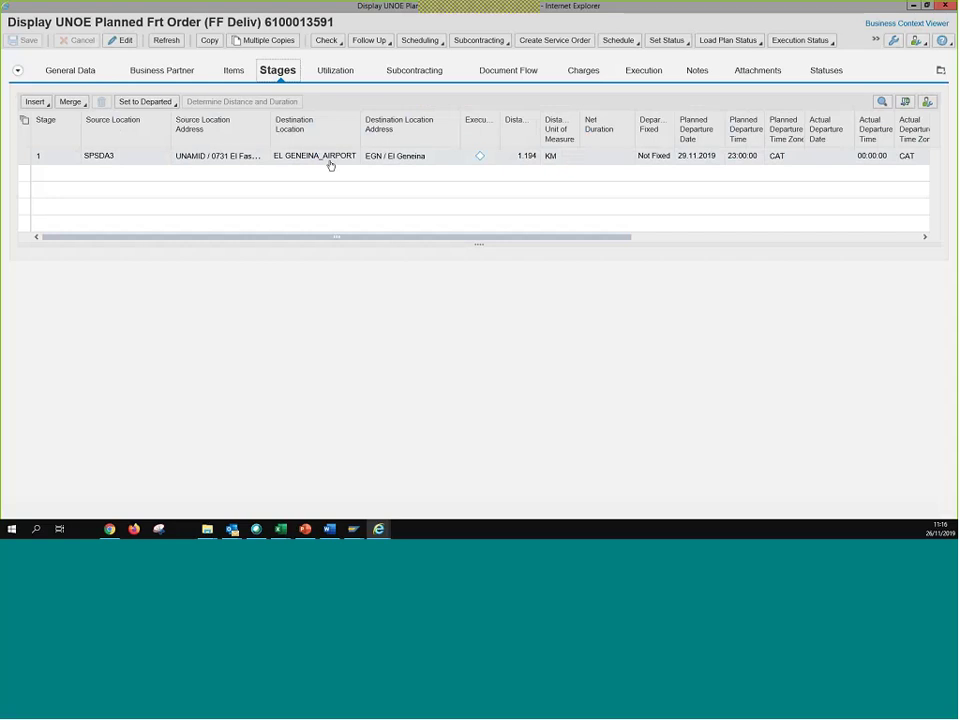
pyautogui.moveTo(264, 22); pyautogui.dragTo(340, 40)
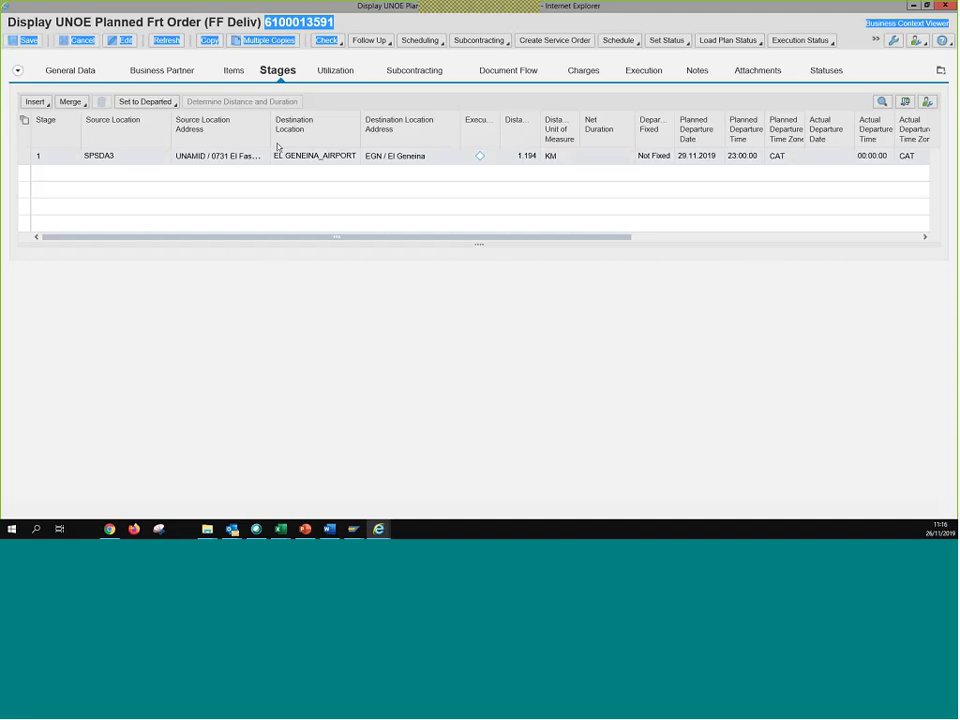
pyautogui.click(323, 170)
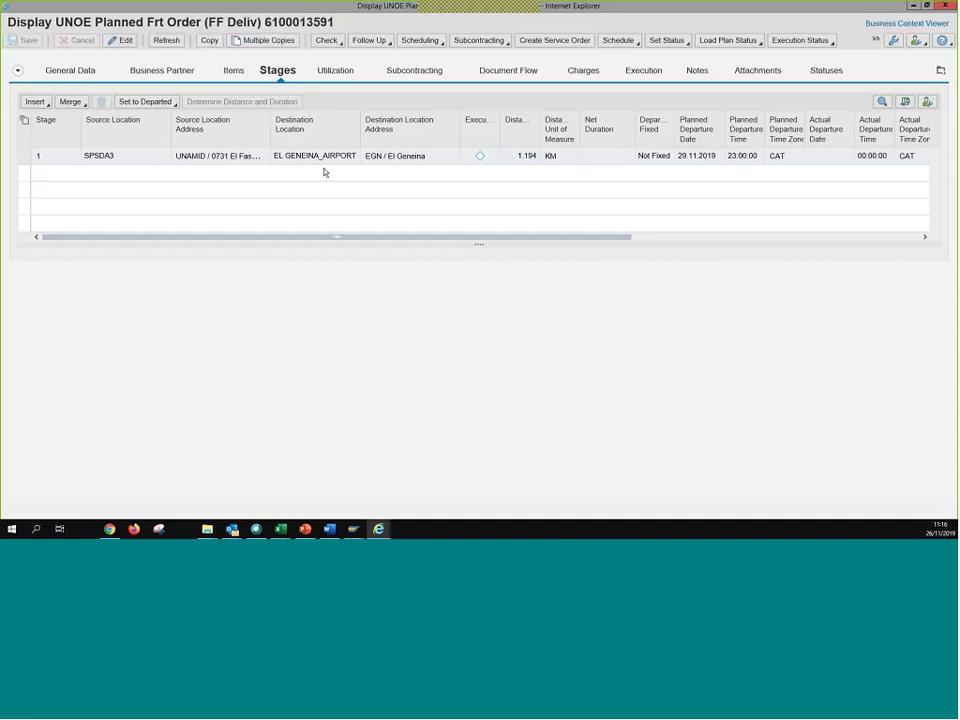
# - Open Output Management, select the first unprocessed output and widen the Action Status column
pyautogui.click(941, 72)
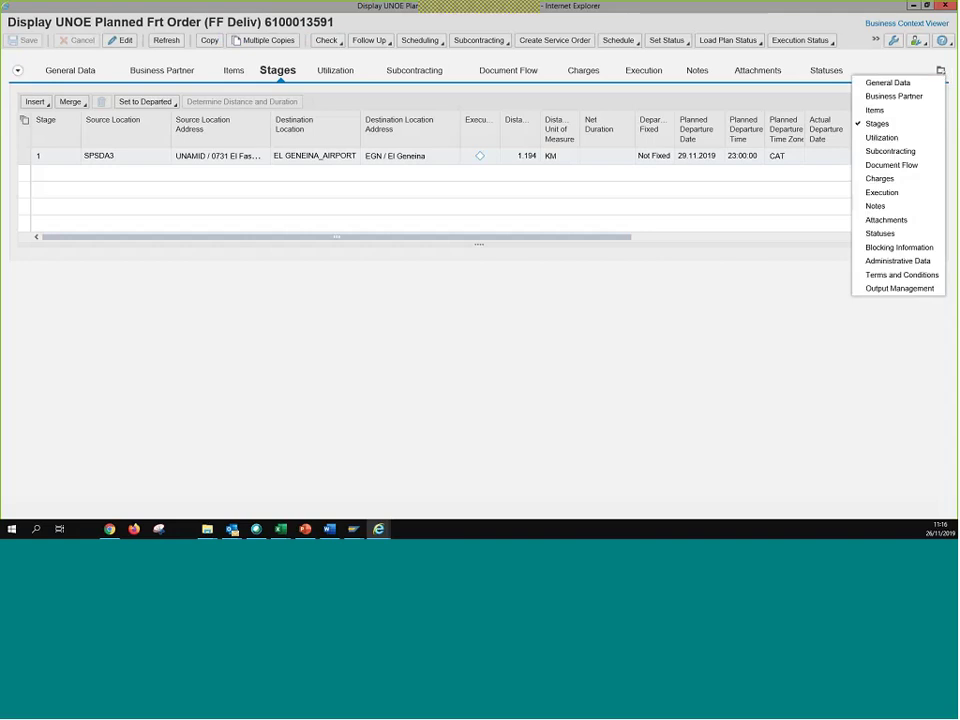
pyautogui.click(881, 290)
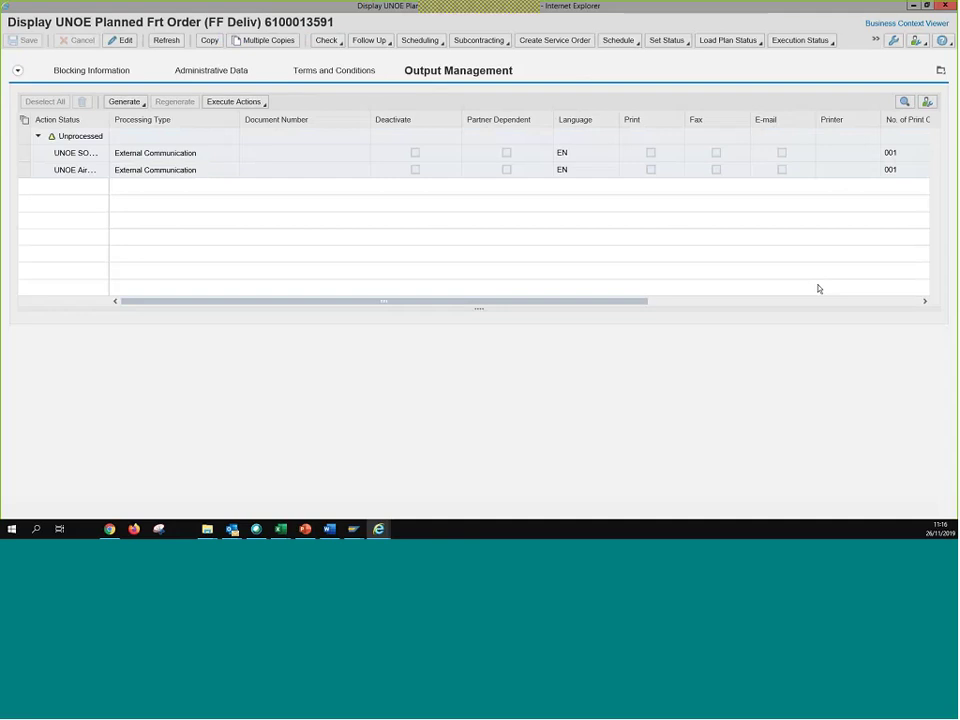
pyautogui.click(76, 153)
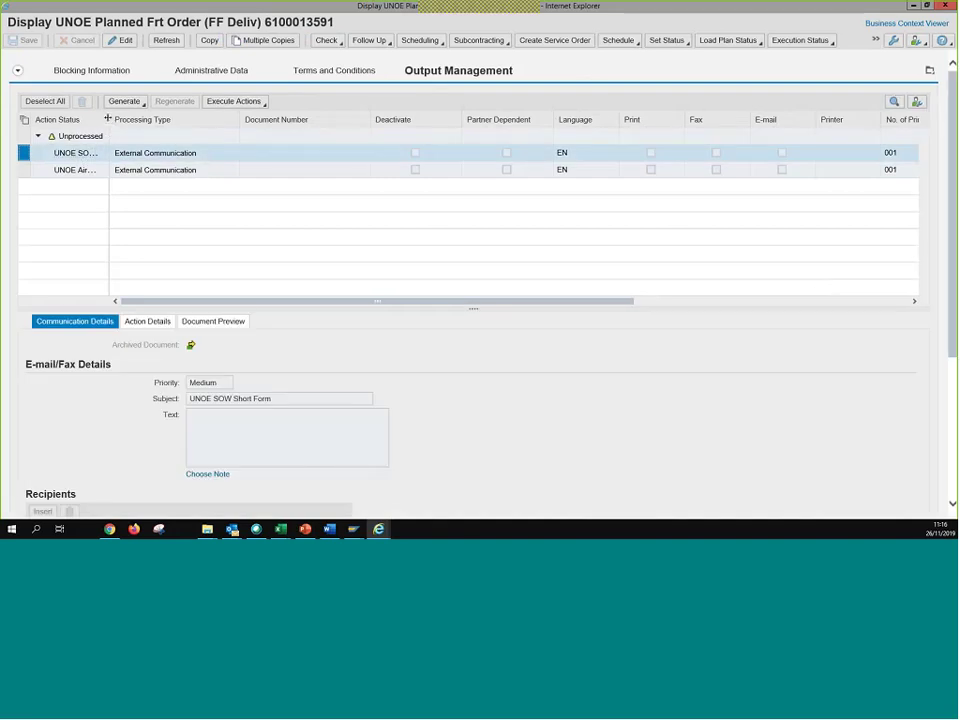
pyautogui.moveTo(108, 118); pyautogui.dragTo(180, 119)
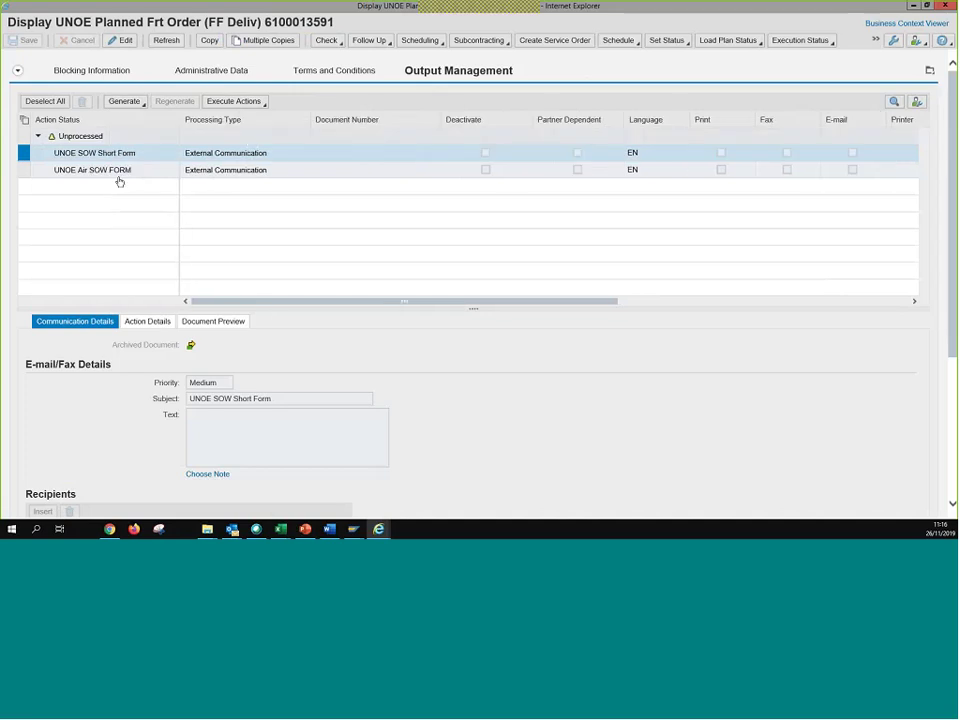
# - Open the SOW Document Preview and mark the Outbound Delivery, Stock Transfer Order and Freight Order references
pyautogui.click(213, 323)
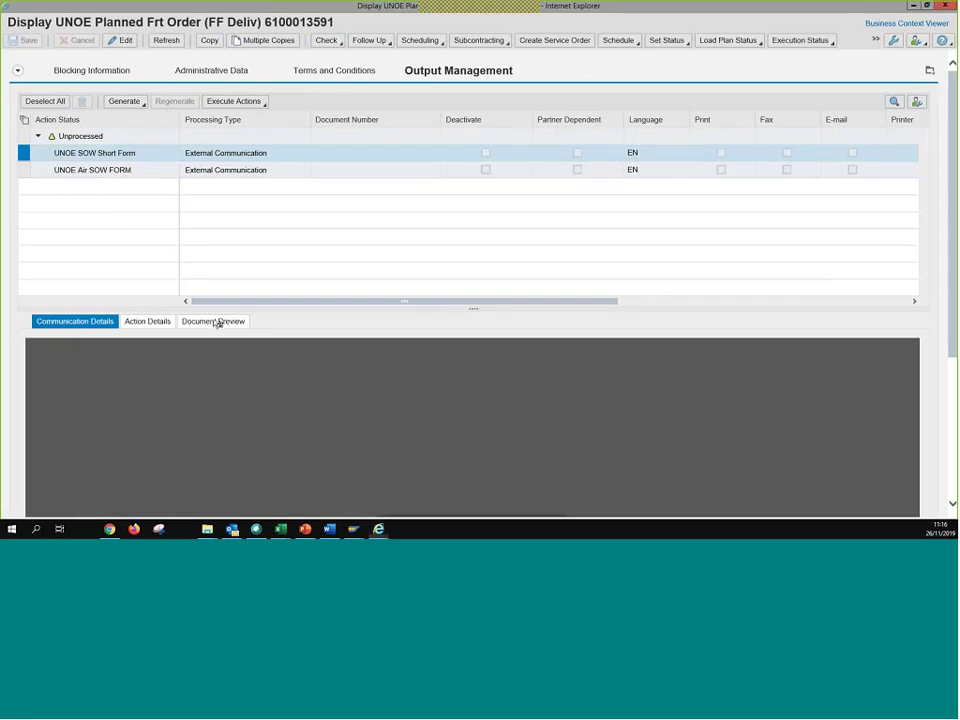
pyautogui.scroll(-2, 366, 363)
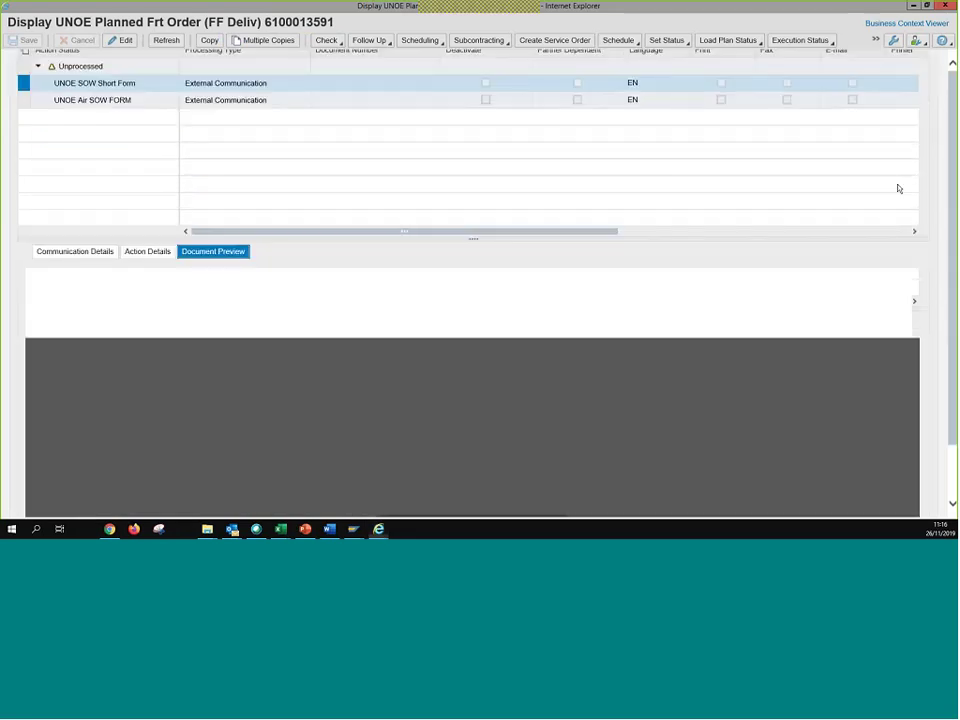
pyautogui.scroll(-2, 684, 297)
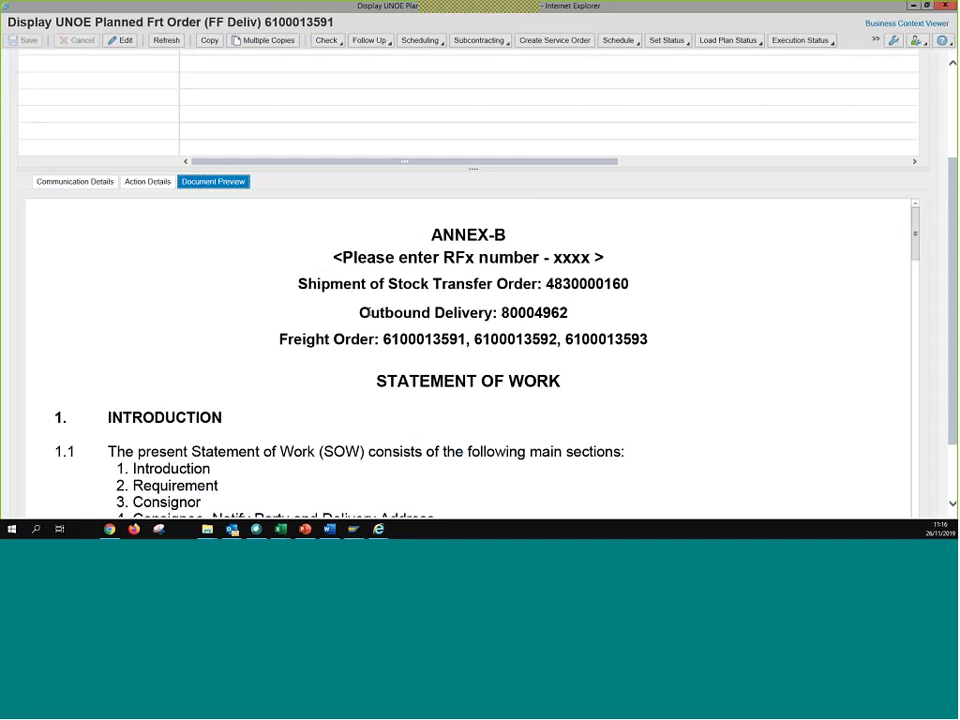
pyautogui.moveTo(360, 312); pyautogui.dragTo(569, 313)
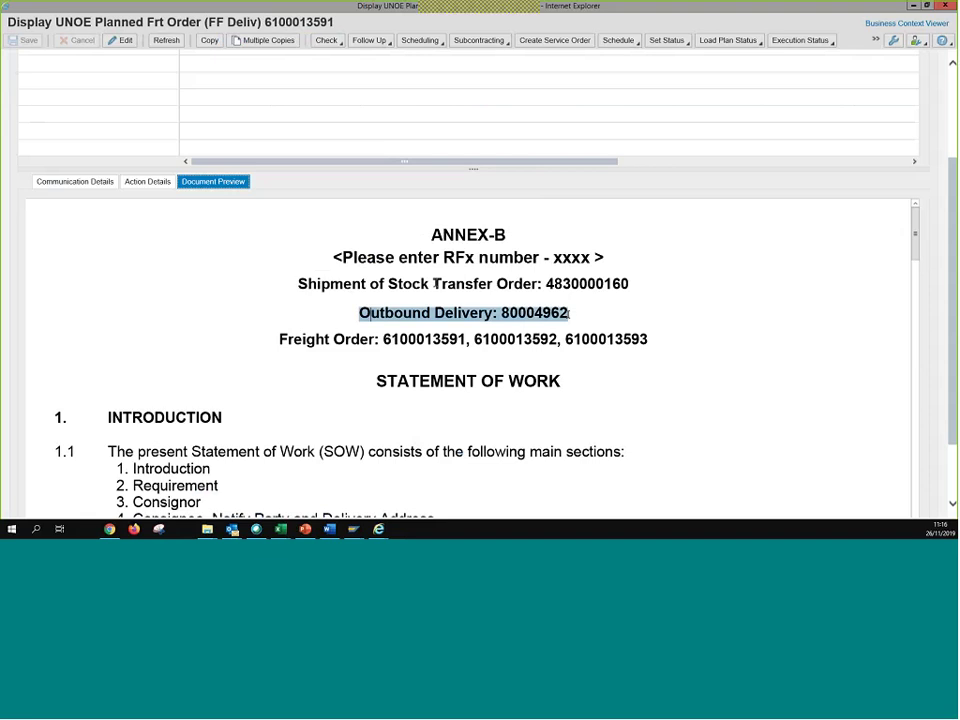
pyautogui.click(433, 284)
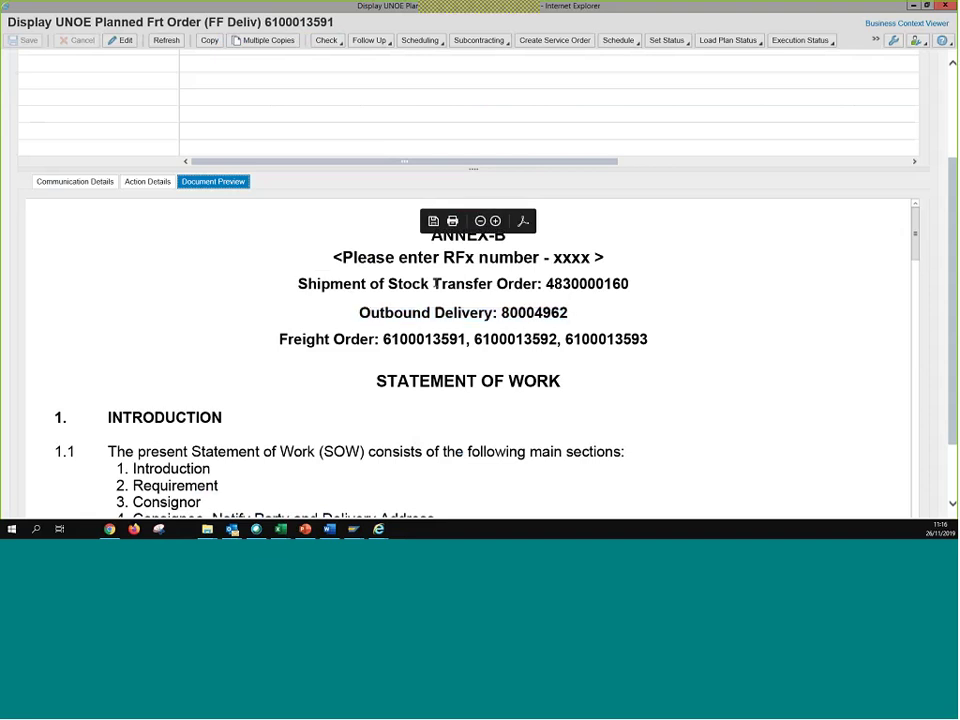
pyautogui.moveTo(297, 284); pyautogui.dragTo(635, 284)
pyautogui.click(634, 284)
pyautogui.moveTo(280, 339); pyautogui.dragTo(659, 346)
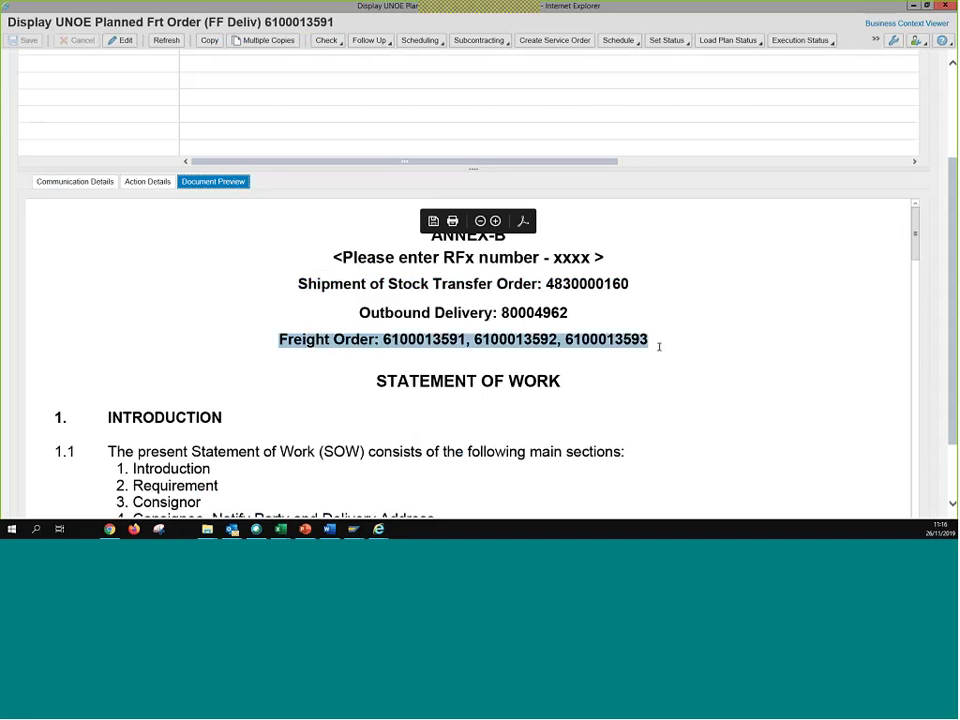
# - Scroll to the route table and mark its Origin and Destination entries
pyautogui.scroll(-3, 640, 390)
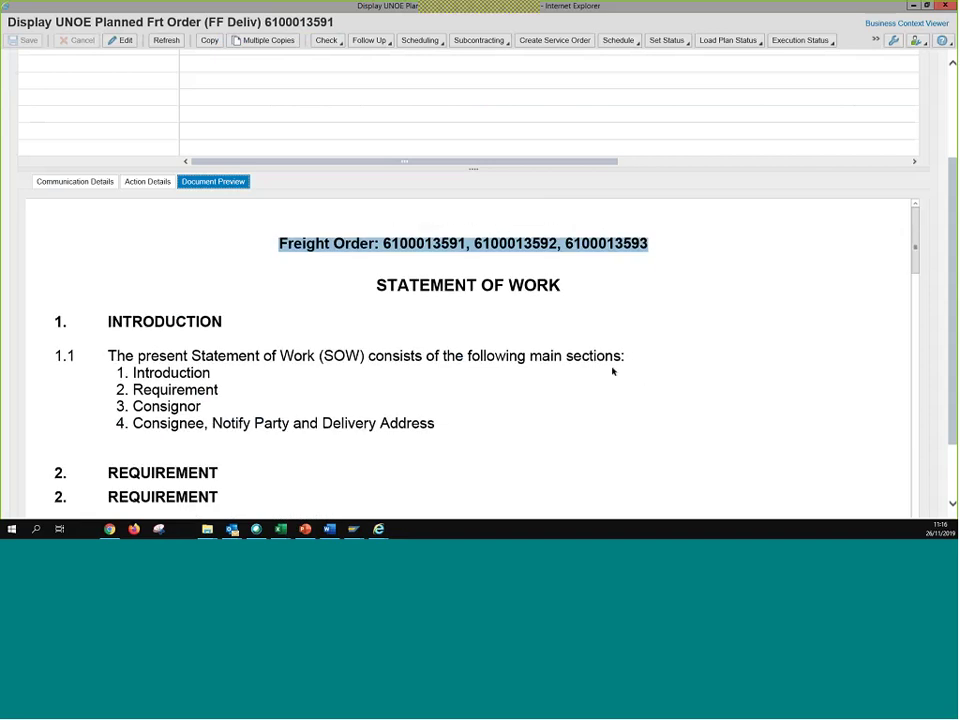
pyautogui.scroll(-3, 613, 371)
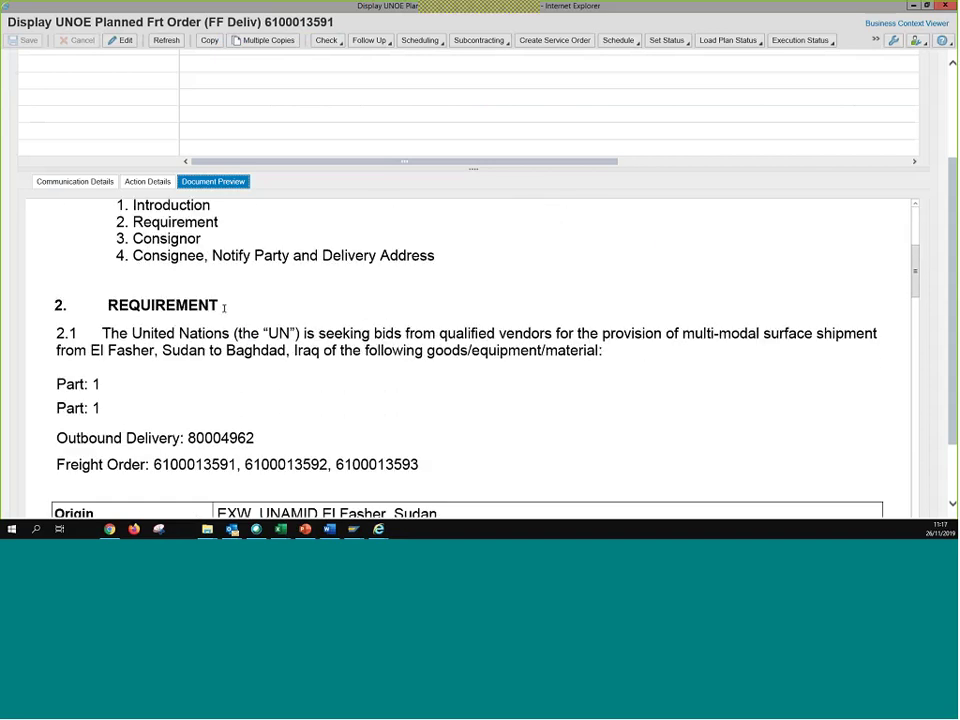
pyautogui.scroll(-2, 495, 308)
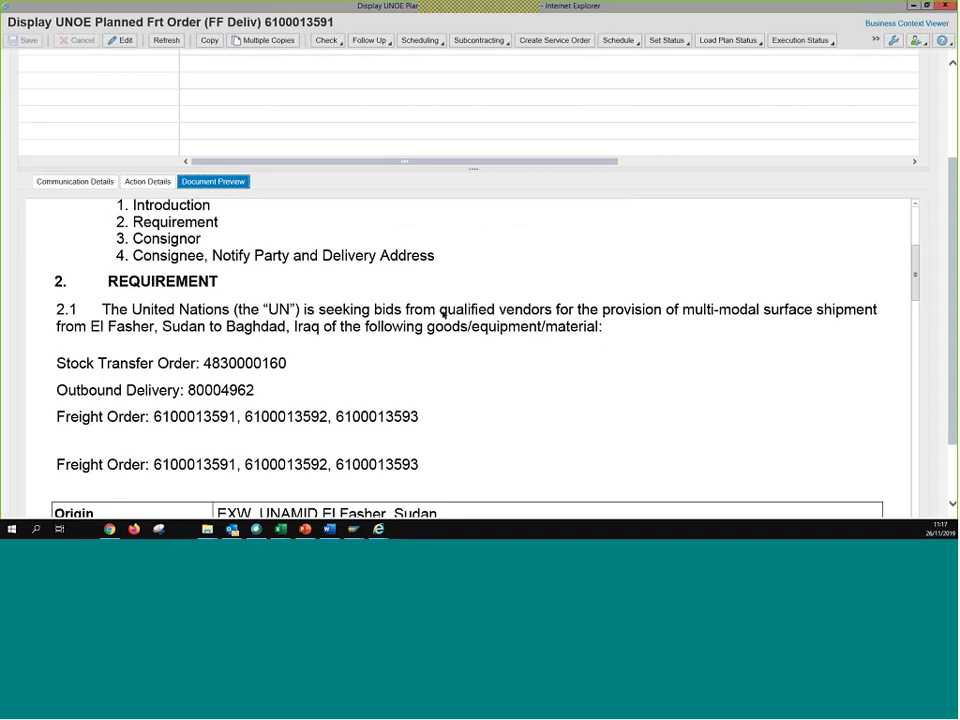
pyautogui.scroll(-3, 495, 308)
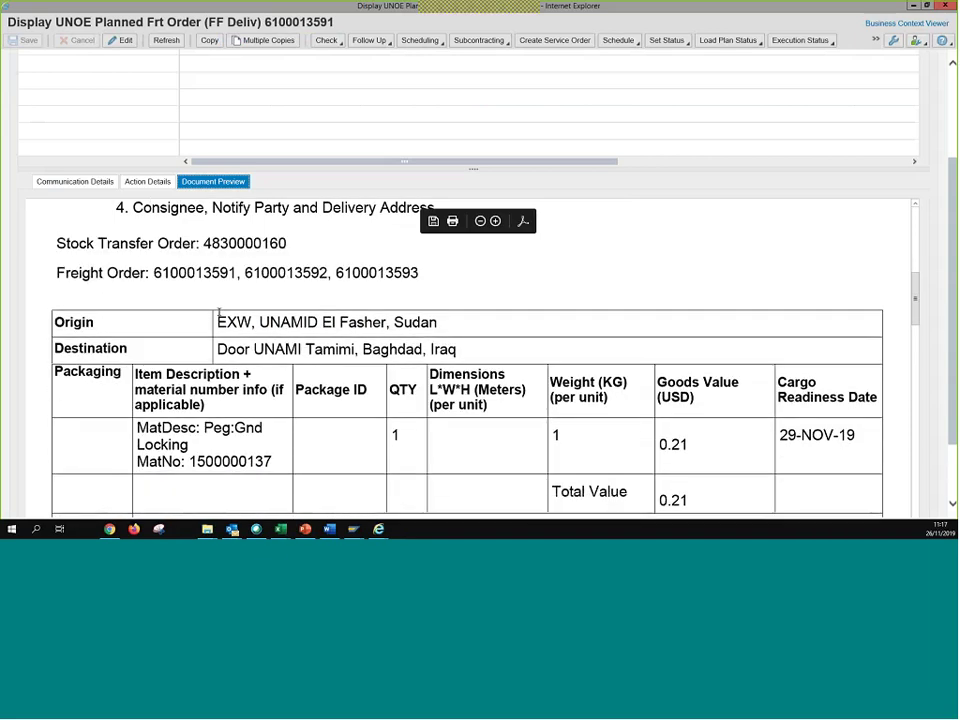
pyautogui.moveTo(218, 322); pyautogui.dragTo(493, 324)
pyautogui.click(478, 328)
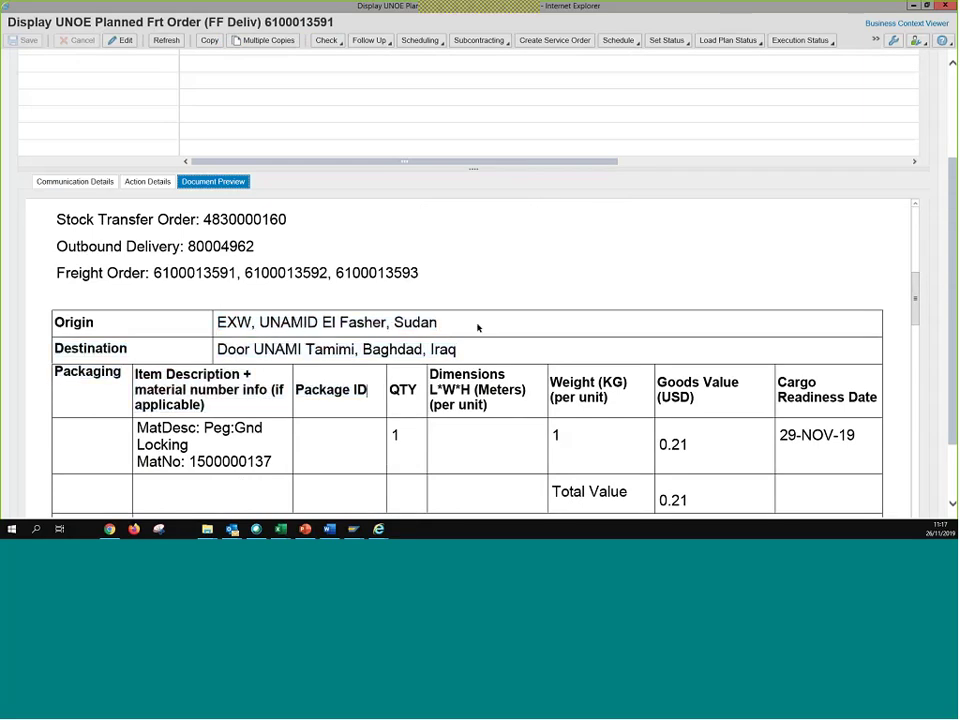
pyautogui.moveTo(253, 349); pyautogui.dragTo(359, 349)
pyautogui.hotkey('shift', 'End')
pyautogui.scroll(-2, 575, 262)
pyautogui.scroll(-1, 700, 388)
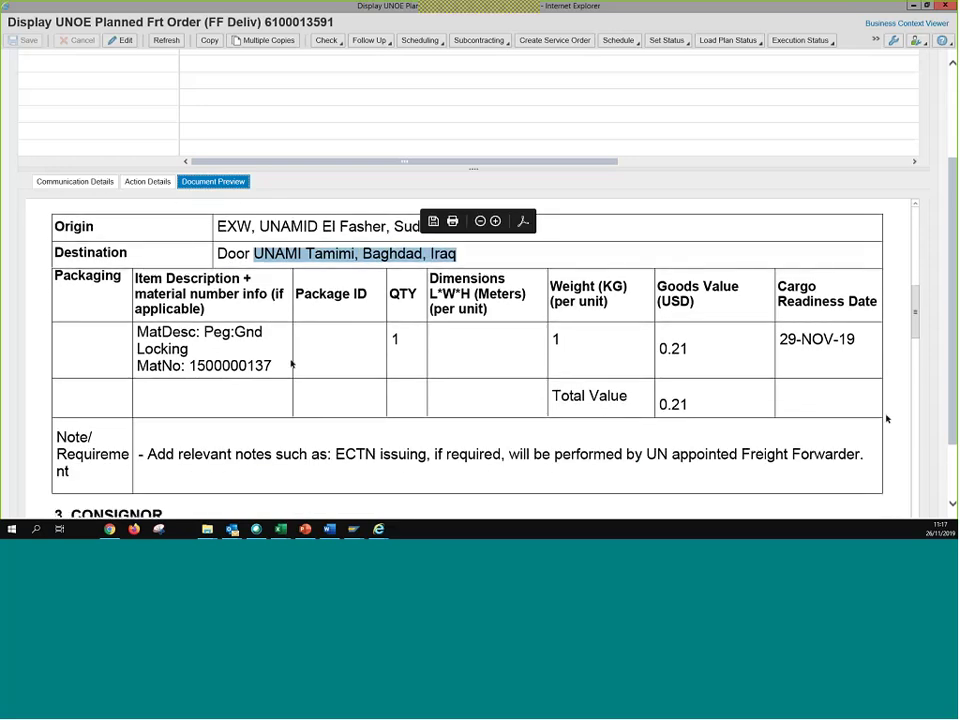
pyautogui.scroll(-1, 480, 317)
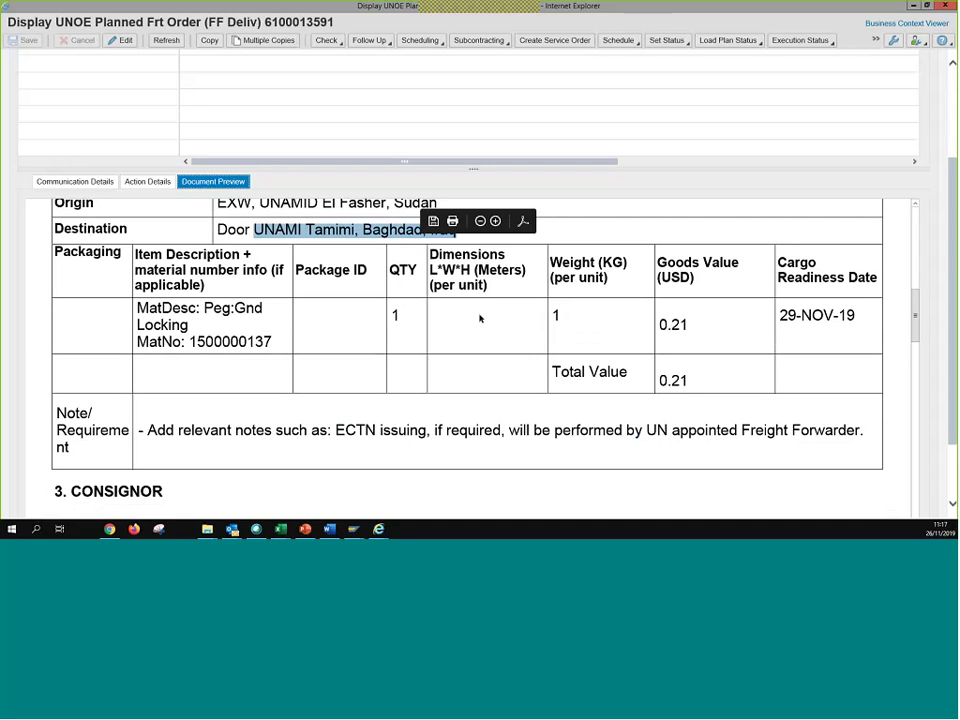
# - Mark the Dimensions heading and item row text in the preview's item table
pyautogui.click(480, 317)
pyautogui.moveTo(480, 317); pyautogui.dragTo(504, 381)
pyautogui.click(504, 381)
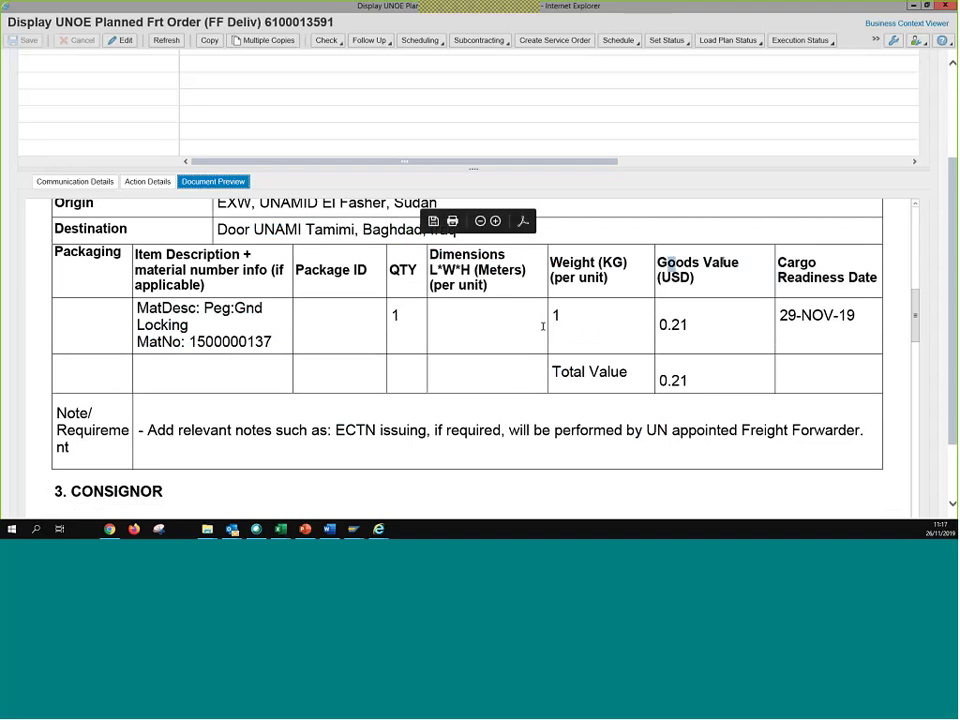
pyautogui.moveTo(543, 326); pyautogui.dragTo(710, 329)
pyautogui.click(709, 329)
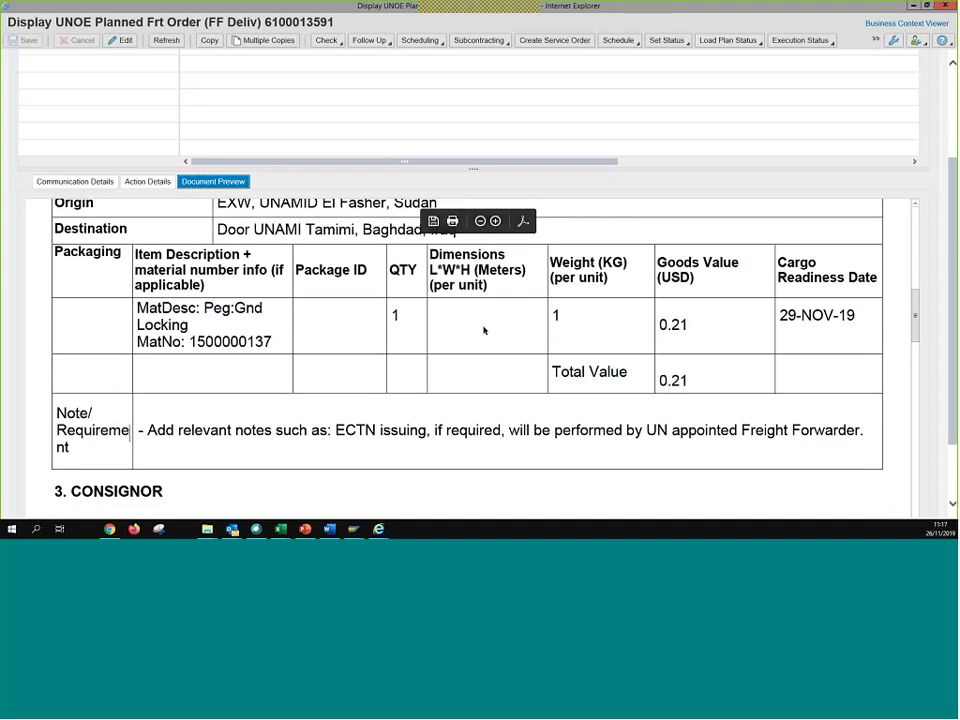
# - Scroll through the Consignor and Consignee sections, then switch to the PowerPoint slide
pyautogui.scroll(-3, 448, 344)
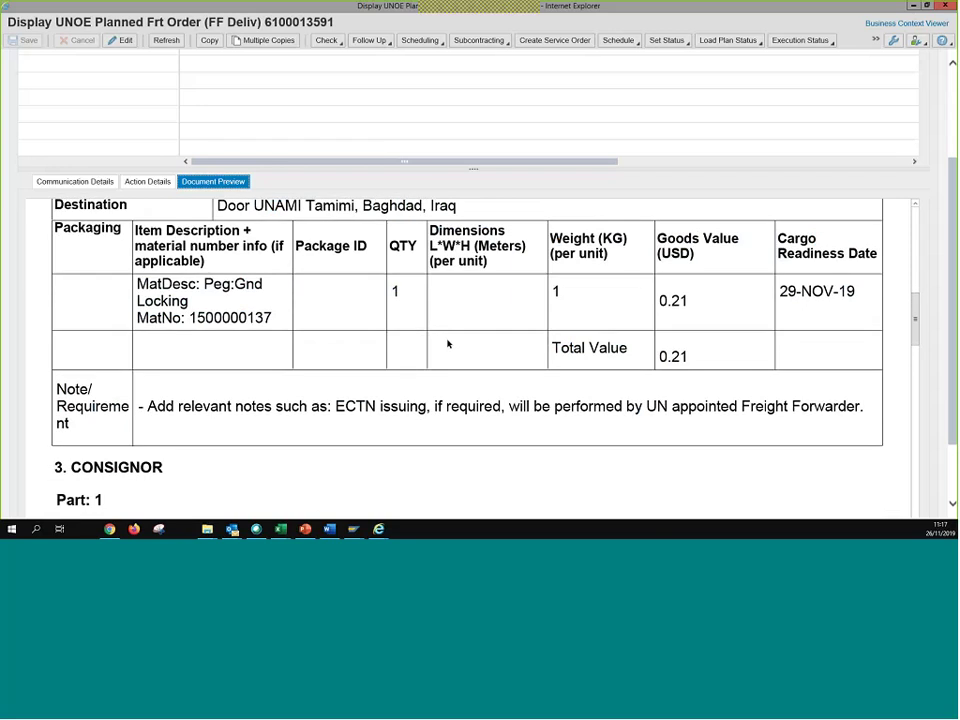
pyautogui.moveTo(69, 323); pyautogui.dragTo(118, 335)
pyautogui.scroll(-2, 133, 330)
pyautogui.scroll(-2, 210, 343)
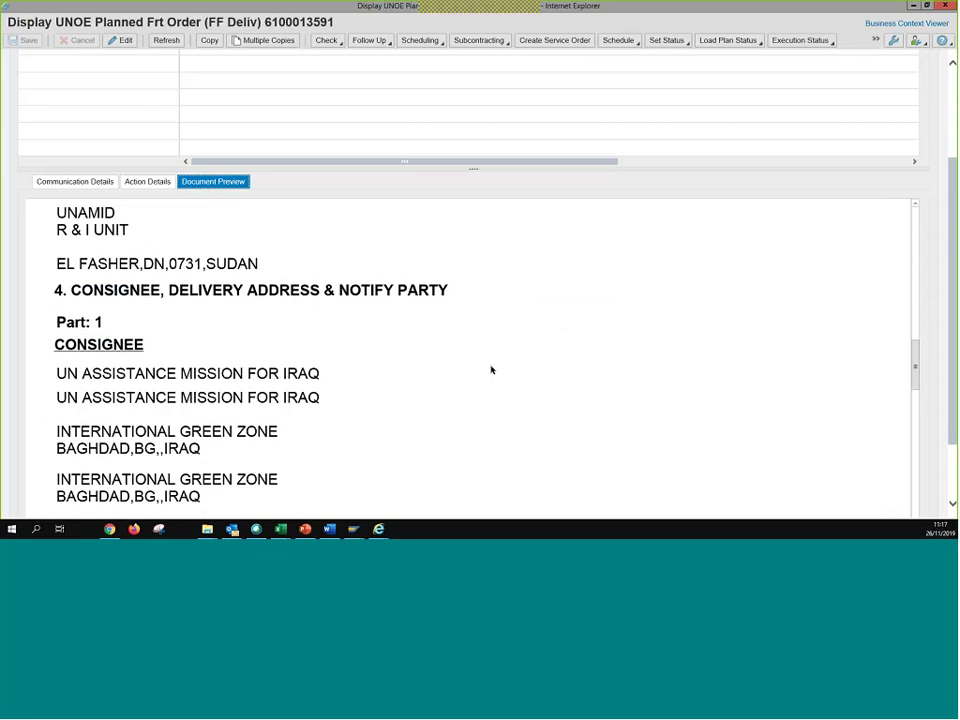
pyautogui.scroll(-3, 813, 400)
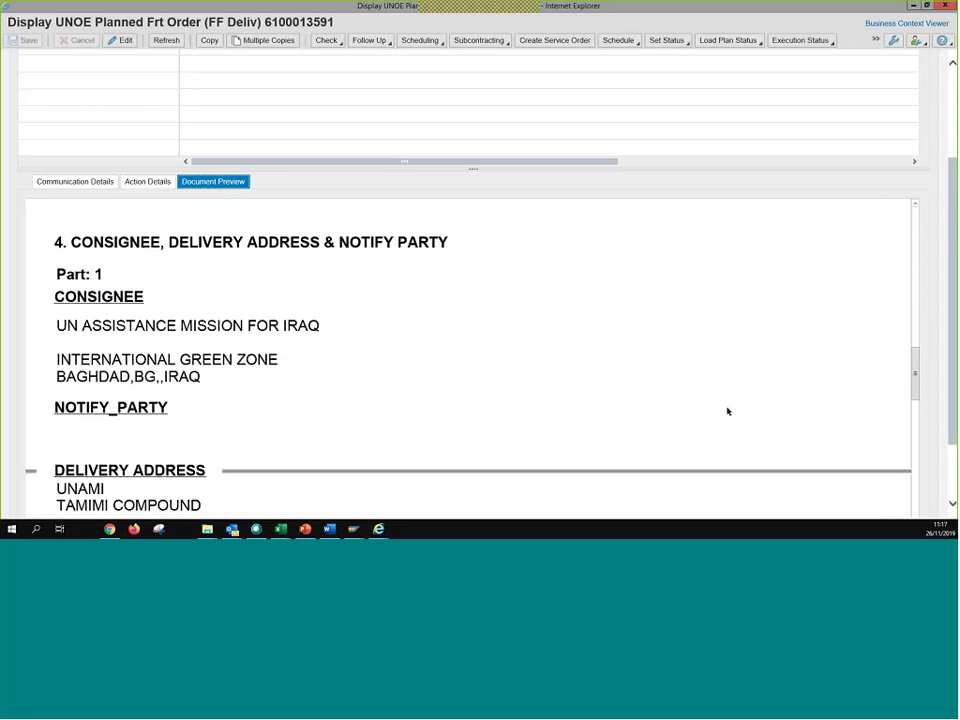
pyautogui.scroll(-4, 727, 410)
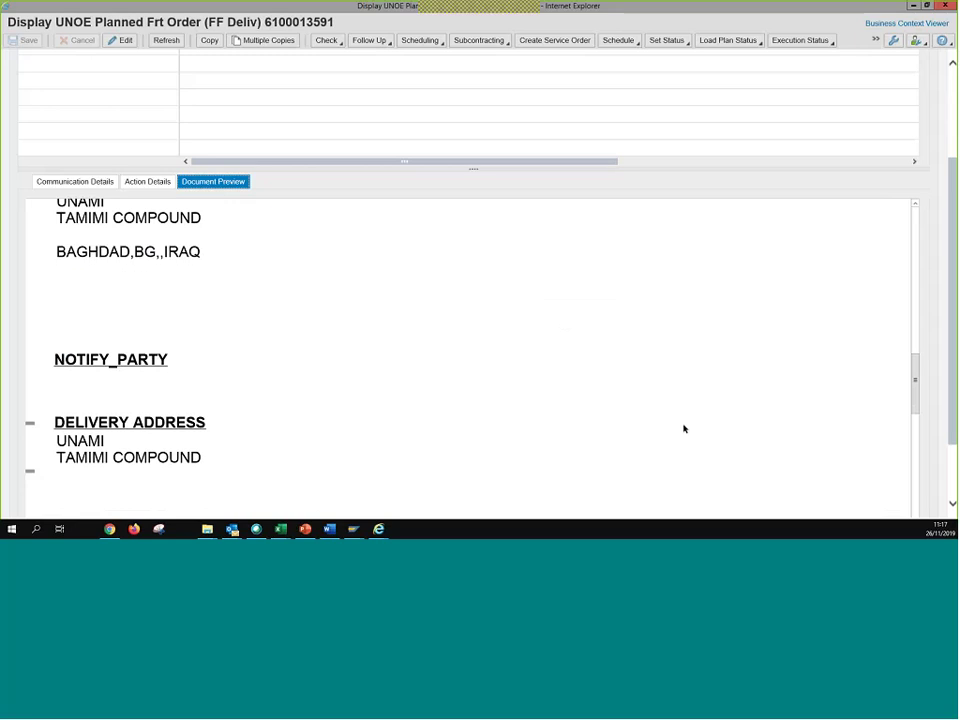
pyautogui.scroll(-5, 931, 424)
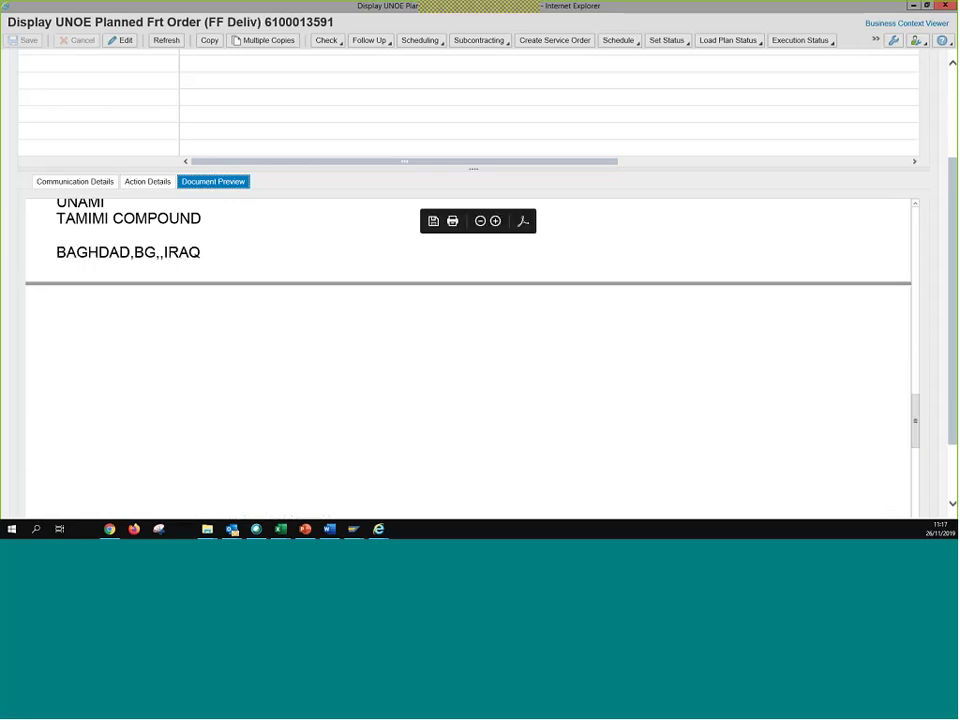
pyautogui.scroll(10, 468, 350)
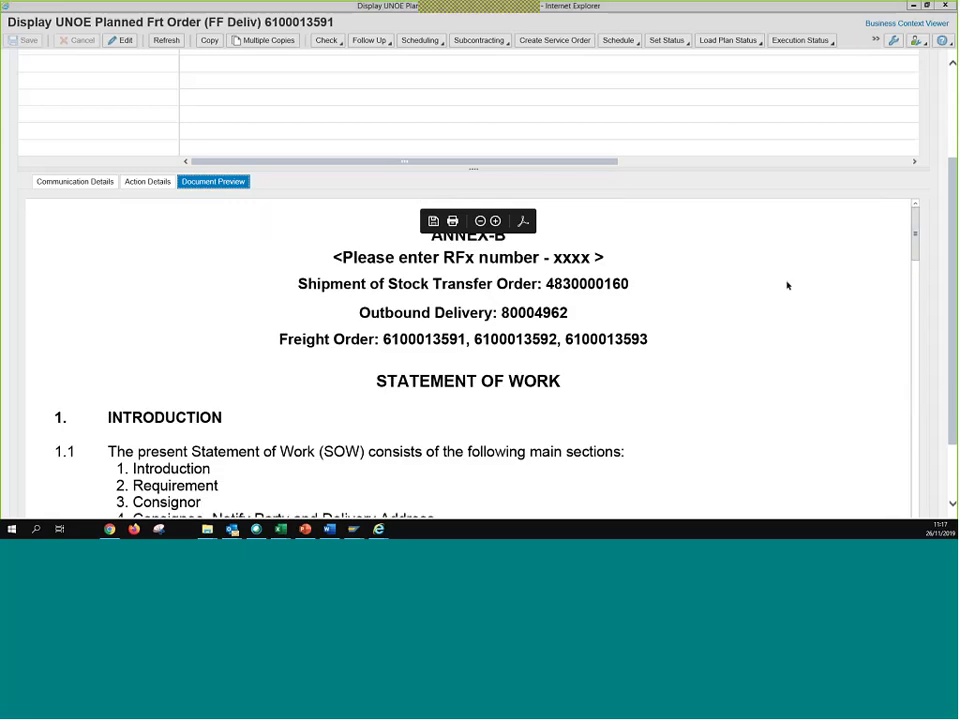
pyautogui.hotkey('alt', 'Tab')
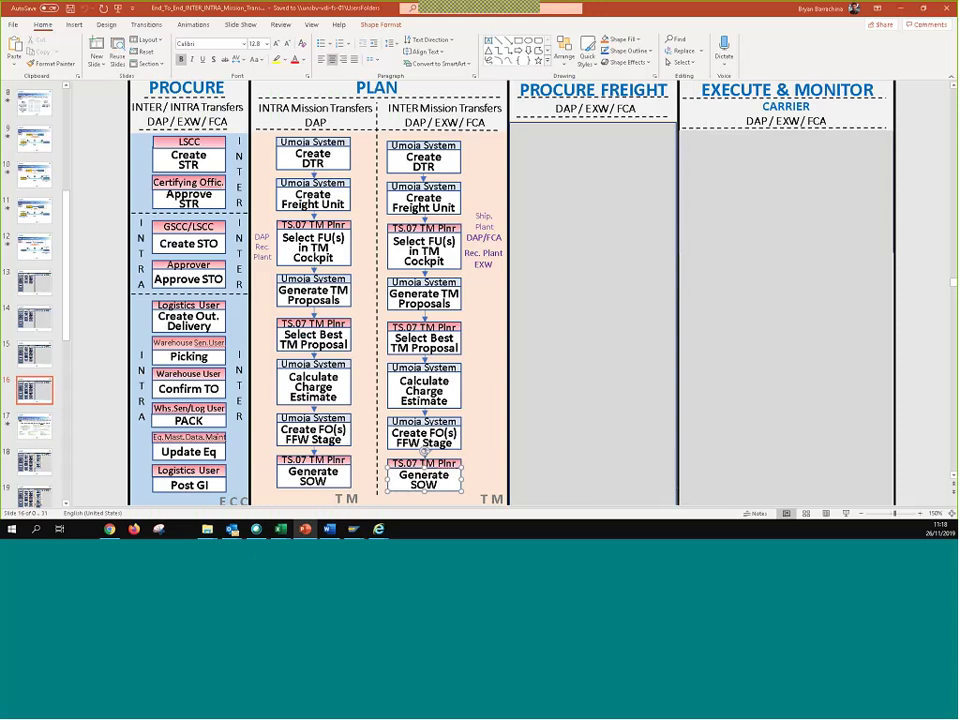
pyautogui.click(500, 374)
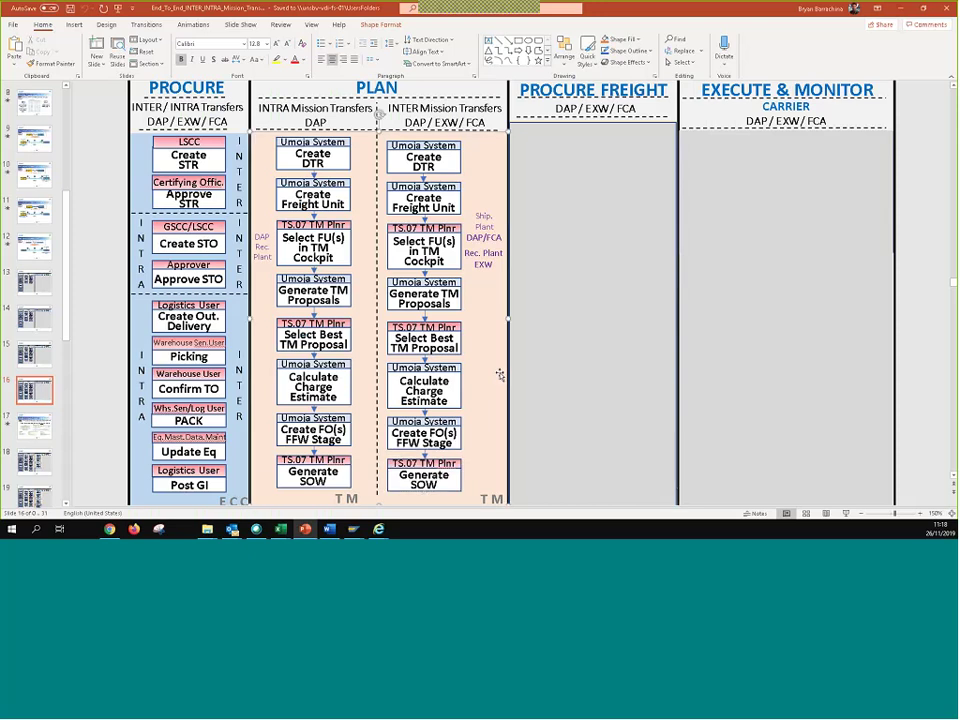
pyautogui.click(460, 170)
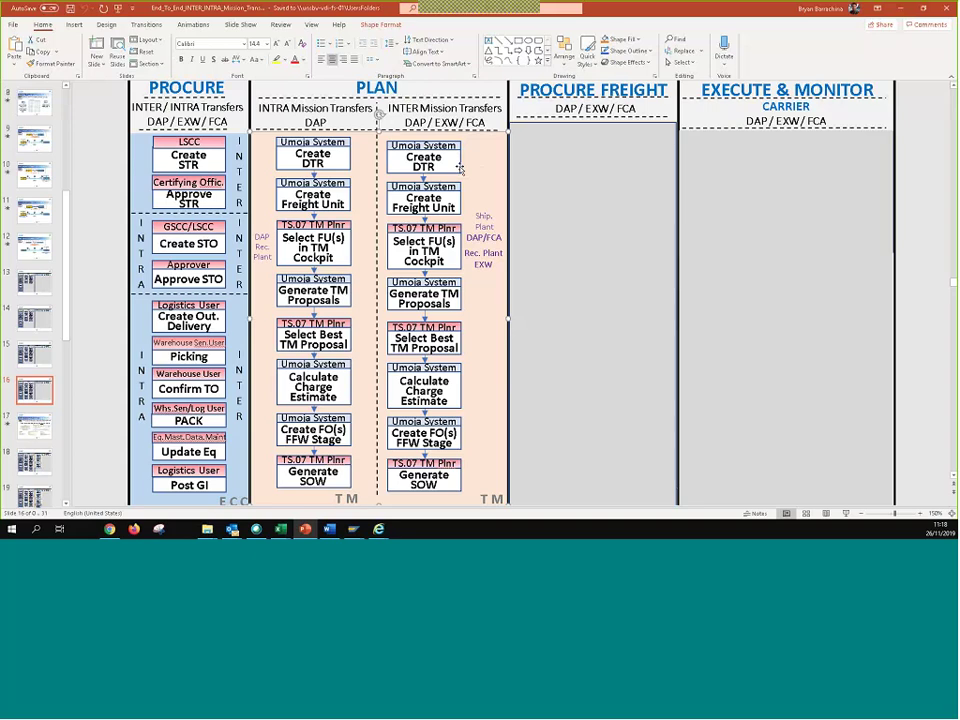
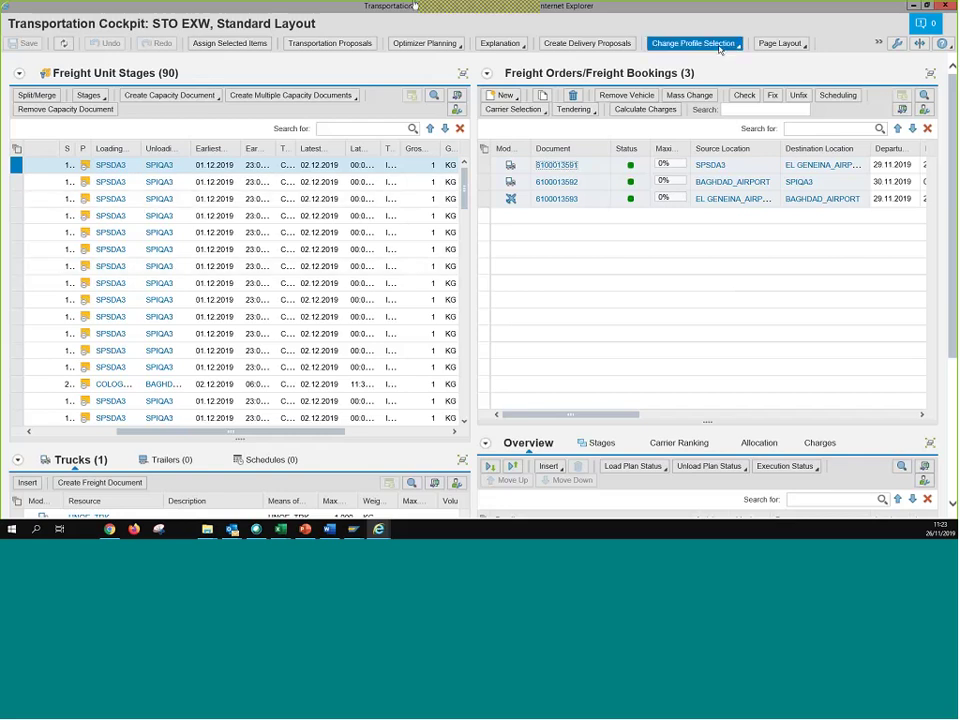
# - Leave the STO EXW cockpit via the first Change Profile Selection entry to the Profile and Layout Sets
pyautogui.click(720, 47)
pyautogui.click(705, 62)
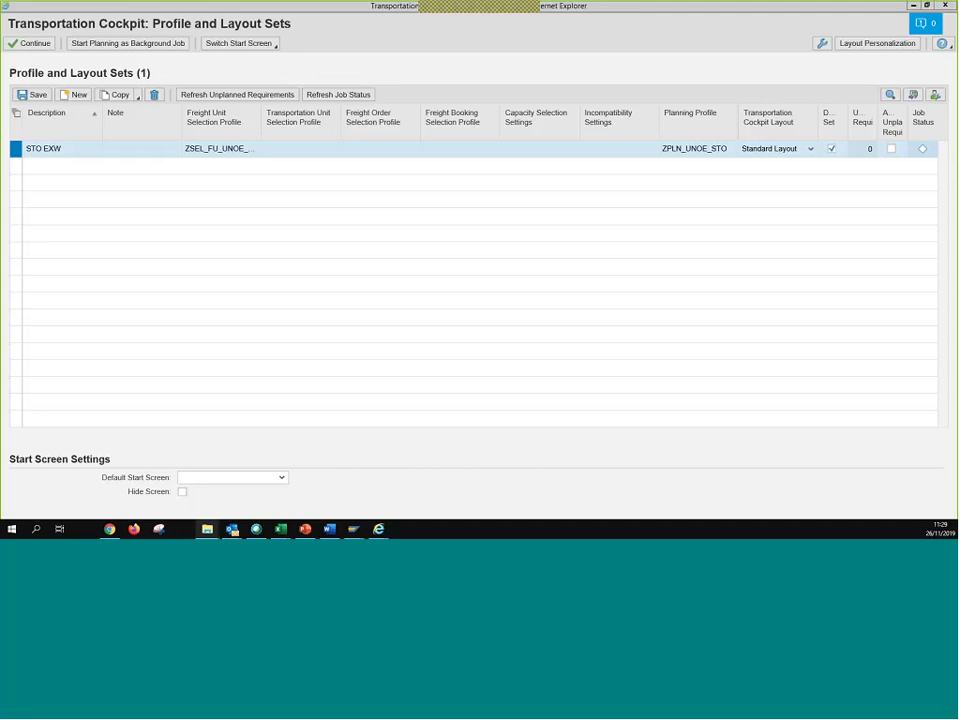
# - Go back to the Planning overview showing Worklist, Planning, Freight Unit and Freight Order links
pyautogui.moveTo(207, 529)
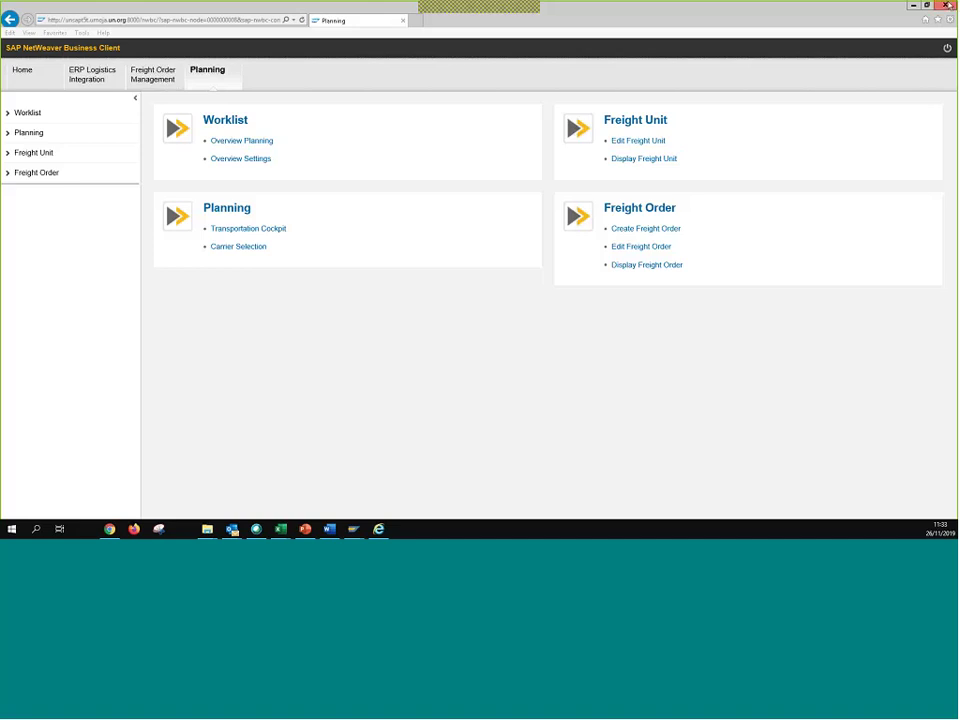
# - Log off the SAP Easy Access session despite unsaved data and bring up SAP Logon Pad
pyautogui.hotkey('alt', 'F4')
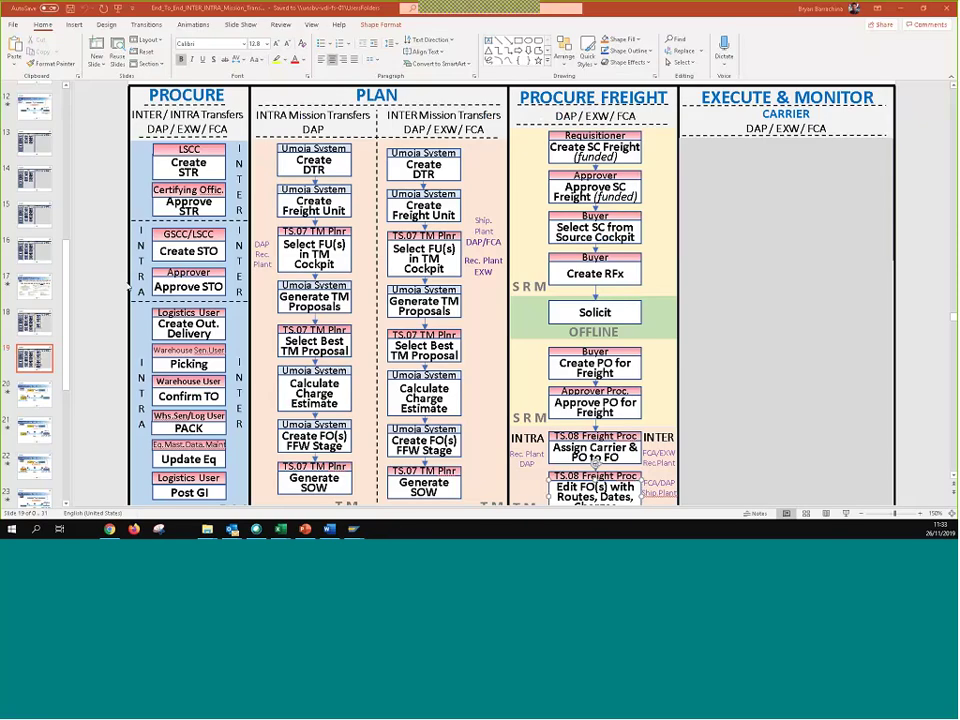
pyautogui.hotkey('alt', 'Tab')
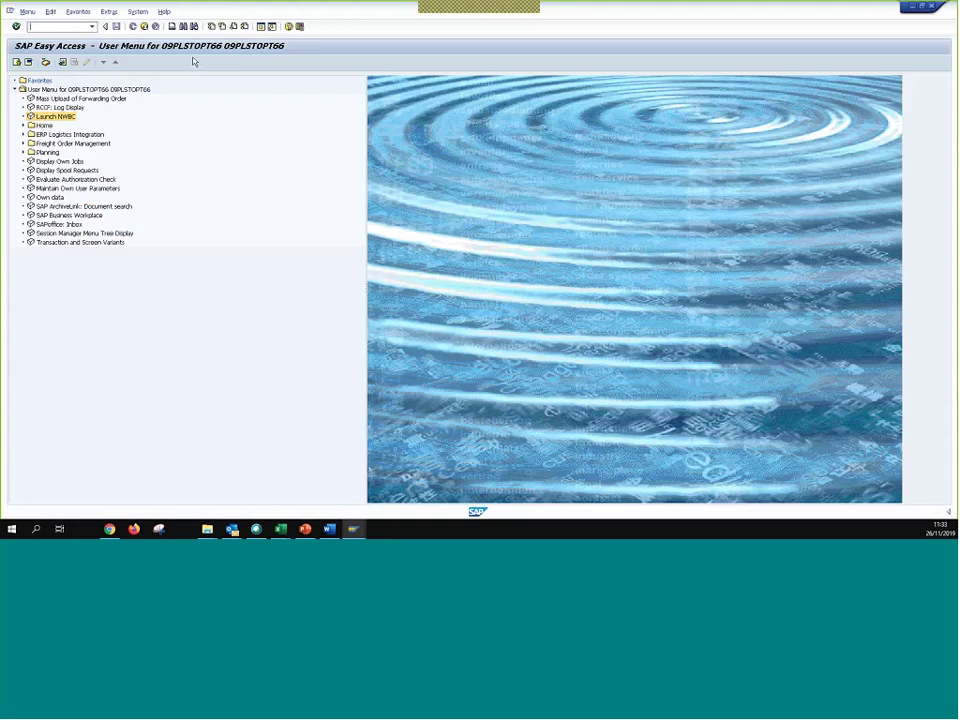
pyautogui.hotkey('alt', 'F4')
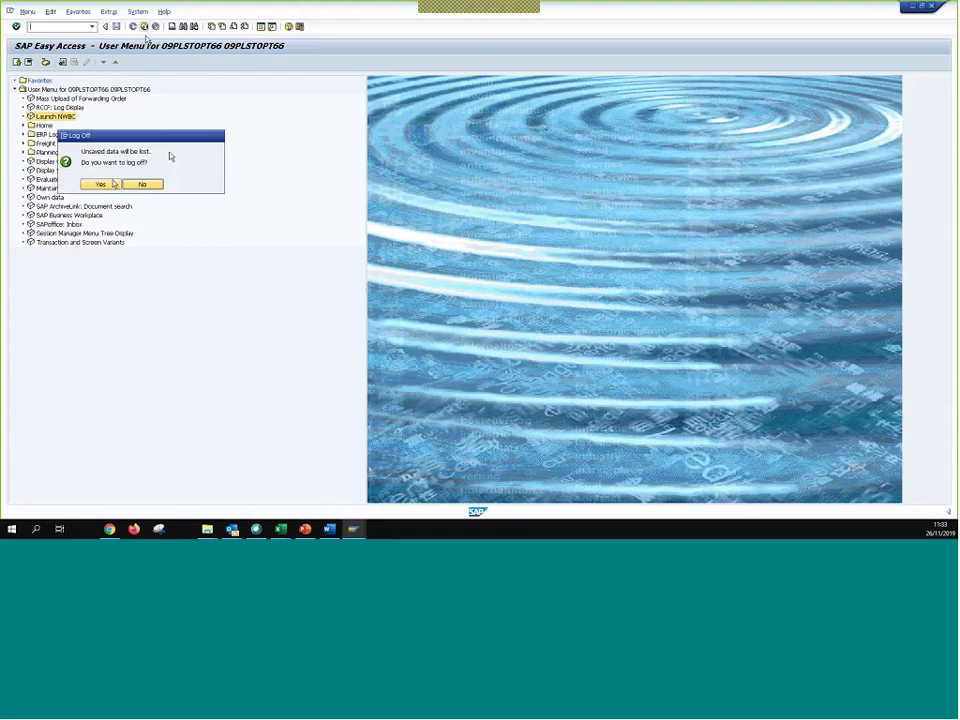
pyautogui.hotkey('alt', 'Tab')
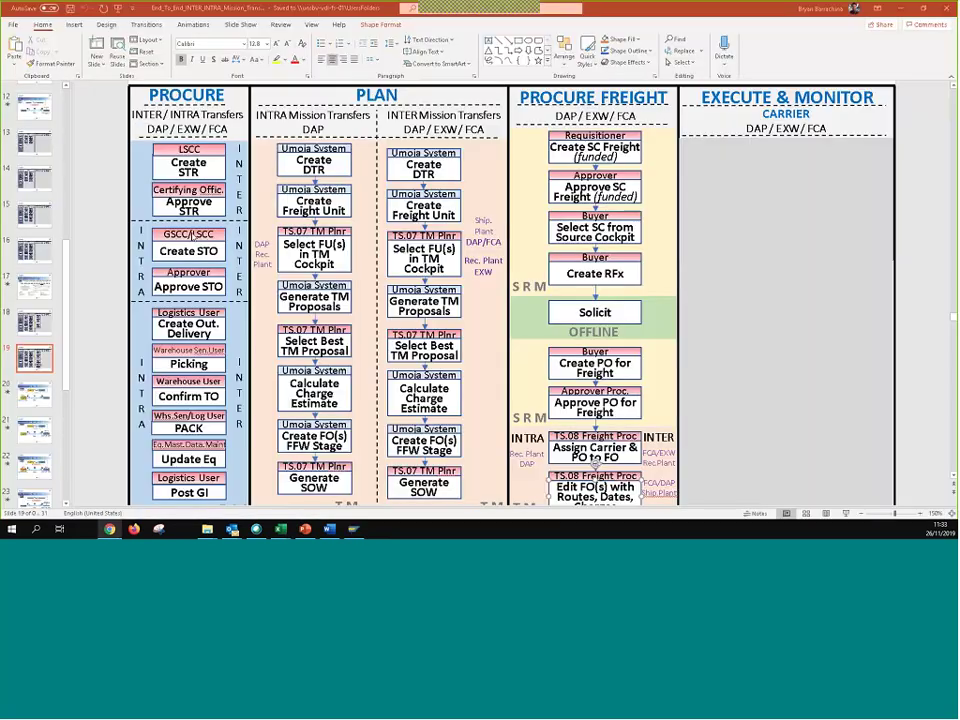
pyautogui.hotkey('alt', 'Tab')
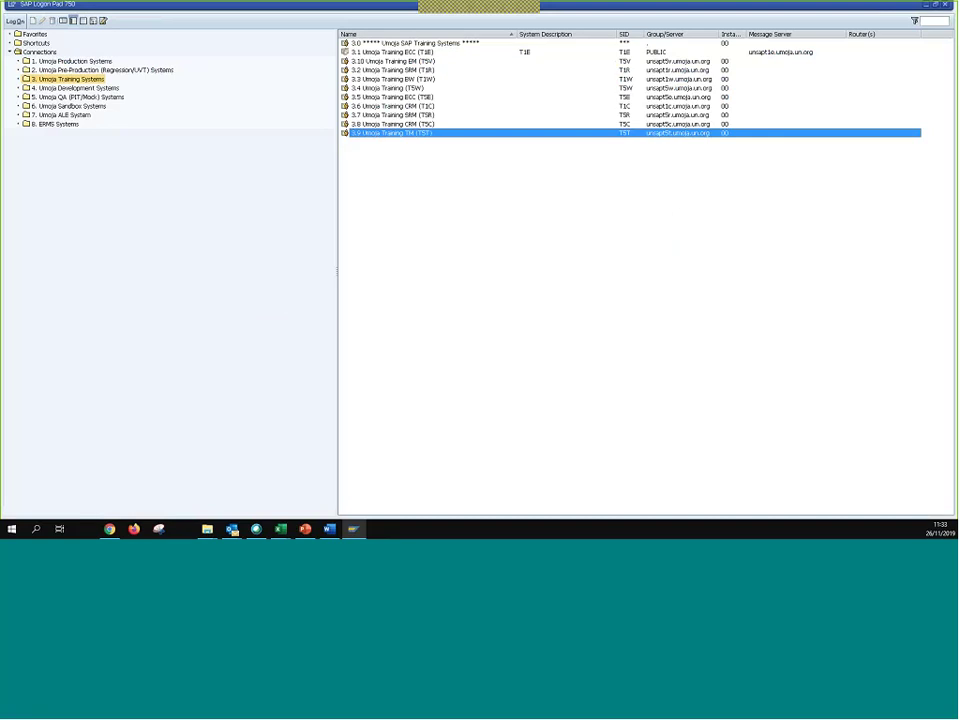
# - Log on to 3.9 Umoja Training TM (TST) with the TS.08 user ID copied from Word and its password
pyautogui.doubleClick(402, 137)
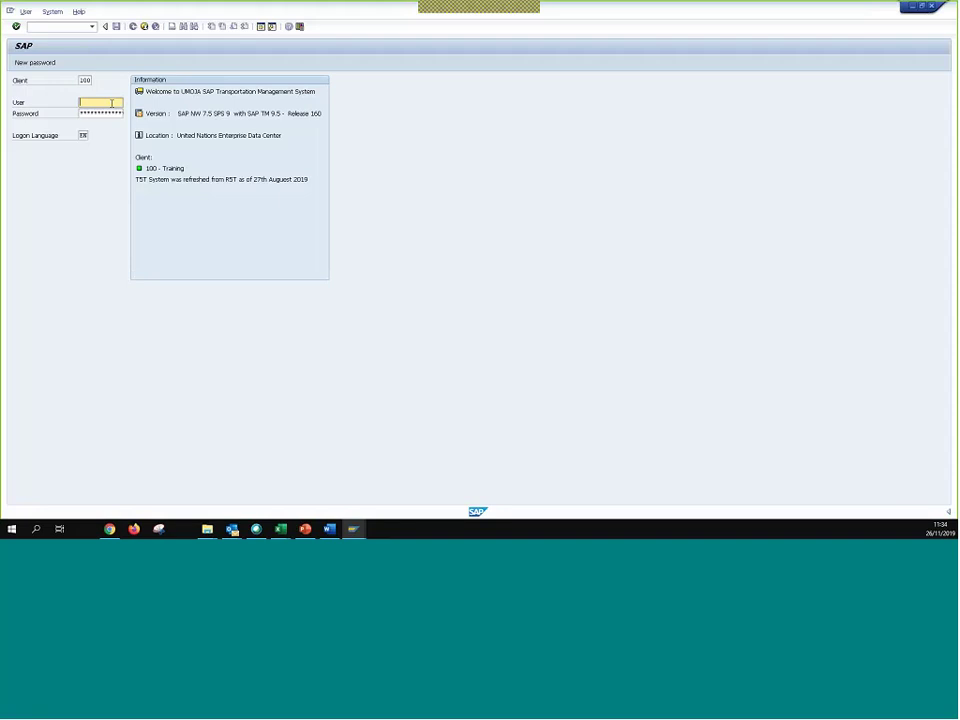
pyautogui.write('ir')
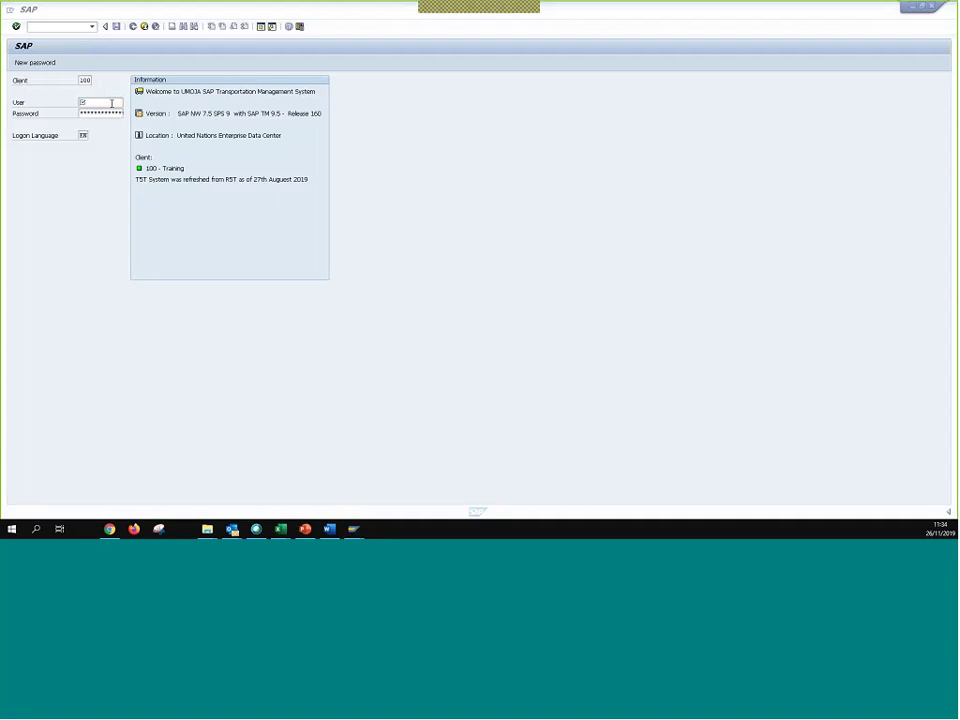
pyautogui.hotkey('alt', 'Tab')
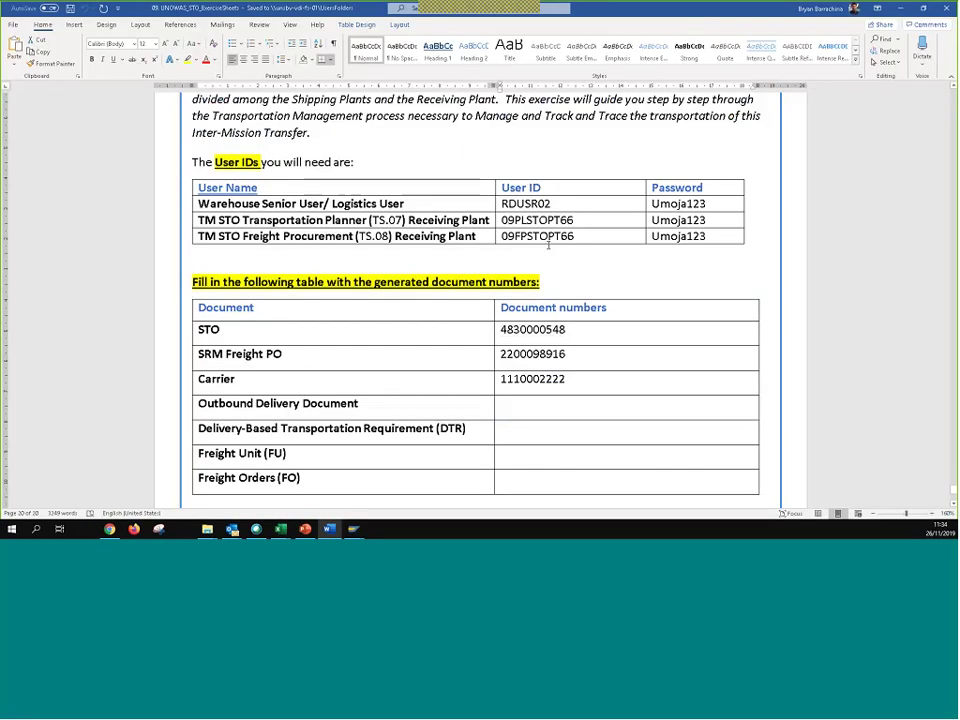
pyautogui.moveTo(501, 236); pyautogui.dragTo(576, 238)
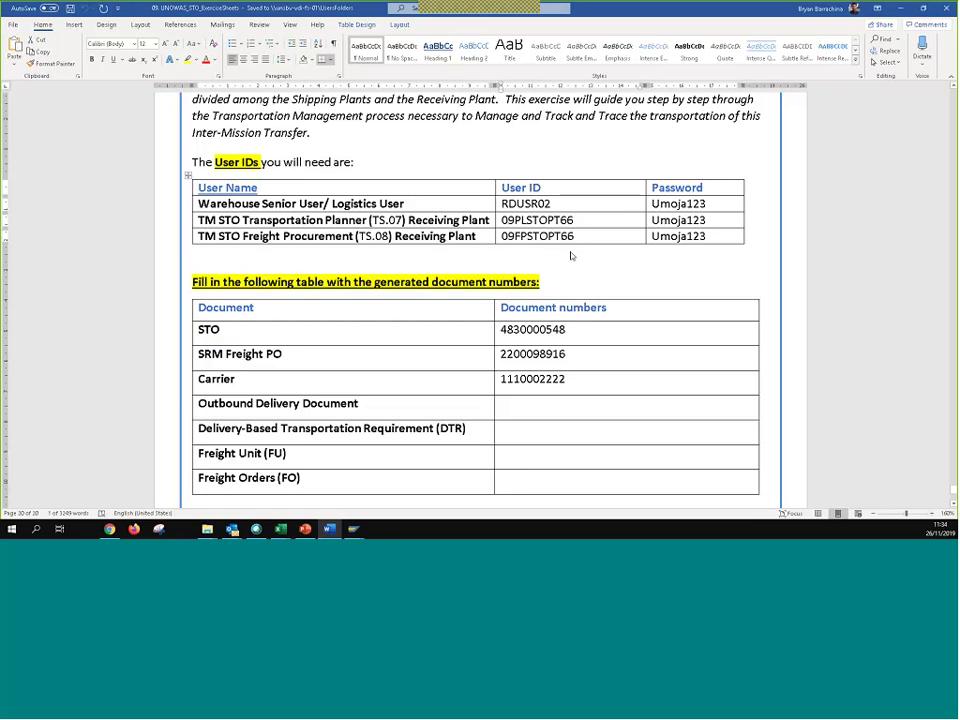
pyautogui.hotkey('alt', 'Tab')
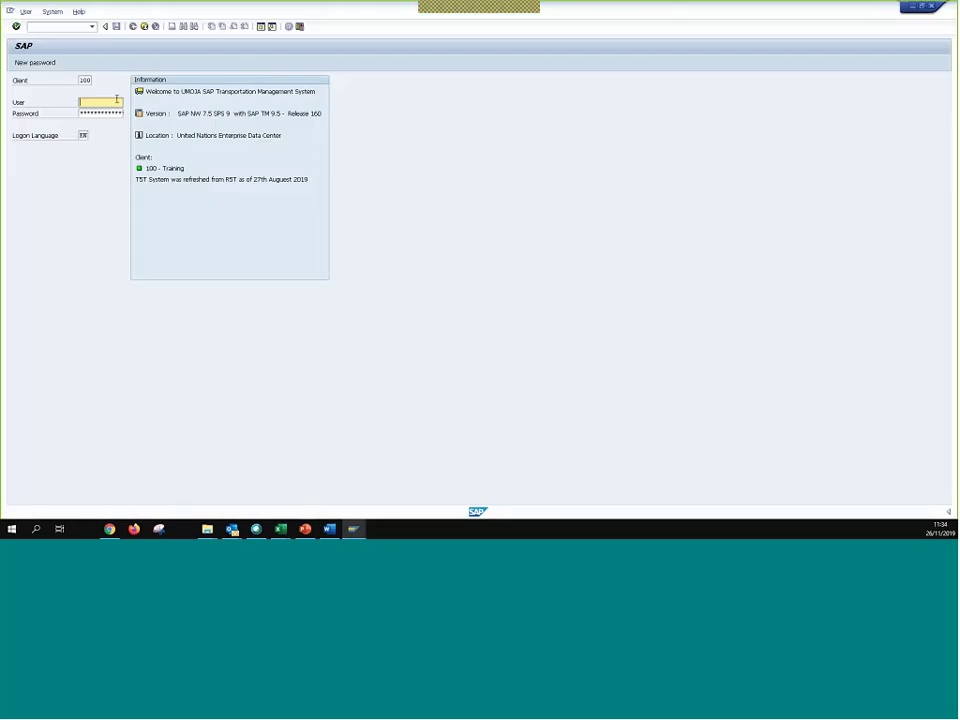
pyautogui.hotkey('ctrl', 'v')
pyautogui.click(103, 114)
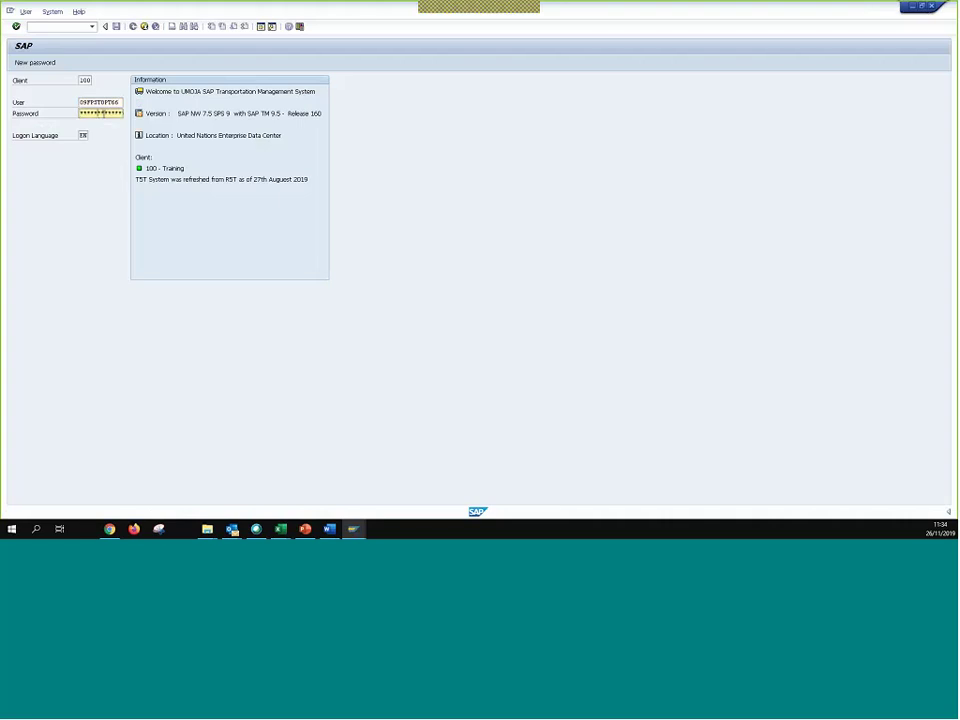
pyautogui.press('Return')
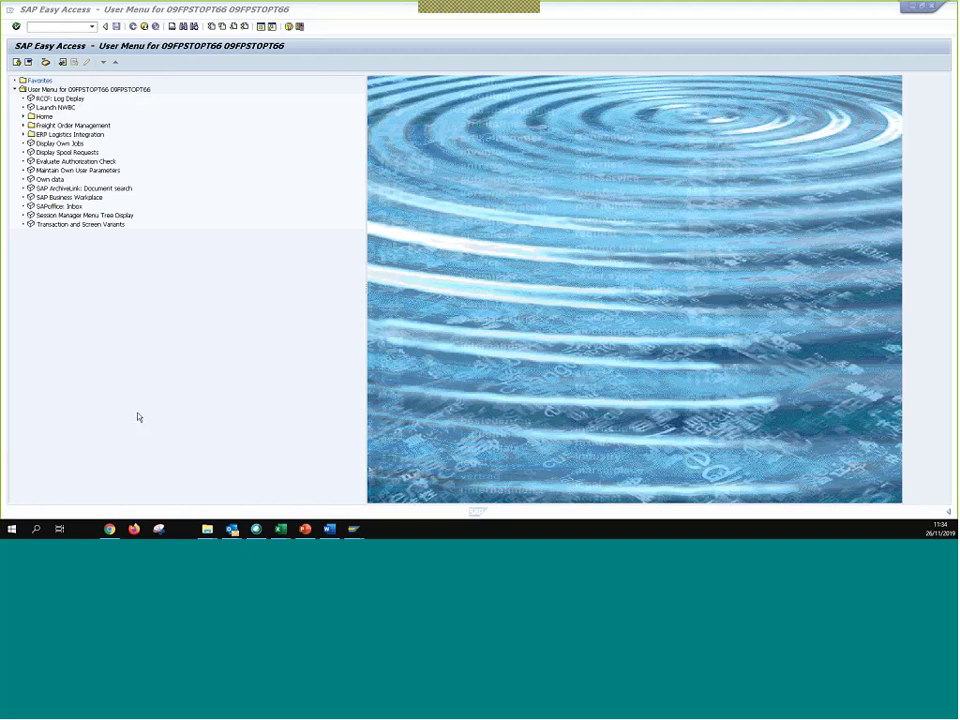
# - Launch NWBC and open Overview Freight Orders in the Freight Order Management work centre
pyautogui.doubleClick(56, 108)
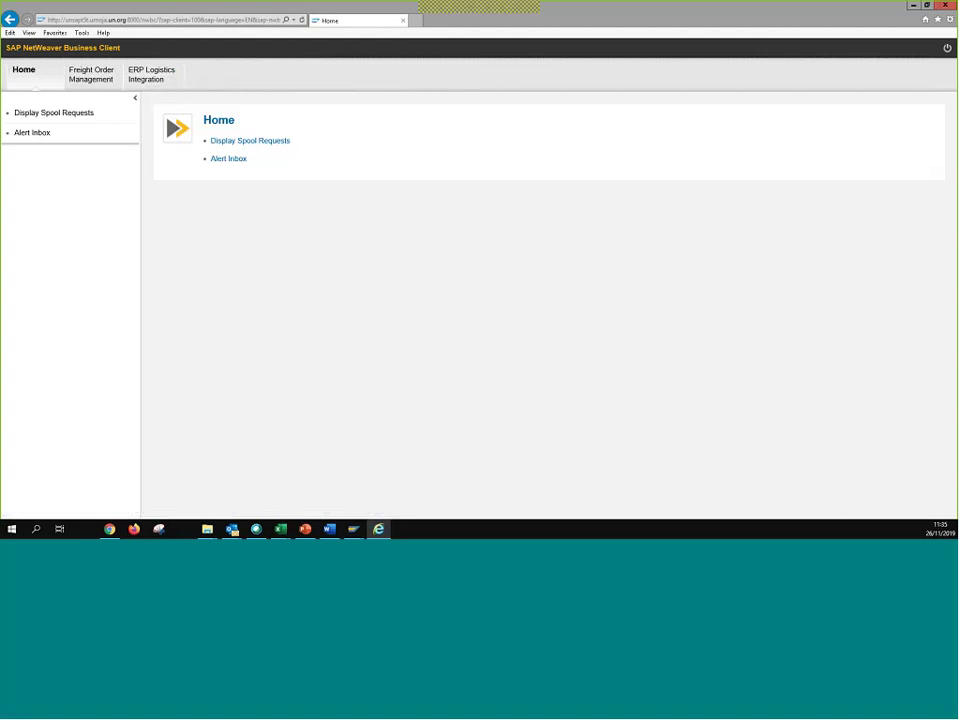
pyautogui.click(156, 80)
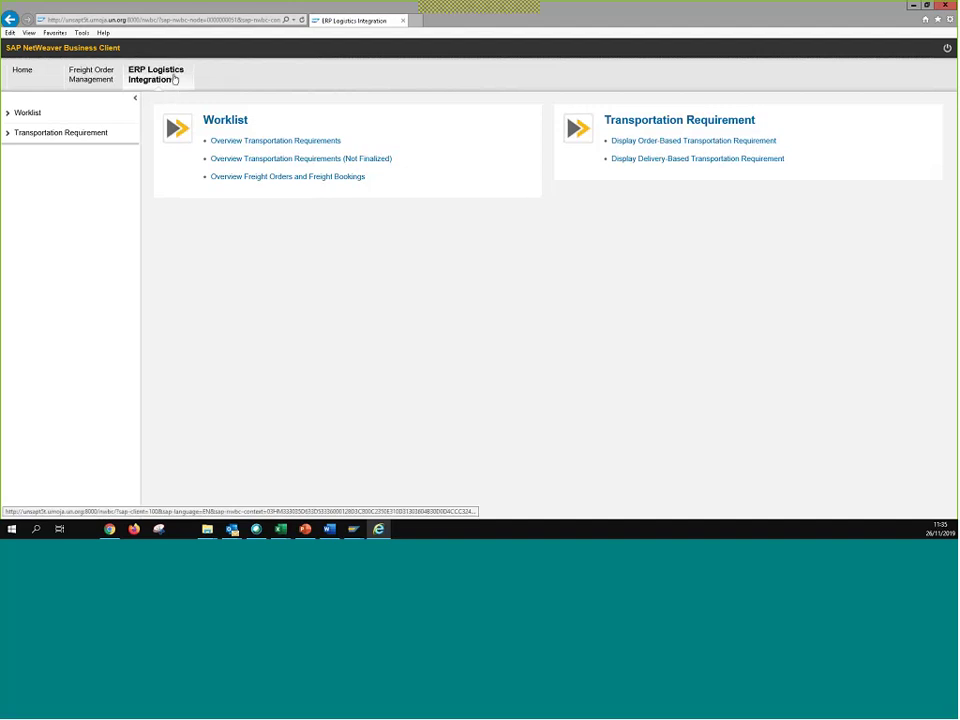
pyautogui.click(95, 79)
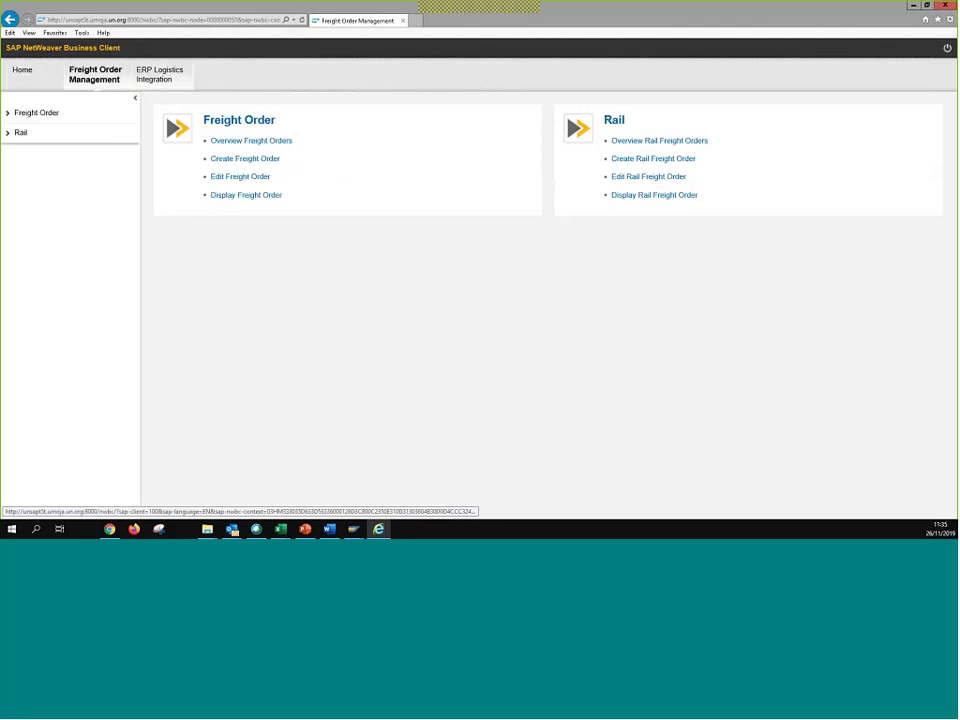
pyautogui.click(228, 142)
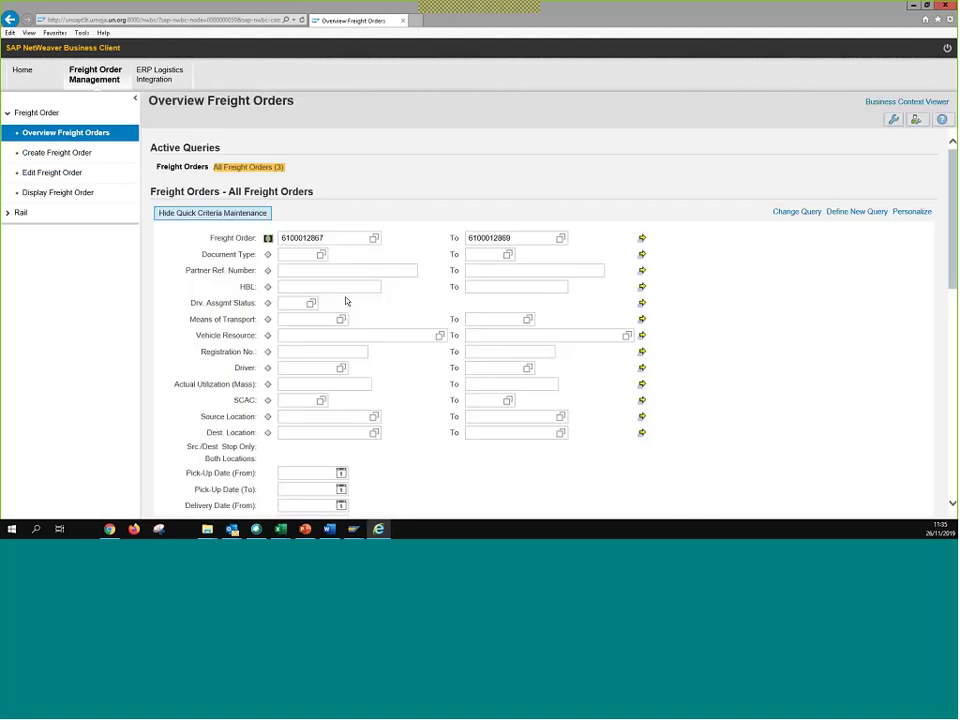
pyautogui.hotkey('alt', 'Tab')
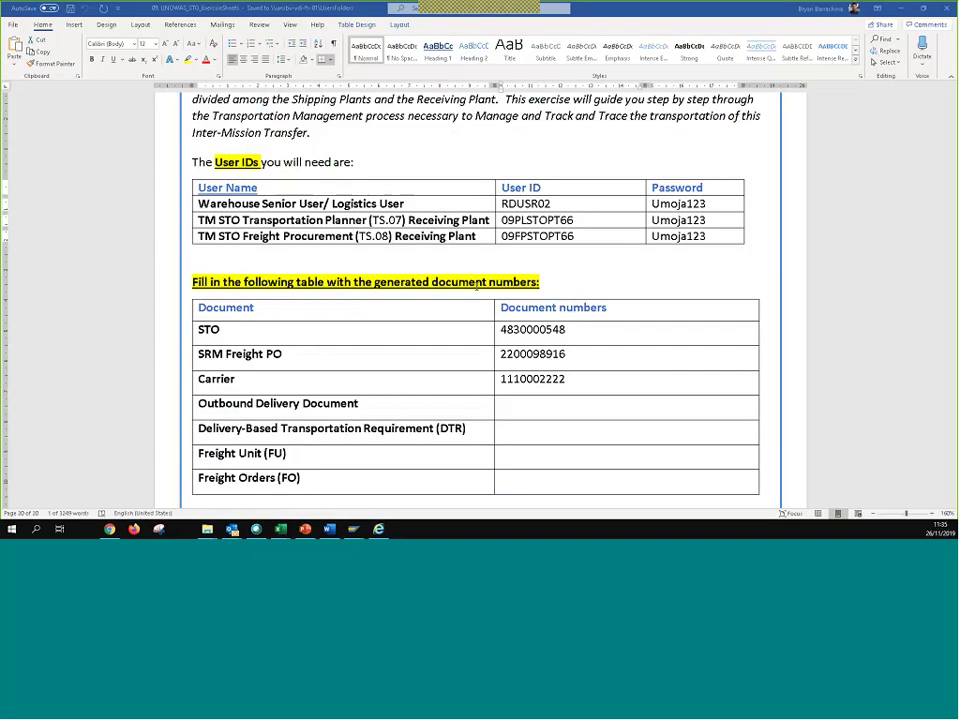
pyautogui.moveTo(502, 236); pyautogui.dragTo(604, 234)
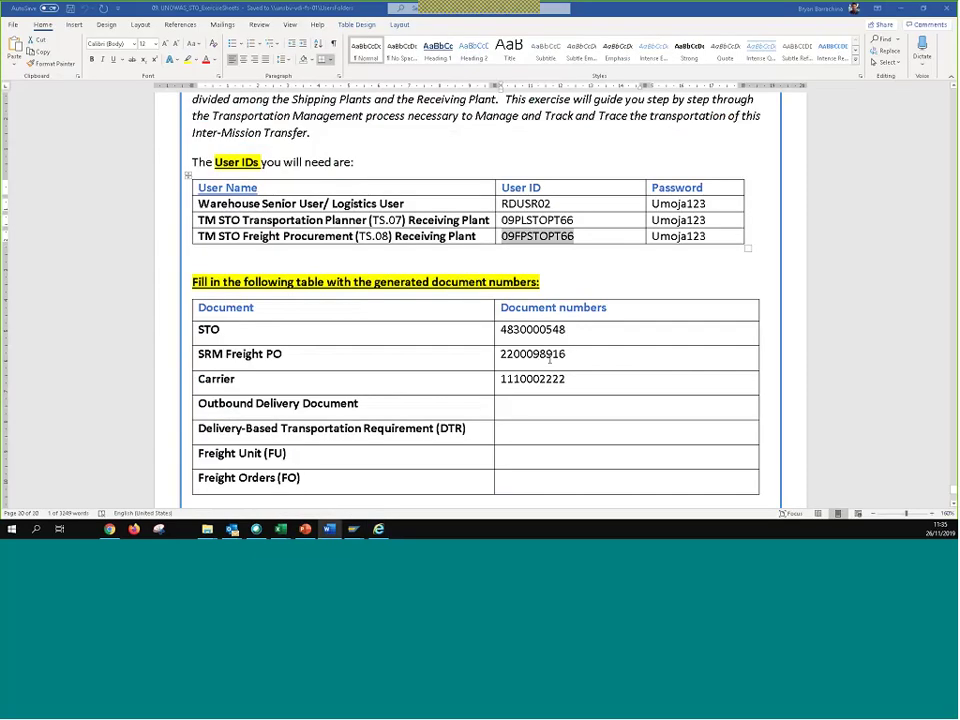
pyautogui.click(428, 358)
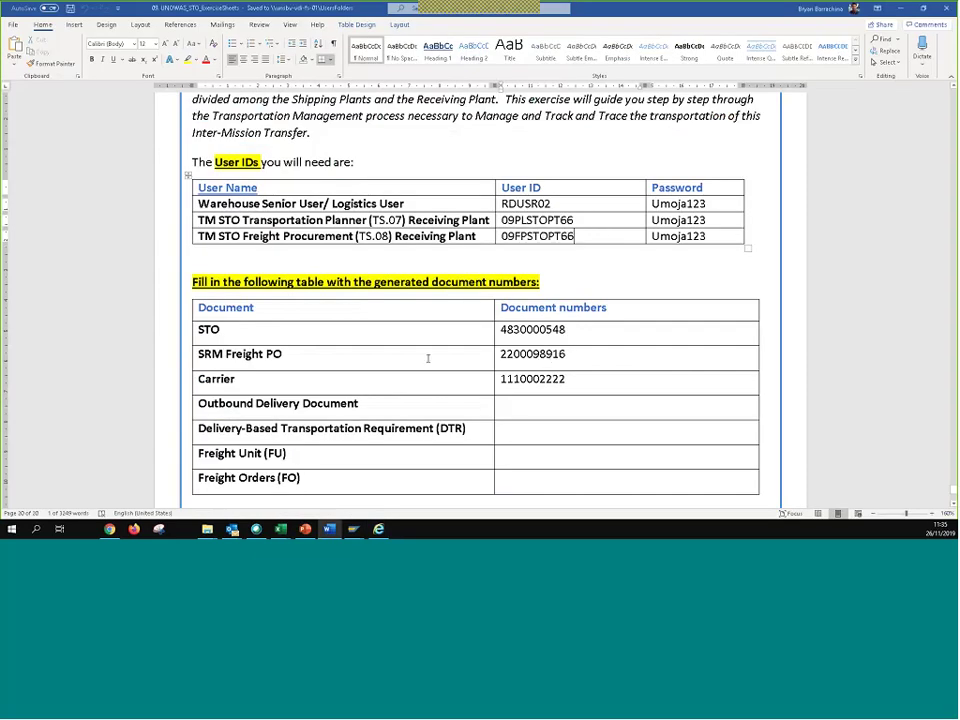
pyautogui.moveTo(500, 329); pyautogui.dragTo(570, 331)
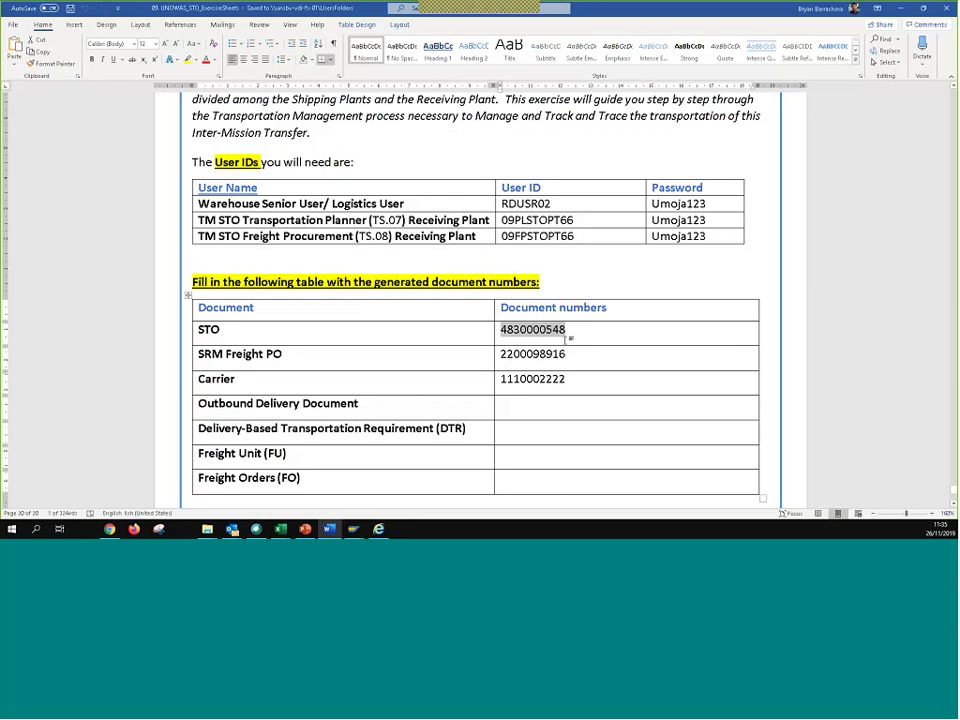
pyautogui.moveTo(284, 354); pyautogui.dragTo(197, 380)
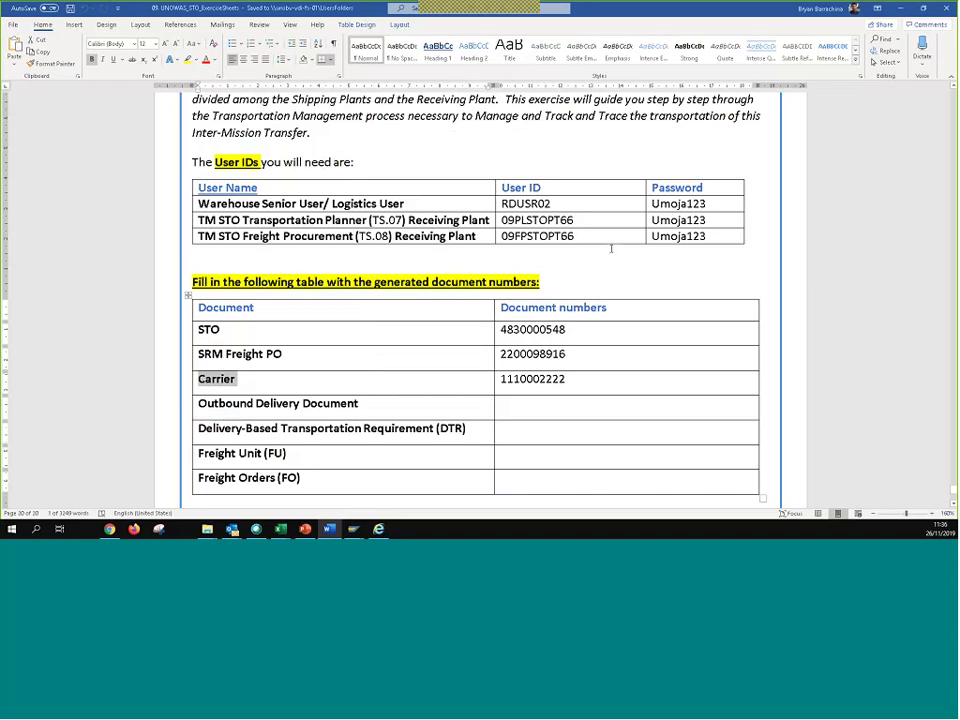
pyautogui.hotkey('alt', 'Tab')
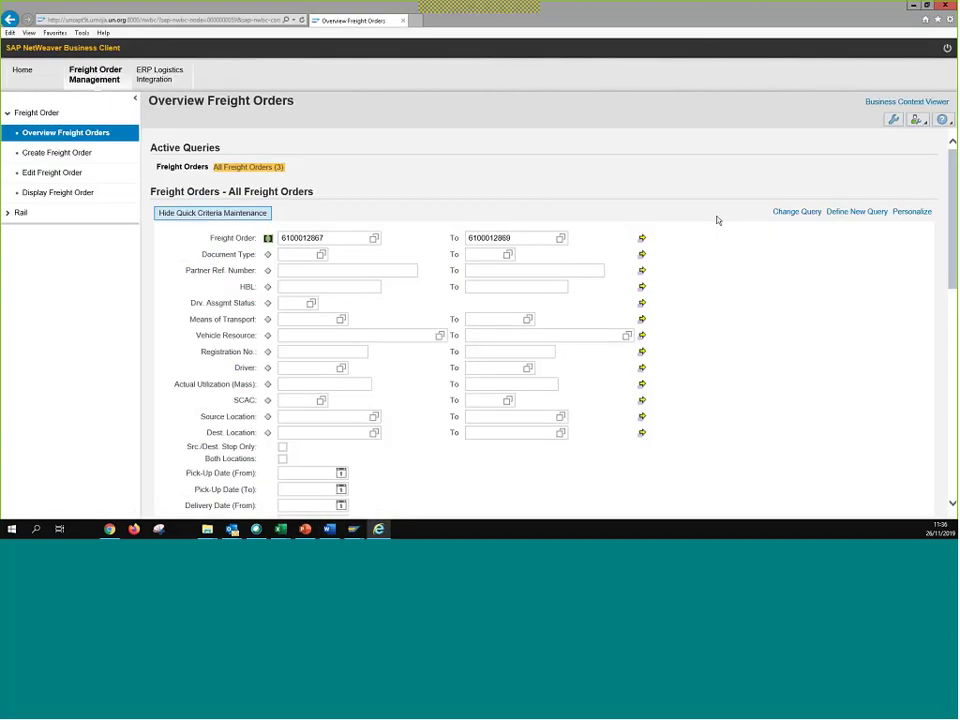
pyautogui.doubleClick(481, 237)
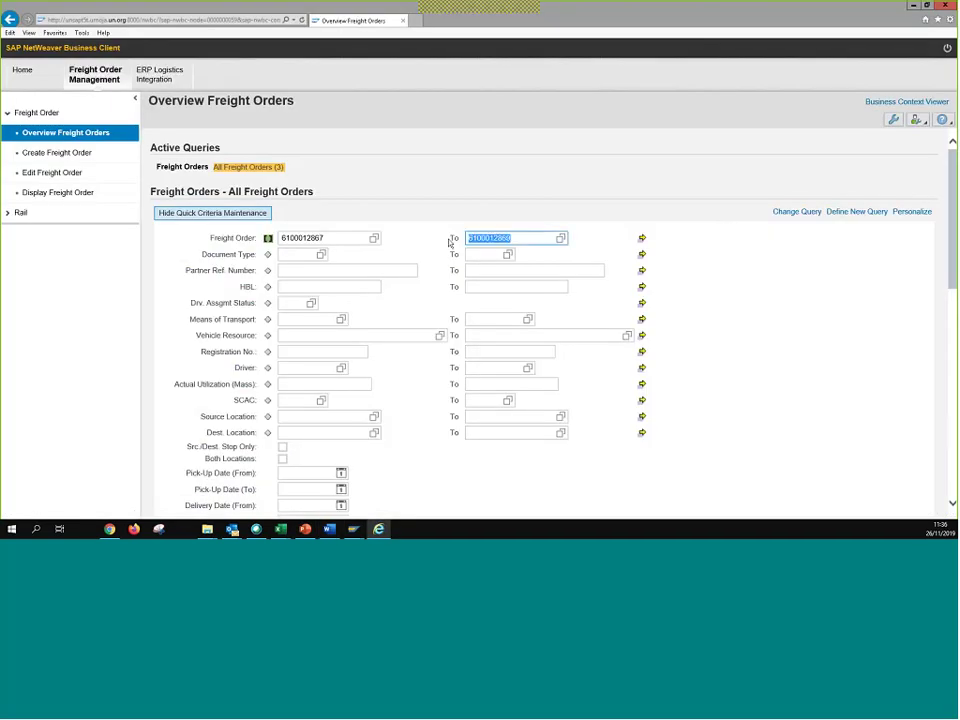
pyautogui.press('Delete')
pyautogui.doubleClick(279, 238)
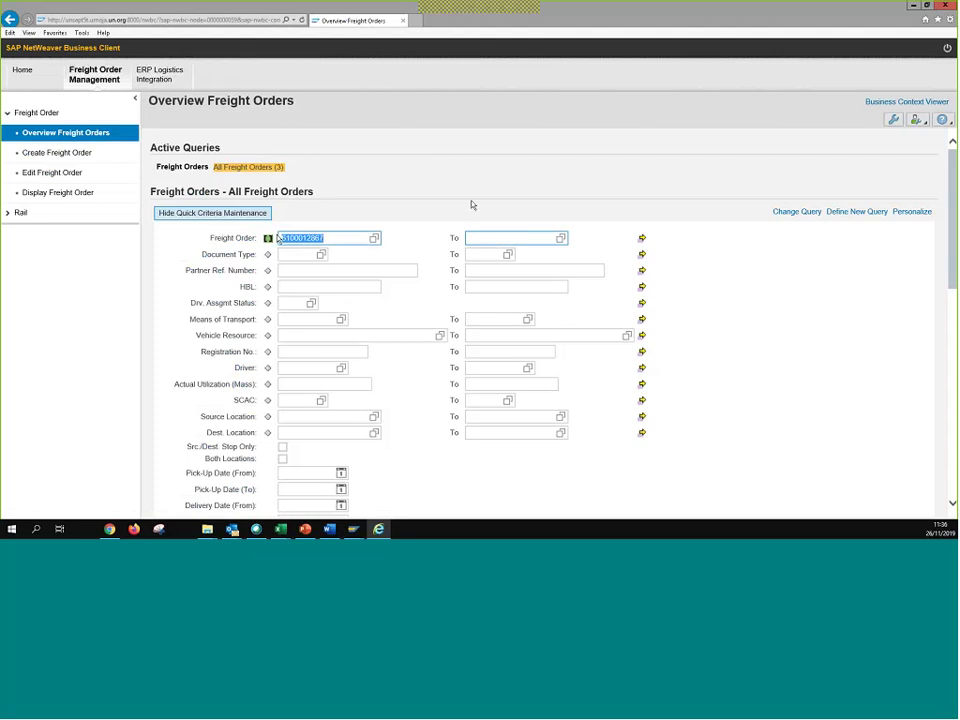
pyautogui.press('Delete')
pyautogui.scroll(-2, 438, 251)
pyautogui.scroll(-1, 441, 281)
pyautogui.scroll(4, 441, 281)
pyautogui.moveTo(151, 190); pyautogui.dragTo(317, 195)
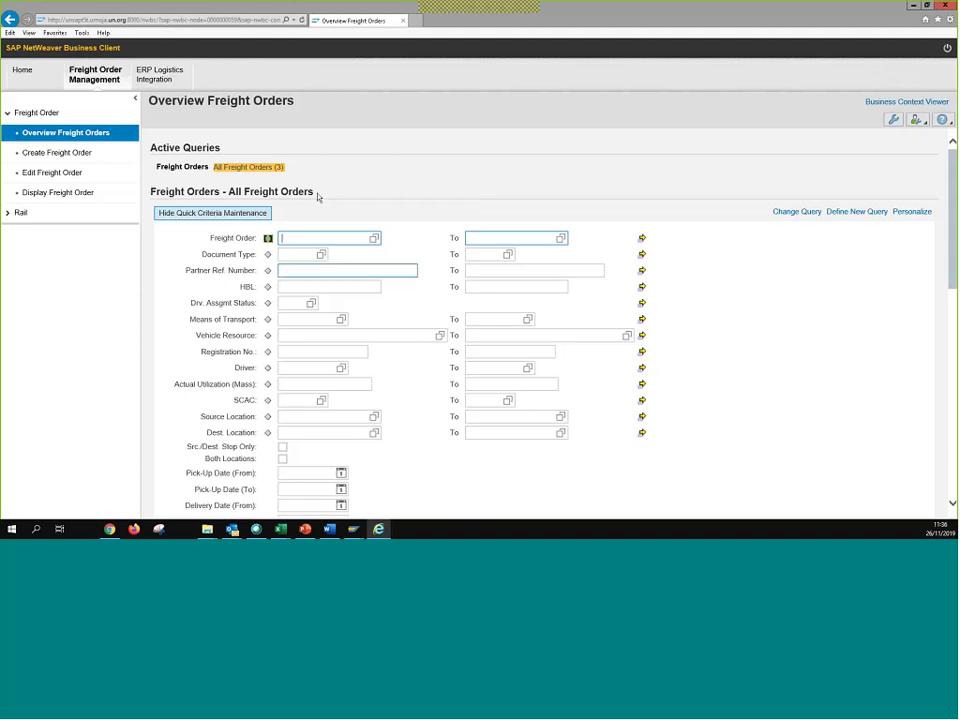
pyautogui.moveTo(156, 201); pyautogui.dragTo(194, 201)
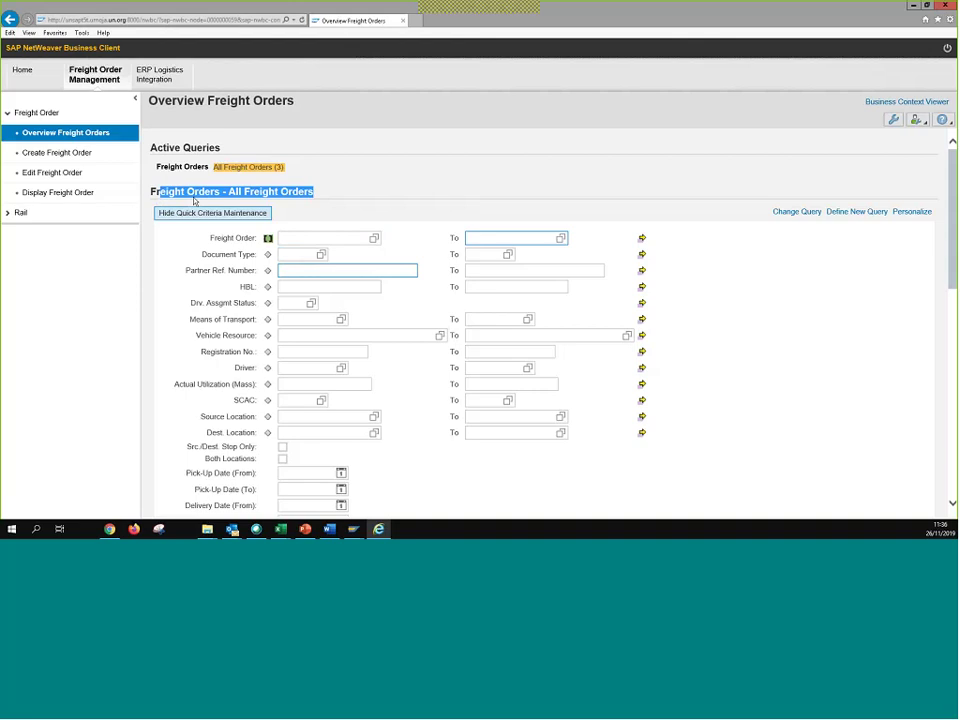
pyautogui.click(582, 193)
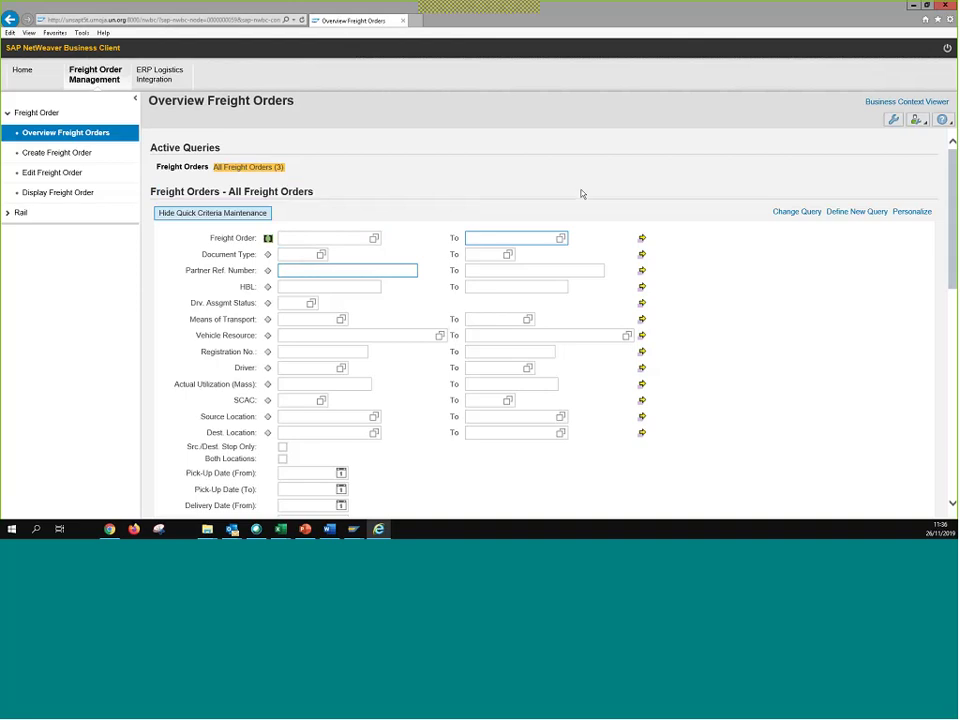
# - Open Change Query for 'All Freight Orders' and empty its freight order range fields
pyautogui.click(790, 213)
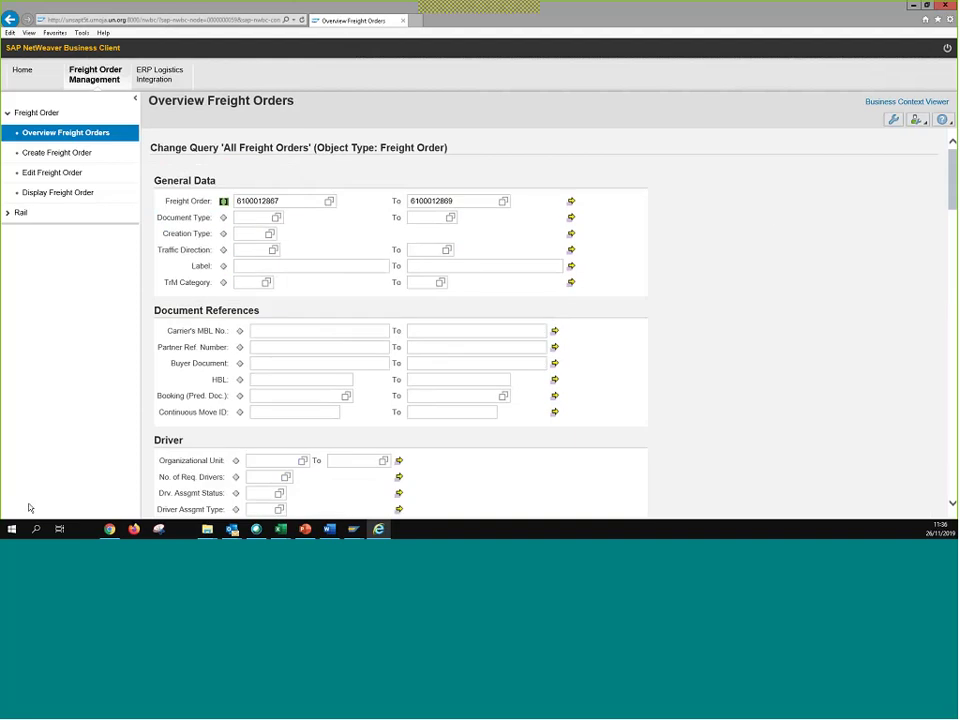
pyautogui.press('Tab')
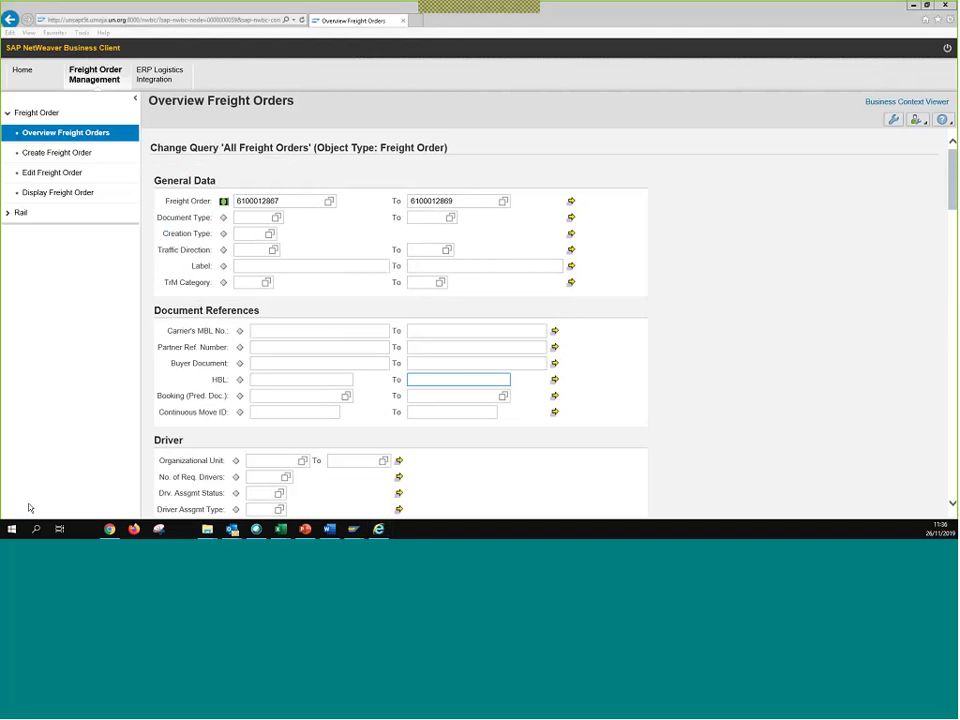
pyautogui.click(456, 199)
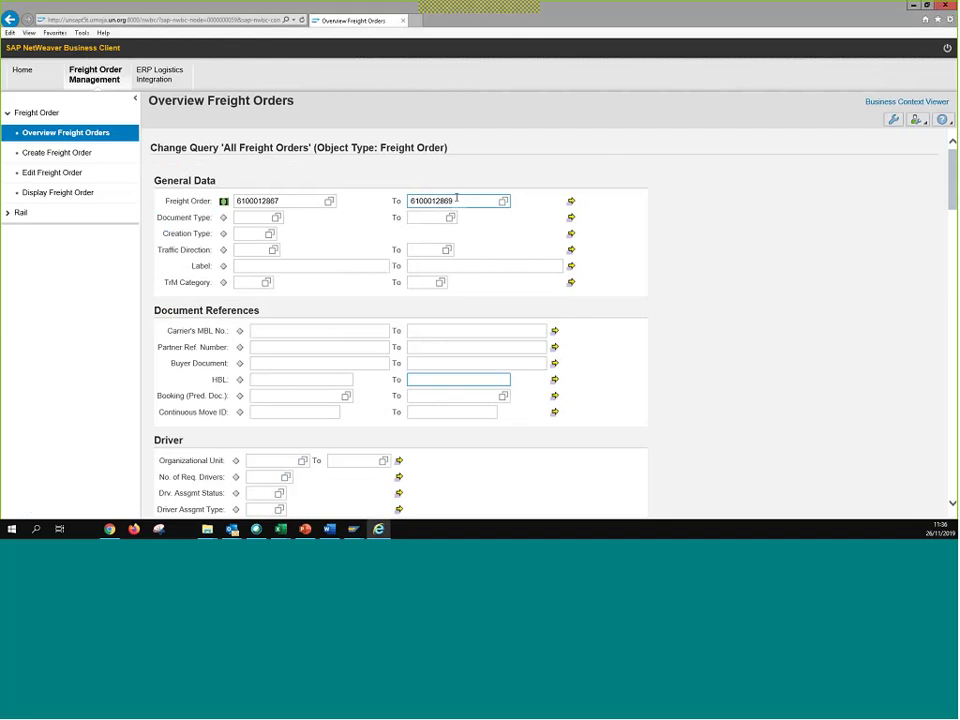
pyautogui.hotkey('ctrl', 'a')
pyautogui.press('Delete')
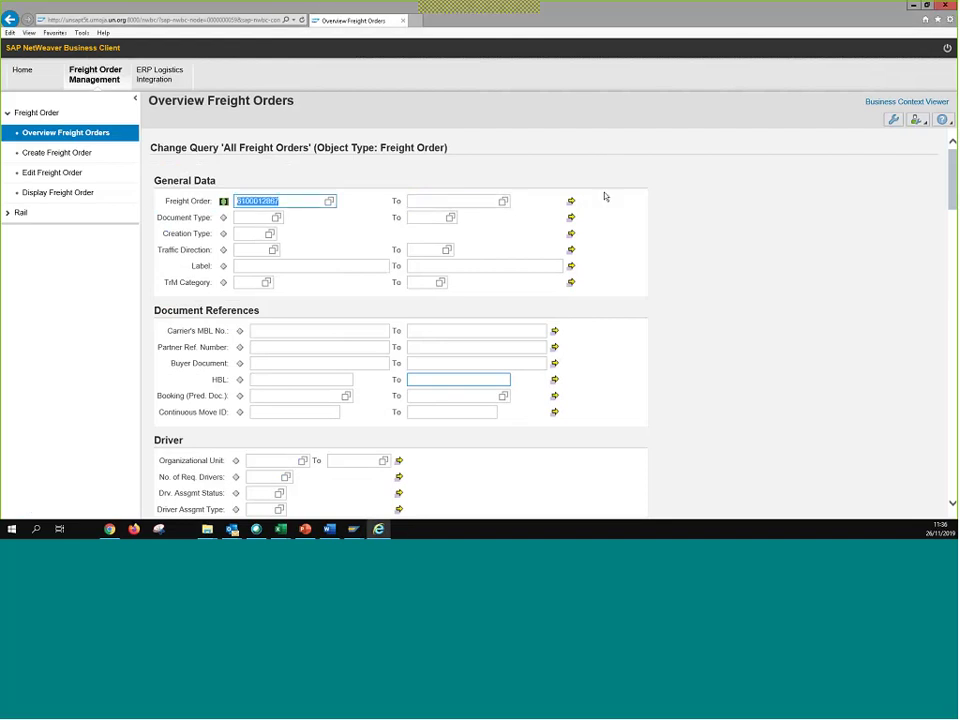
pyautogui.press('Delete')
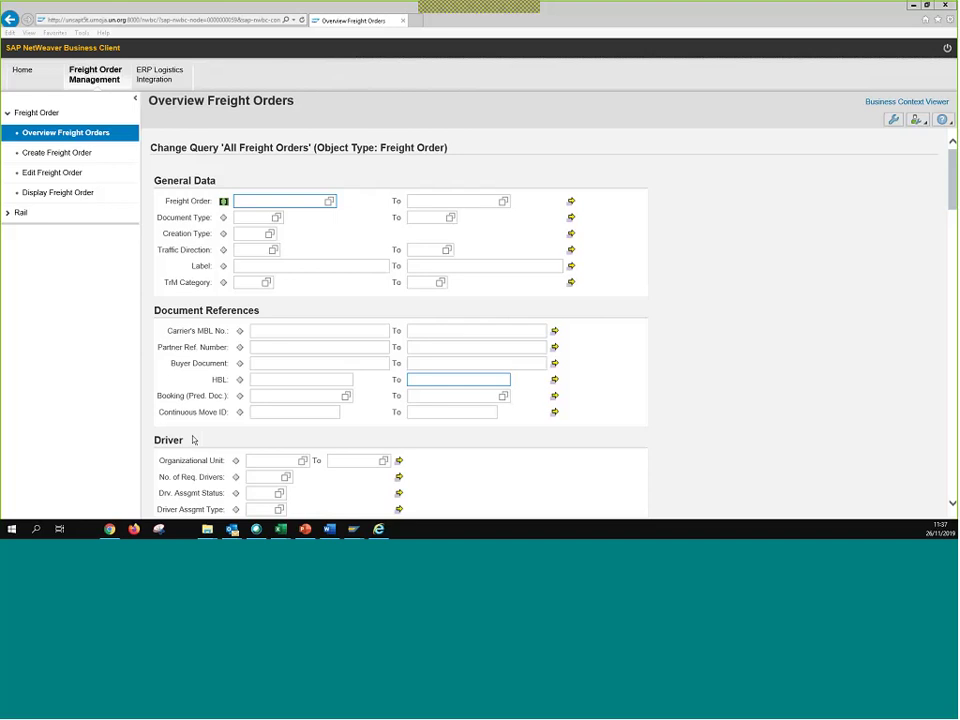
# - Paste the exercise's STO document number into the query's PO/STO field in the UNOE section
pyautogui.click(491, 265)
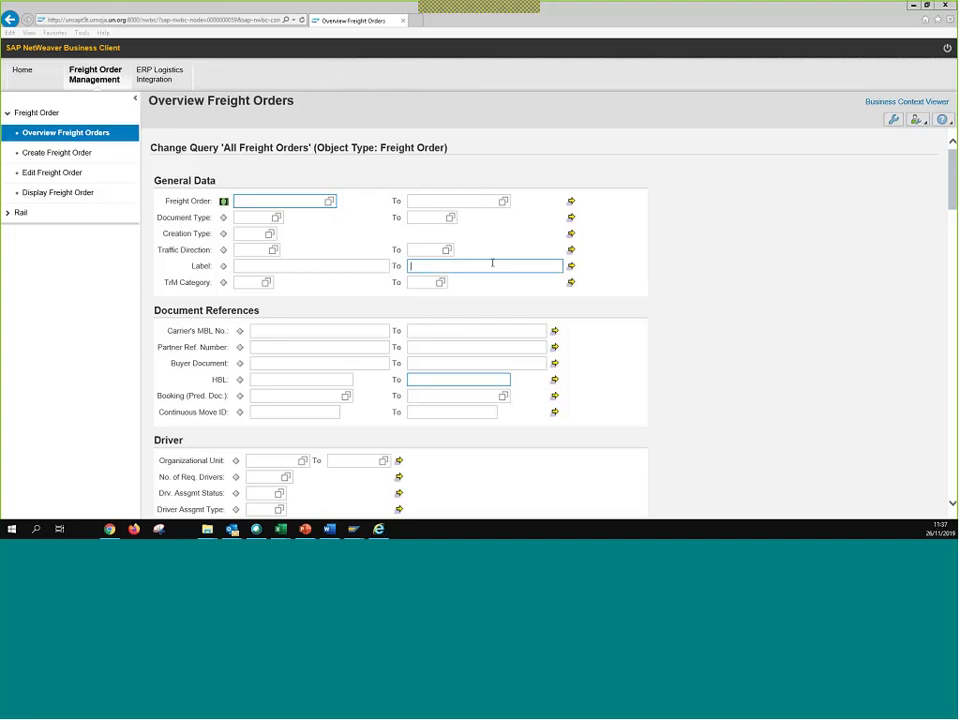
pyautogui.scroll(-2, 491, 265)
pyautogui.scroll(-9, 491, 265)
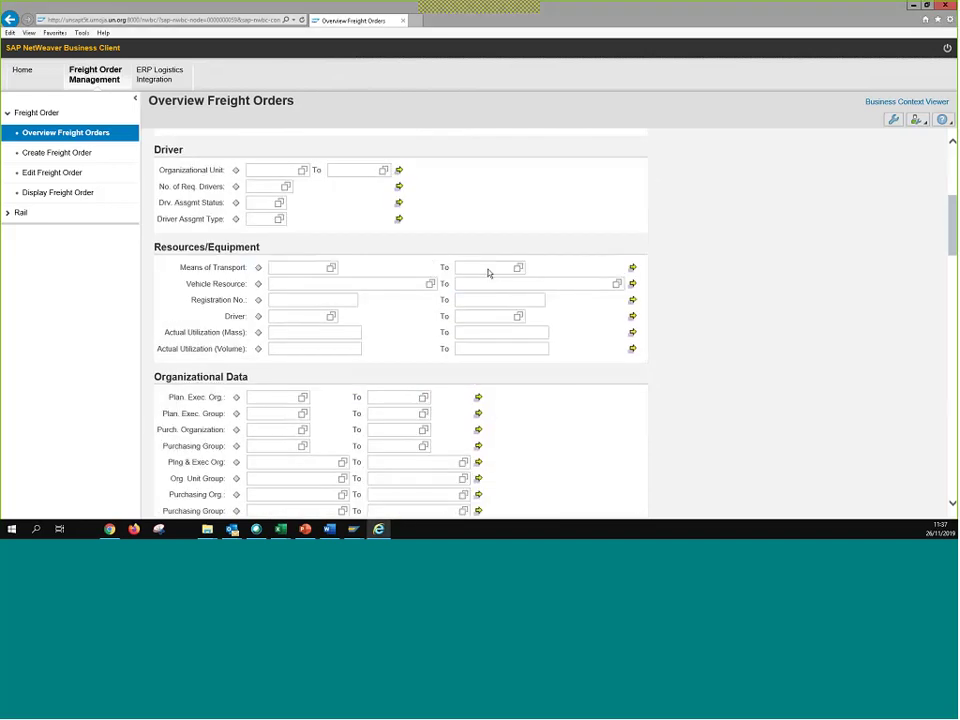
pyautogui.scroll(3, 489, 272)
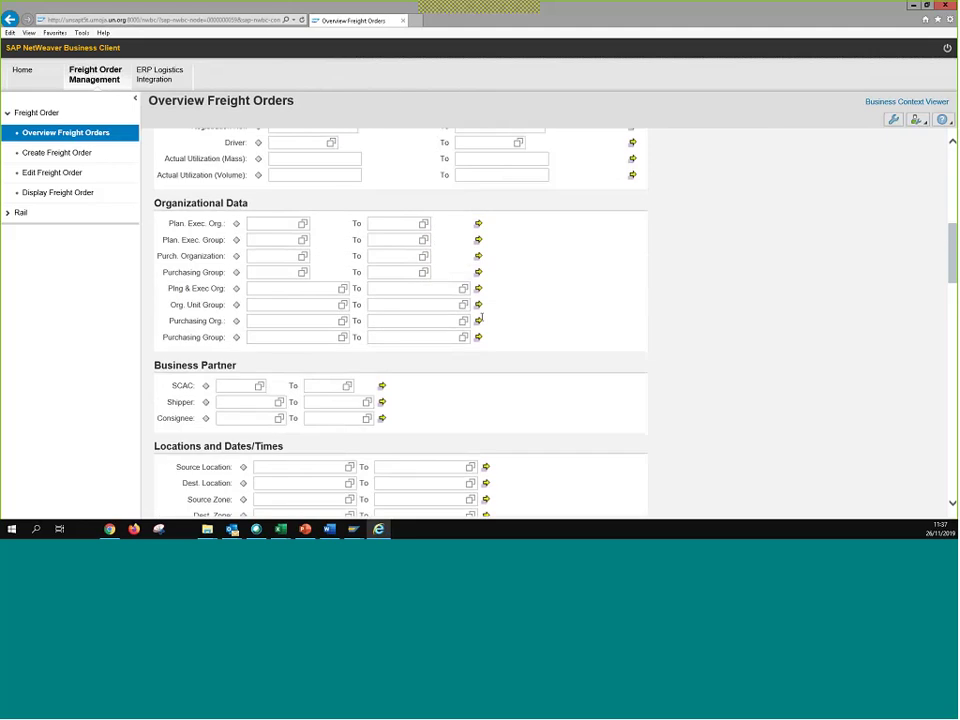
pyautogui.scroll(8, 481, 318)
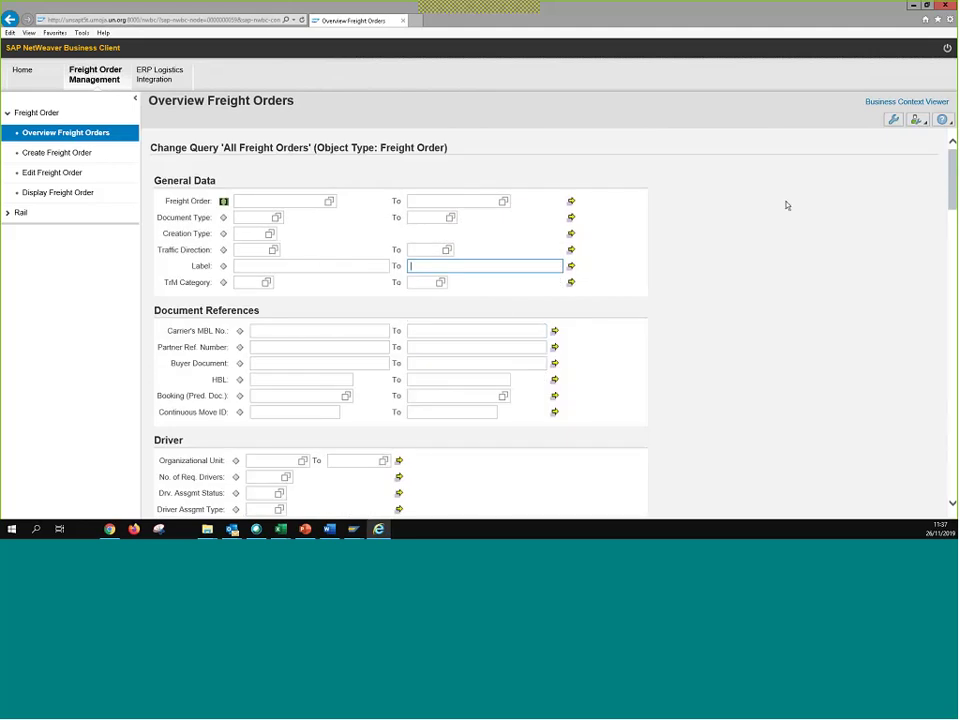
pyautogui.scroll(-5, 600, 290)
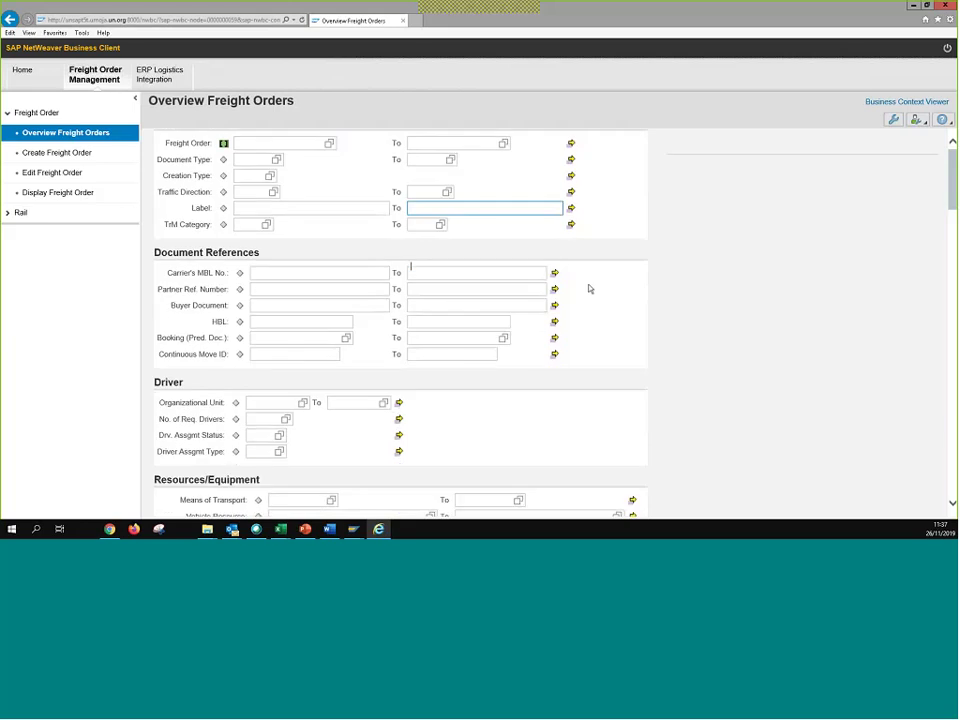
pyautogui.scroll(-10, 395, 242)
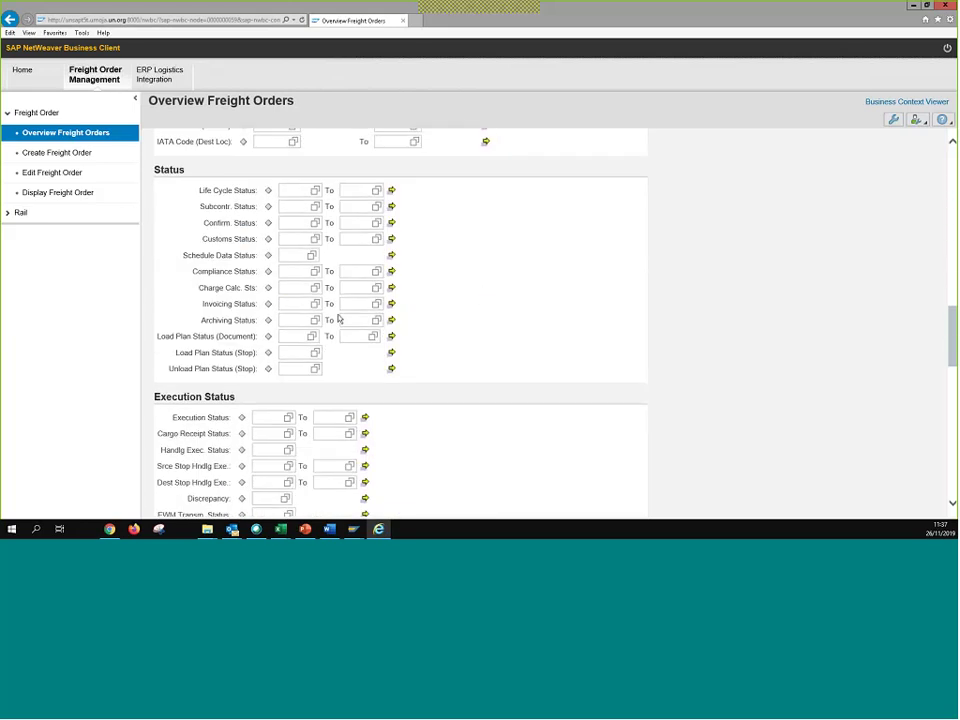
pyautogui.scroll(-10, 339, 323)
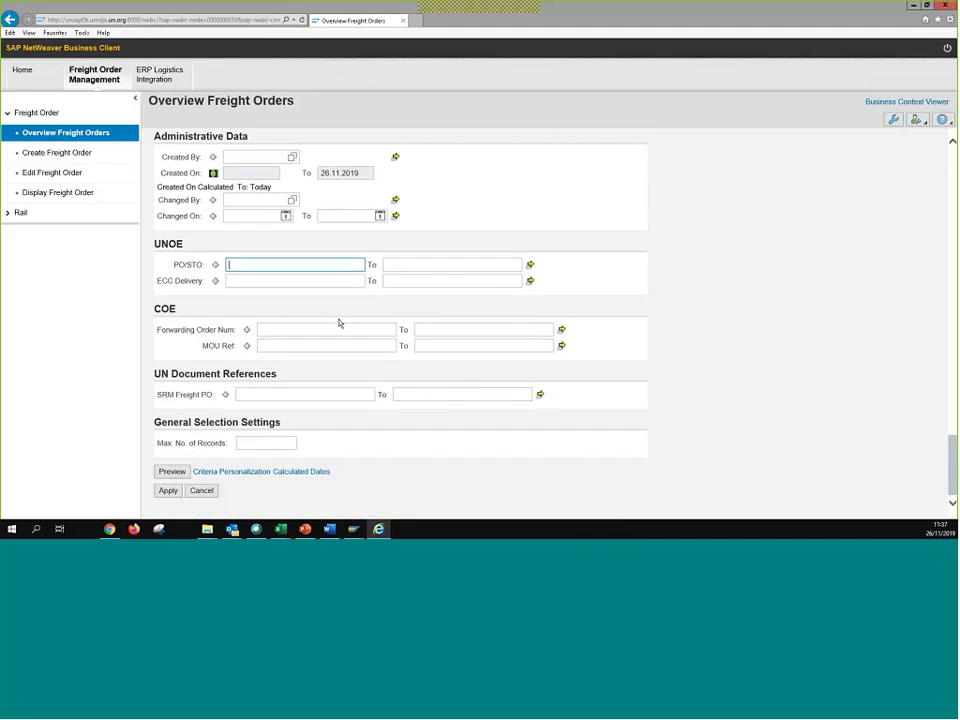
pyautogui.click(255, 282)
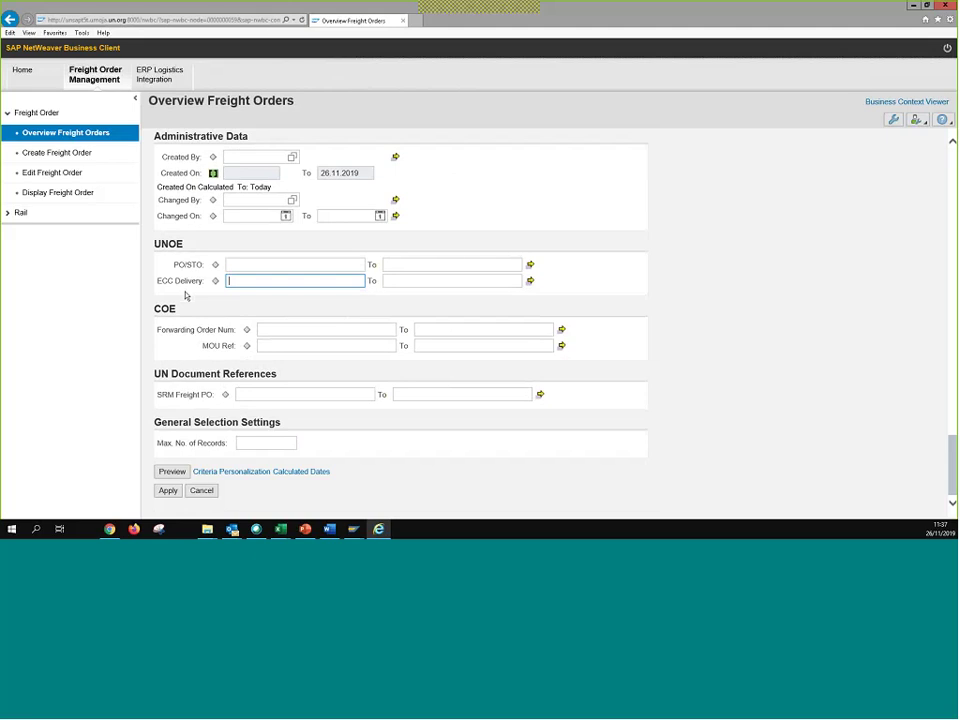
pyautogui.click(274, 264)
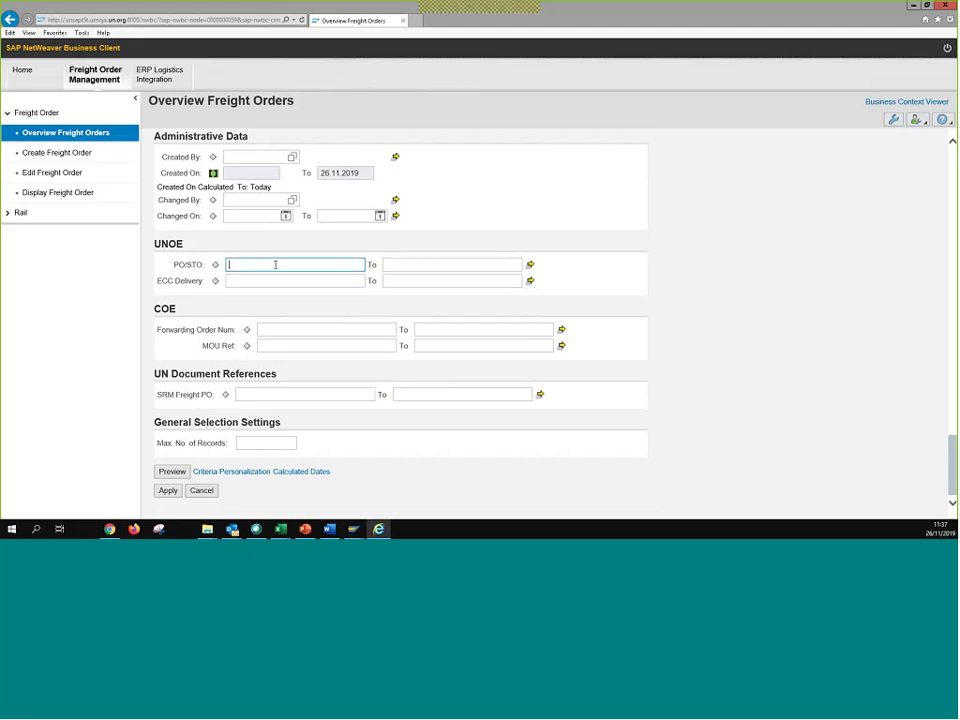
pyautogui.hotkey('ctrl', 'v')
# - Apply the PO/STO criterion and scroll through the freight order query form
pyautogui.click(243, 281)
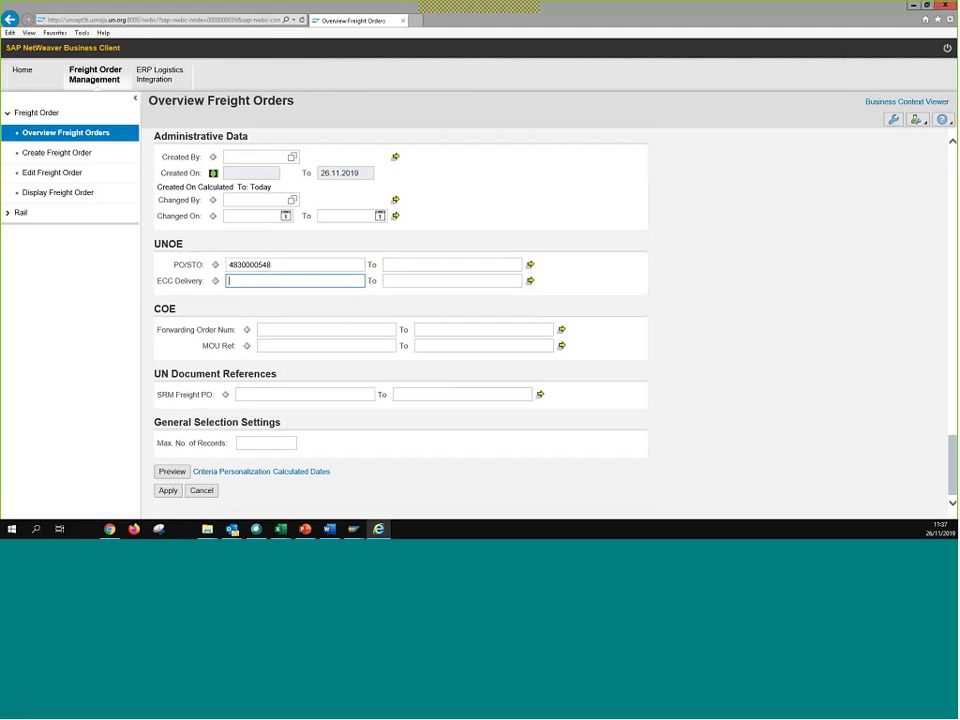
pyautogui.click(168, 491)
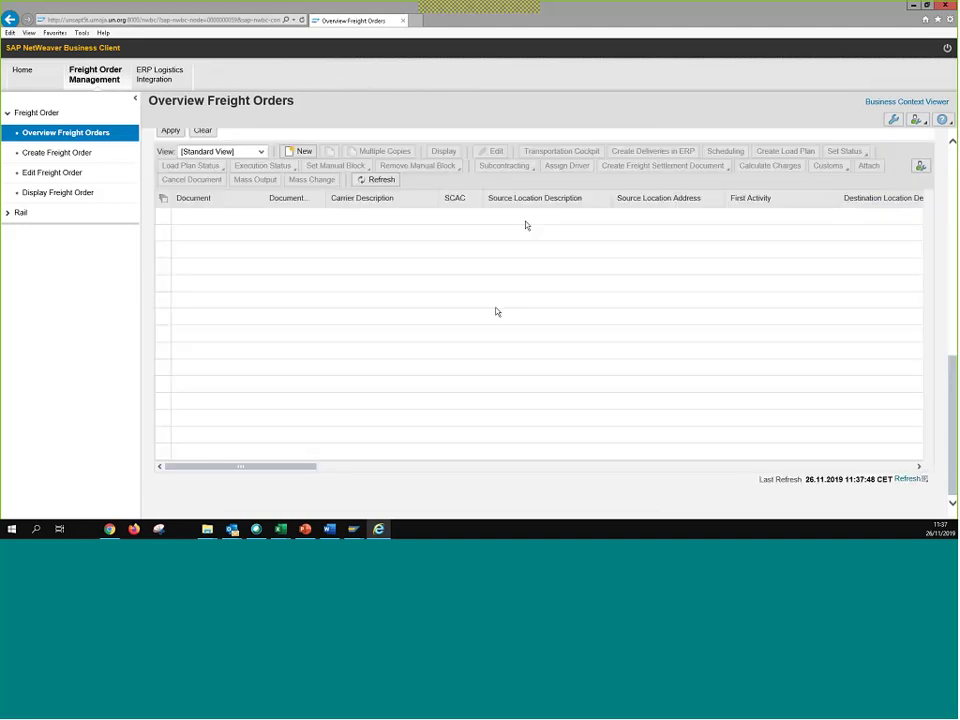
pyautogui.scroll(3, 495, 312)
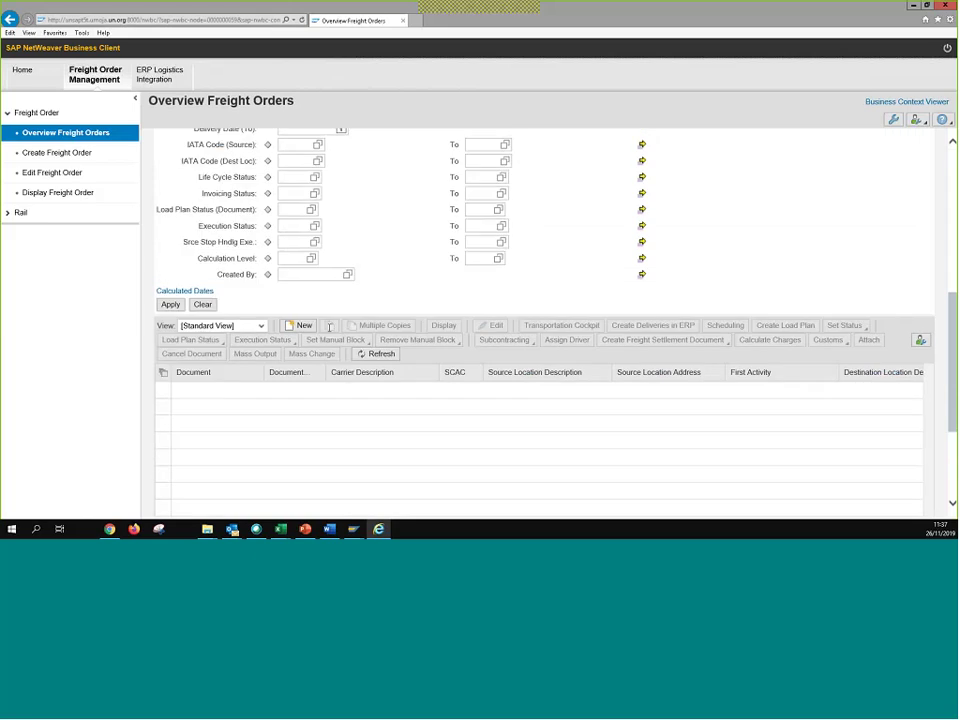
pyautogui.scroll(5, 330, 327)
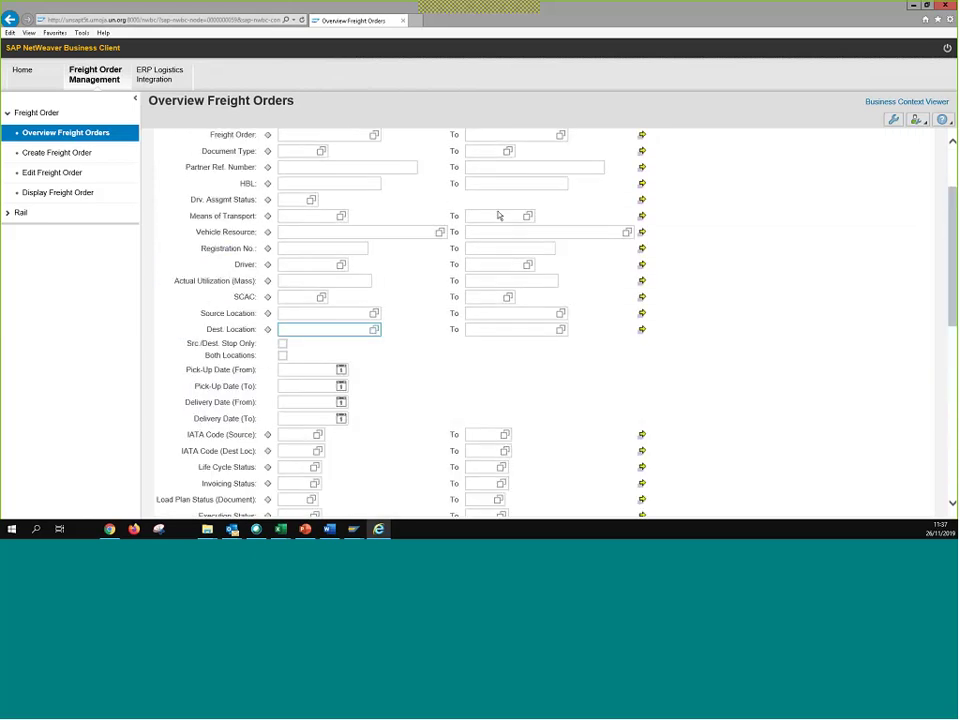
pyautogui.scroll(3, 498, 215)
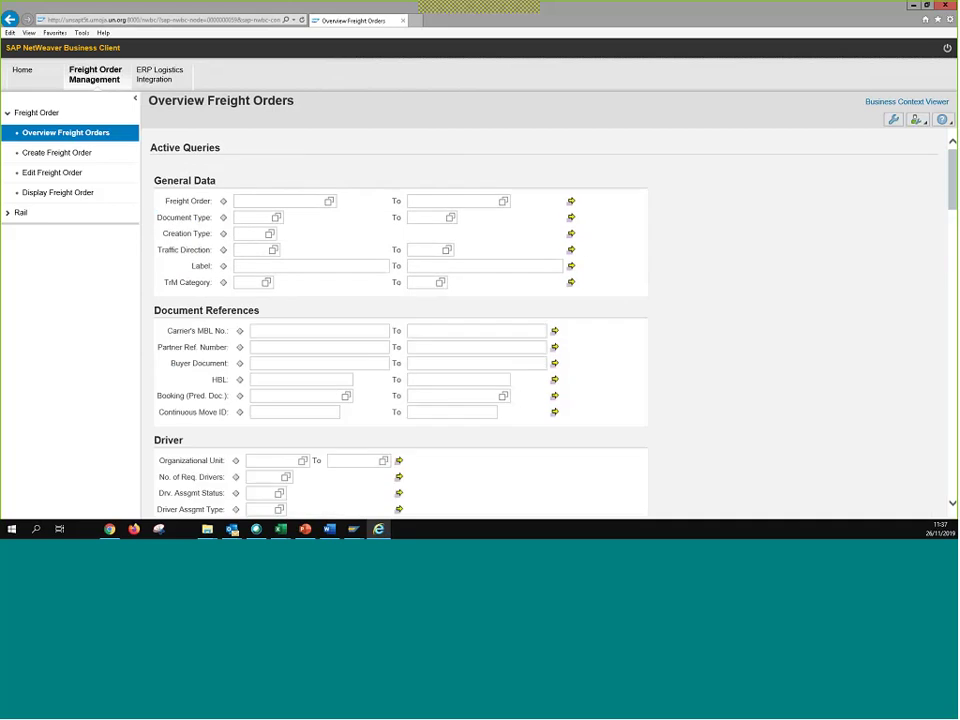
pyautogui.scroll(-10, 315, 306)
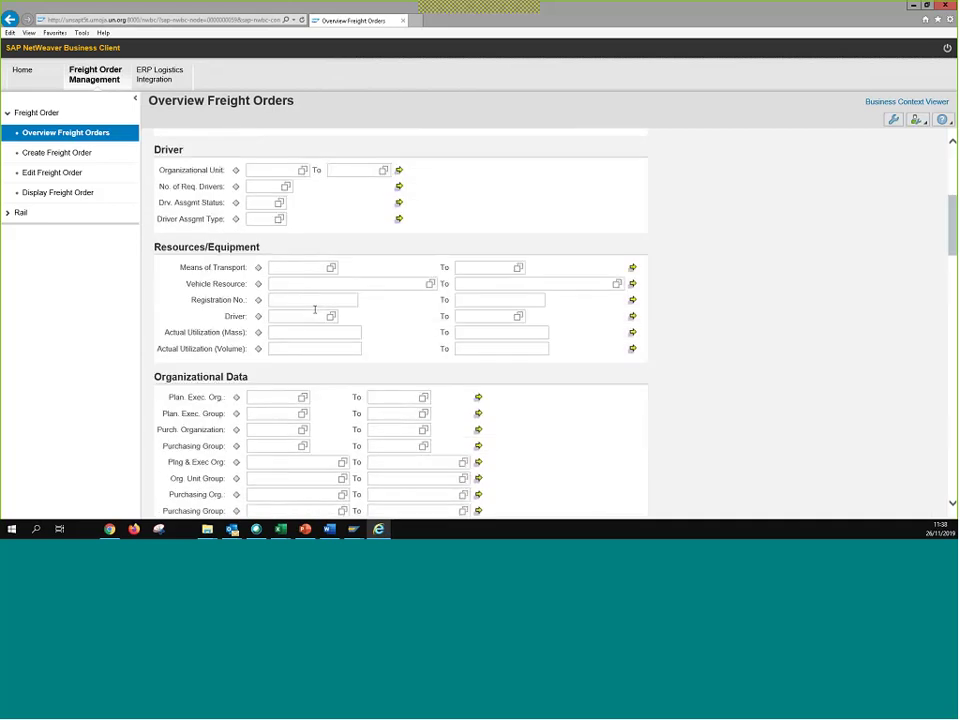
pyautogui.scroll(-10, 314, 309)
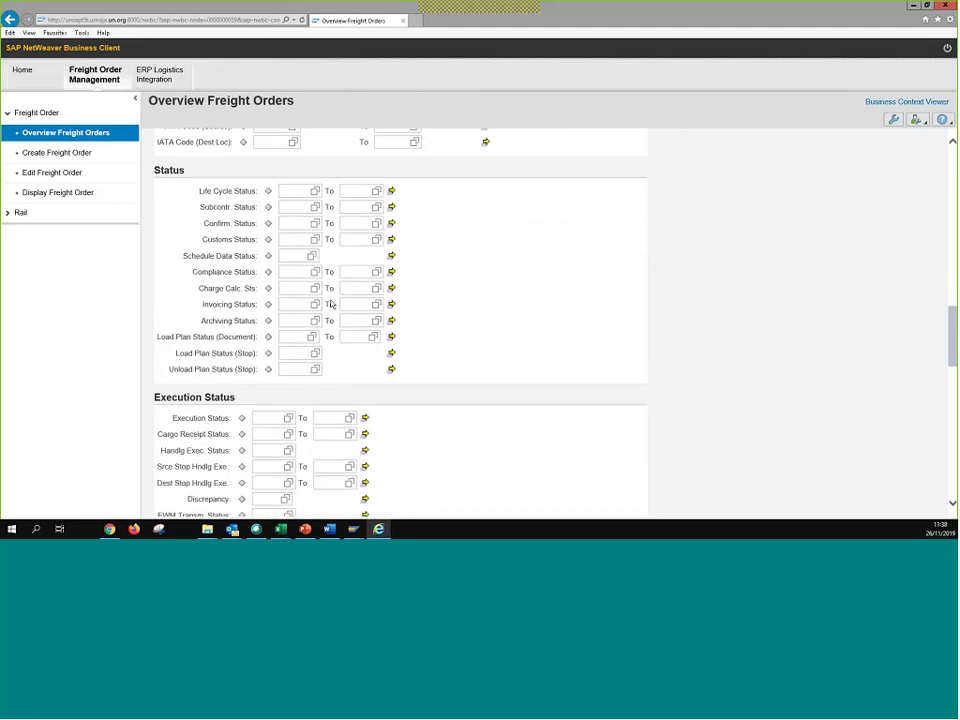
pyautogui.scroll(-5, 360, 388)
pyautogui.scroll(-5, 360, 388)
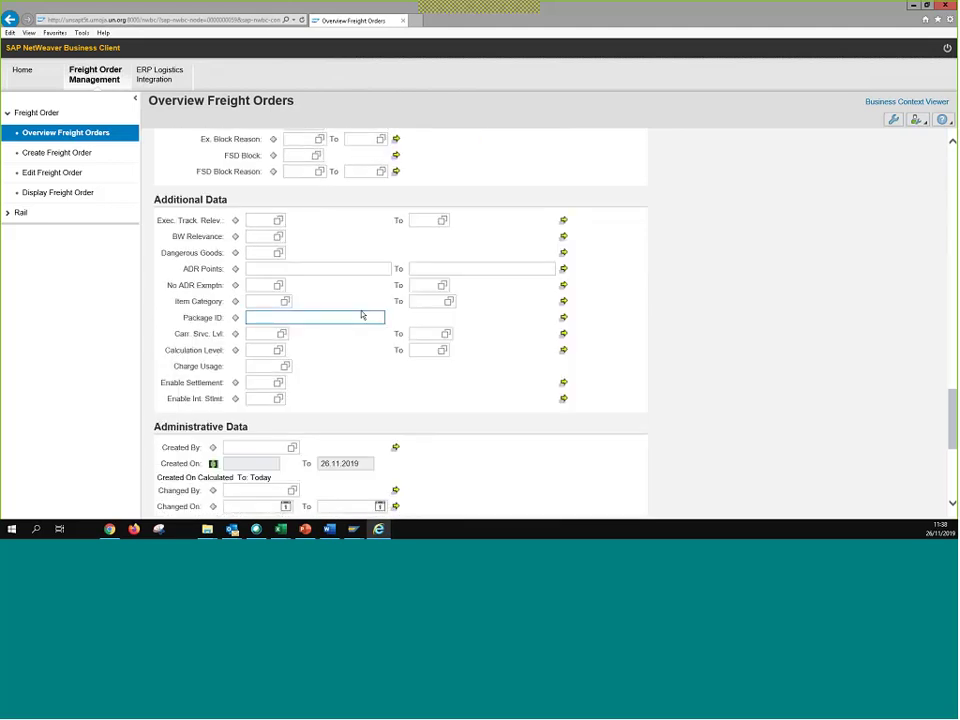
pyautogui.scroll(-5, 360, 315)
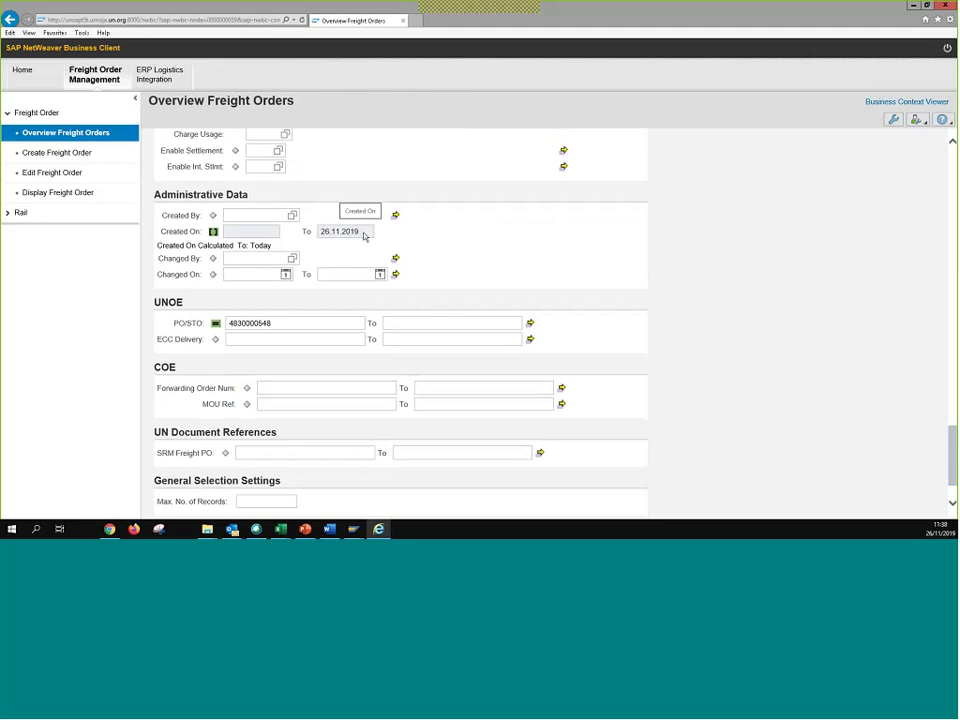
pyautogui.moveTo(364, 235); pyautogui.dragTo(308, 233)
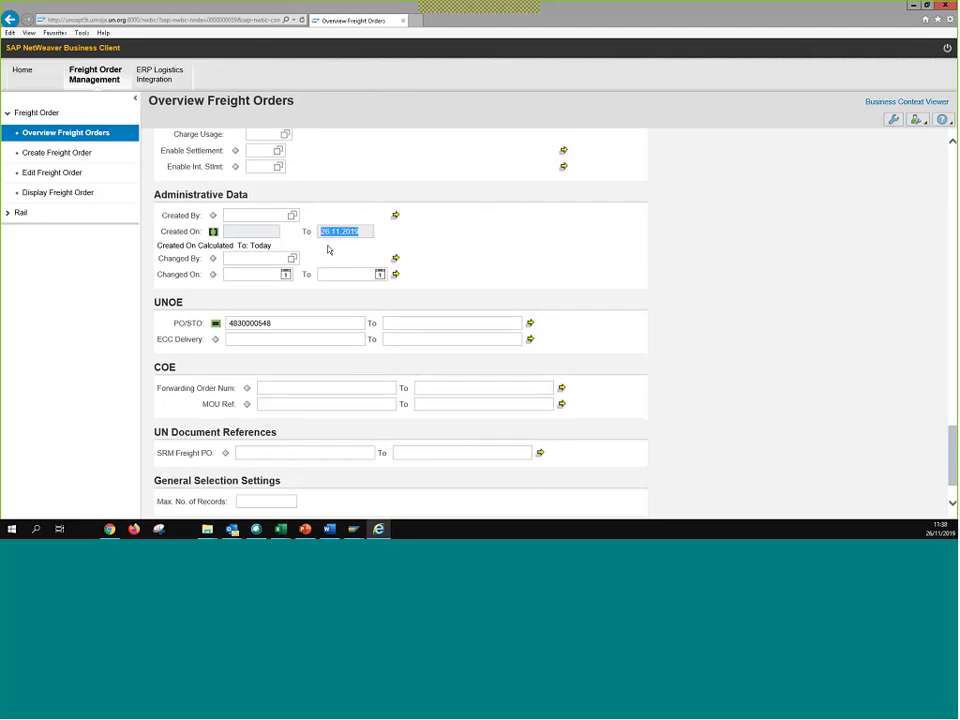
pyautogui.click(355, 234)
pyautogui.click(300, 320)
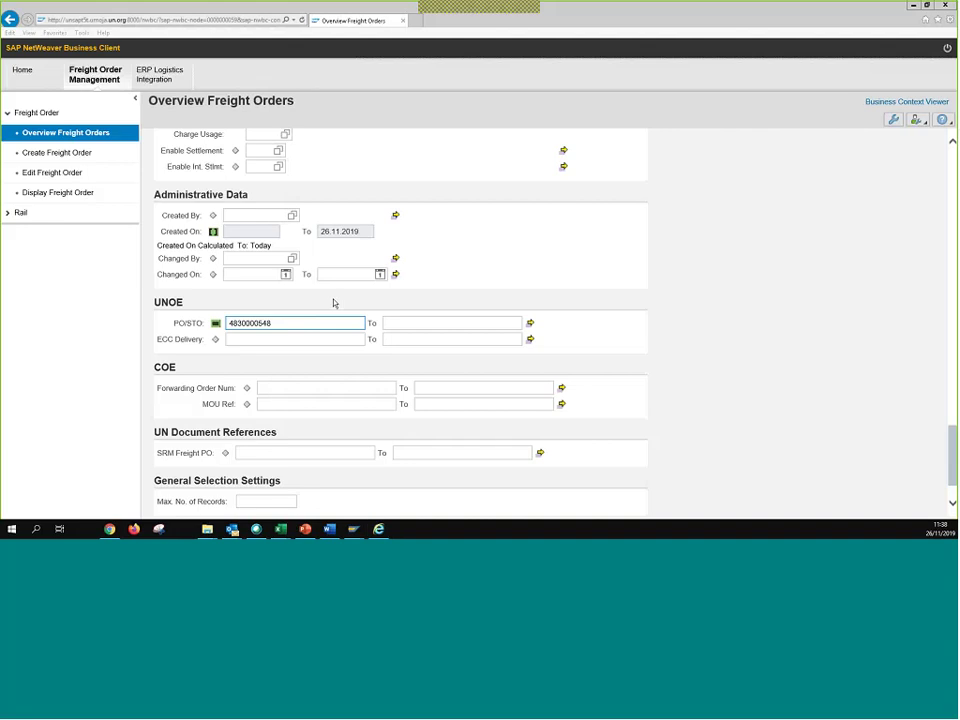
pyautogui.hotkey('alt', 'Tab')
pyautogui.click(548, 236)
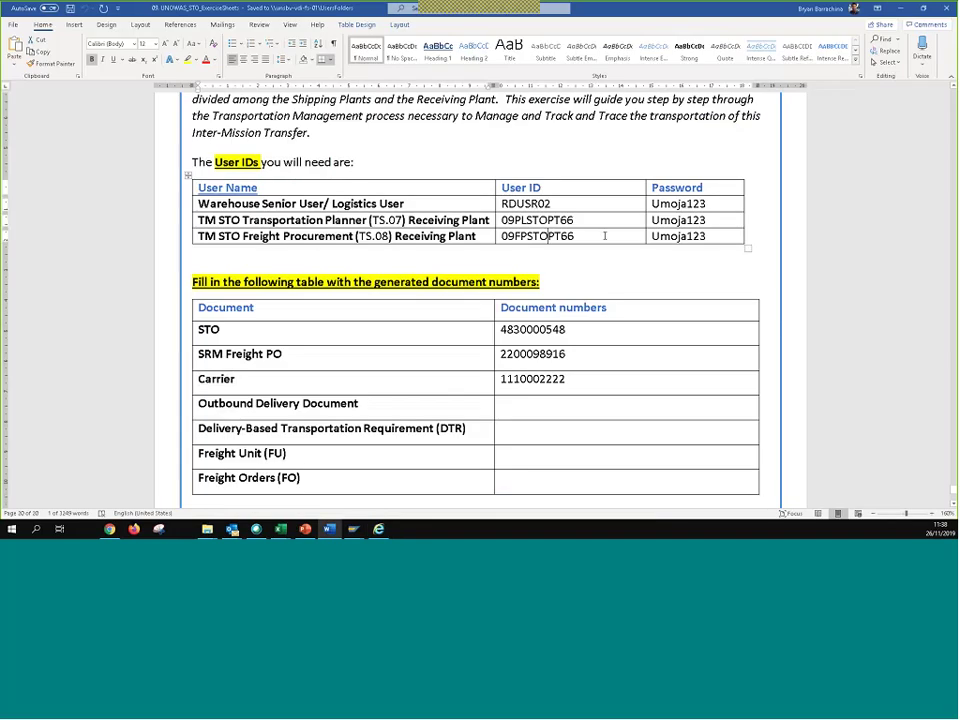
pyautogui.doubleClick(548, 236)
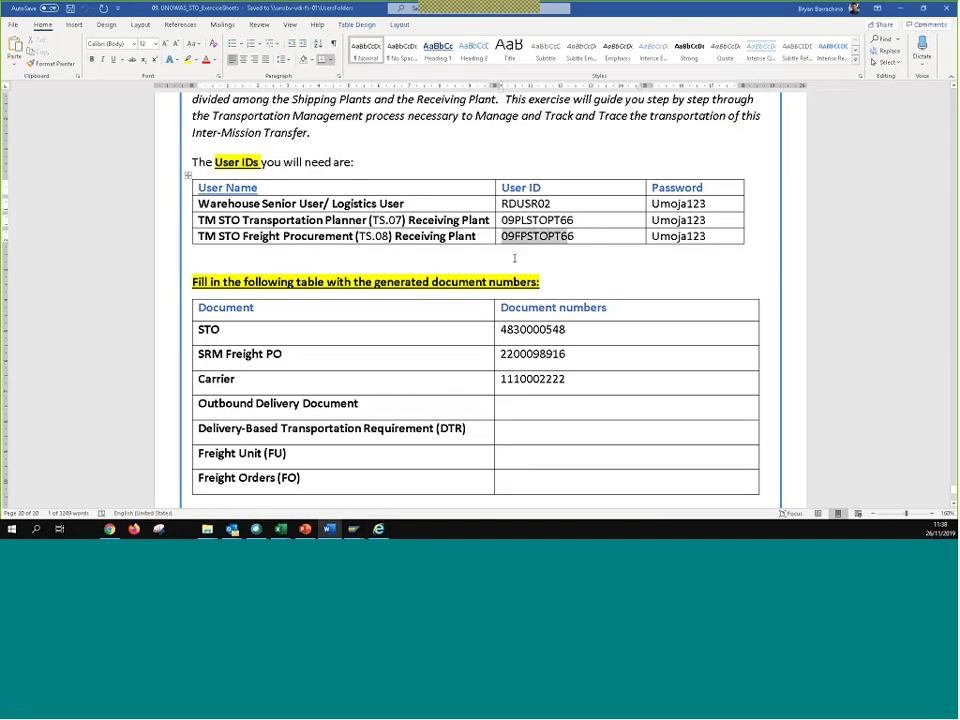
pyautogui.click(558, 354)
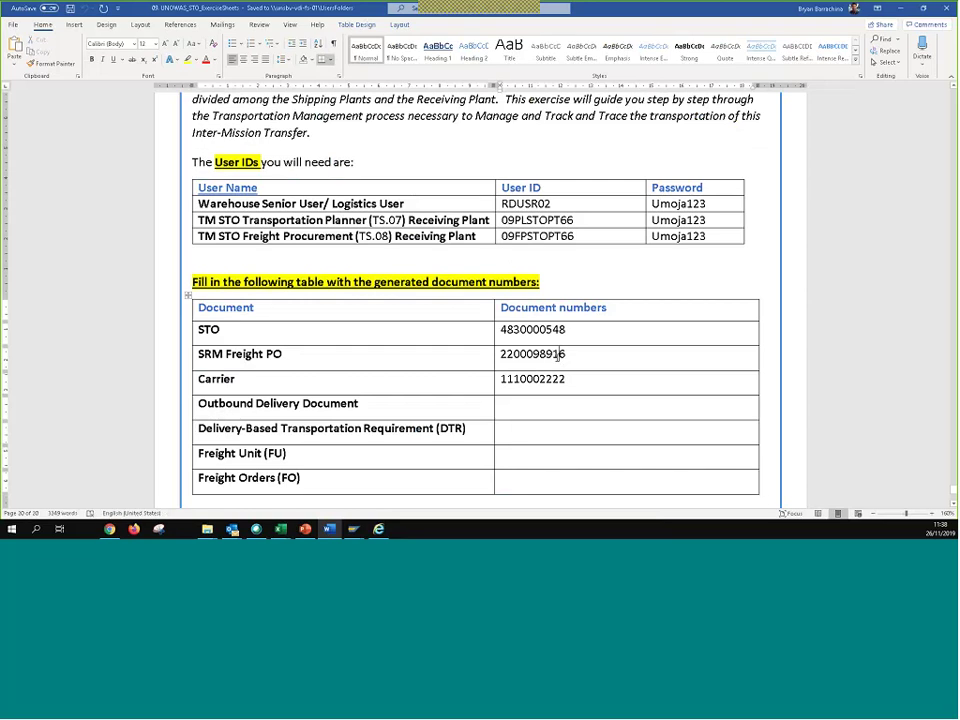
pyautogui.doubleClick(540, 329)
pyautogui.click(566, 329)
pyautogui.moveTo(566, 329); pyautogui.dragTo(501, 330)
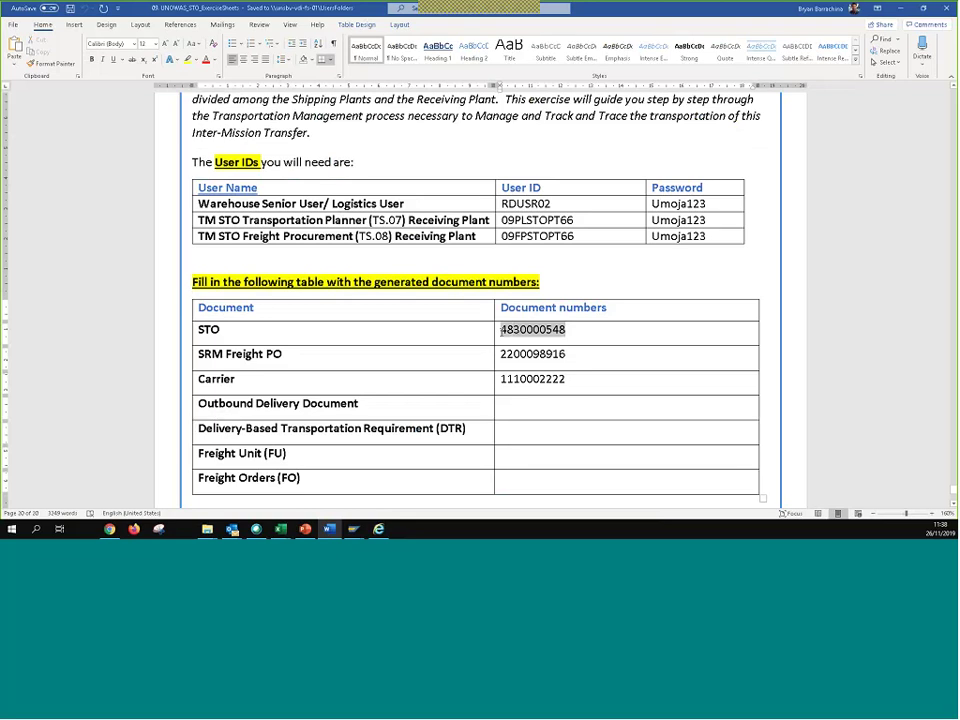
pyautogui.hotkey('alt', 'Tab')
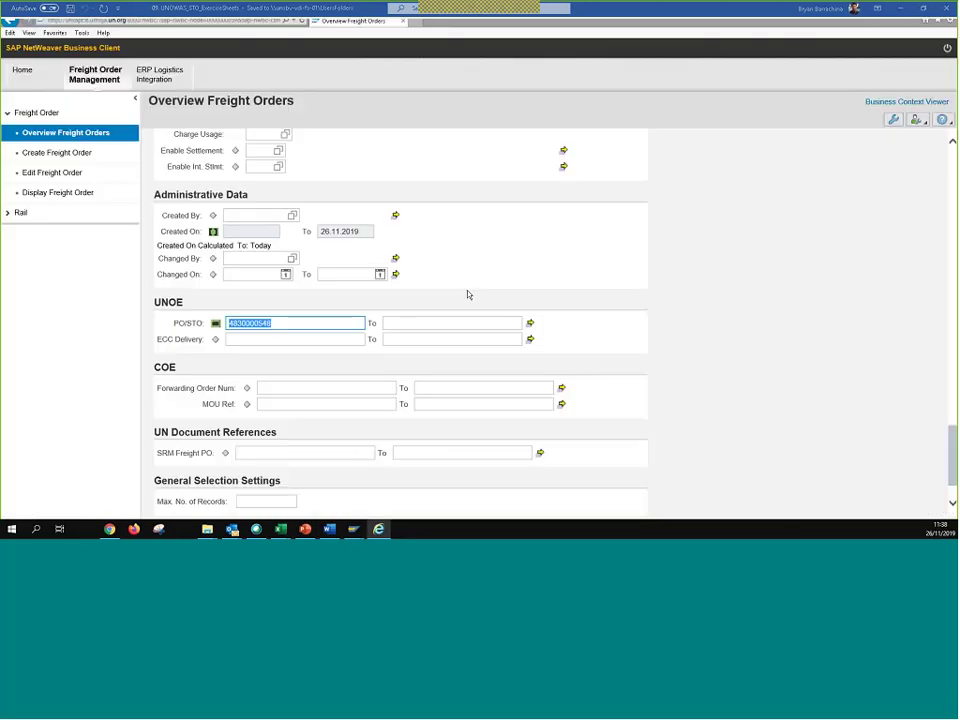
pyautogui.doubleClick(281, 322)
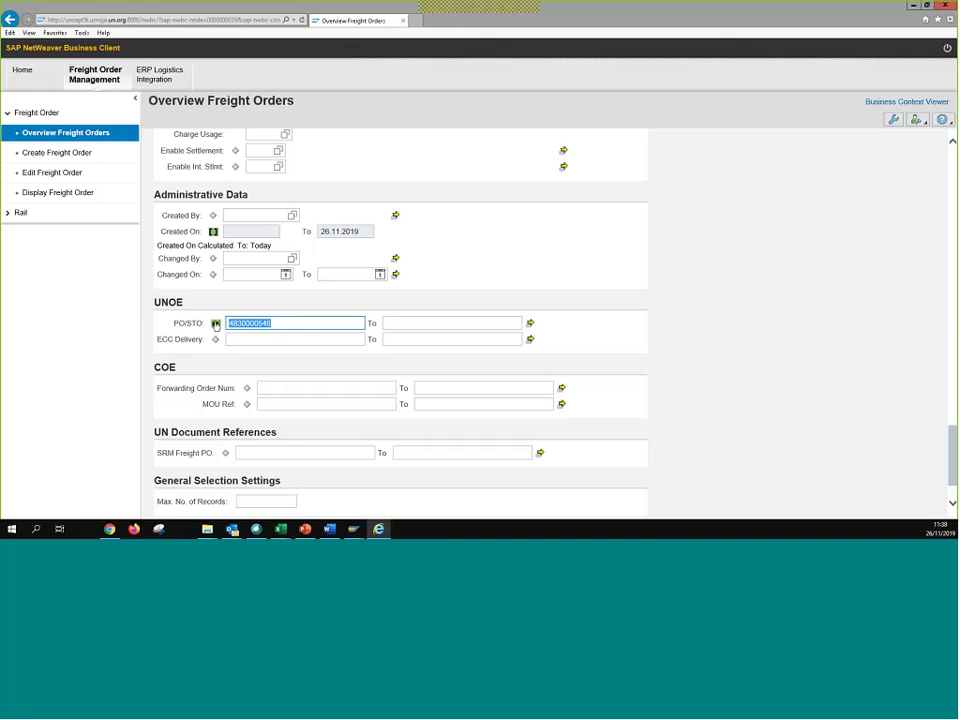
pyautogui.click(285, 323)
pyautogui.scroll(-1, 330, 364)
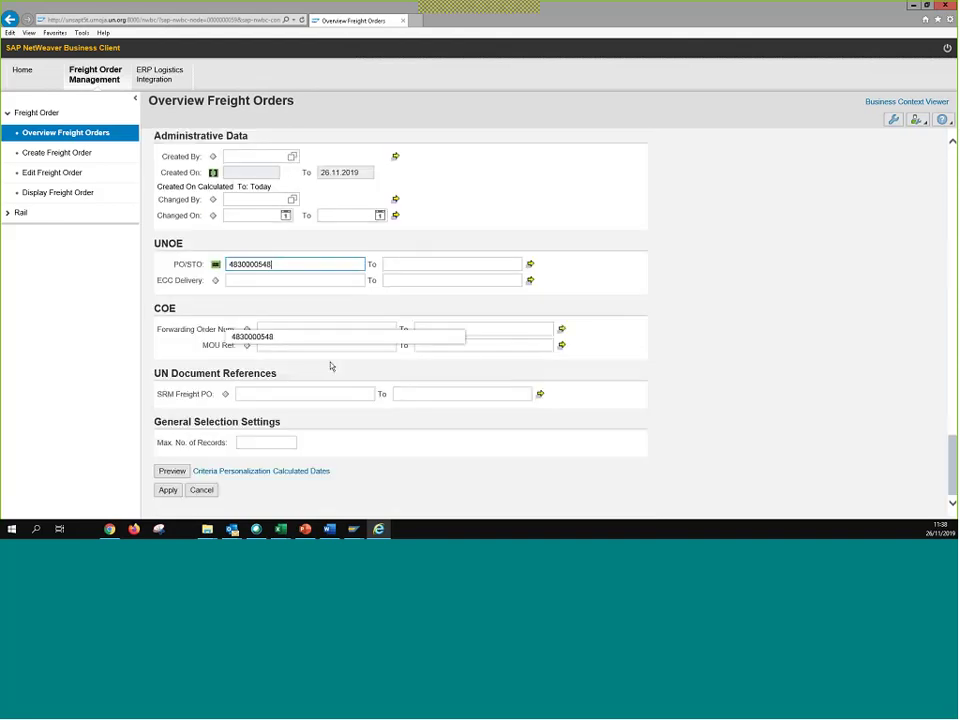
pyautogui.click(170, 491)
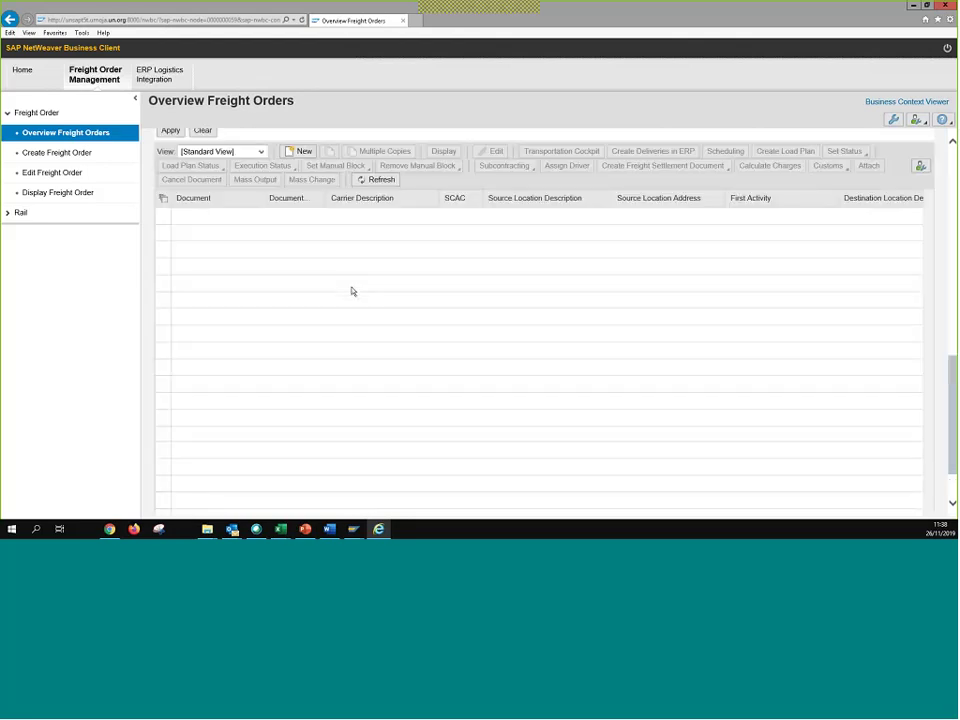
pyautogui.scroll(5, 352, 291)
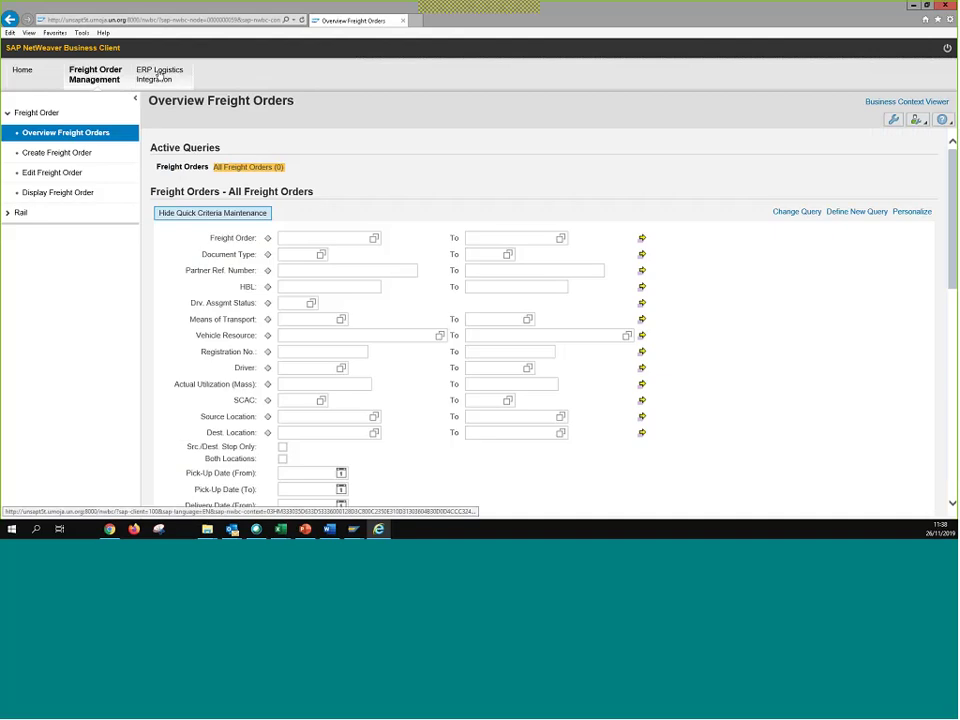
# - Open Overview Transportation Requirements under ERP Logistics Integration with quick criteria for All Delivery-Based Requirements (223)
pyautogui.click(158, 77)
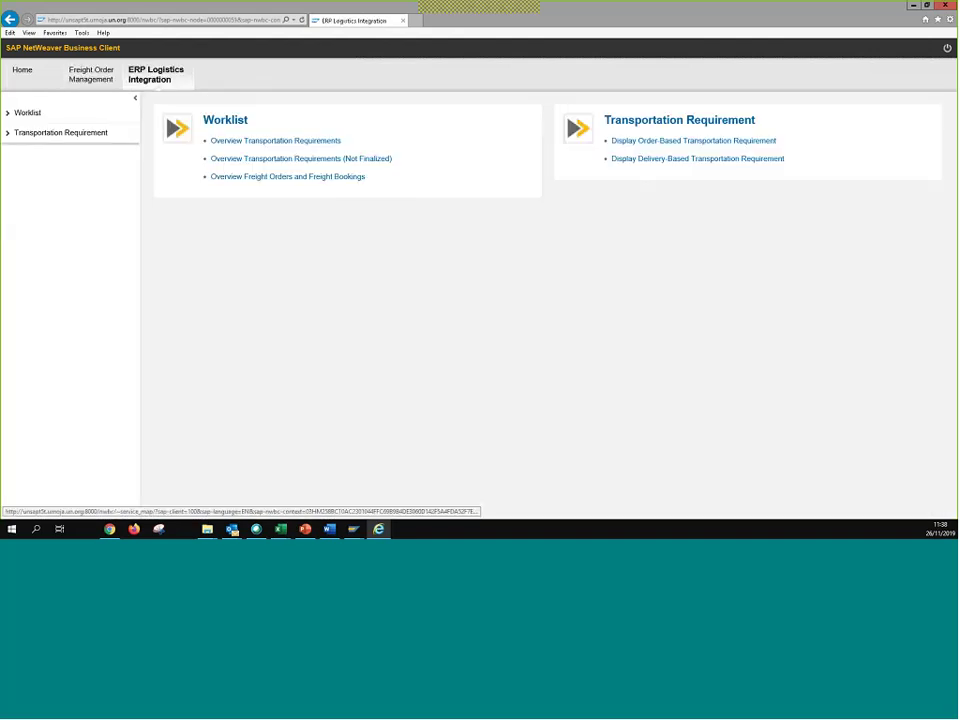
pyautogui.click(308, 141)
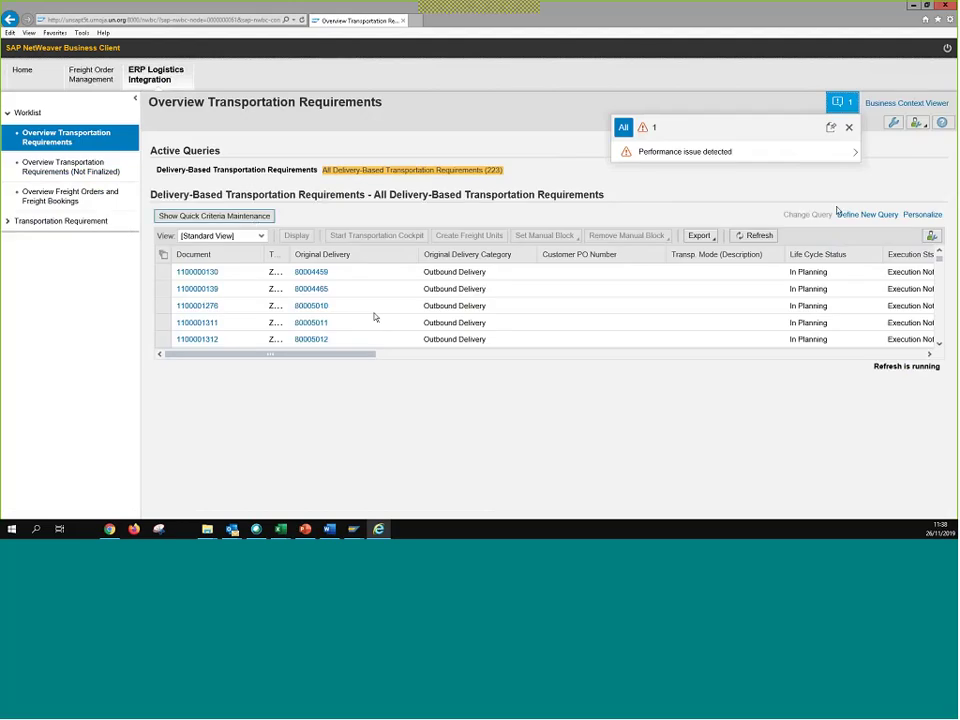
pyautogui.click(848, 127)
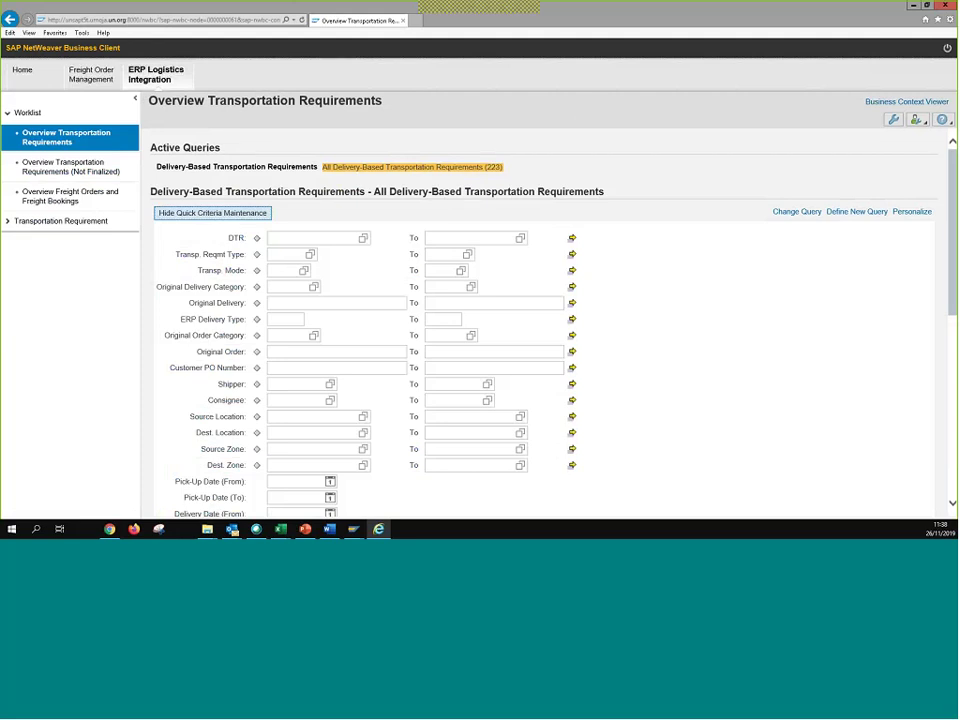
pyautogui.scroll(-5, 619, 304)
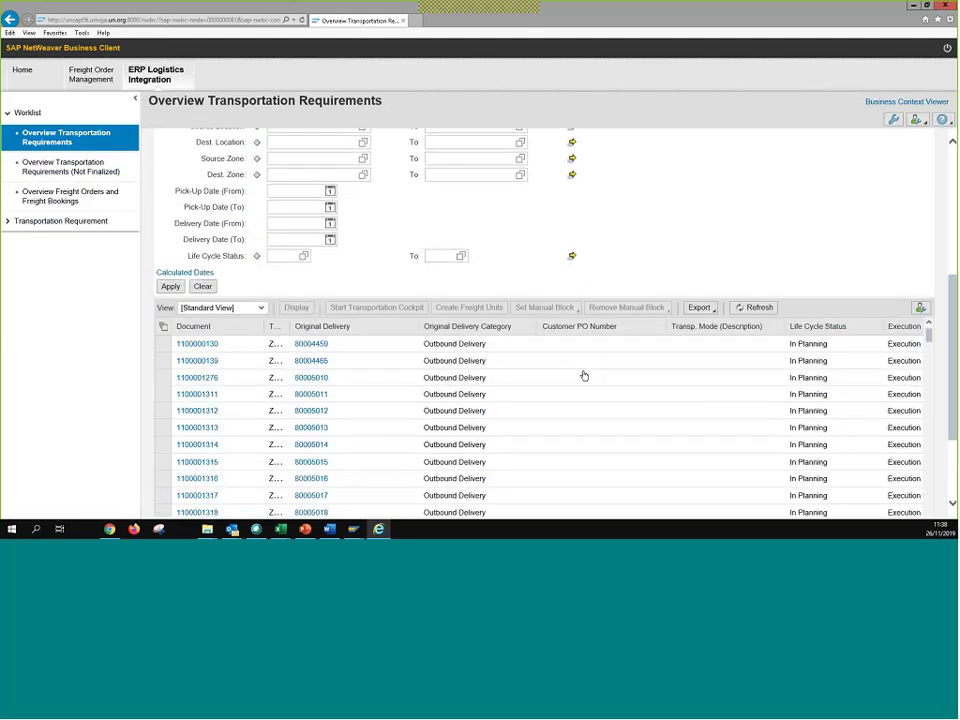
pyautogui.scroll(5, 681, 274)
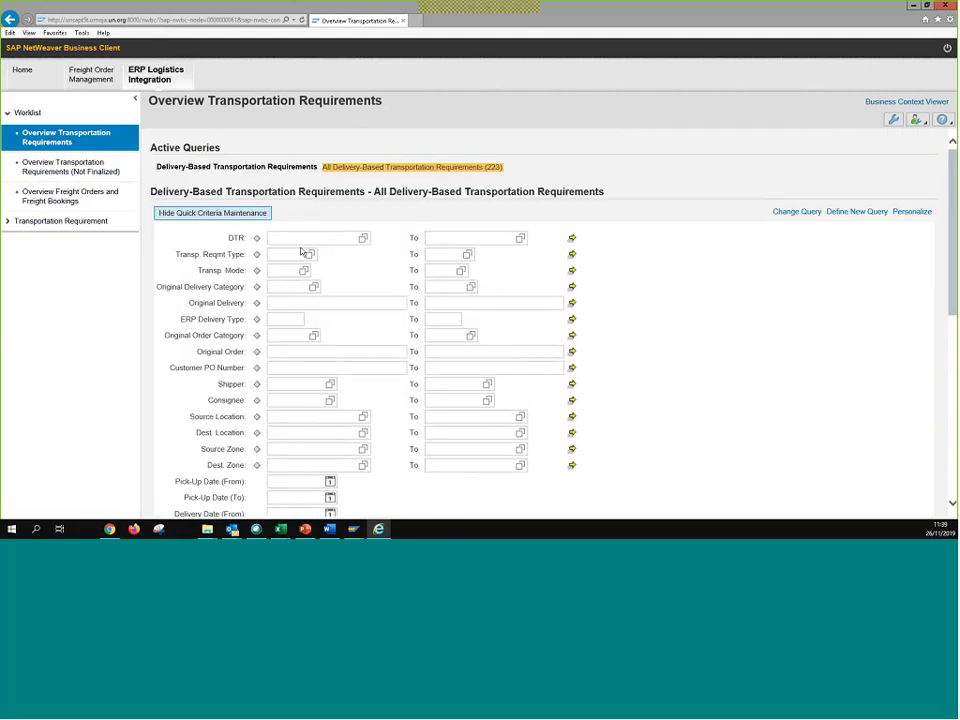
# - Open the Change Query form for All Delivery-Based Transportation Requirements and scroll through its sections
pyautogui.click(792, 214)
pyautogui.scroll(-10, 401, 272)
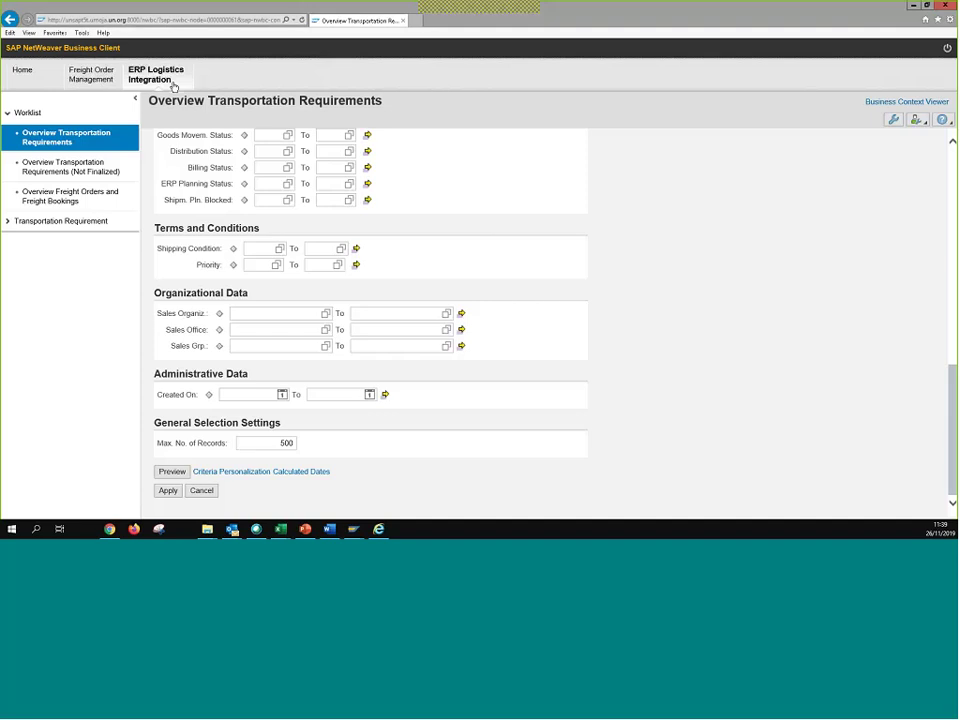
pyautogui.scroll(10, 528, 326)
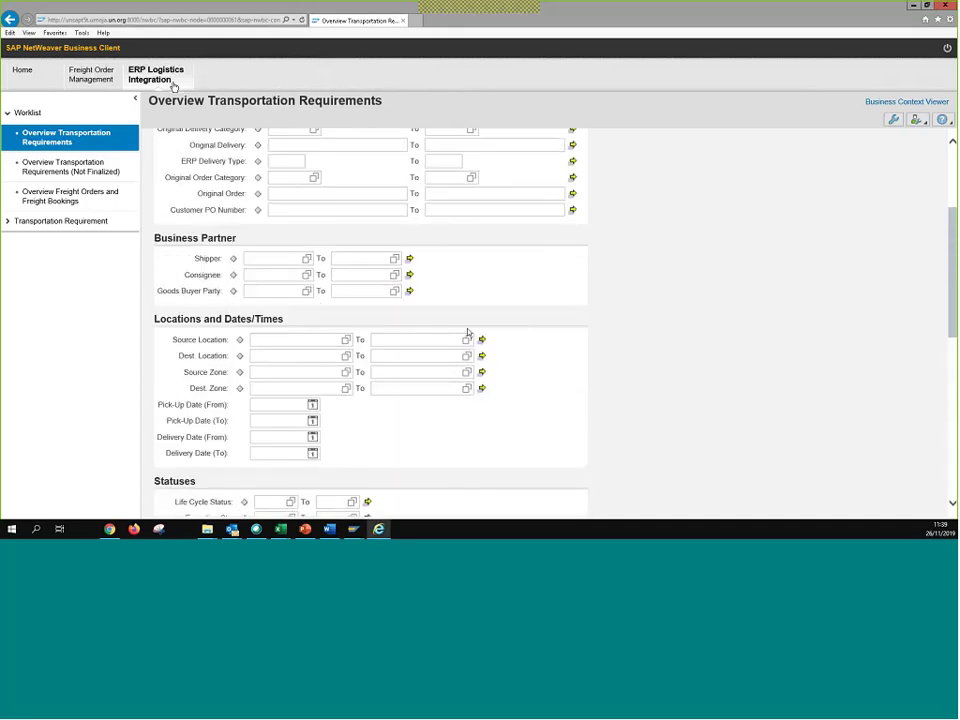
pyautogui.scroll(3, 467, 333)
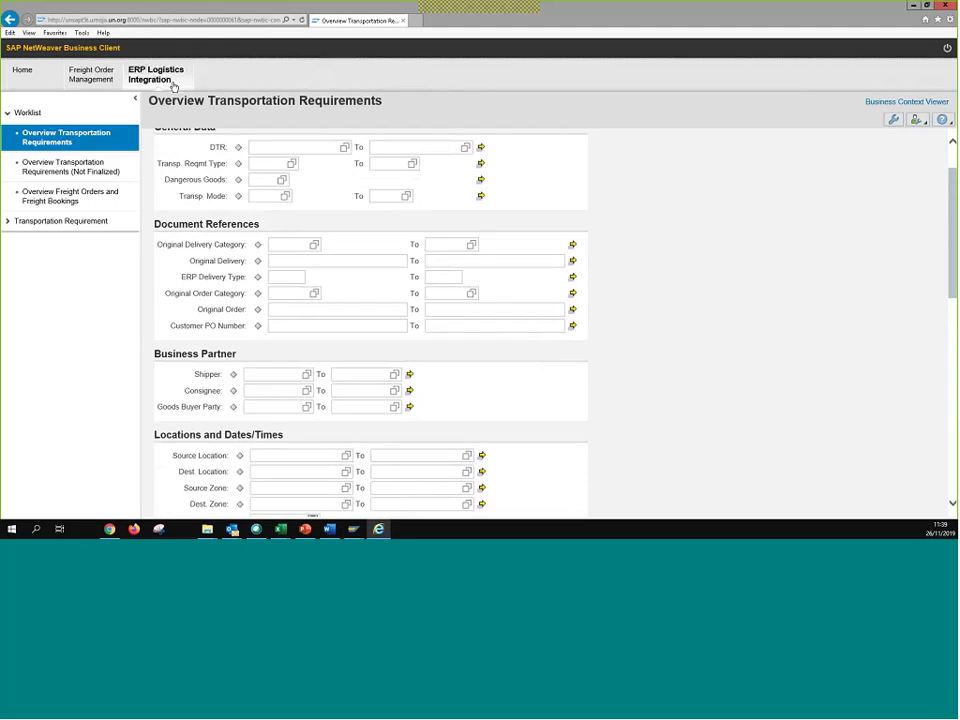
# - Inspect the Original Delivery, DTR, Transp. Mode and Customer PO Number criteria, all empty
pyautogui.click(322, 259)
pyautogui.click(174, 87)
pyautogui.click(320, 148)
pyautogui.click(391, 196)
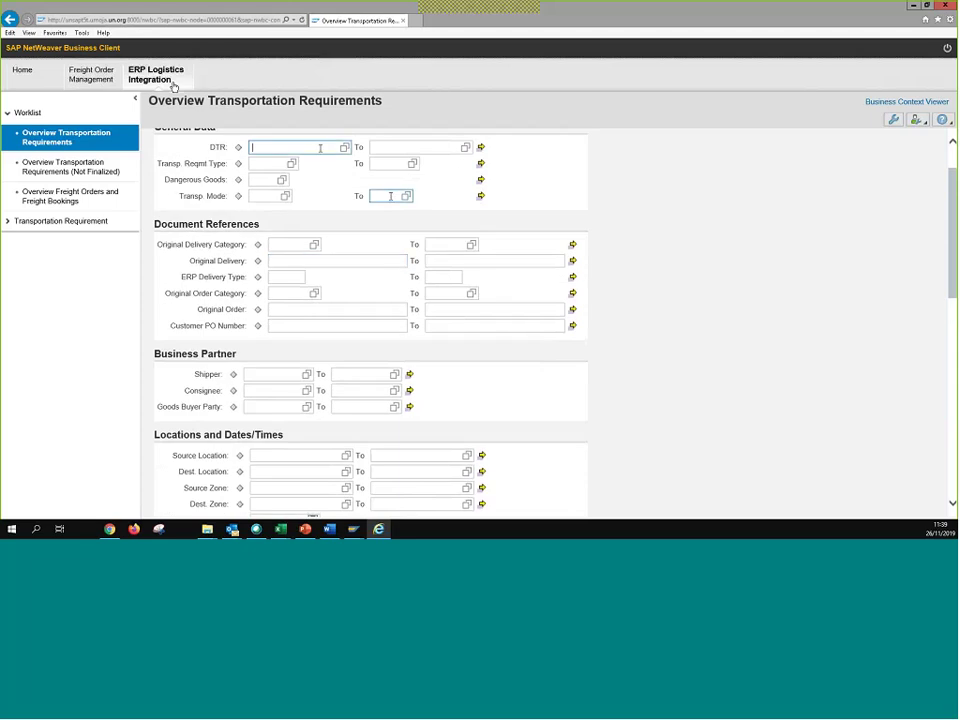
pyautogui.click(360, 322)
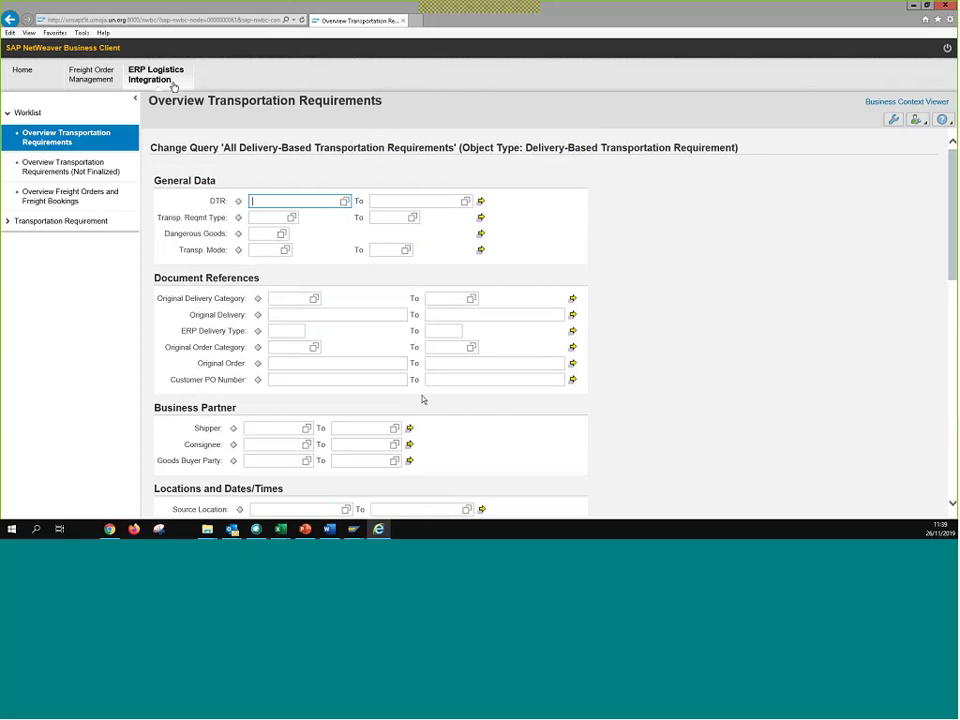
# - Leave the Transp. Reqmt Type and DTR criteria unchanged and return to Freight Order Management
pyautogui.click(277, 217)
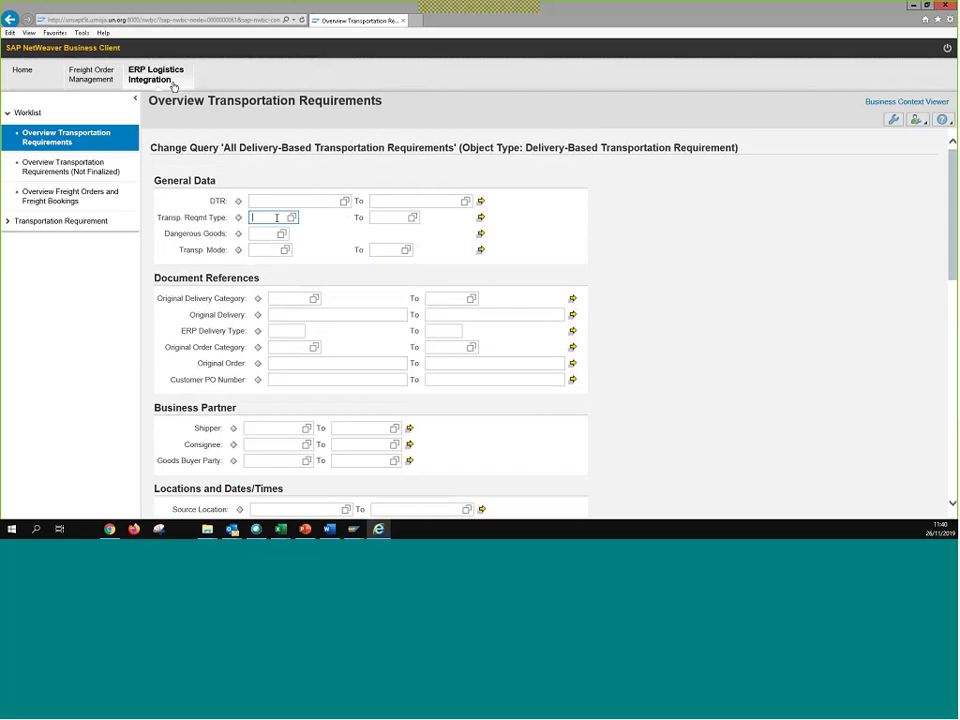
pyautogui.click(290, 204)
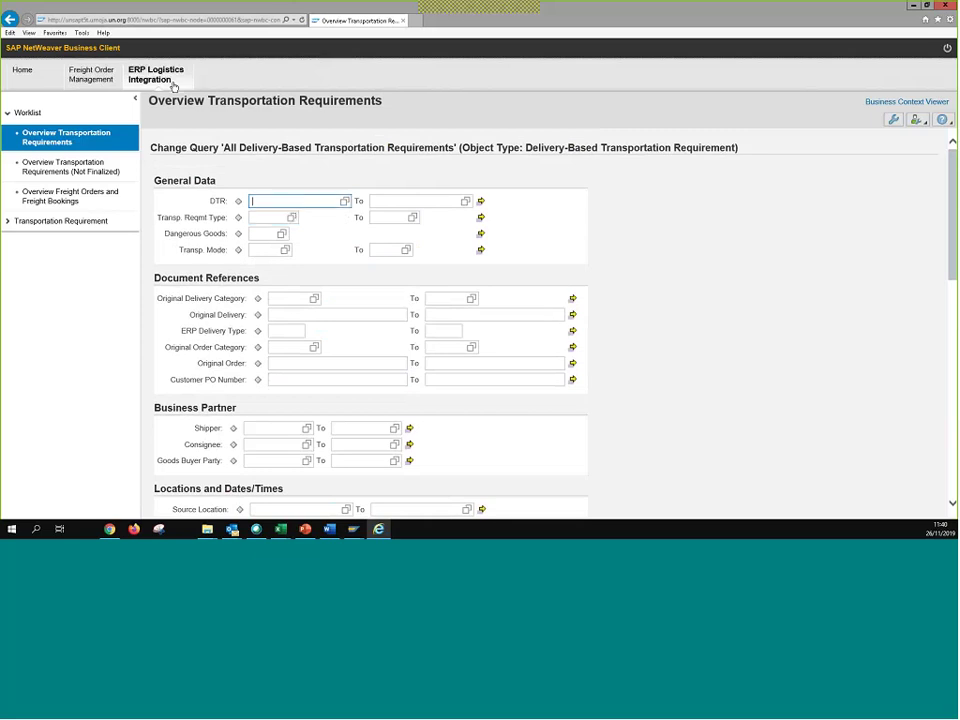
pyautogui.scroll(-15, 369, 257)
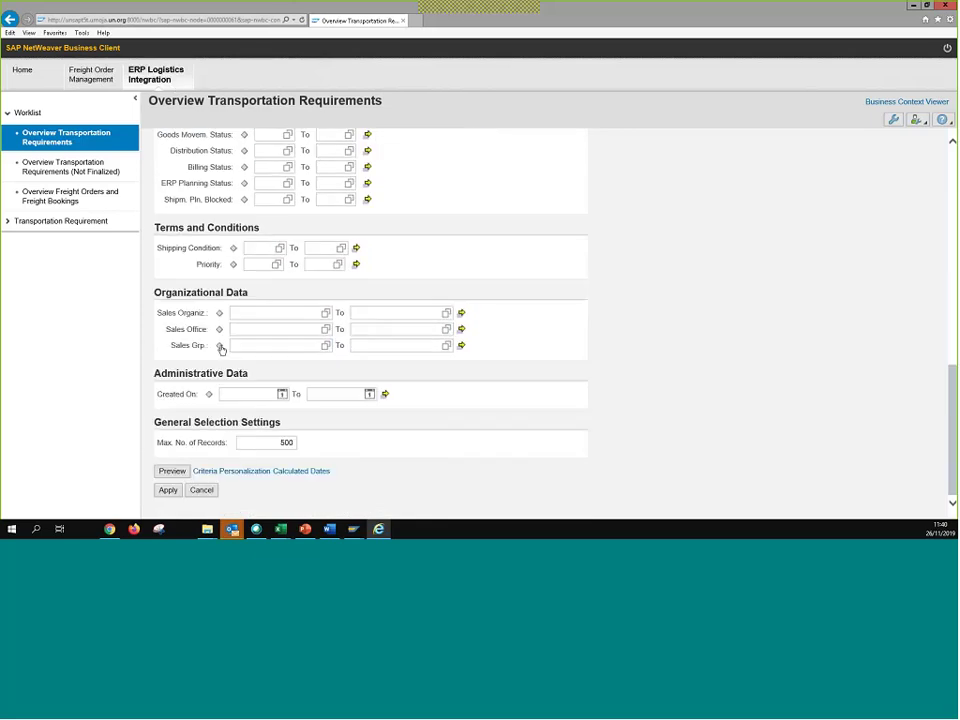
pyautogui.scroll(1, 469, 401)
pyautogui.scroll(12, 469, 401)
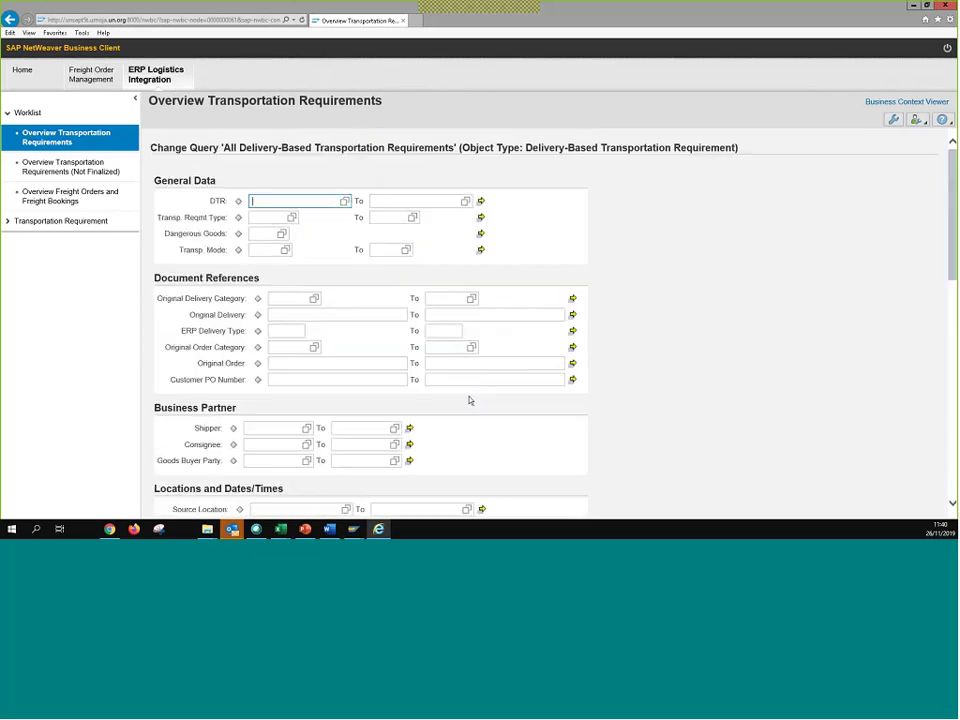
pyautogui.click(94, 76)
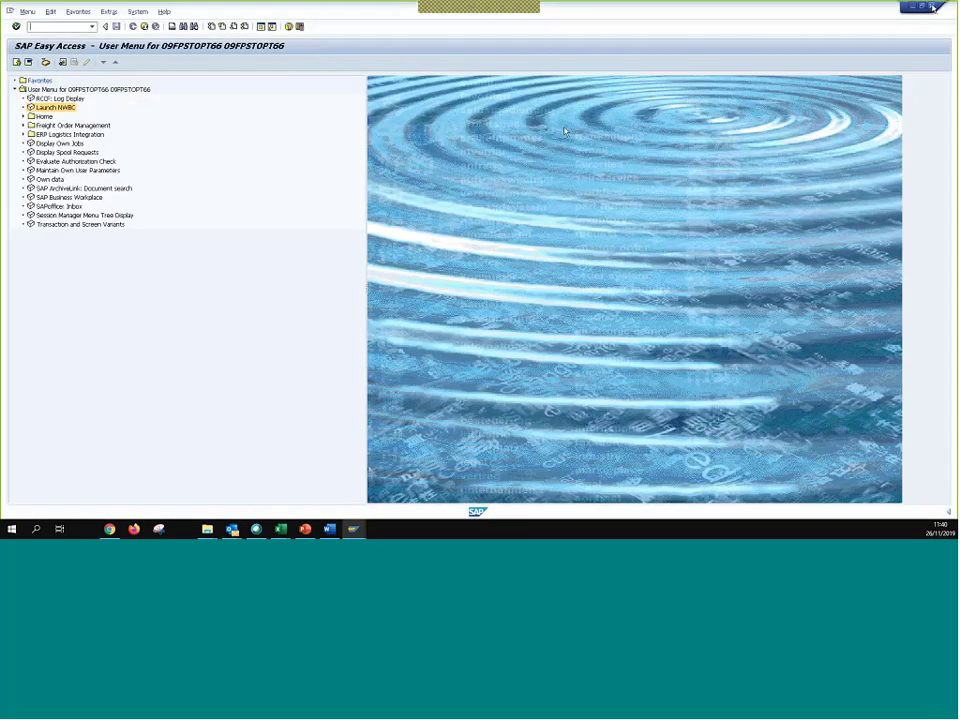
# - Log off the freight procurement user and open the T5T training system logon screen
pyautogui.click(932, 7)
pyautogui.click(101, 186)
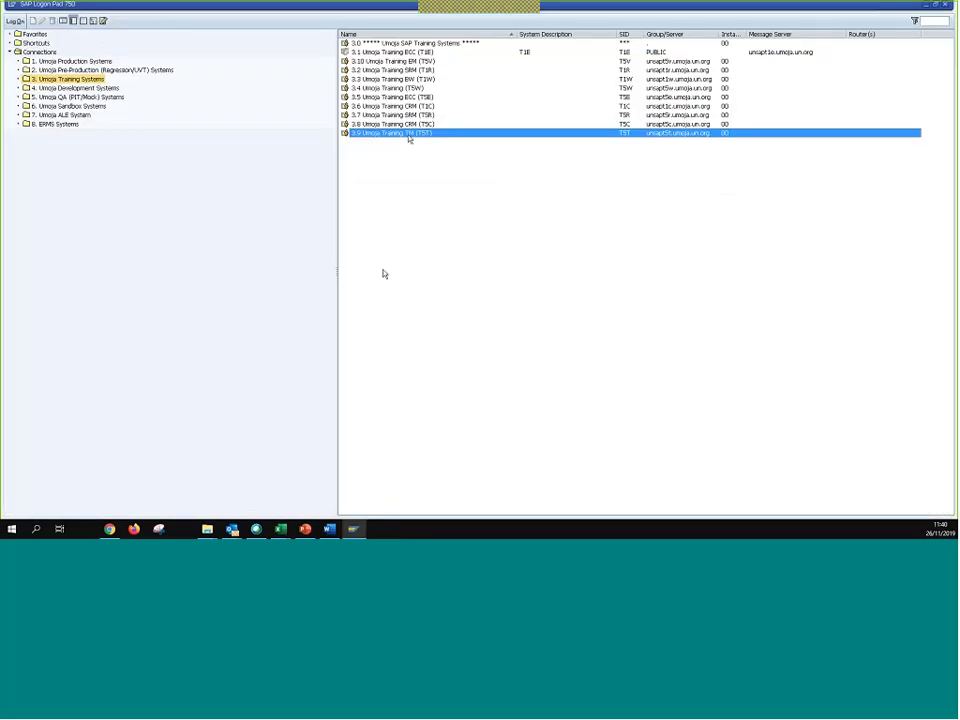
pyautogui.press('Return')
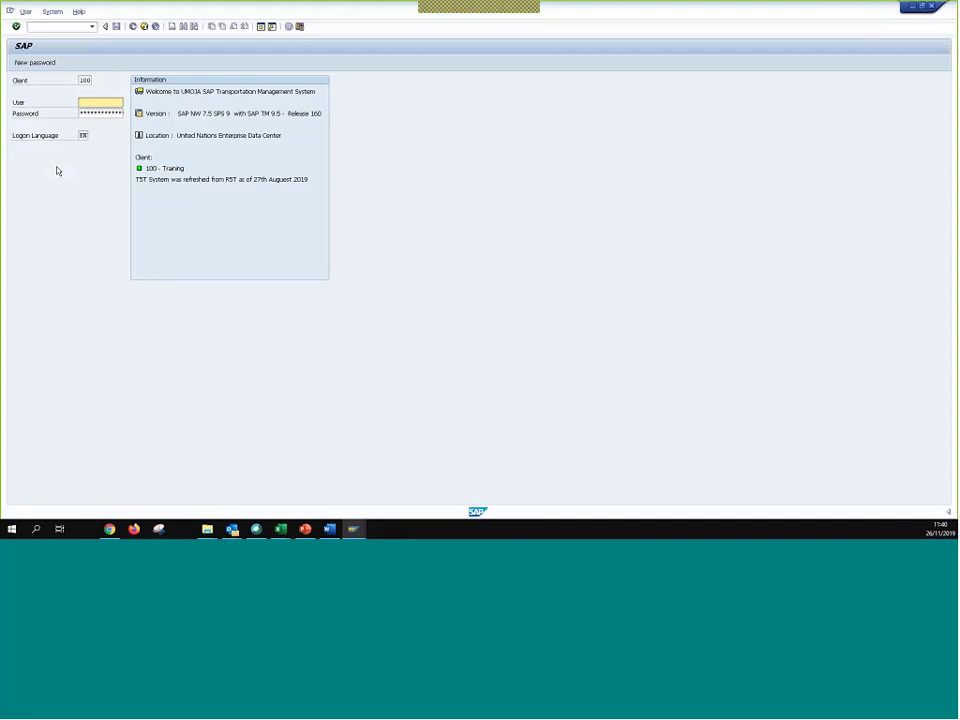
pyautogui.write('e')
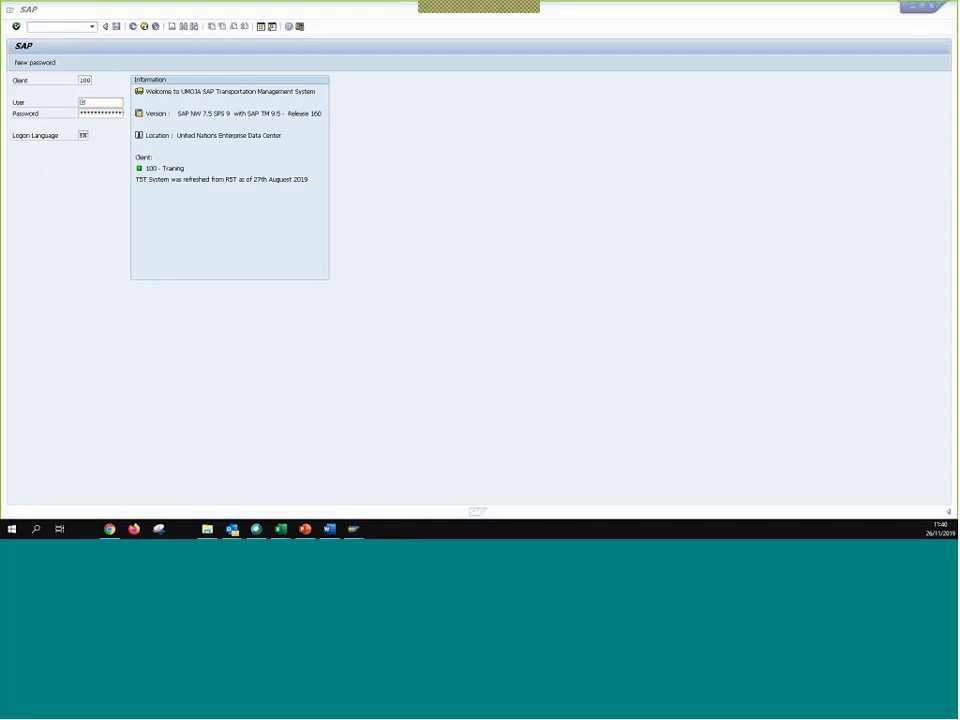
pyautogui.click(98, 103)
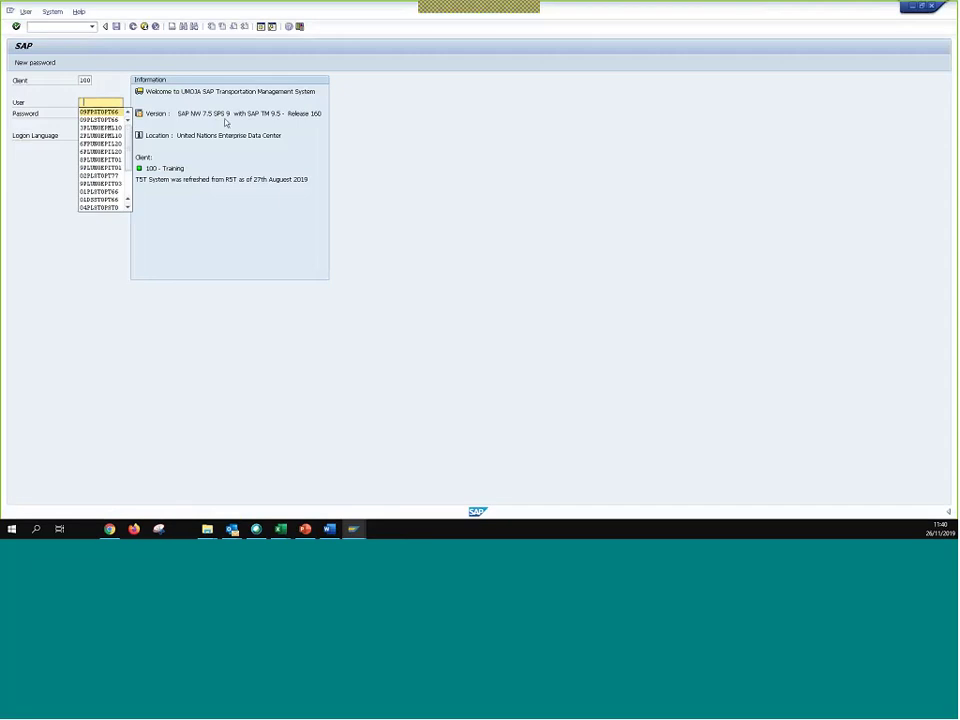
pyautogui.click(395, 168)
# - Copy the TS.07 transportation planner's user ID from the Word user table and return to SAP
pyautogui.hotkey('alt', 'Tab')
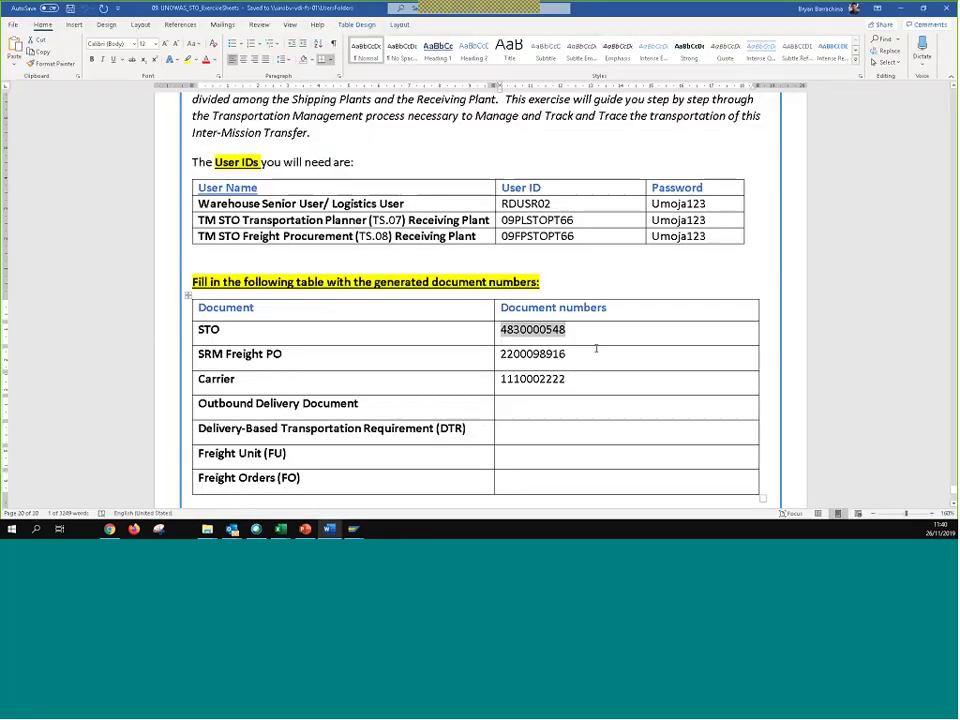
pyautogui.moveTo(199, 220); pyautogui.dragTo(574, 220)
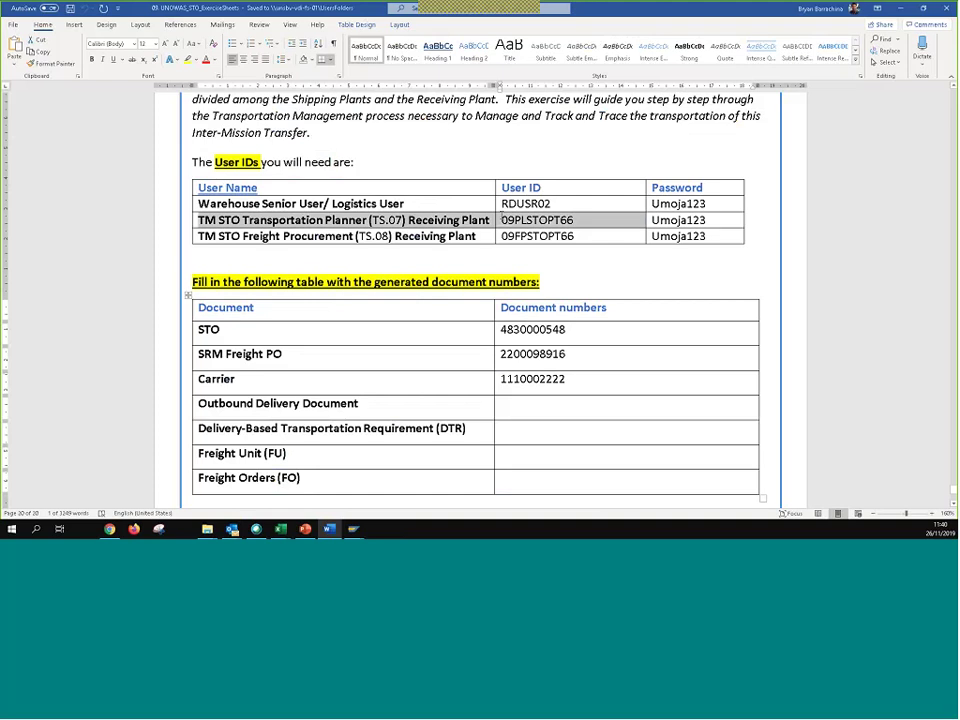
pyautogui.moveTo(503, 220); pyautogui.dragTo(557, 222)
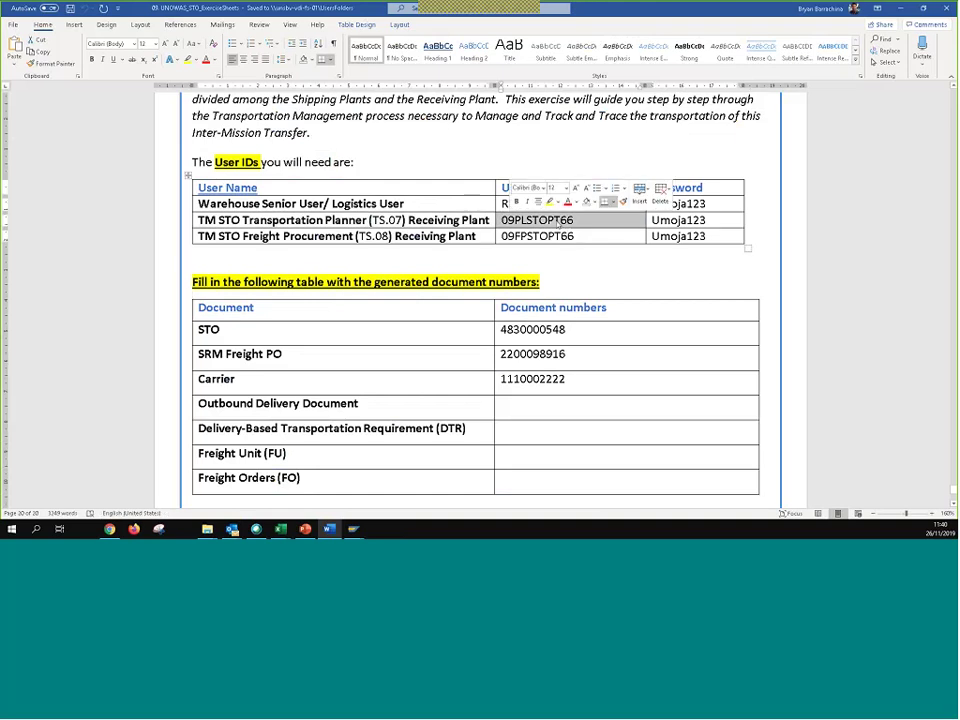
pyautogui.click(545, 220)
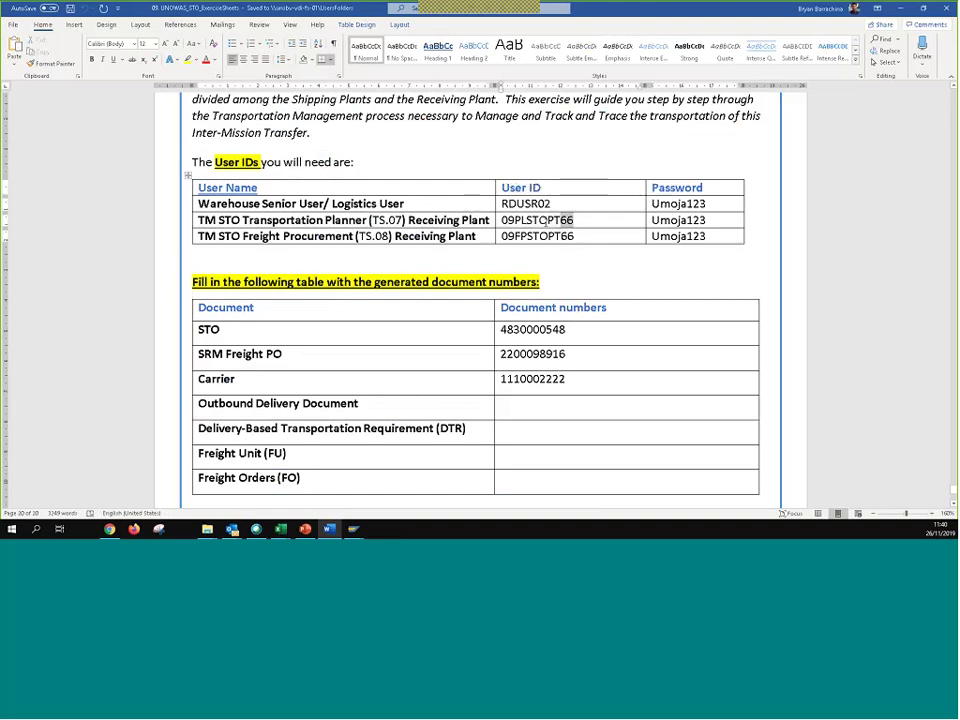
pyautogui.moveTo(560, 220); pyautogui.dragTo(503, 222)
pyautogui.hotkey('ctrl', 'c')
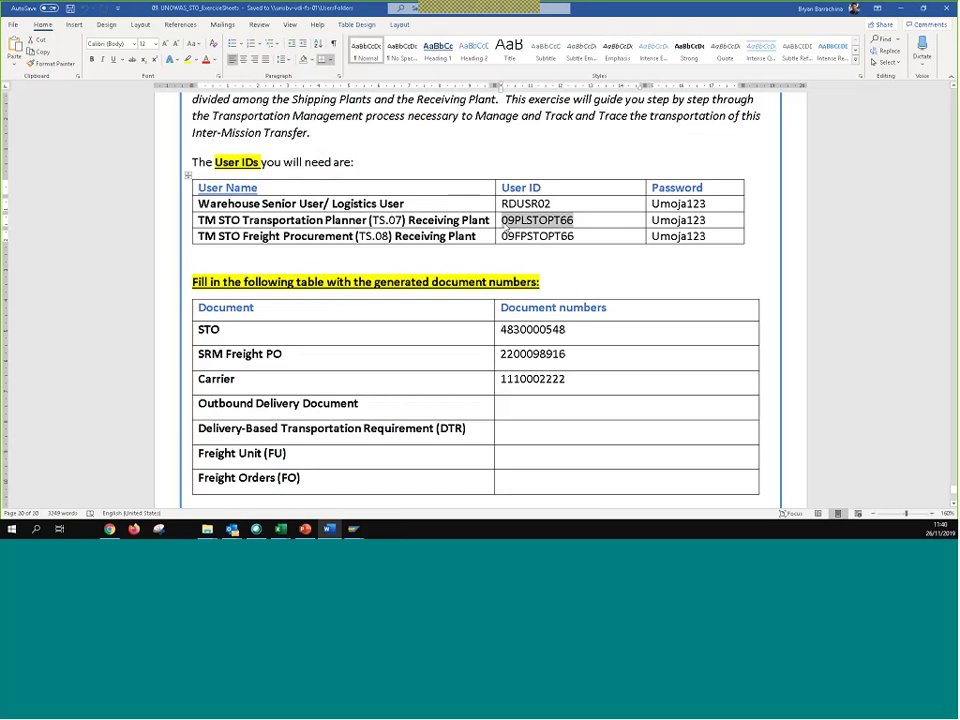
pyautogui.hotkey('alt', 'Tab')
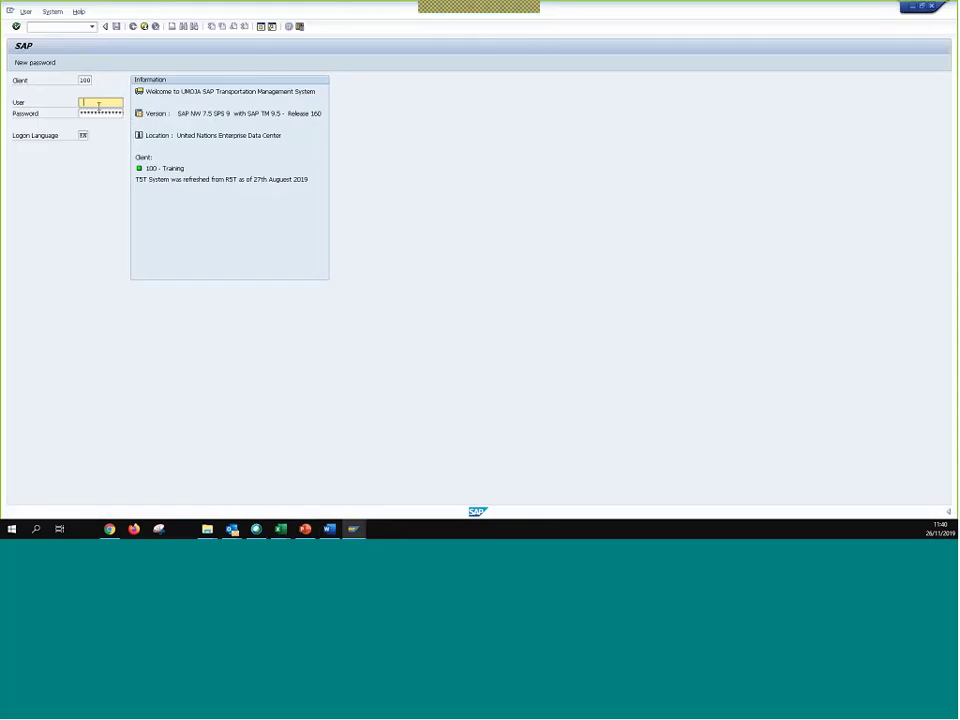
# - Log on to the TM system with the pasted planner user ID and password
pyautogui.hotkey('ctrl', 'v')
pyautogui.click(100, 114)
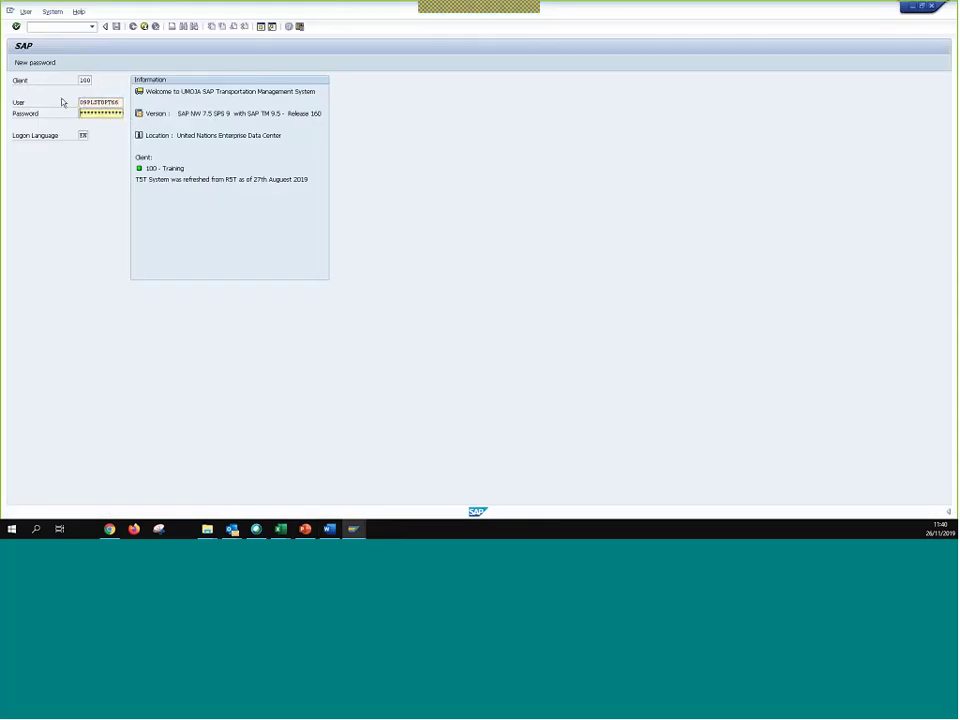
pyautogui.press('Return')
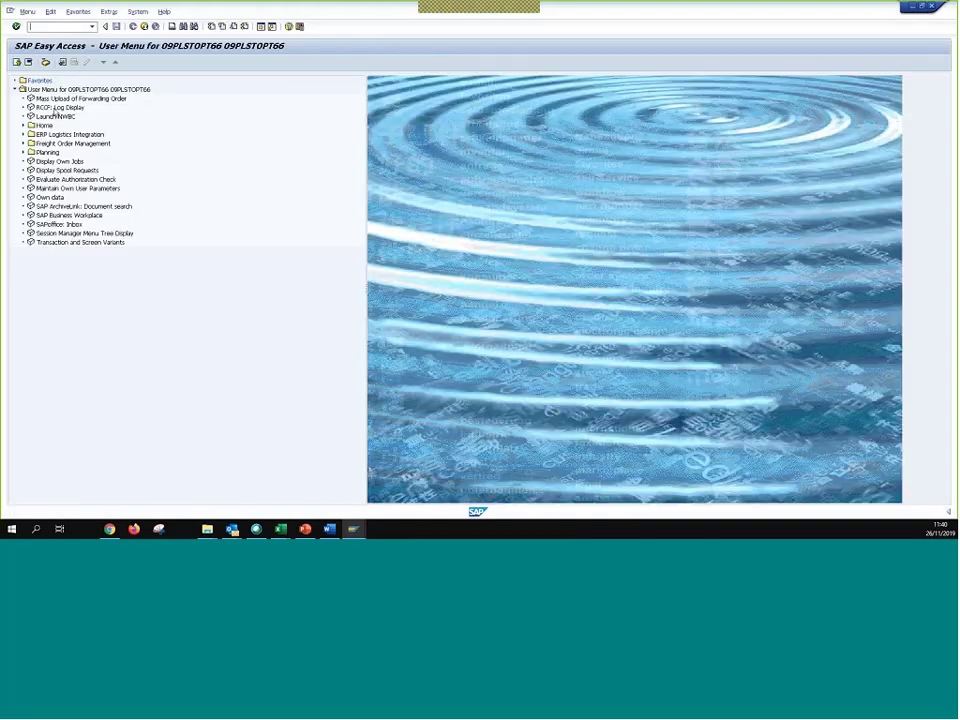
# - Launch NWBC and open Overview Transportation Requirements under ERP Logistics Integration
pyautogui.doubleClick(55, 116)
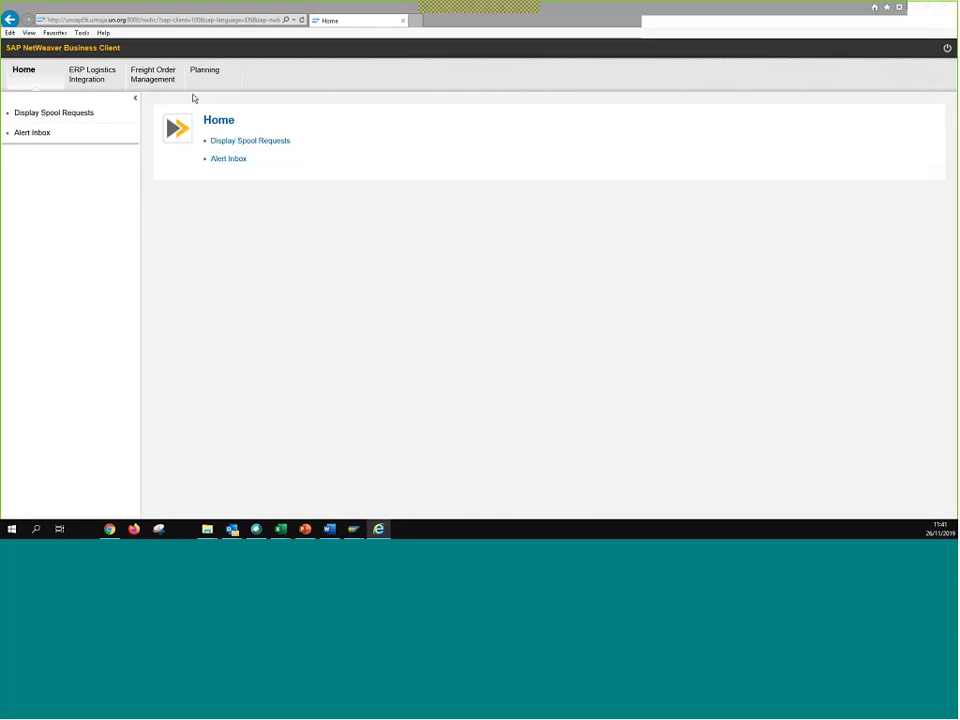
pyautogui.click(92, 74)
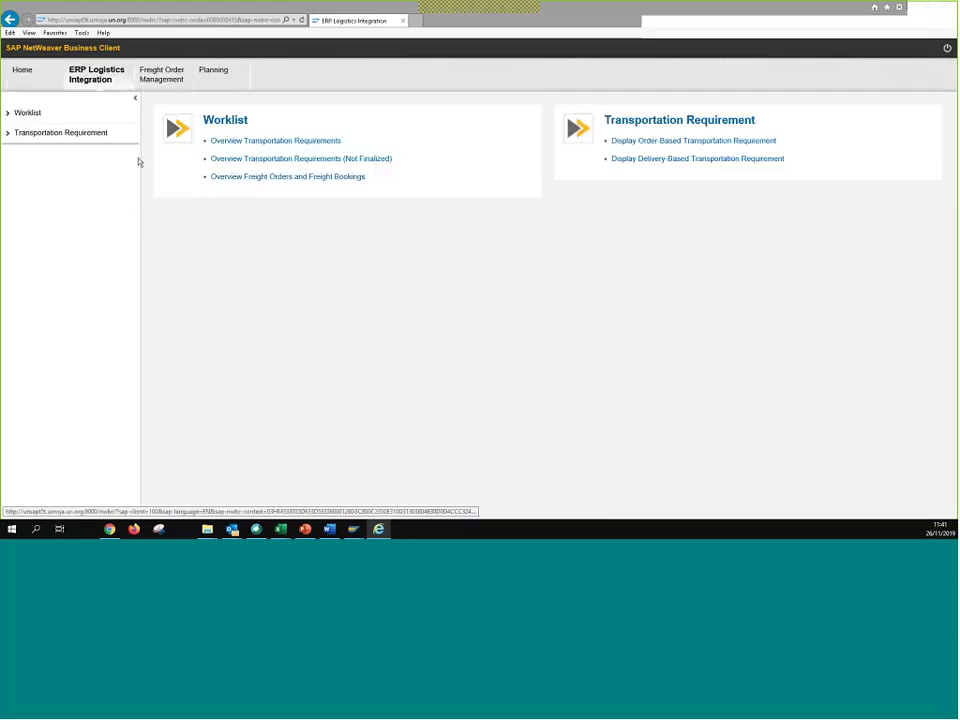
pyautogui.click(275, 140)
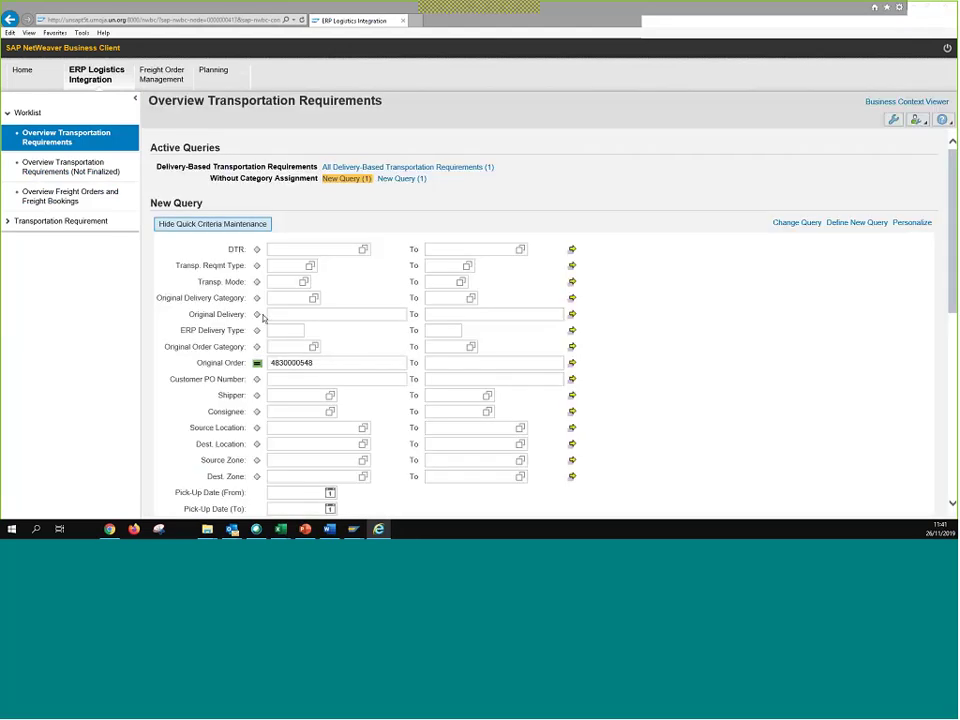
pyautogui.scroll(-2, 454, 304)
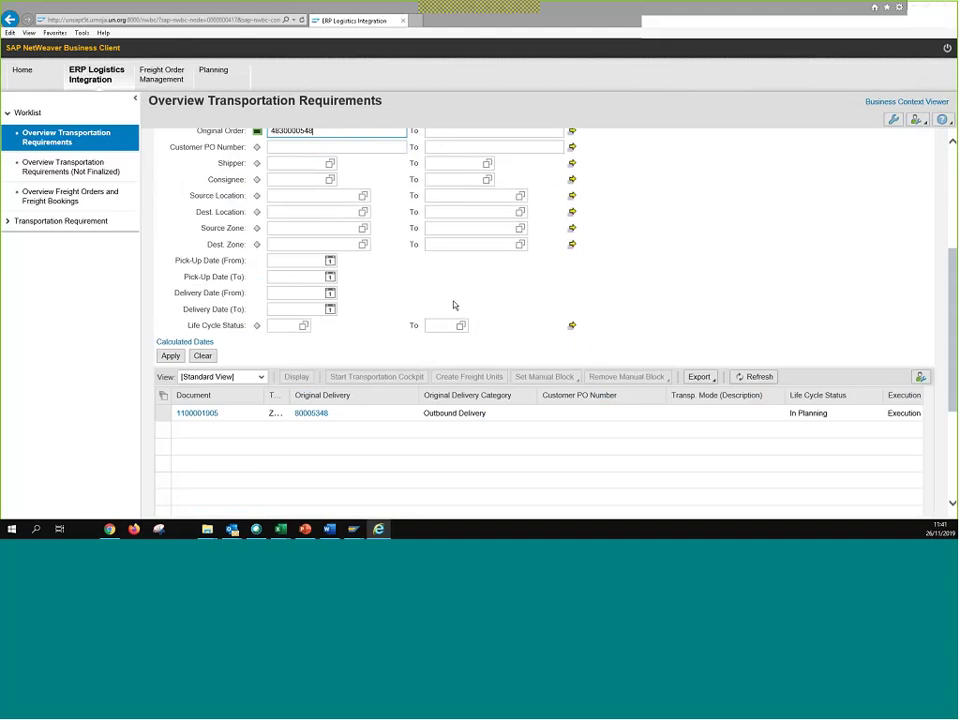
pyautogui.scroll(1, 393, 261)
pyautogui.click(393, 261)
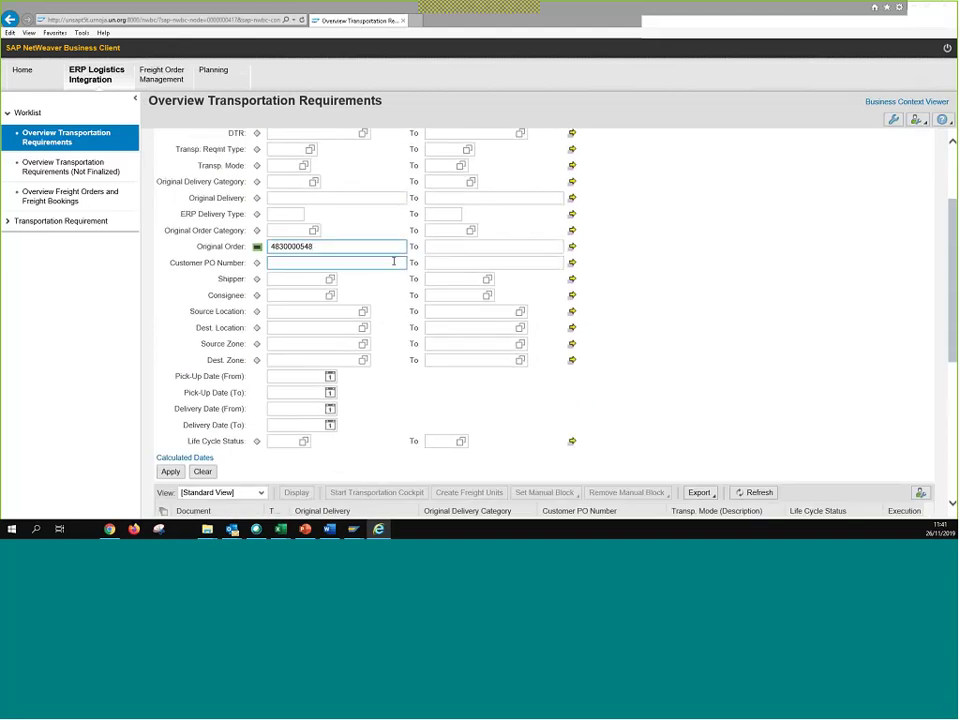
pyautogui.hotkey('alt', 'Tab')
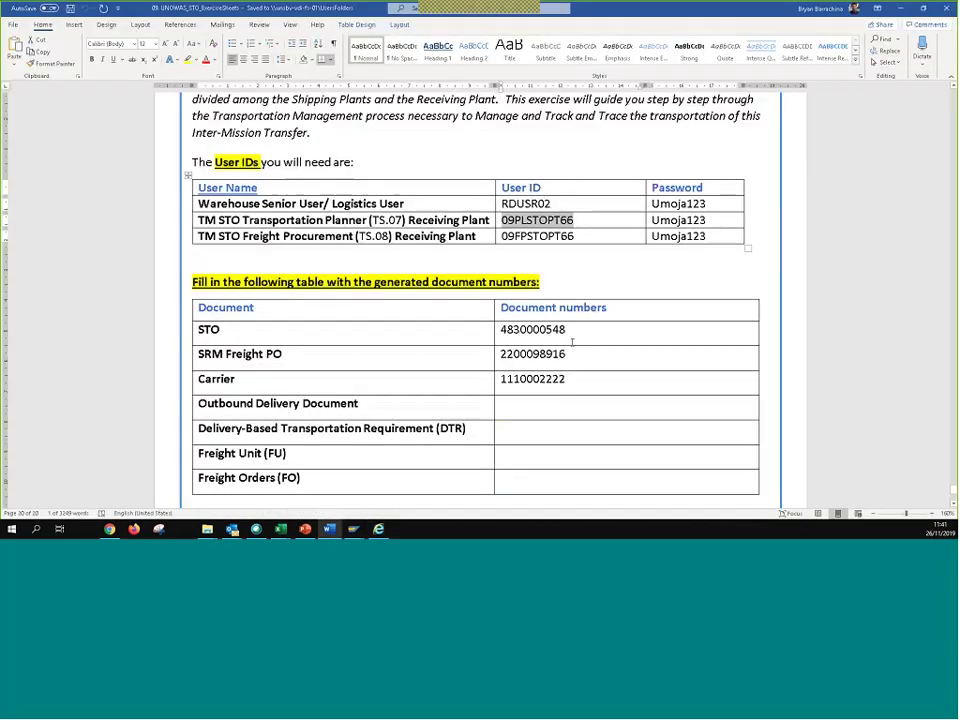
pyautogui.hotkey('alt', 'Tab')
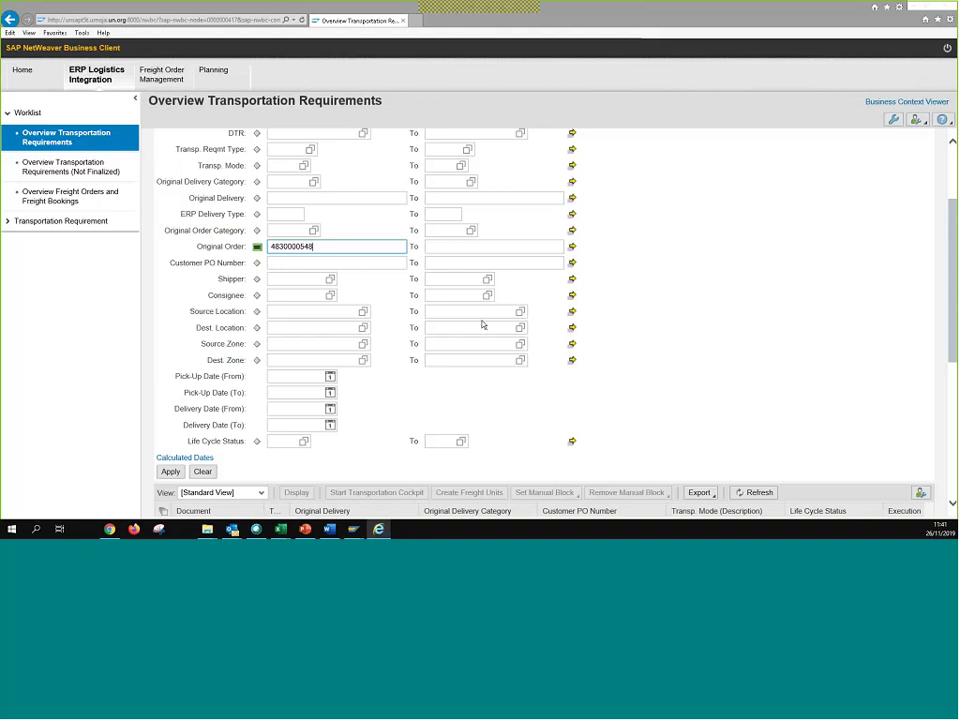
pyautogui.click(172, 473)
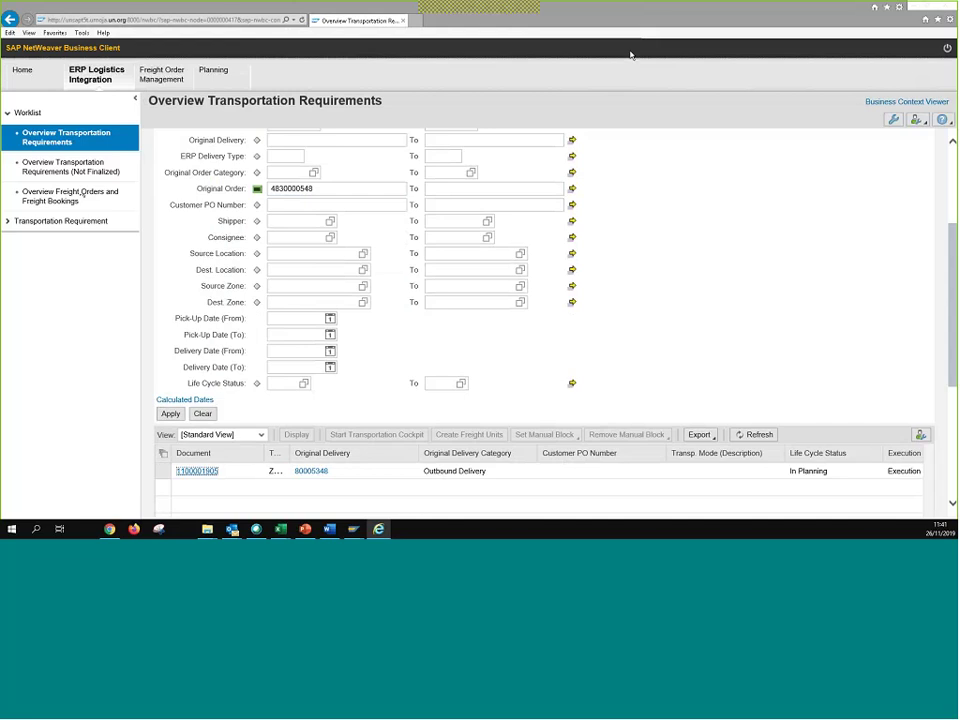
# - Bring the Word exercise sheet with its document-numbers table to the front
pyautogui.hotkey('alt', 'Tab')
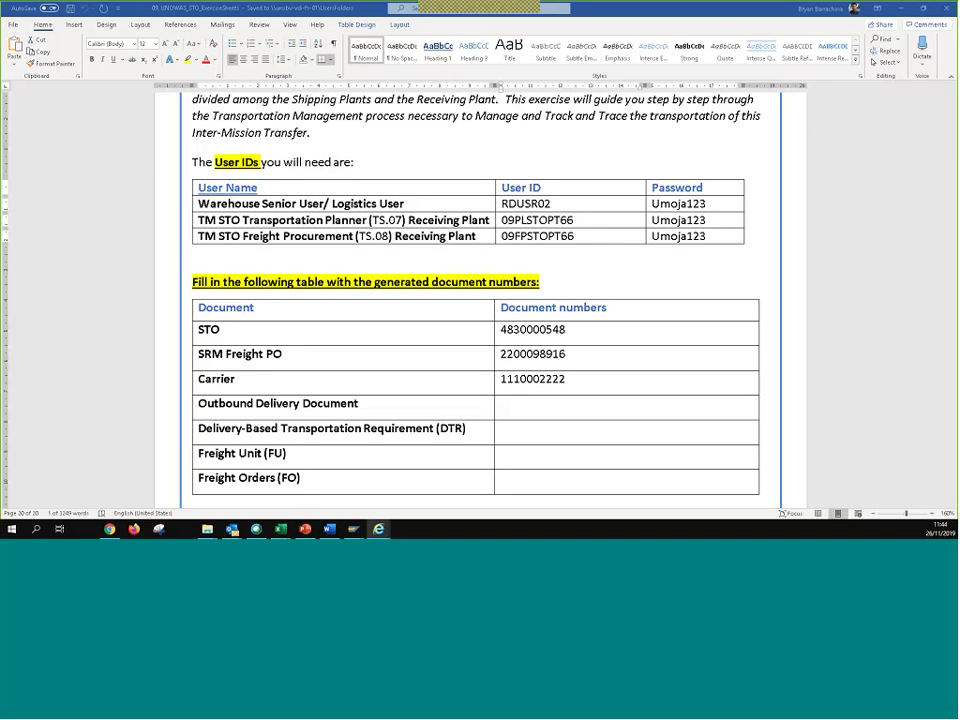
# - Log the transportation planner off SAP GUI, confirming the Log Off prompt
pyautogui.click(378, 529)
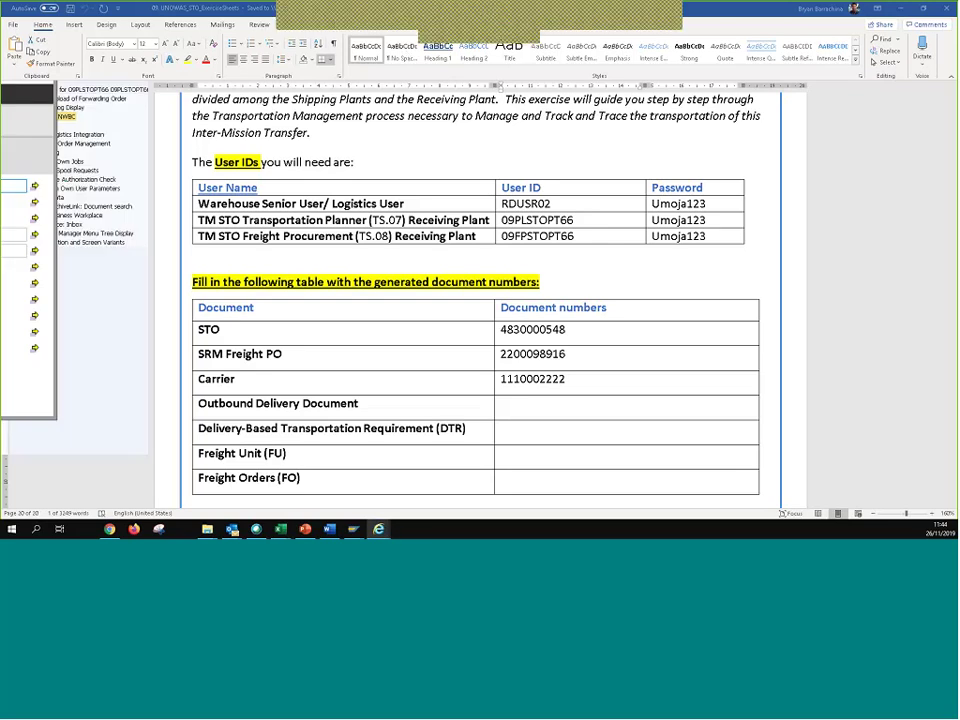
pyautogui.scroll(3, 542, 144)
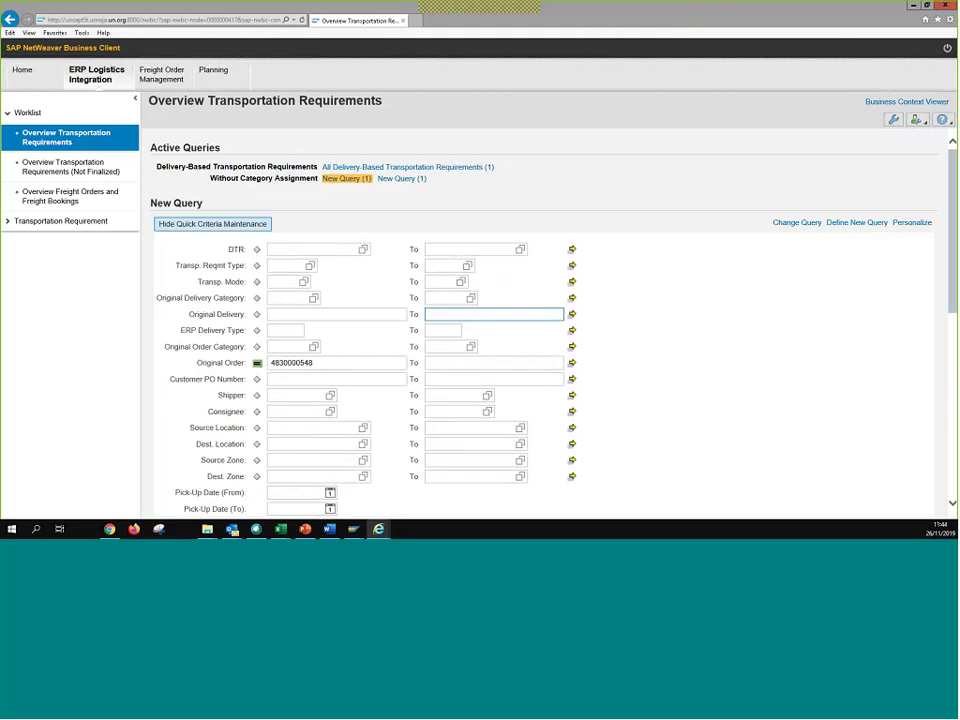
pyautogui.hotkey('alt', 'Tab')
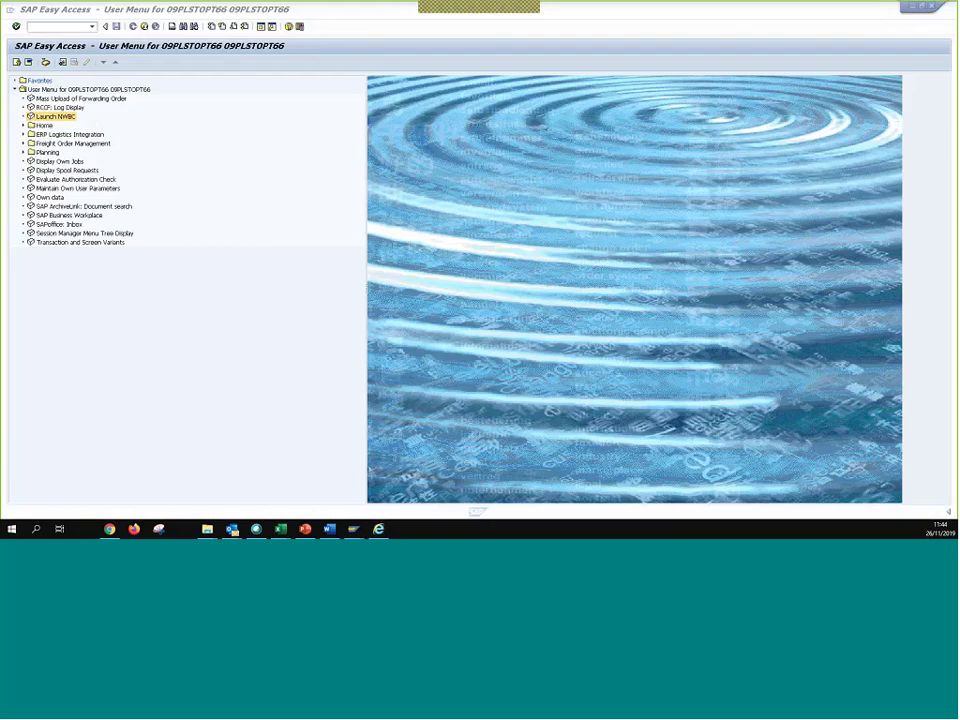
pyautogui.hotkey('alt', 'F4')
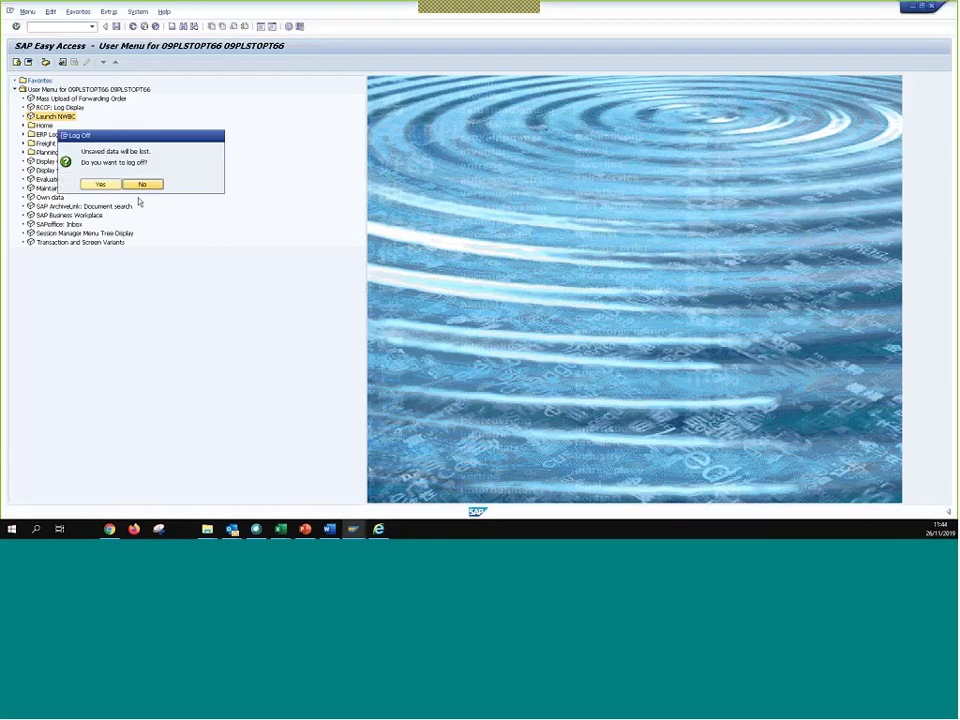
pyautogui.press('Return')
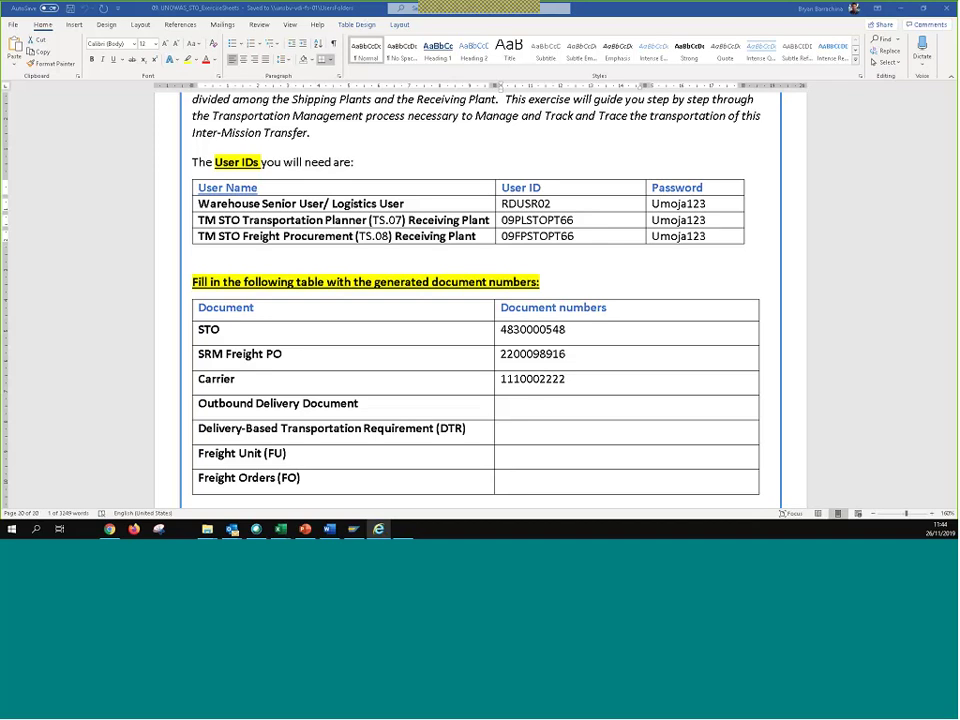
# - Open the Umoja Training TM logon screen from the SAP Logon Pad
pyautogui.doubleClick(537, 220)
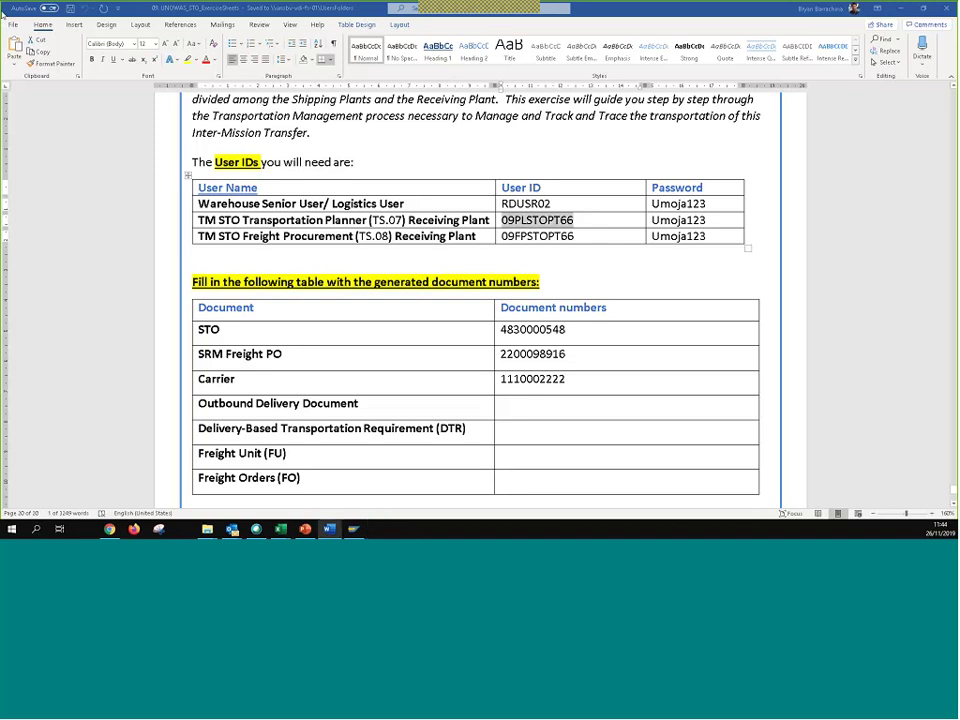
pyautogui.hotkey('alt', 'Tab')
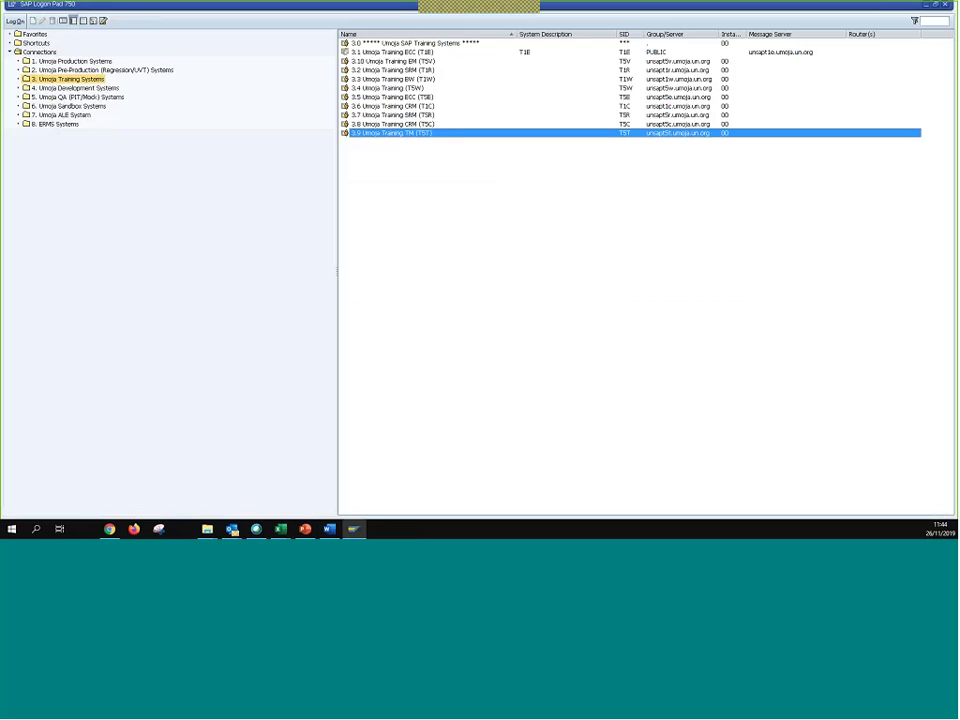
pyautogui.press('Return')
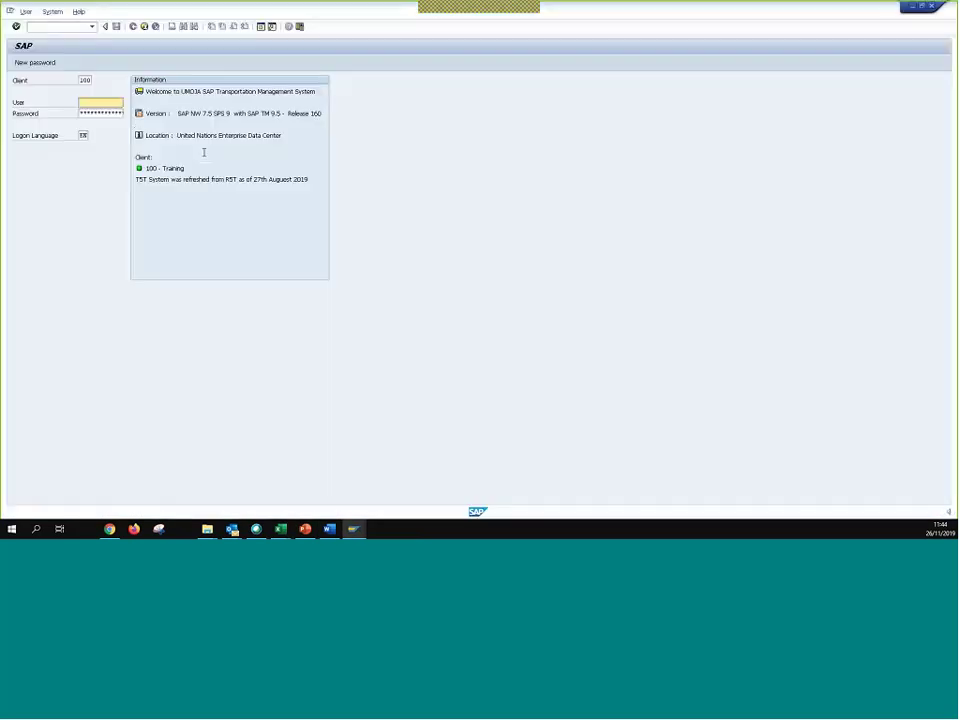
pyautogui.click(118, 102)
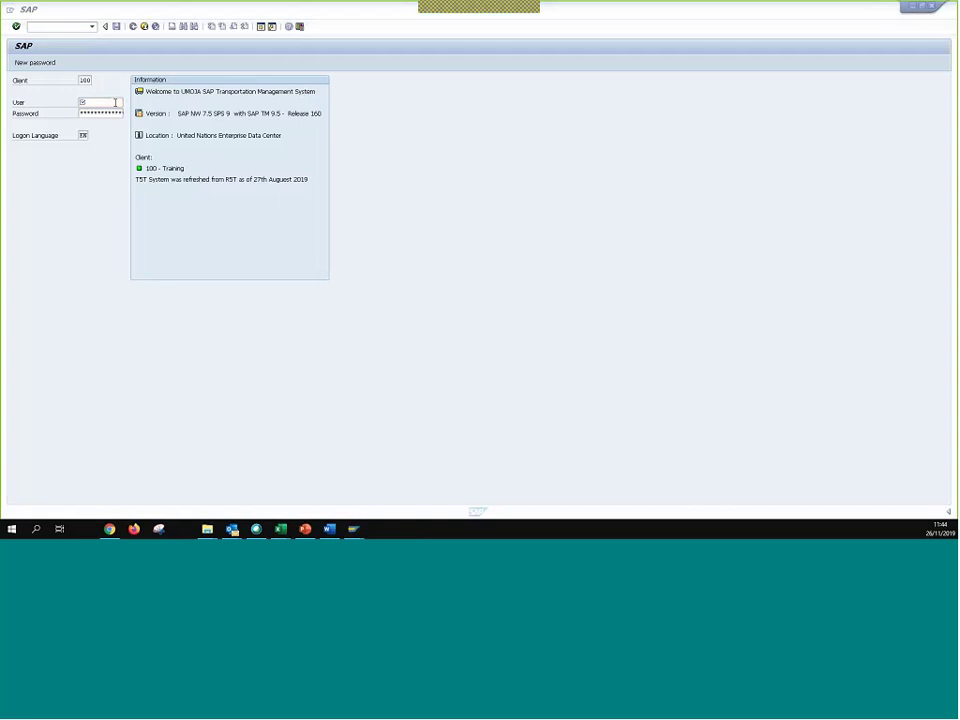
# - Log on with the freight procurement user ID copied from Word and its password
pyautogui.hotkey('alt', 'Tab')
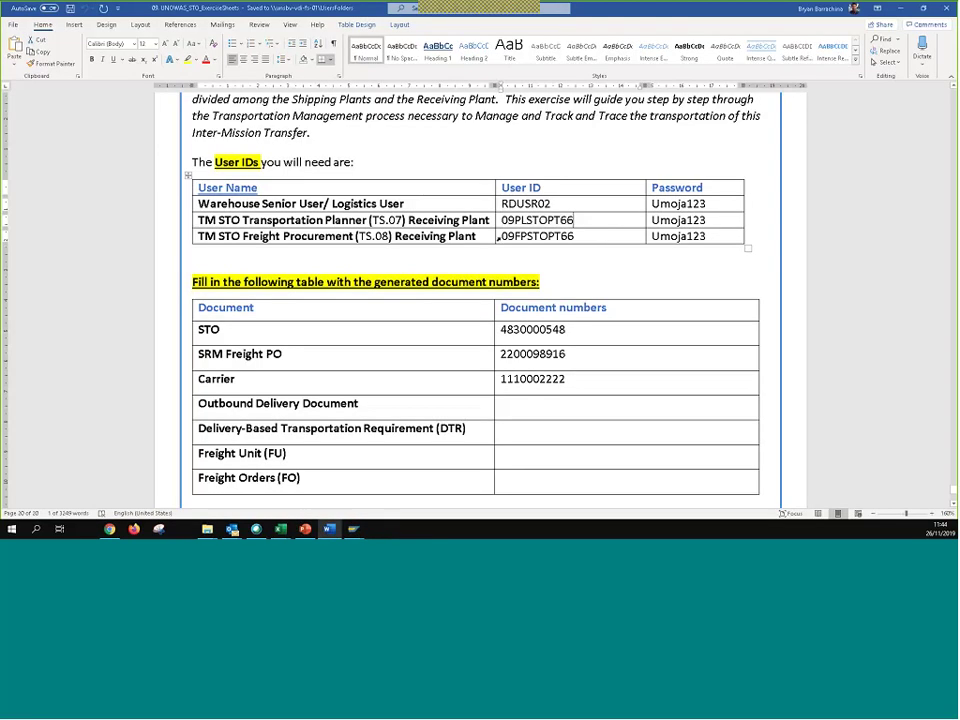
pyautogui.moveTo(498, 238); pyautogui.dragTo(577, 236)
pyautogui.hotkey('ctrl', 'c')
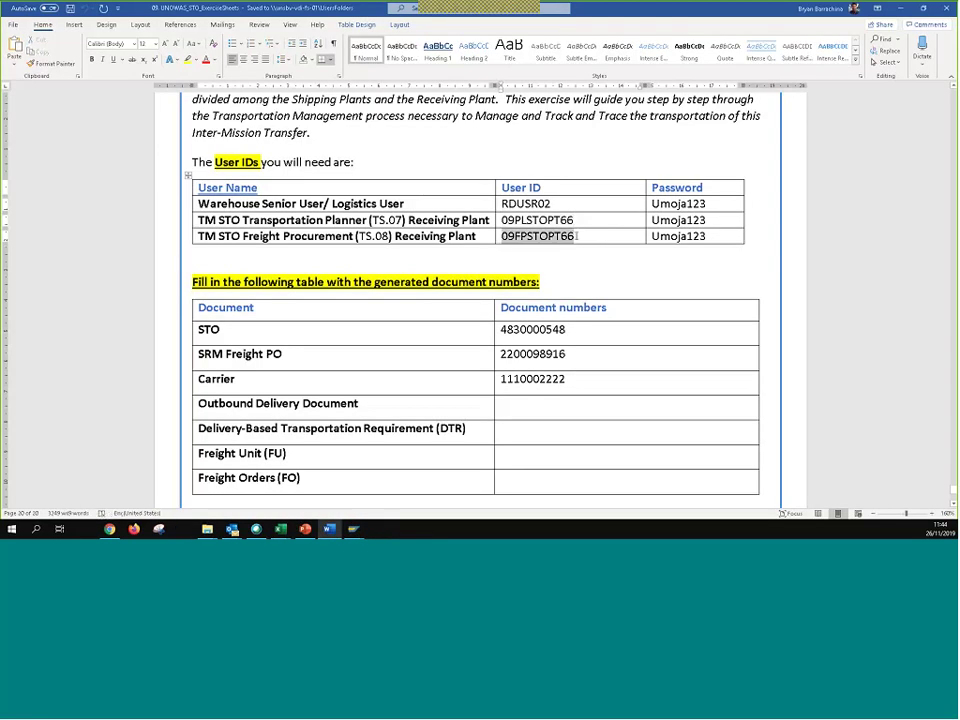
pyautogui.click(577, 237)
pyautogui.hotkey('alt', 'Tab')
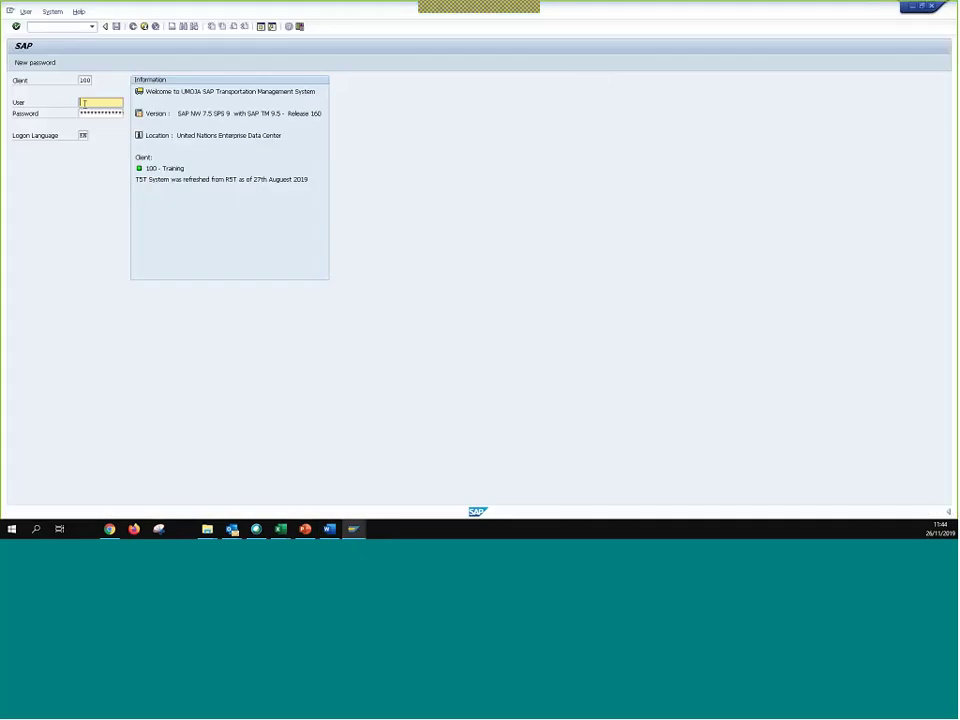
pyautogui.hotkey('ctrl', 'v')
pyautogui.press('Tab')
pyautogui.press('Return')
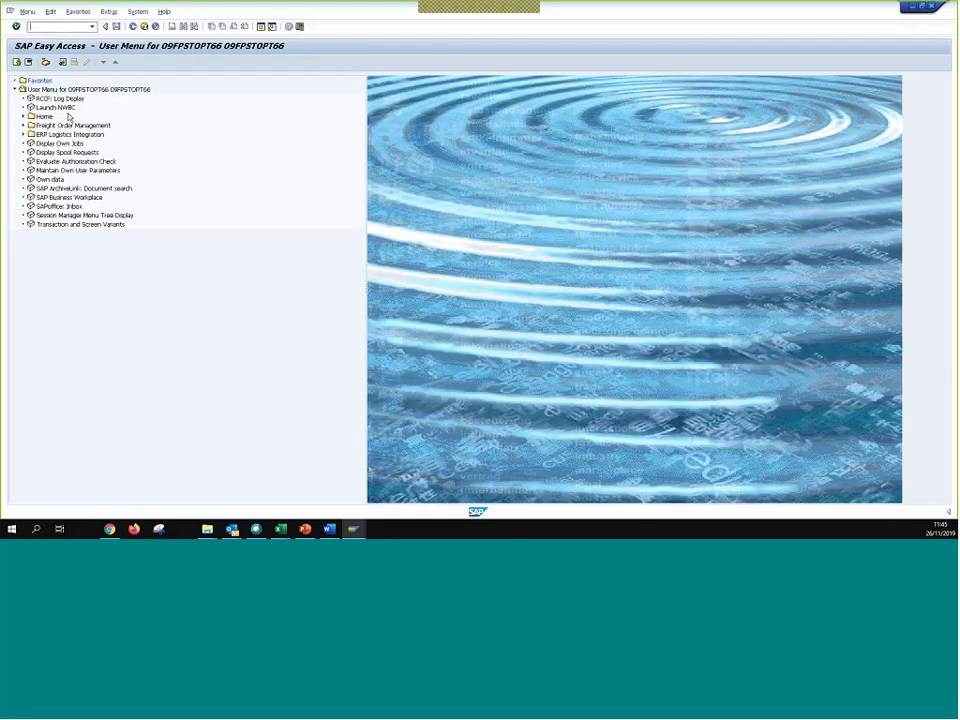
# - Launch NWBC and go to Overview Freight Orders under Freight Order Management
pyautogui.doubleClick(56, 107)
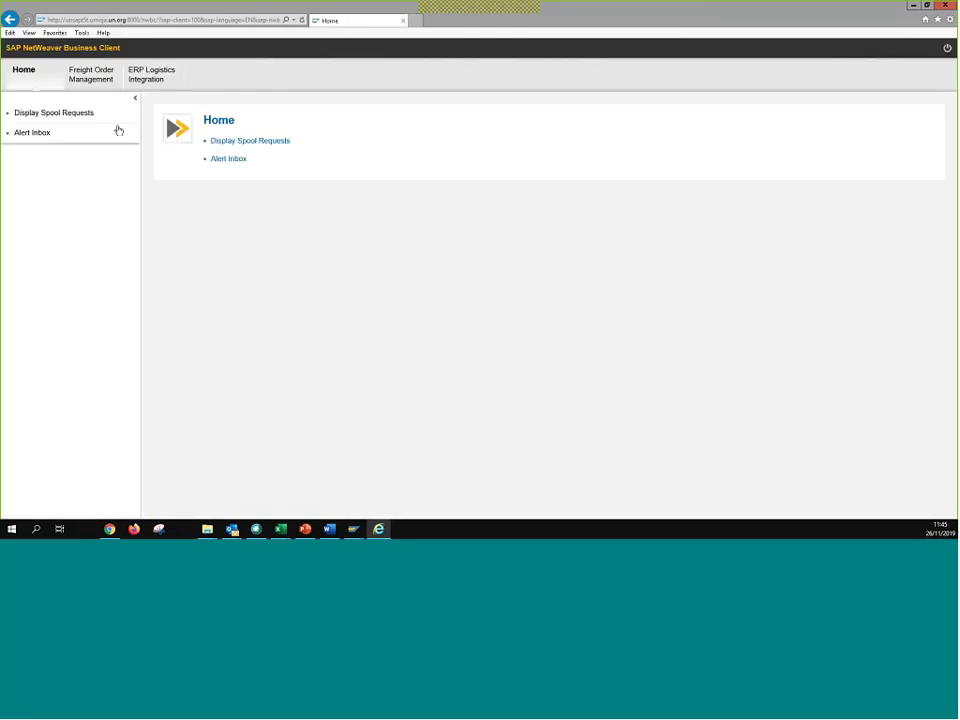
pyautogui.click(91, 75)
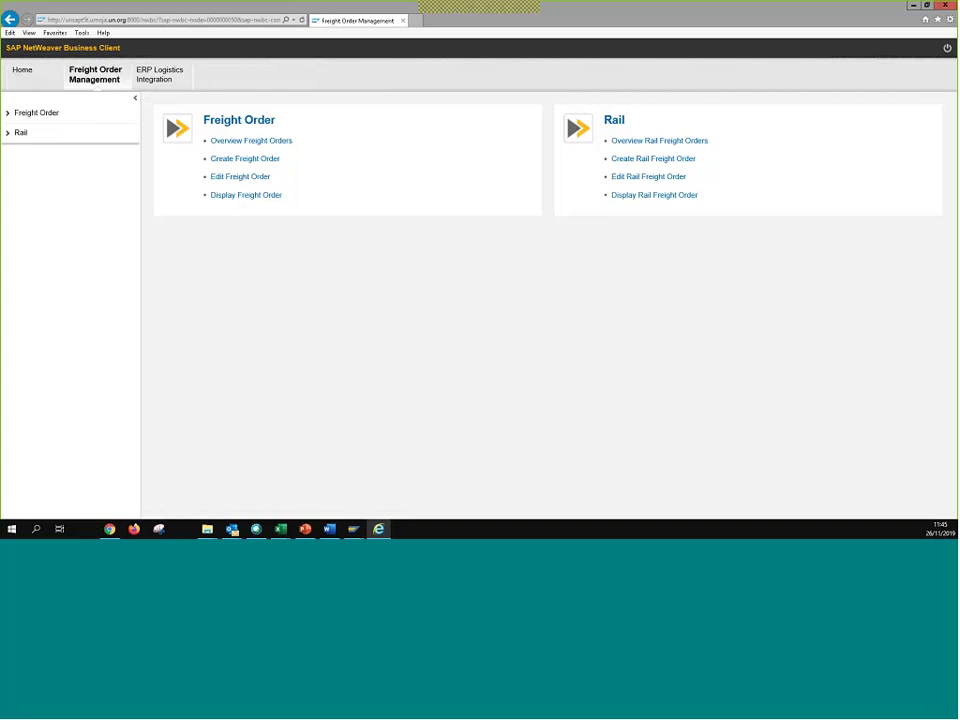
pyautogui.click(255, 141)
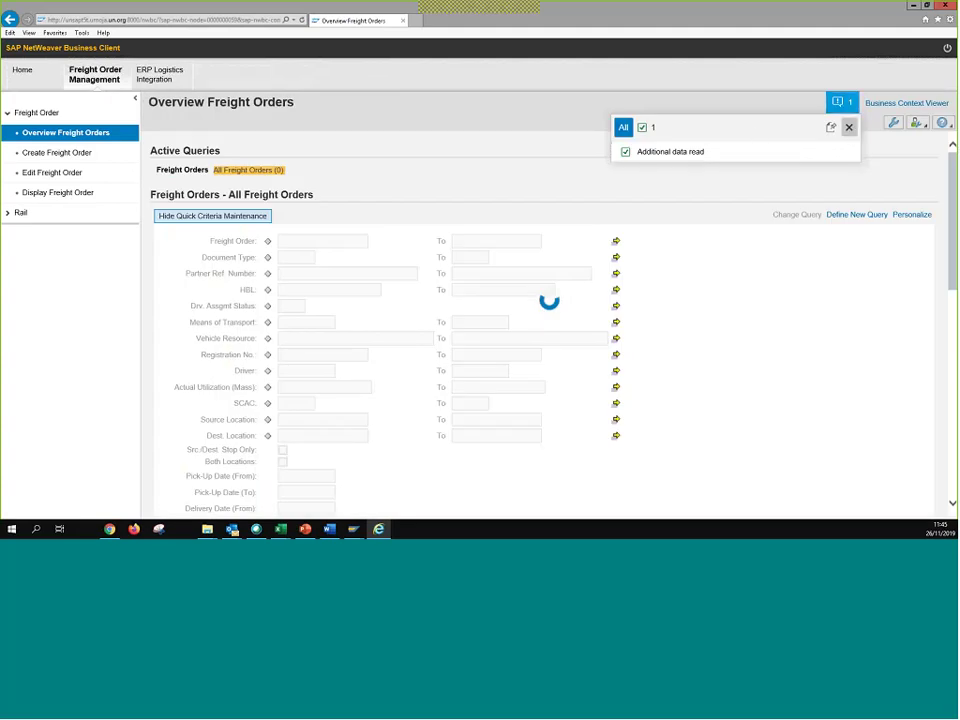
pyautogui.click(849, 127)
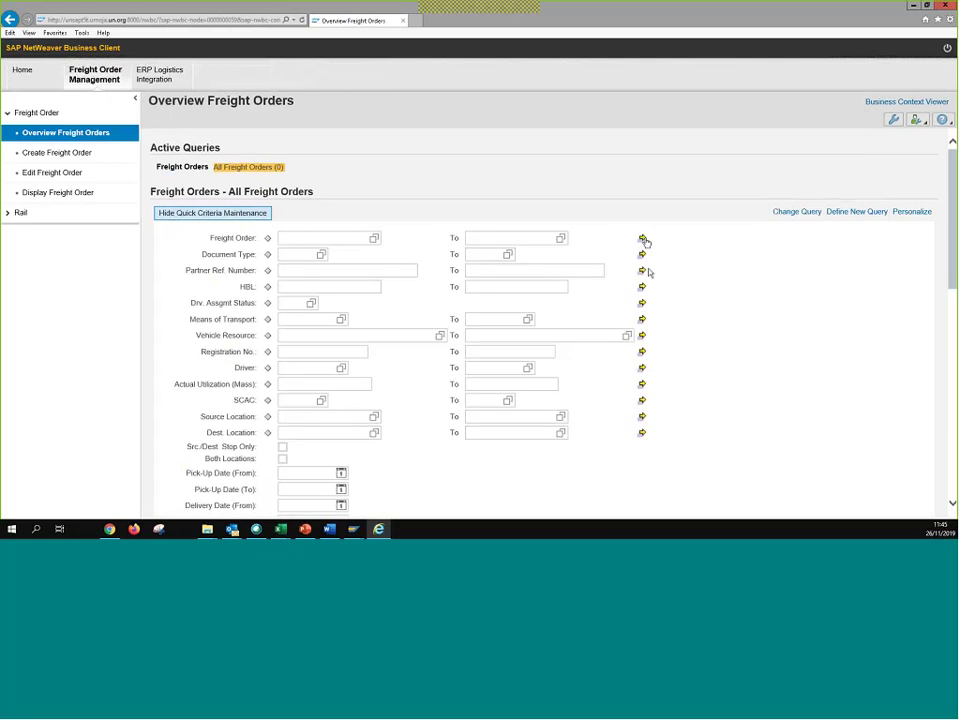
pyautogui.click(643, 240)
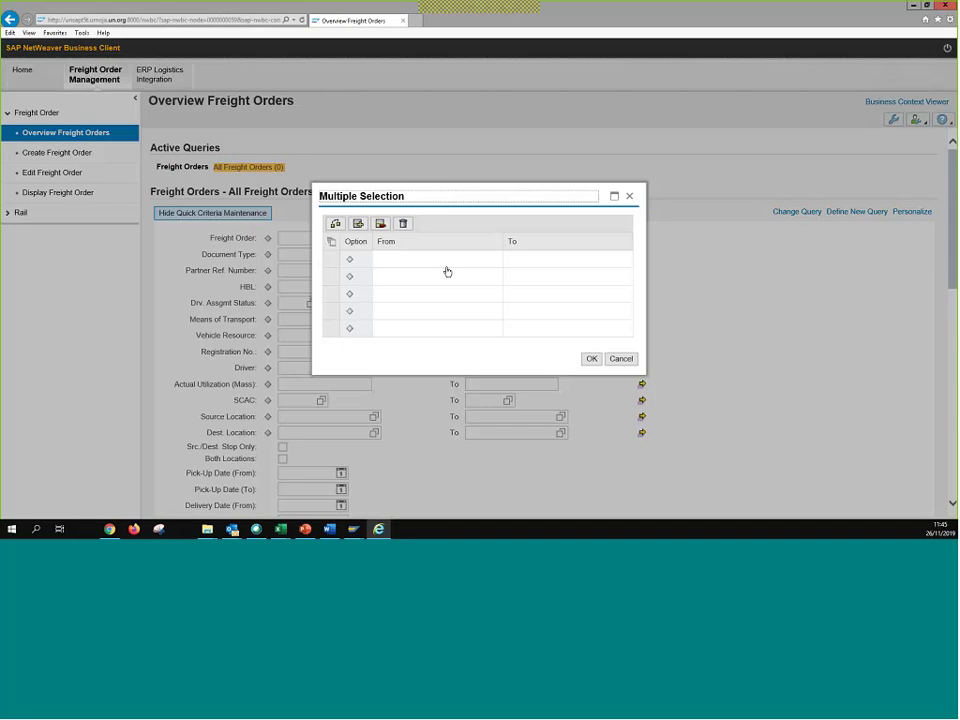
pyautogui.click(447, 259)
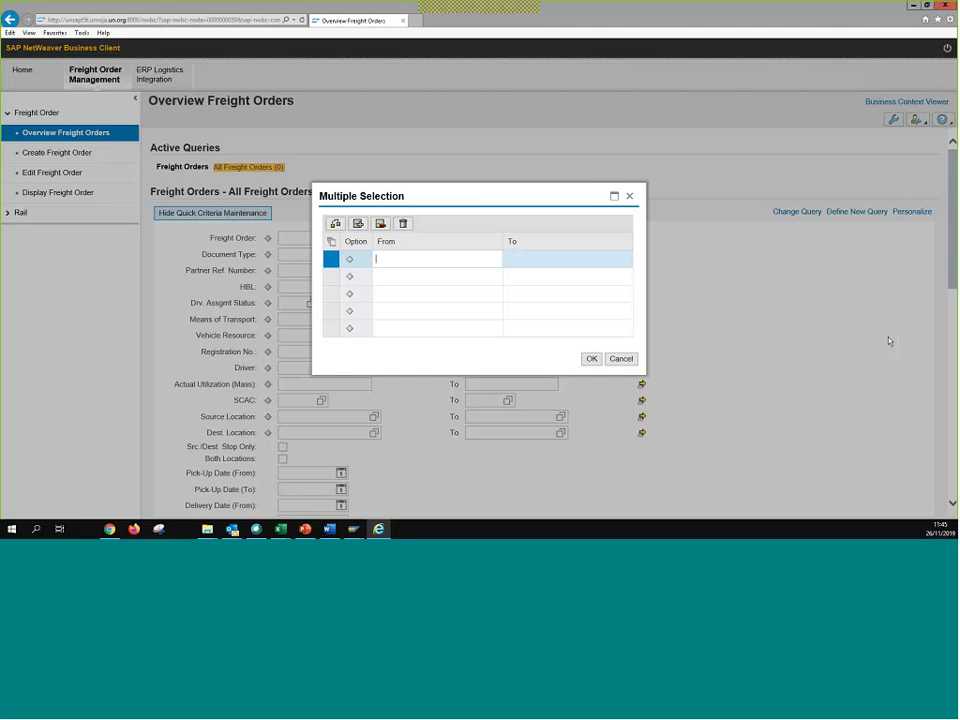
pyautogui.write('61')
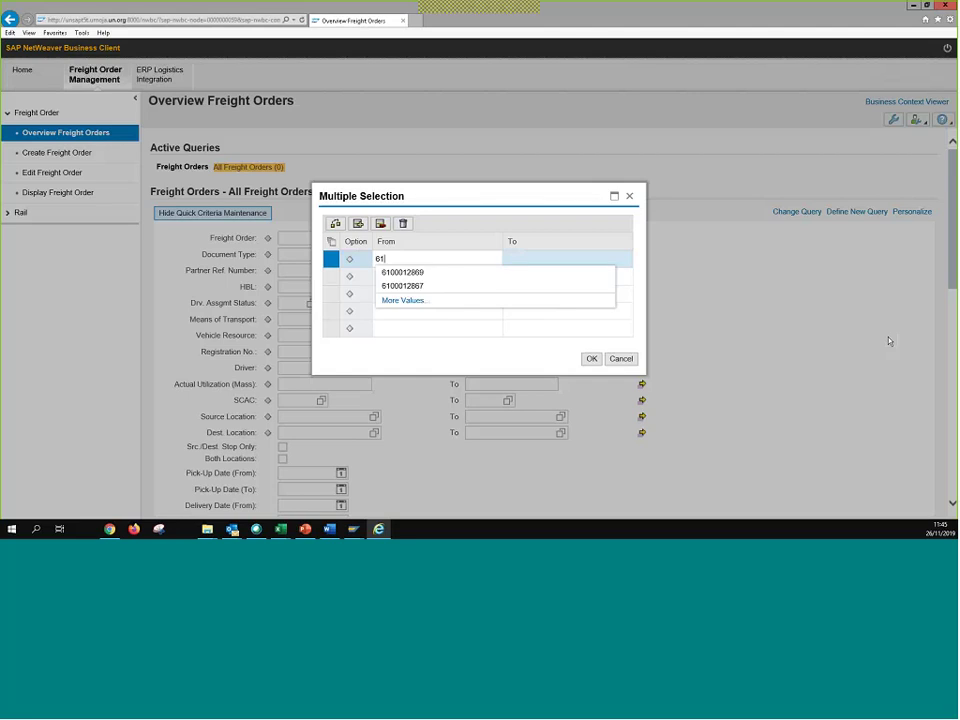
pyautogui.write('00013')
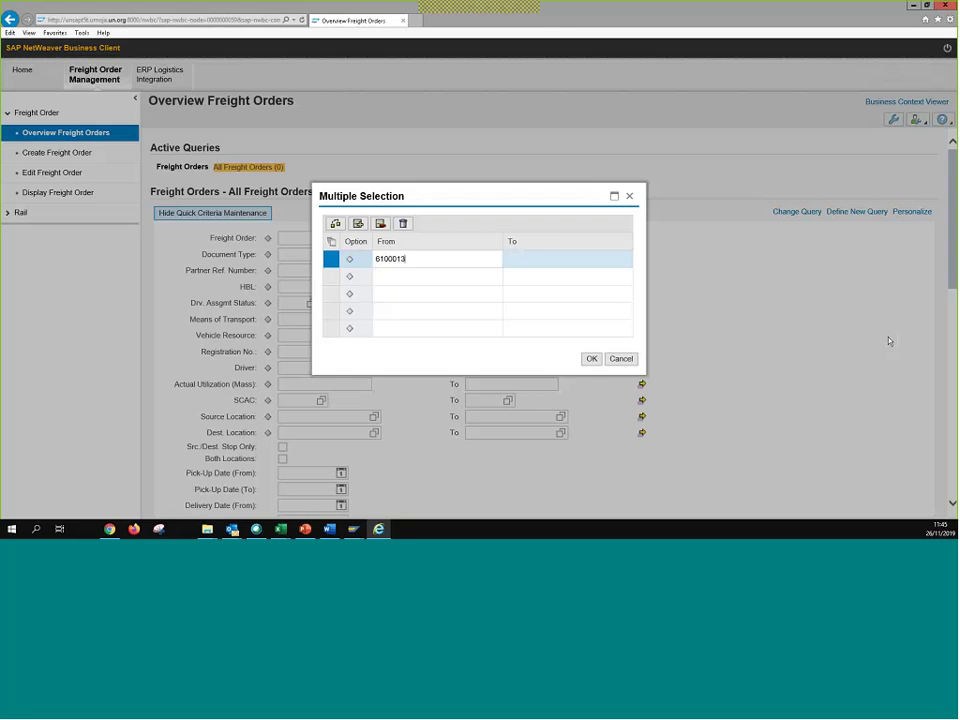
pyautogui.write('591')
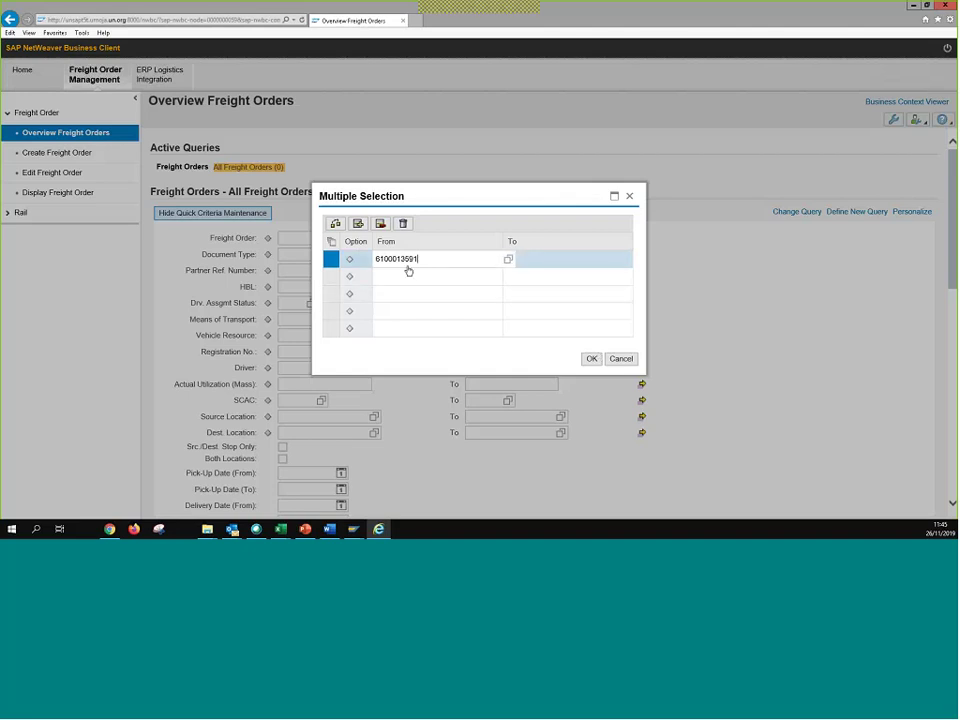
pyautogui.click(589, 359)
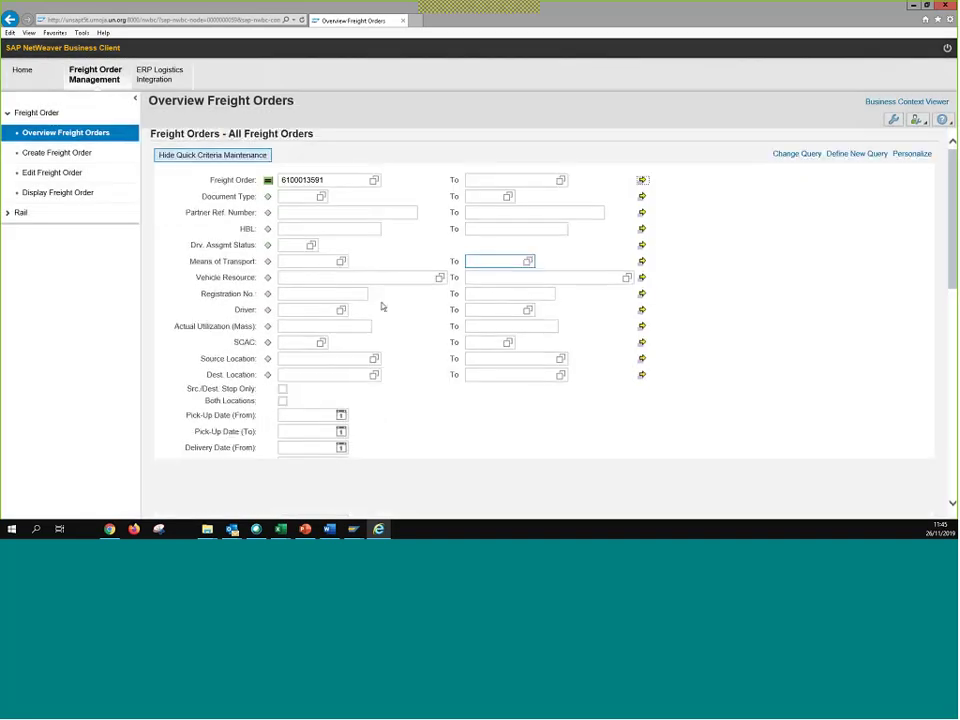
pyautogui.scroll(-10, 381, 306)
pyautogui.click(170, 176)
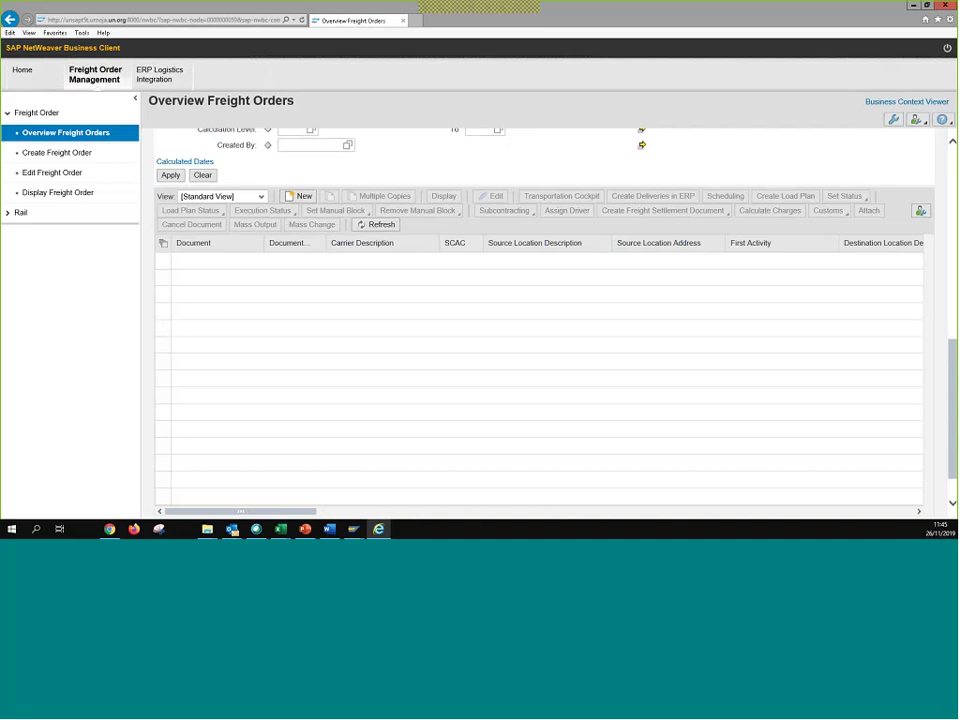
pyautogui.scroll(10, 364, 330)
pyautogui.scroll(2, 326, 196)
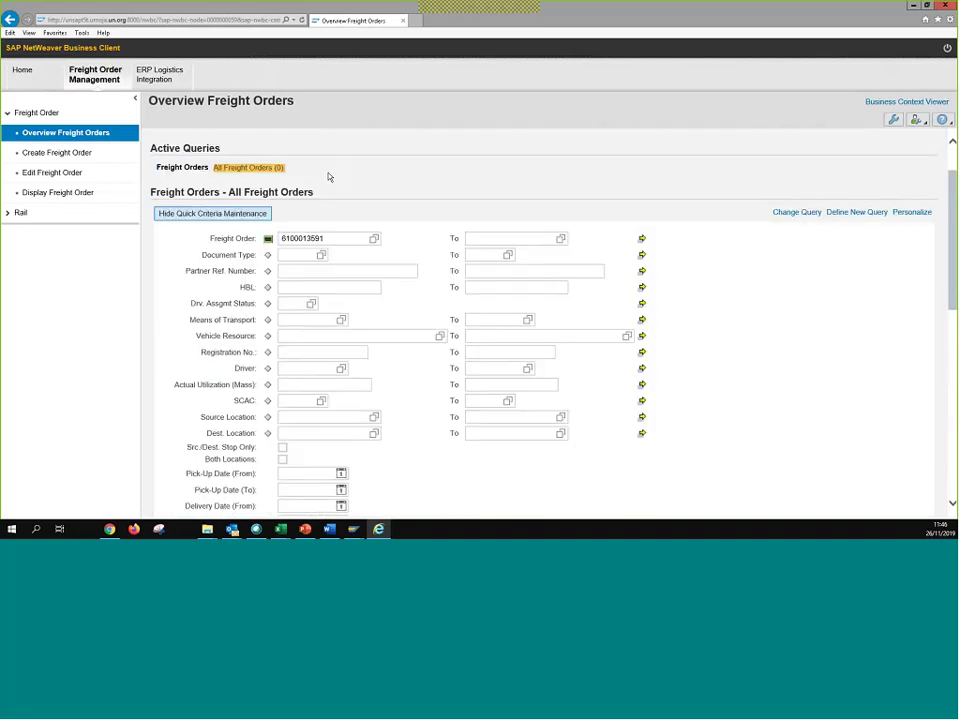
pyautogui.click(642, 239)
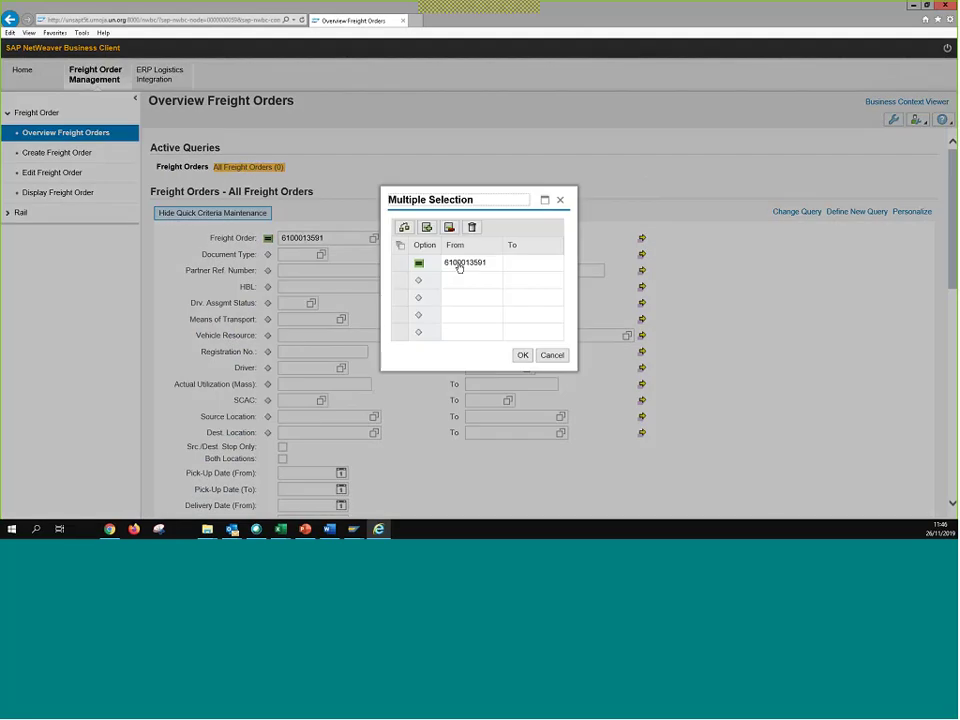
pyautogui.click(475, 282)
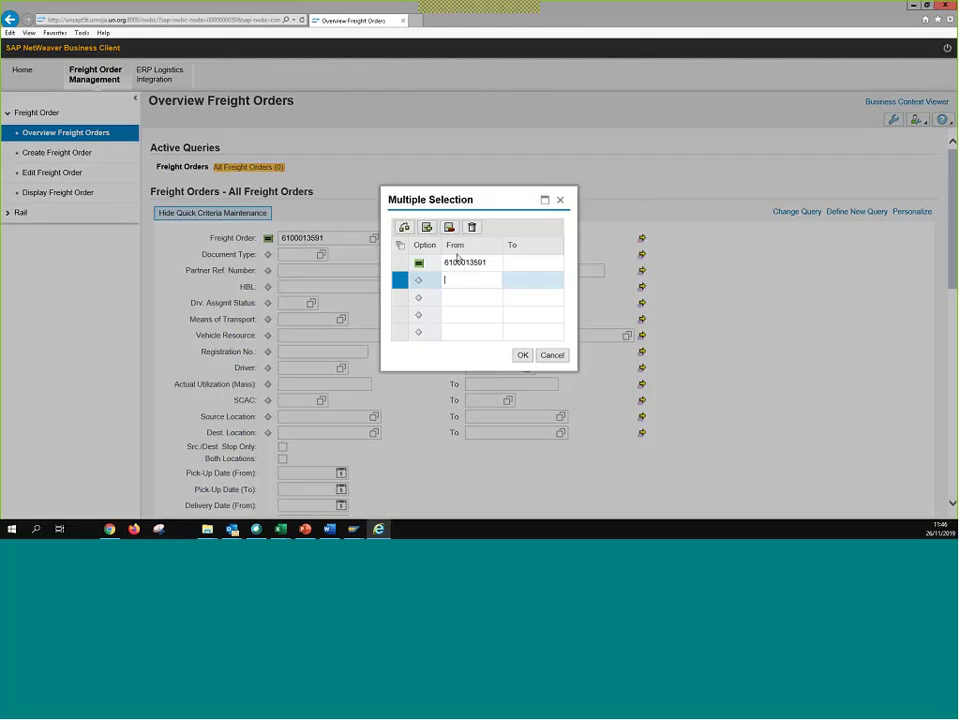
pyautogui.write('61000')
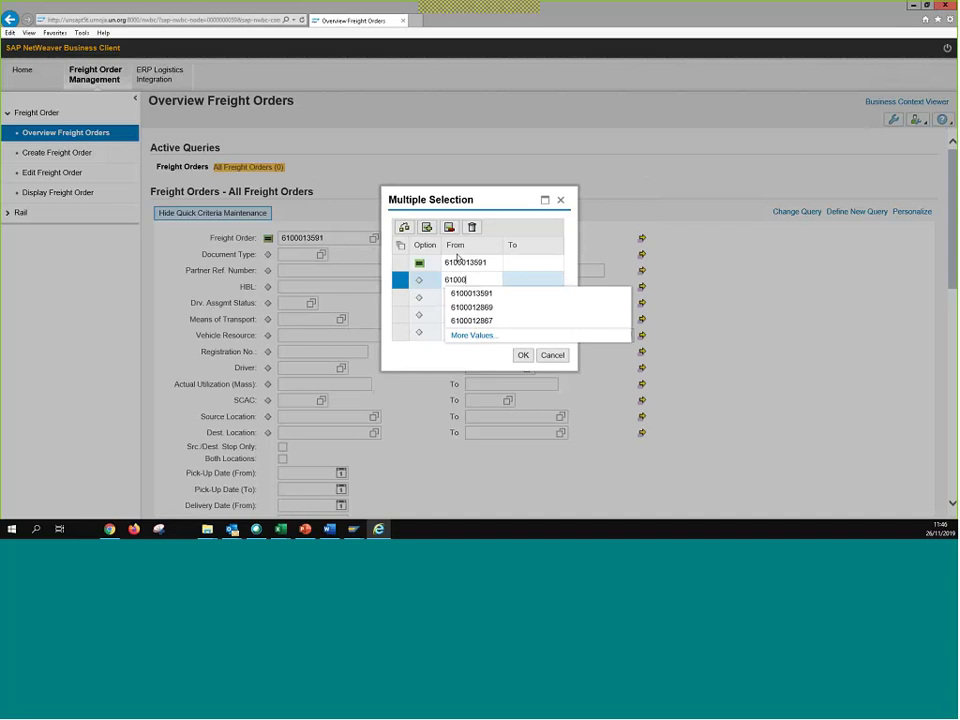
pyautogui.write('13')
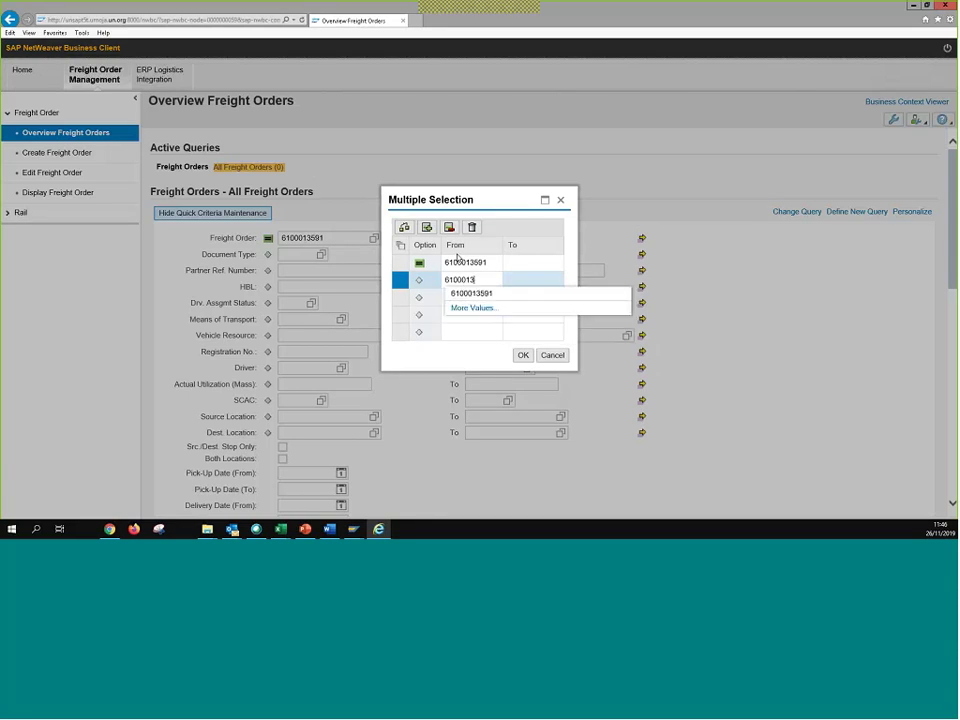
pyautogui.write('592')
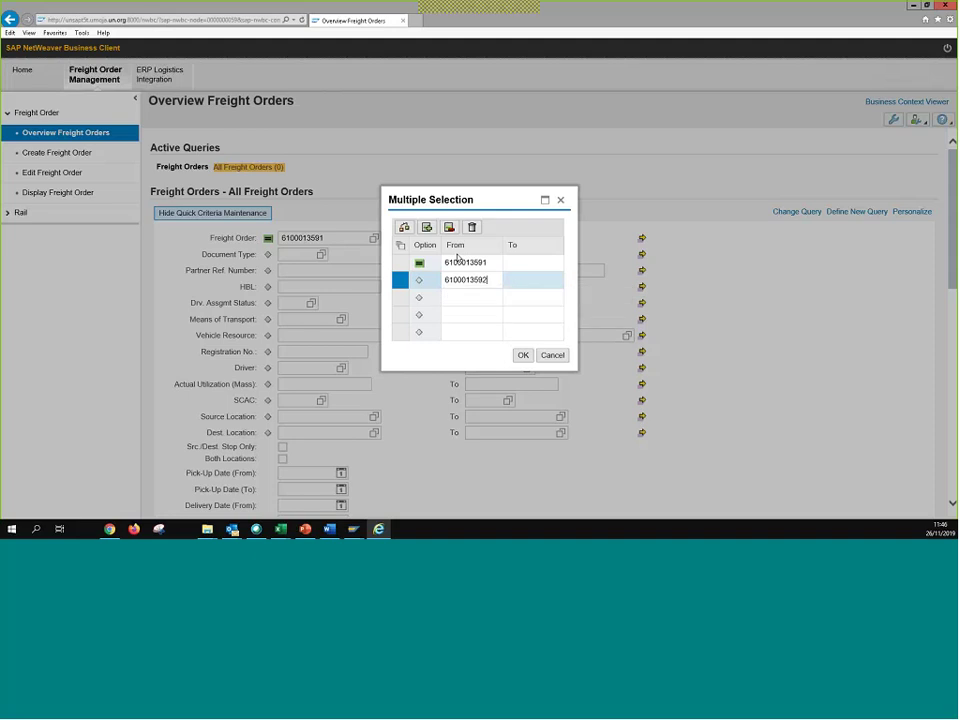
pyautogui.click(472, 295)
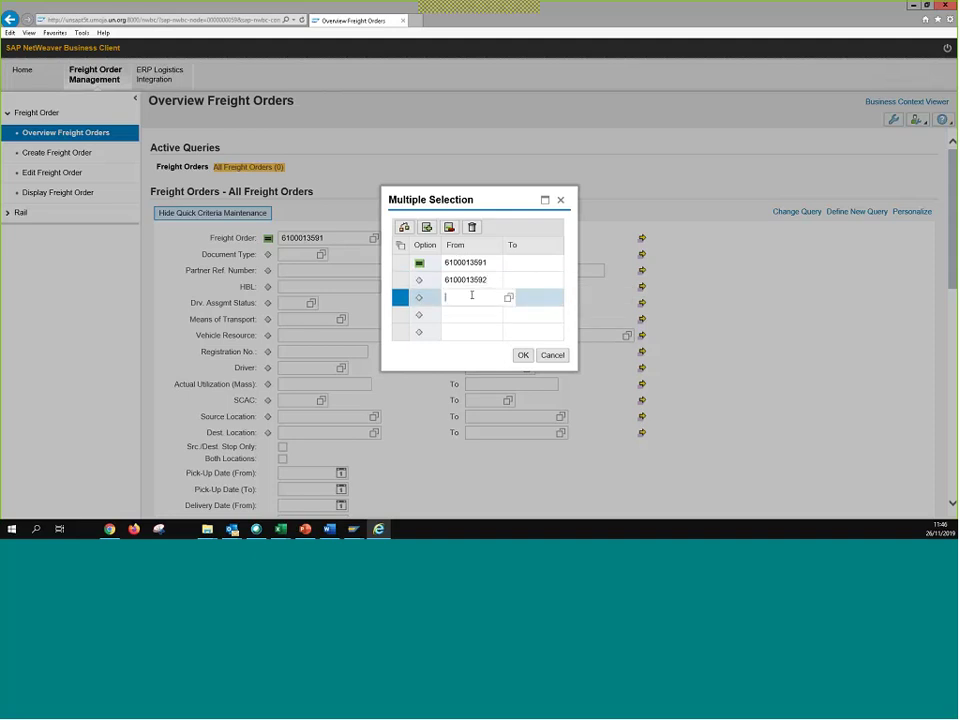
pyautogui.write('61000')
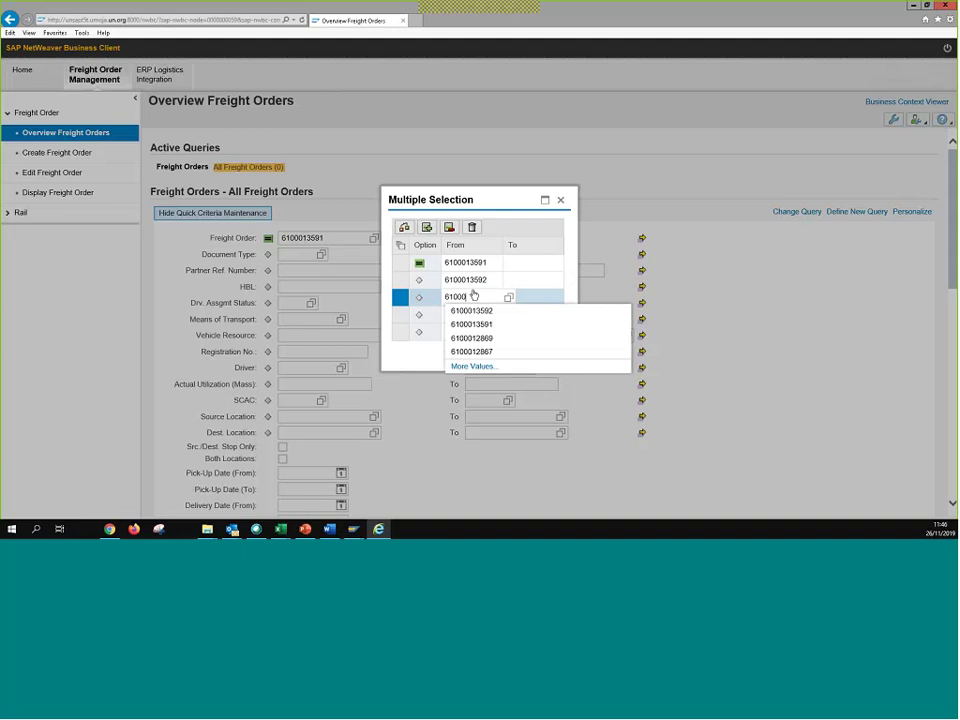
pyautogui.write('1')
pyautogui.write('3593')
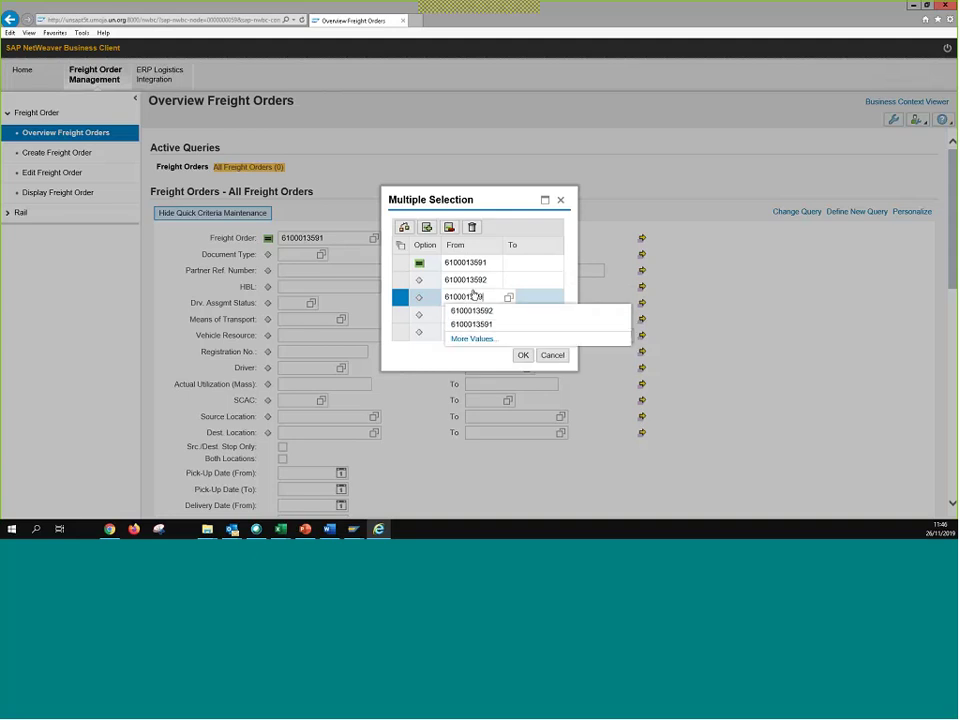
pyautogui.click(523, 355)
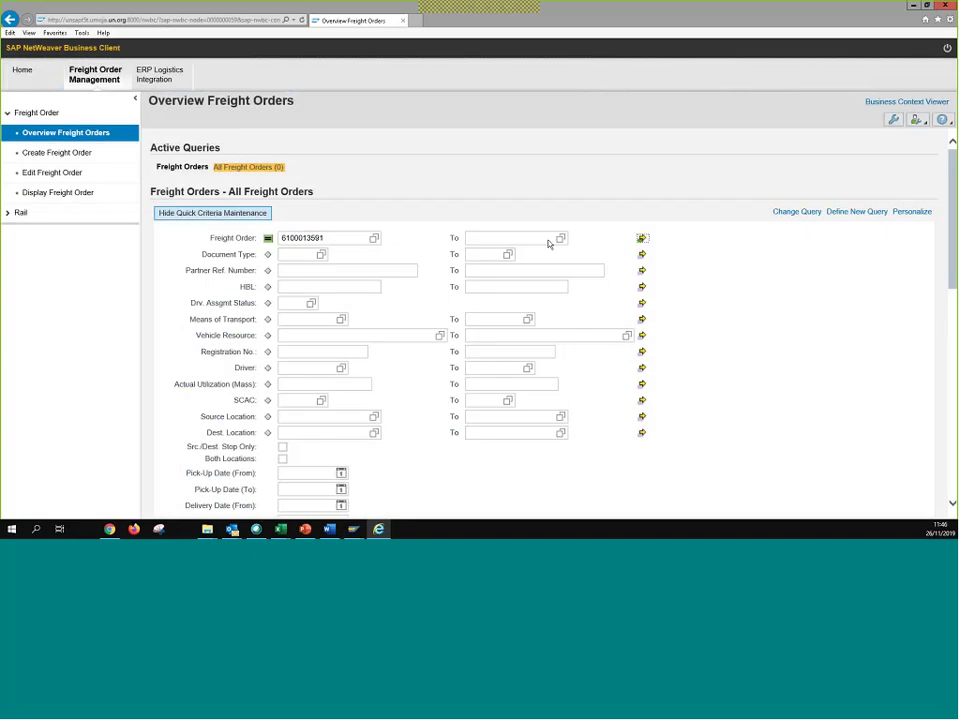
# - Check the empty results, then return to Freight Order Management via ERP Logistics Integration
pyautogui.scroll(-10, 377, 298)
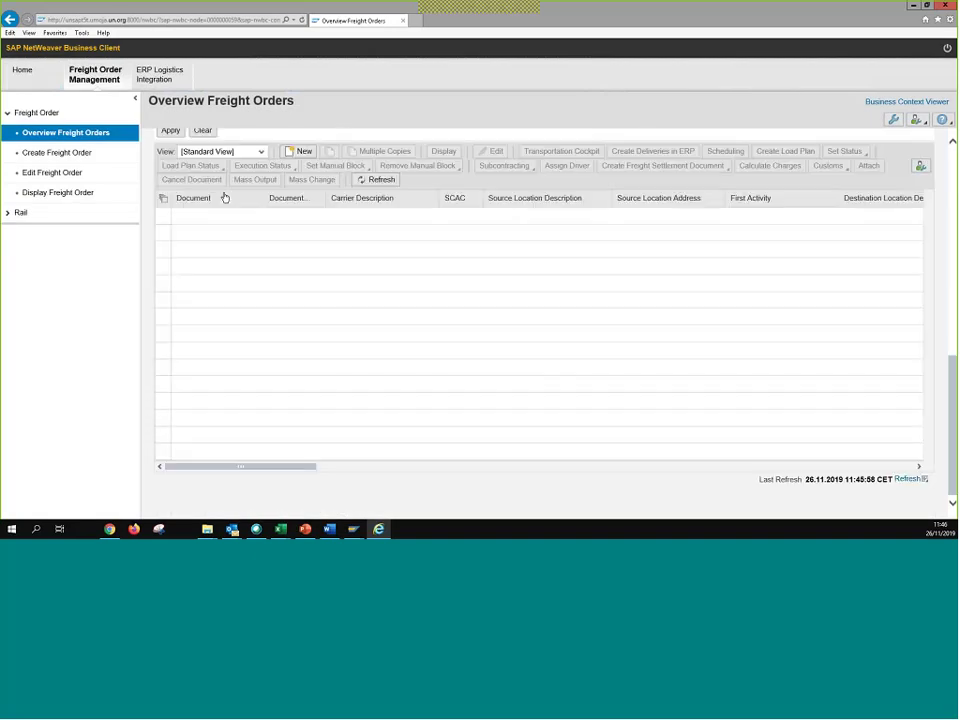
pyautogui.scroll(3, 589, 261)
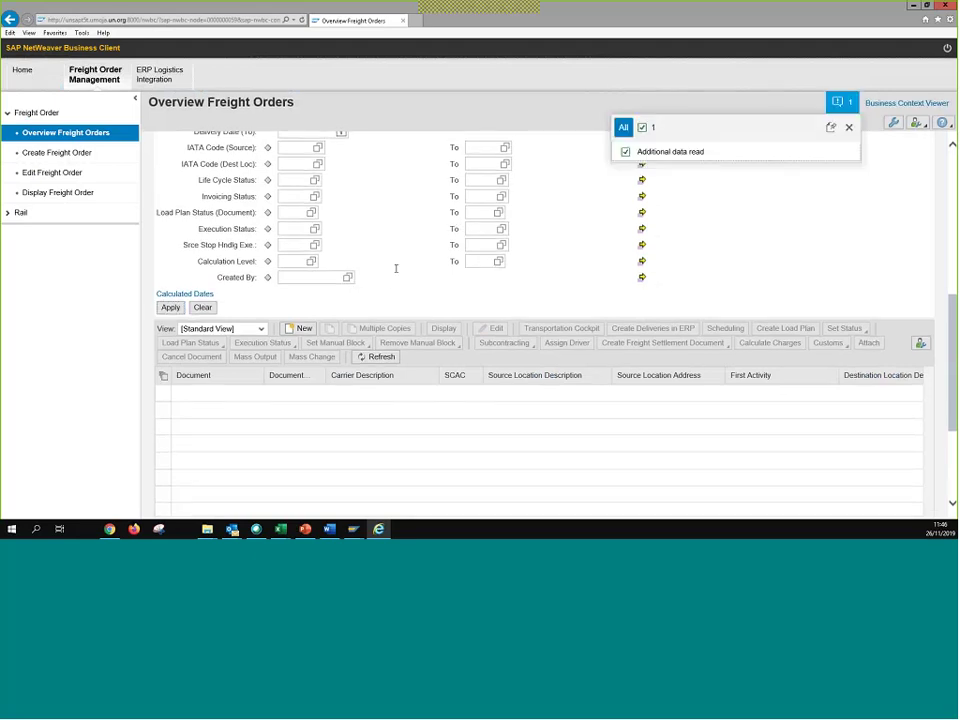
pyautogui.scroll(-3, 409, 297)
pyautogui.scroll(-3, 409, 297)
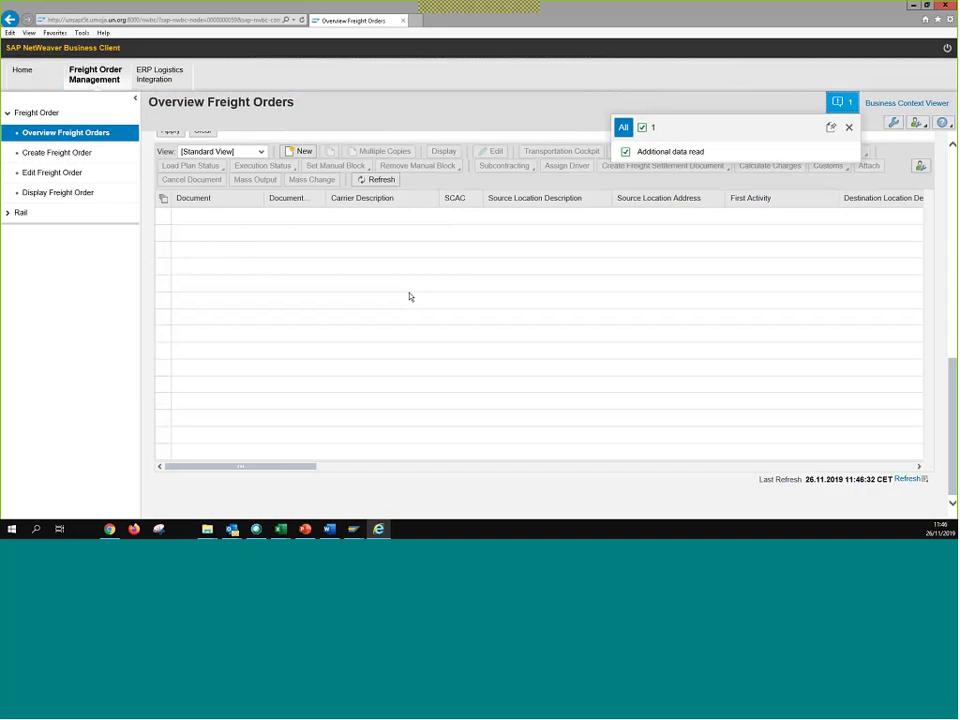
pyautogui.scroll(6, 409, 297)
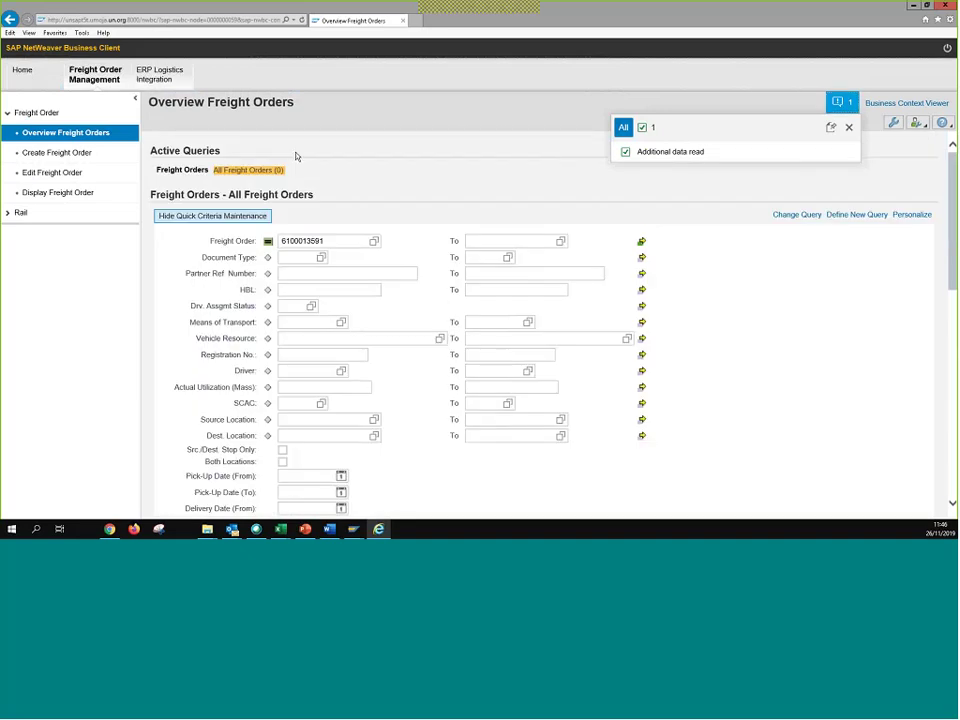
pyautogui.click(158, 75)
pyautogui.click(81, 80)
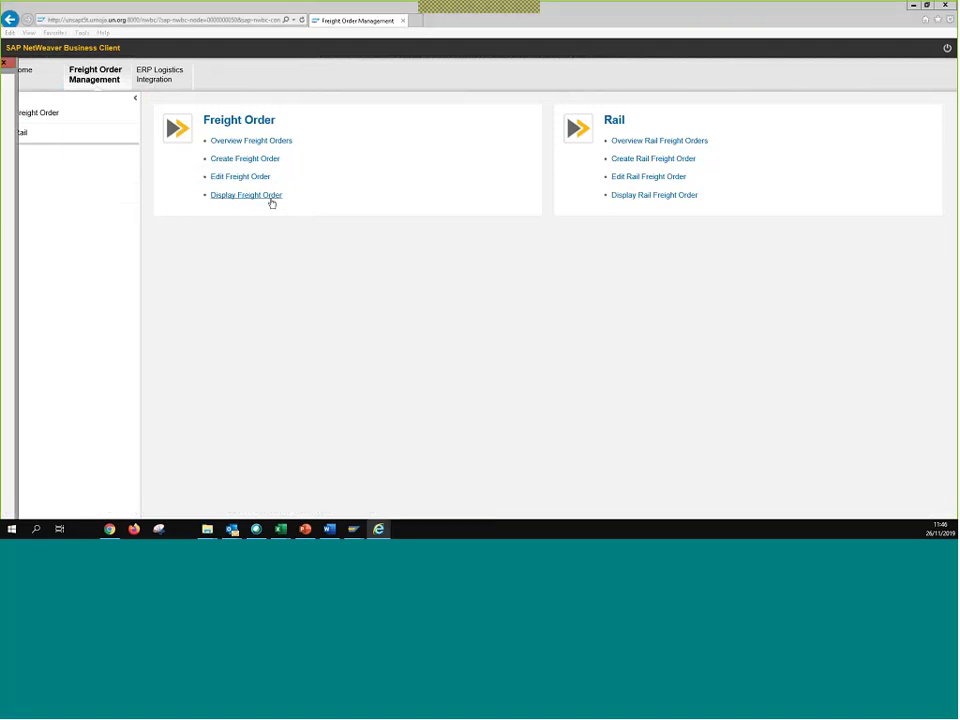
pyautogui.click(271, 203)
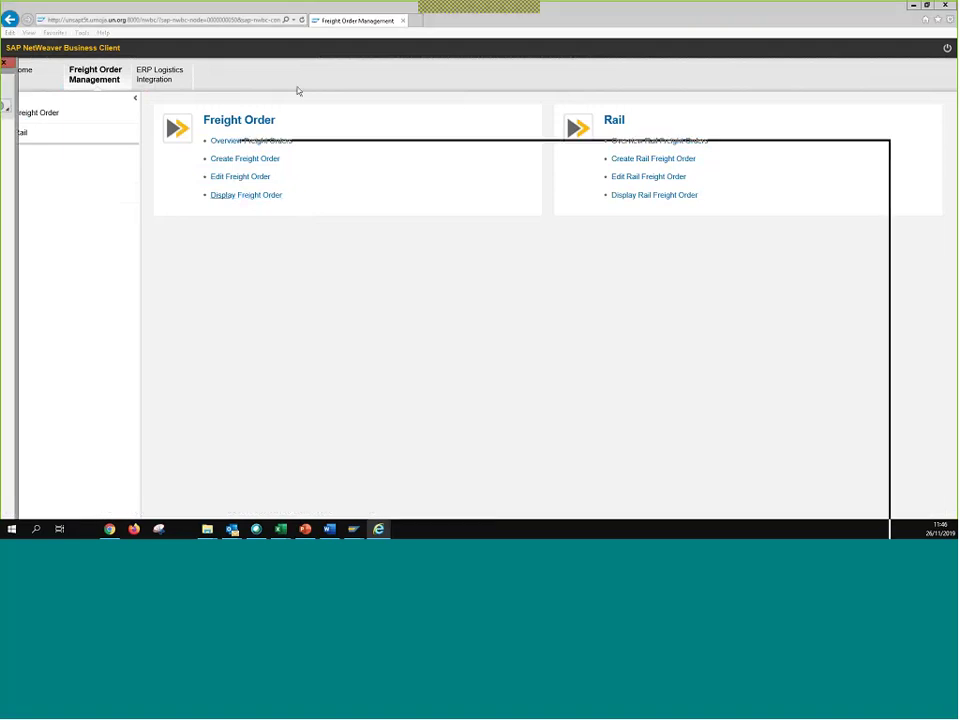
pyautogui.write('61')
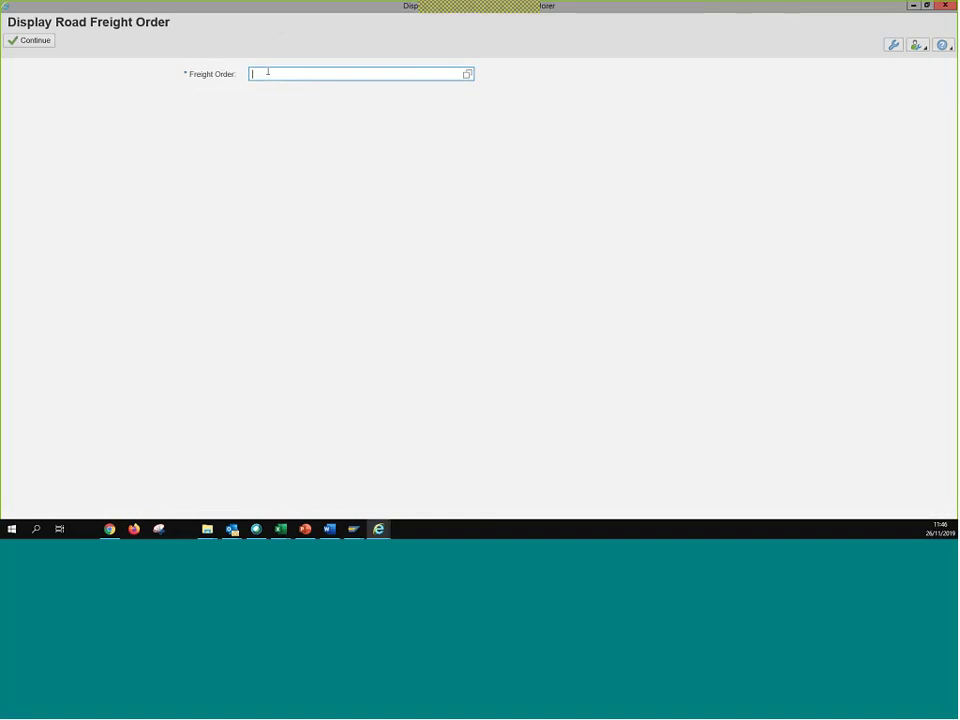
pyautogui.write('060')
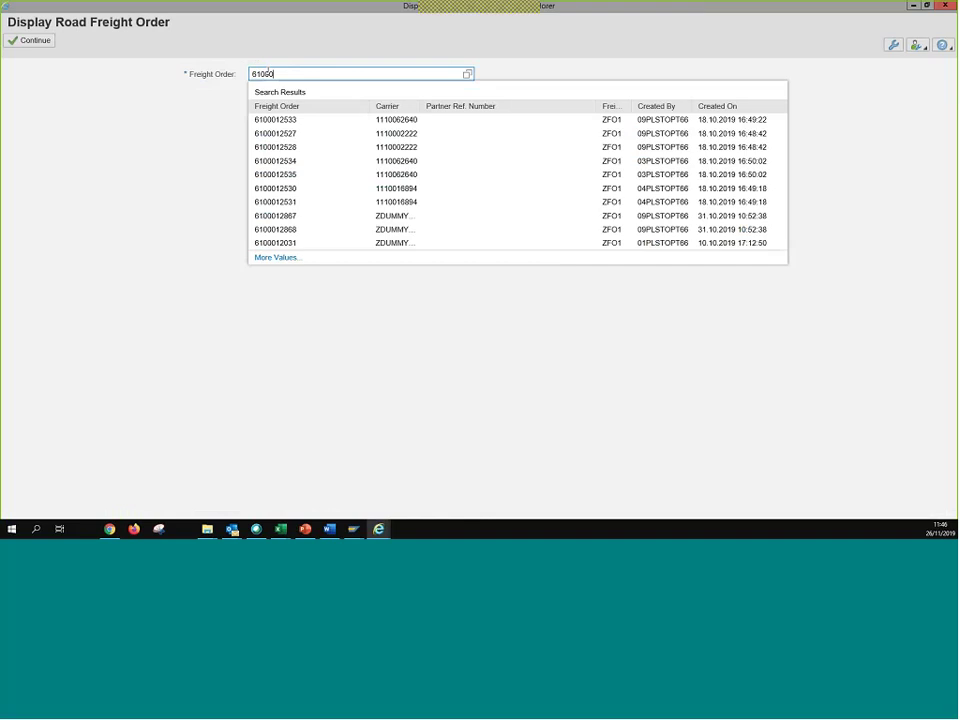
pyautogui.write('5')
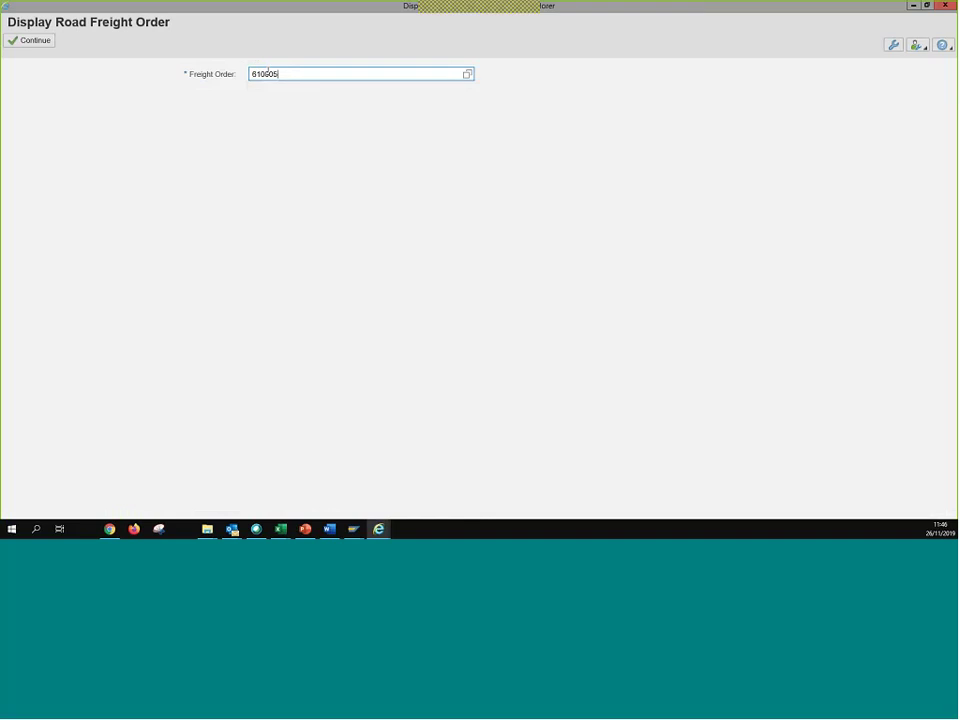
pyautogui.write('3591')
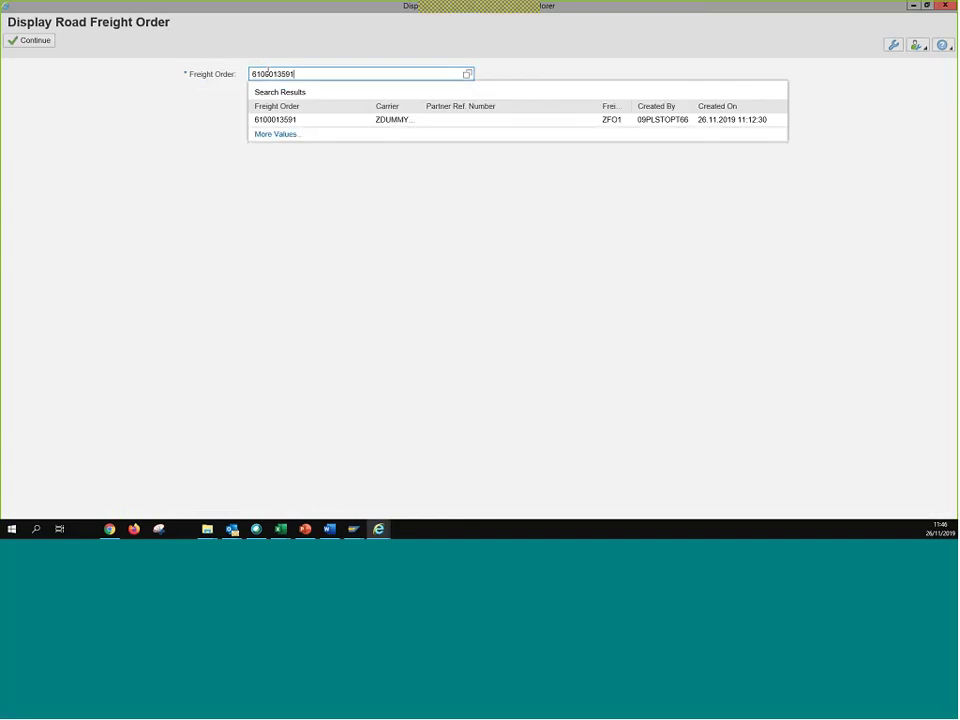
pyautogui.click(290, 119)
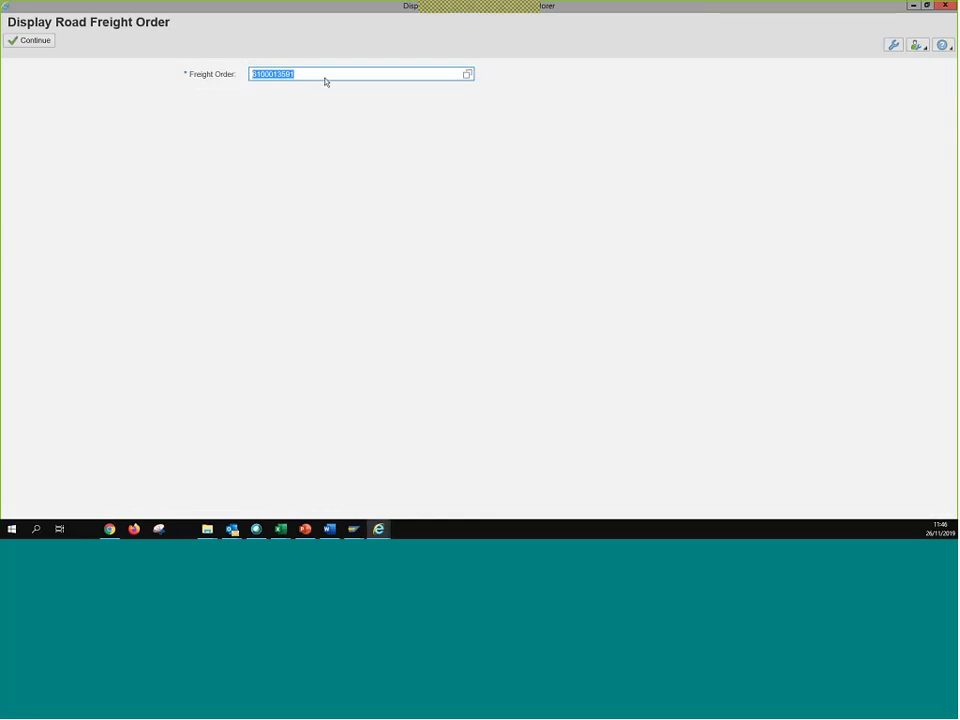
pyautogui.click(33, 41)
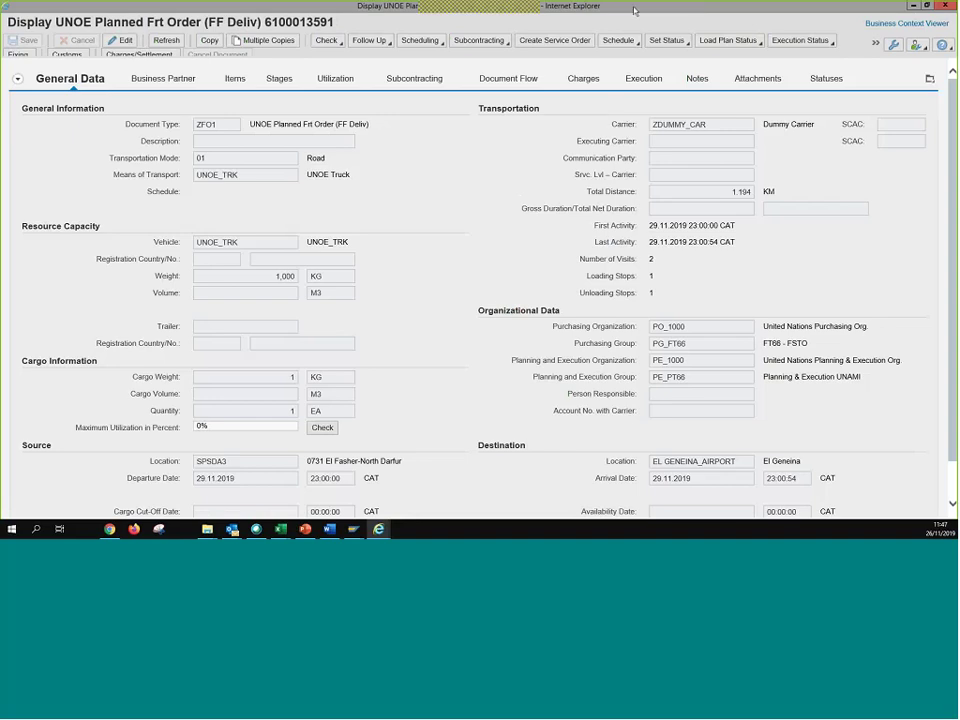
# - Close the Display UNOE Planned Frt Order window
pyautogui.click(945, 5)
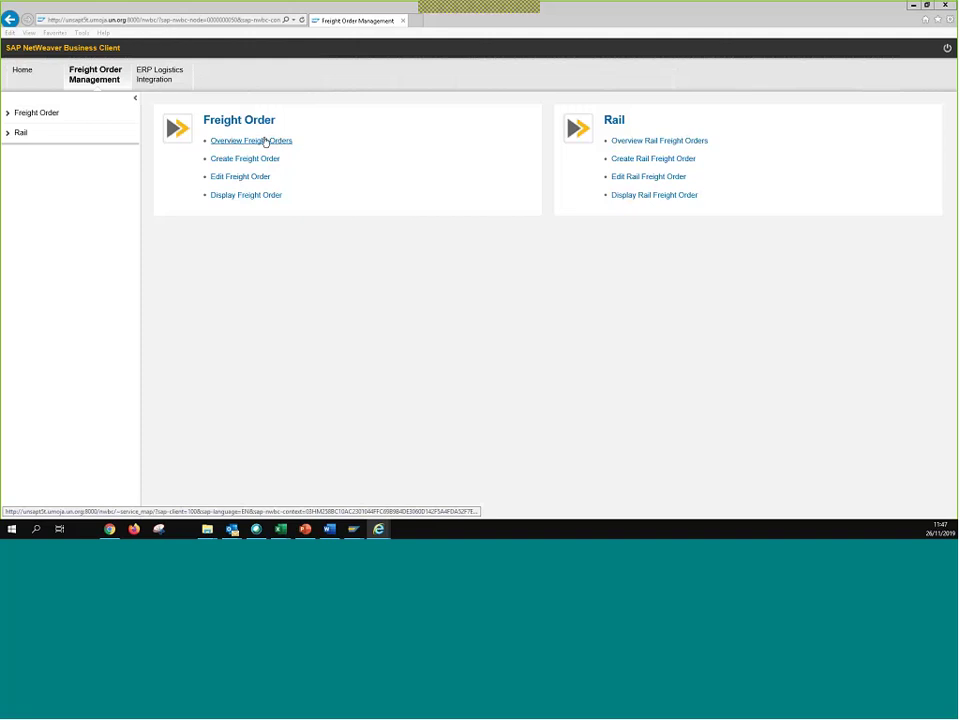
pyautogui.click(269, 198)
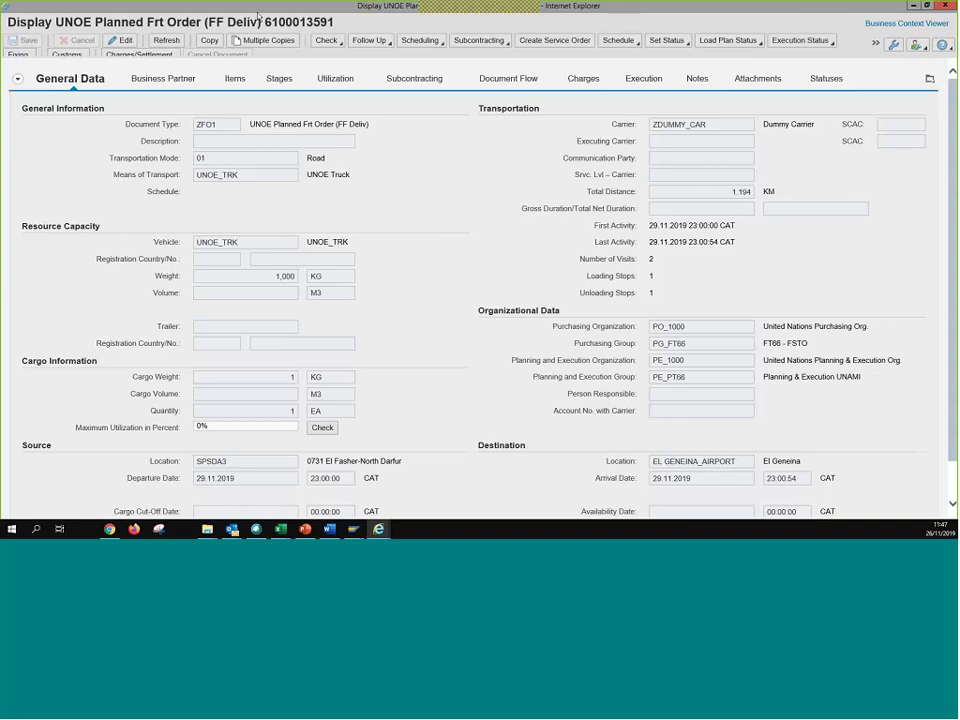
pyautogui.moveTo(265, 22); pyautogui.dragTo(352, 33)
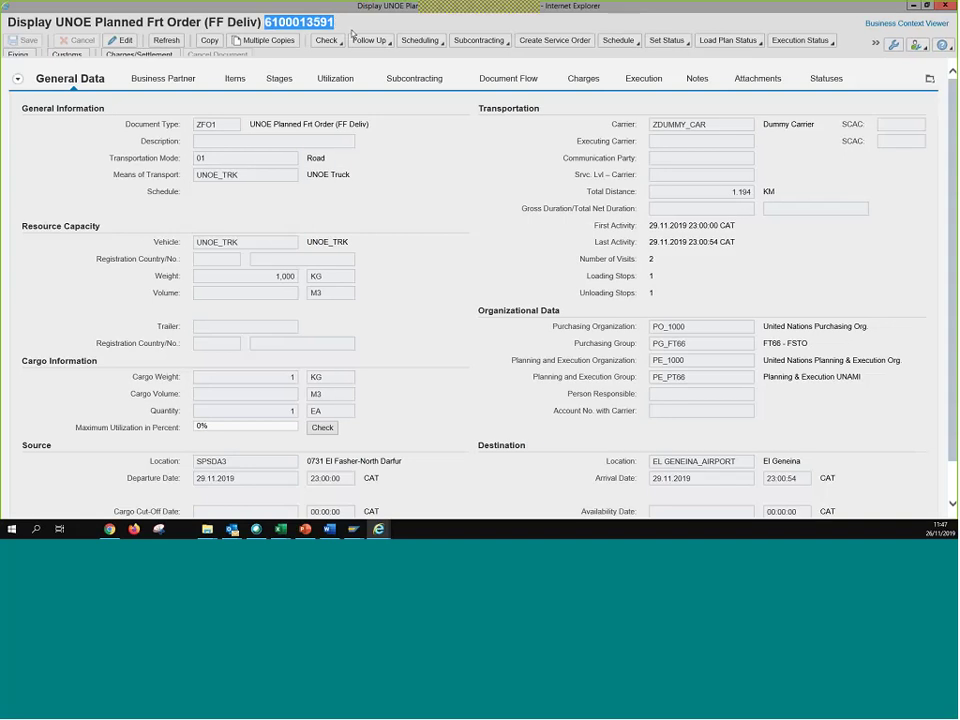
pyautogui.click(506, 82)
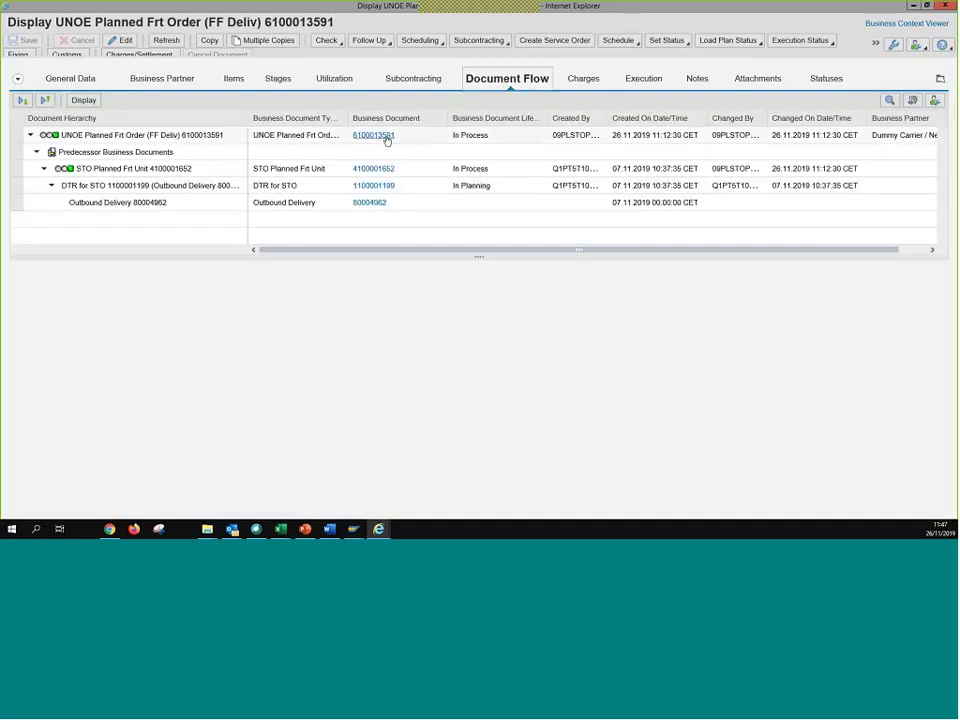
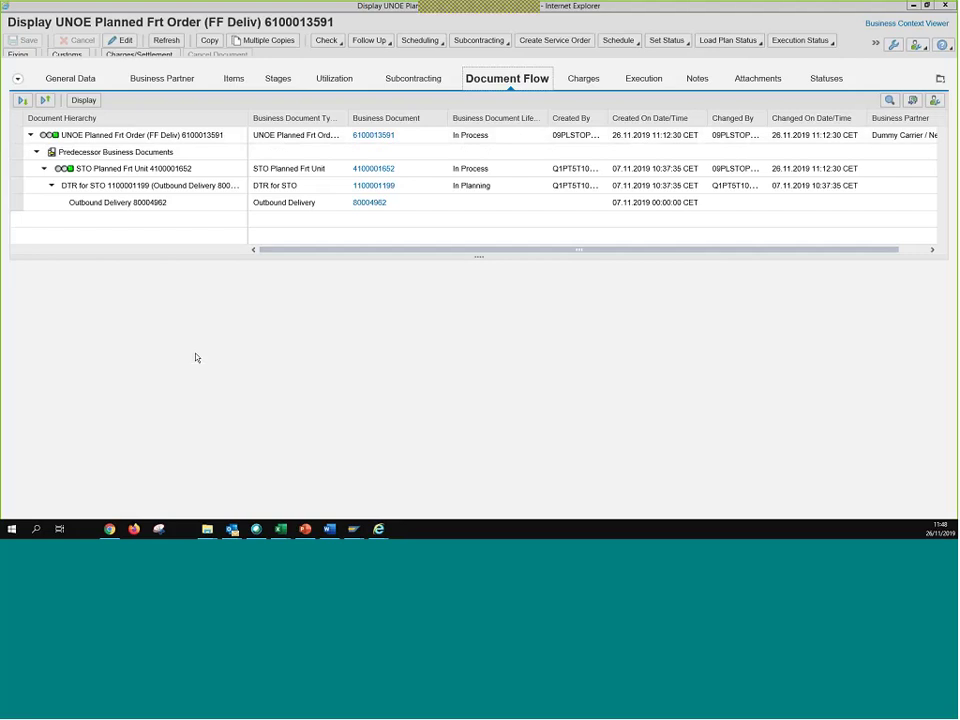
pyautogui.moveTo(265, 22); pyautogui.dragTo(300, 22)
pyautogui.moveTo(359, 31); pyautogui.dragTo(345, 24)
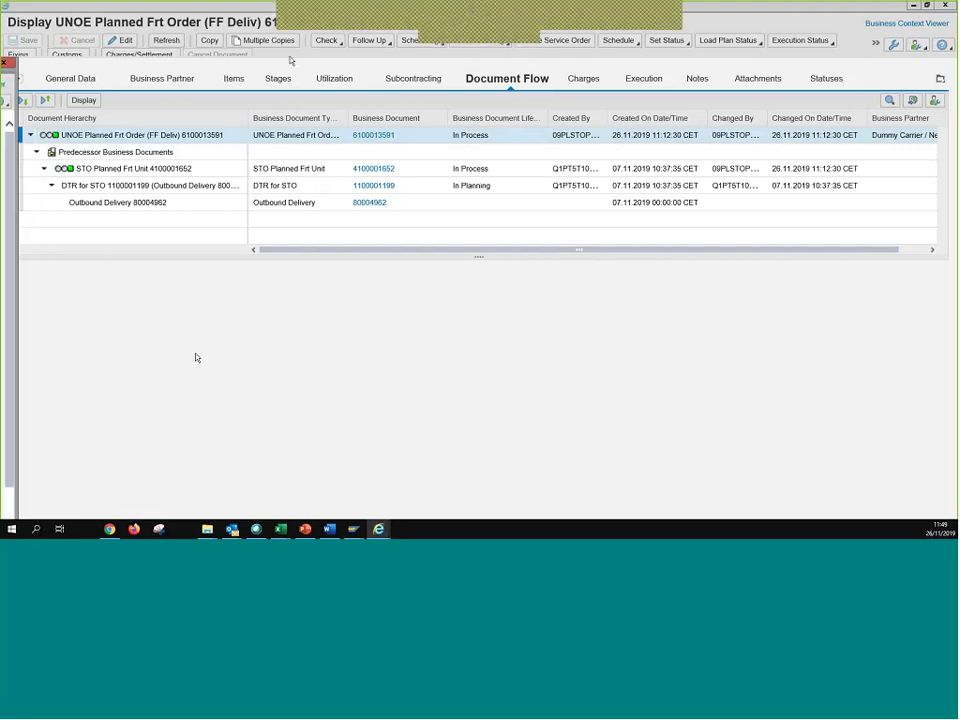
pyautogui.click(178, 74)
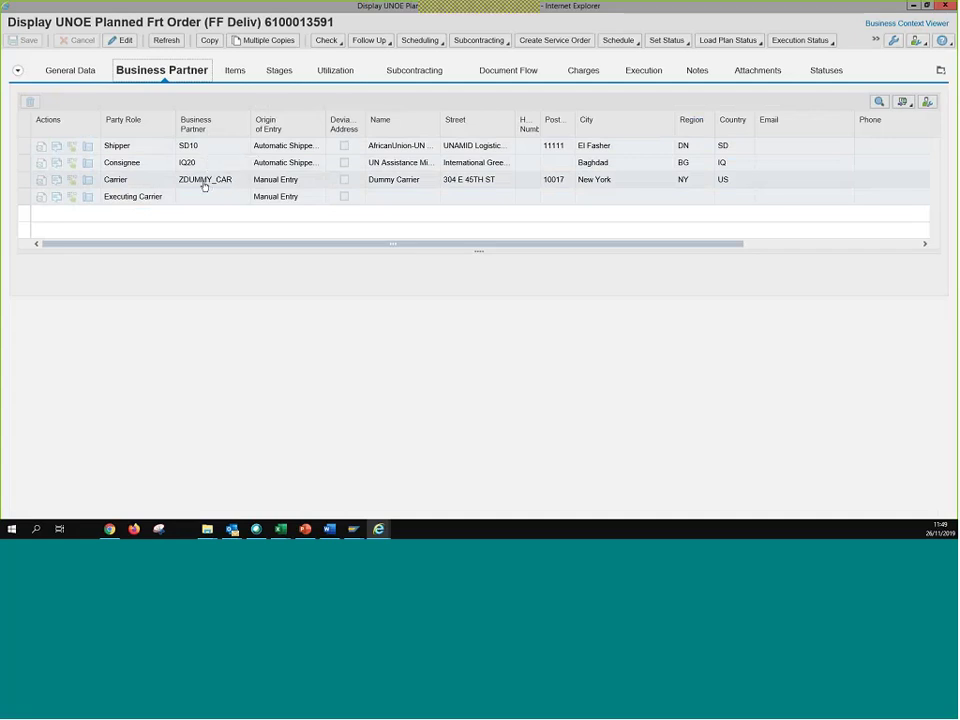
pyautogui.click(122, 42)
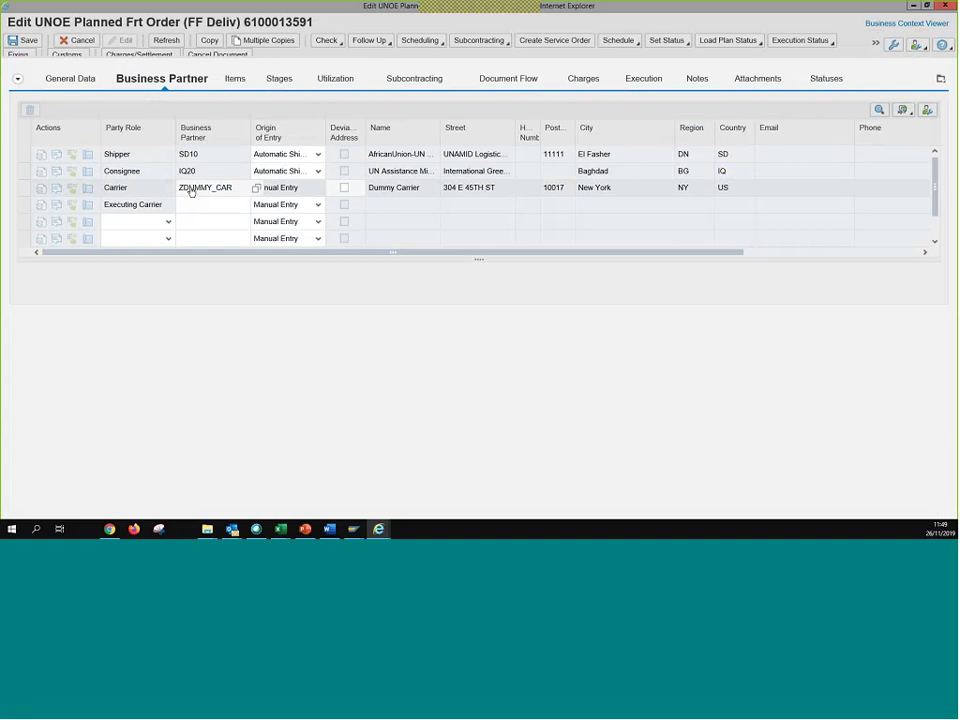
# - Search the carrier's business partner number from the exercise sheet and assign Scan Global Logistics, Kastrup
pyautogui.click(257, 191)
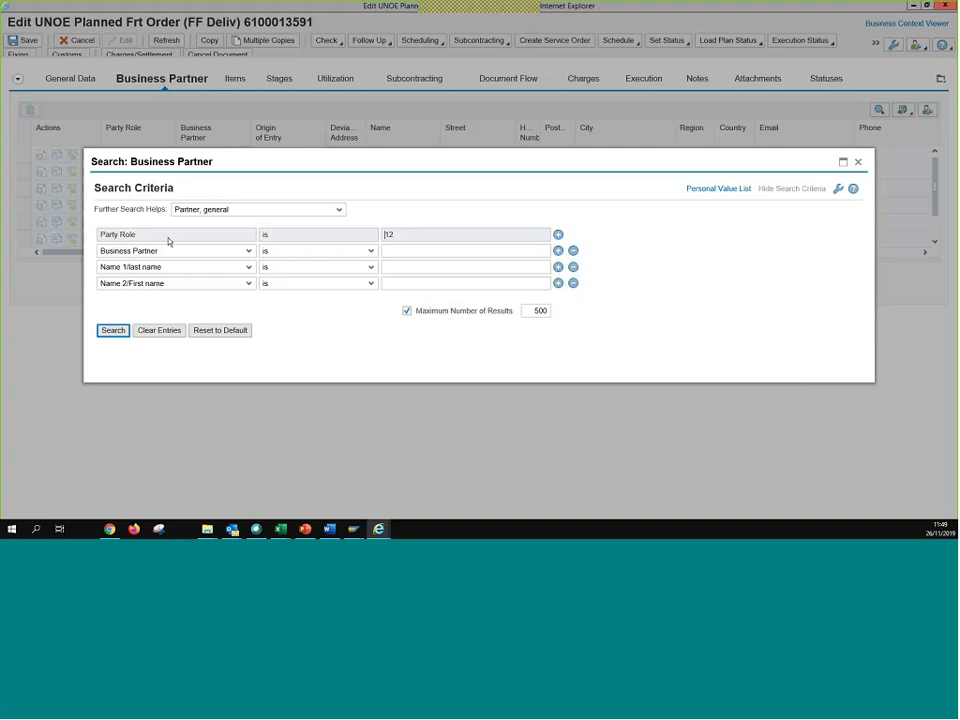
pyautogui.click(408, 251)
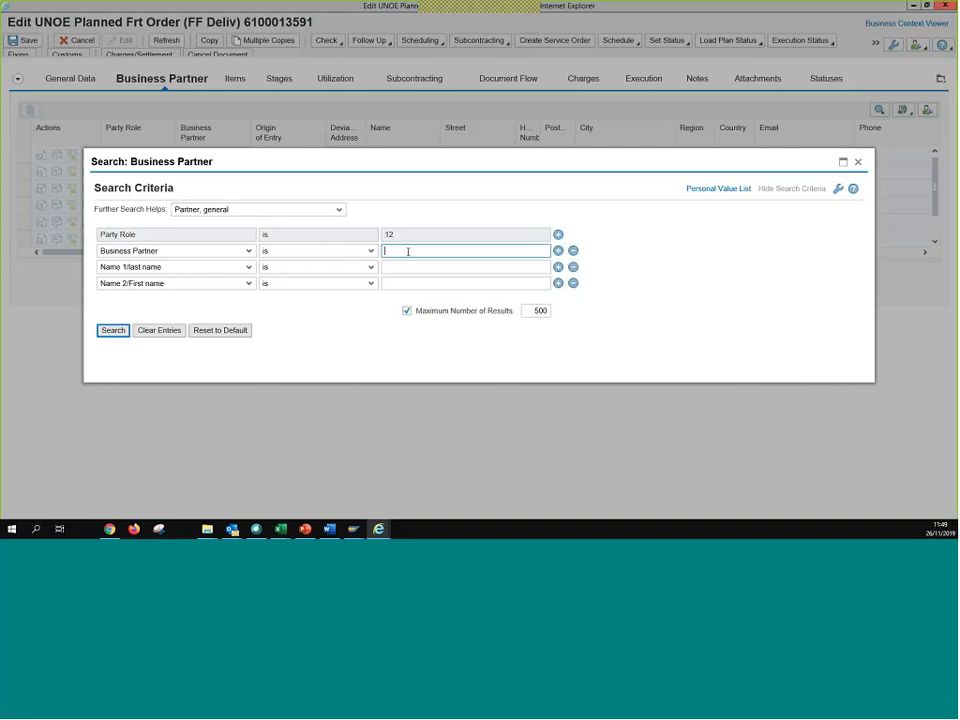
pyautogui.doubleClick(386, 235)
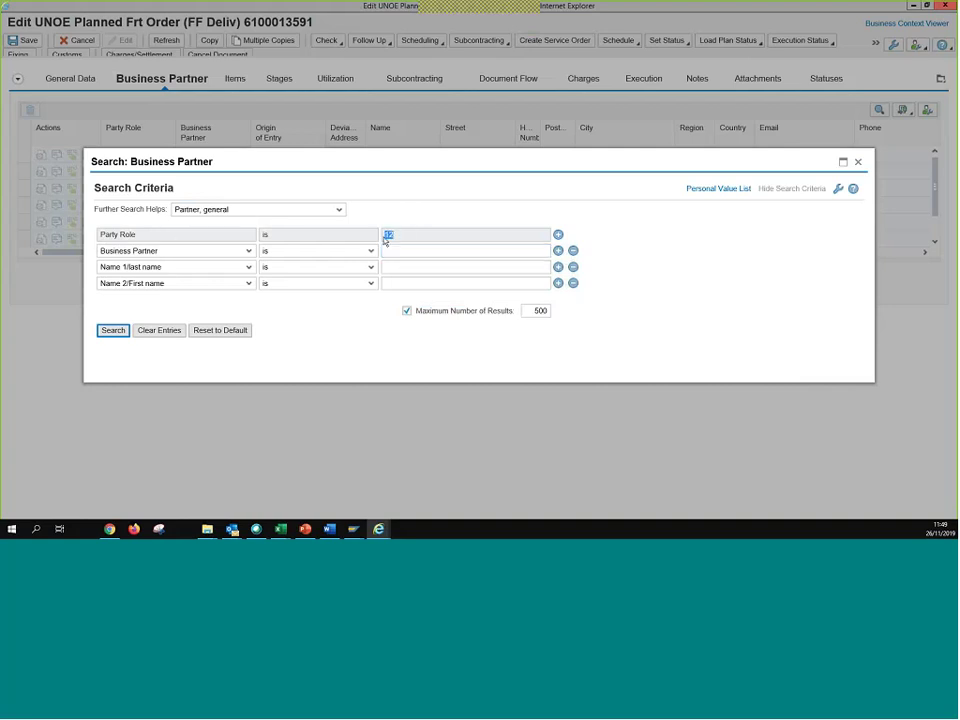
pyautogui.click(407, 250)
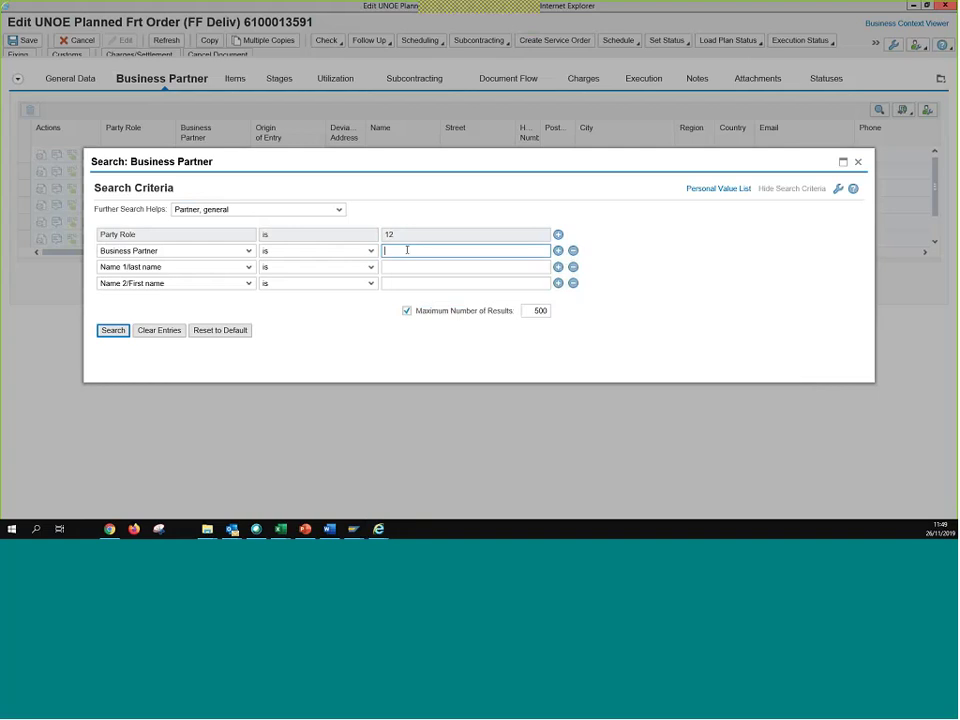
pyautogui.hotkey('alt', 'Tab')
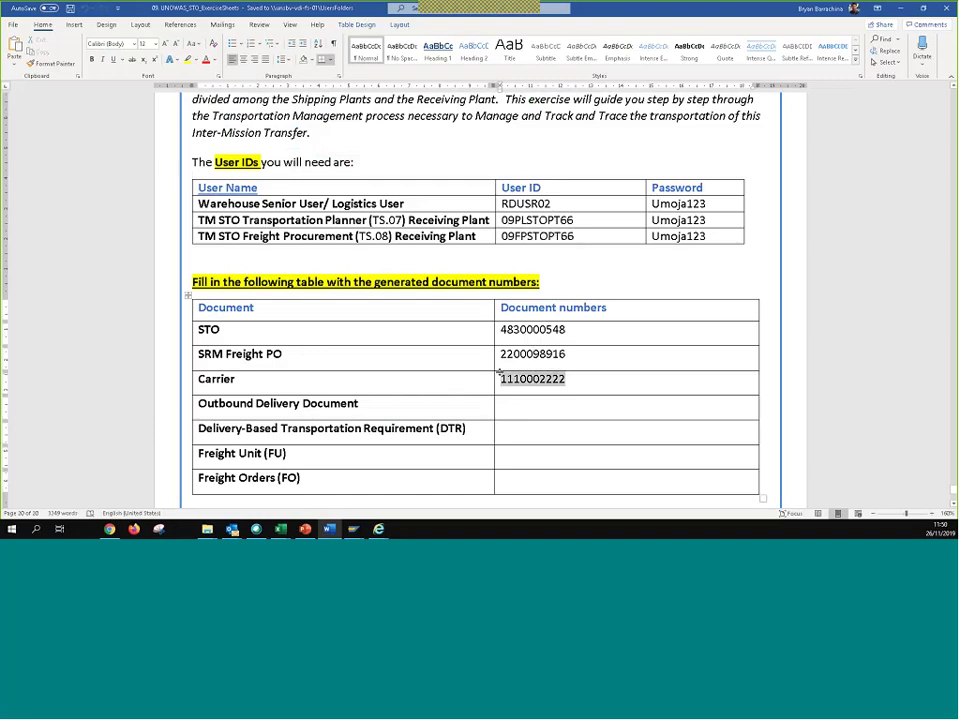
pyautogui.hotkey('alt', 'Tab')
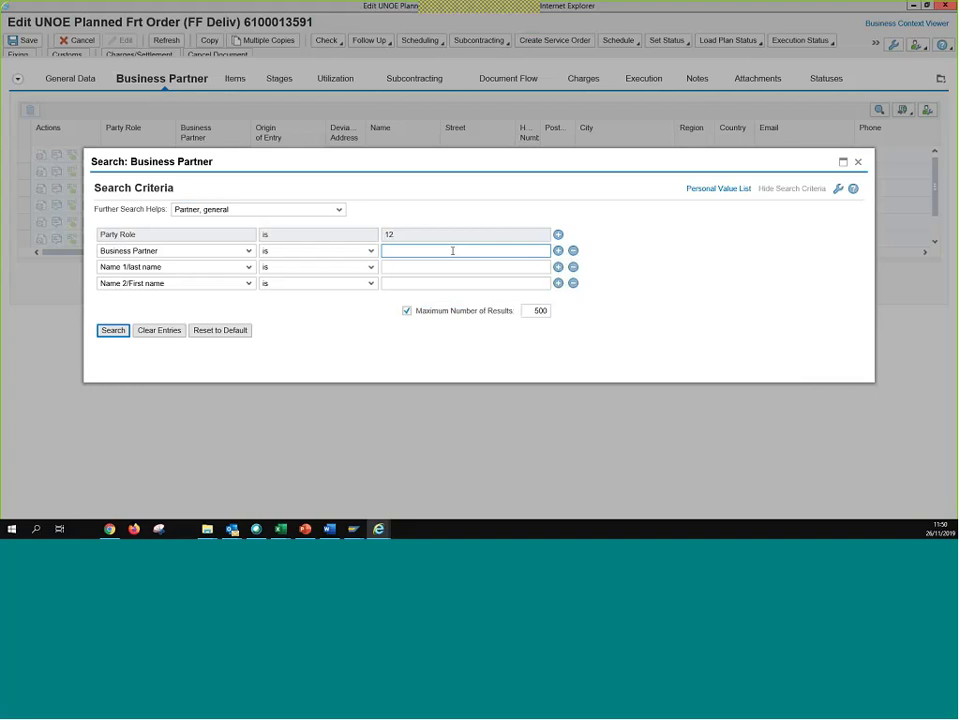
pyautogui.hotkey('ctrl', 'v')
pyautogui.click(112, 330)
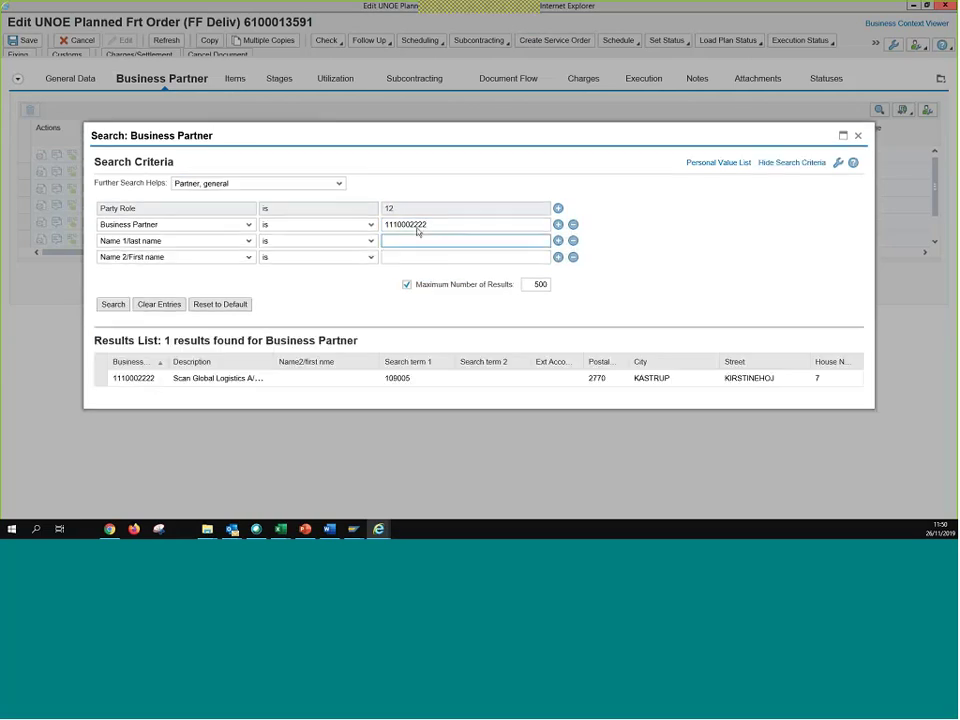
pyautogui.click(403, 226)
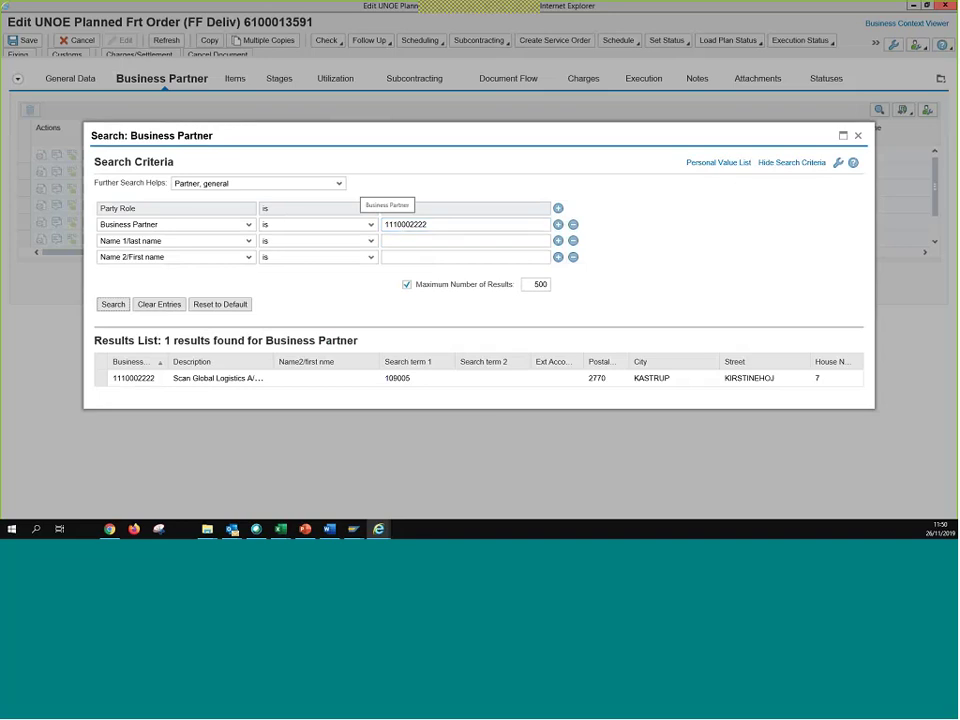
pyautogui.click(248, 385)
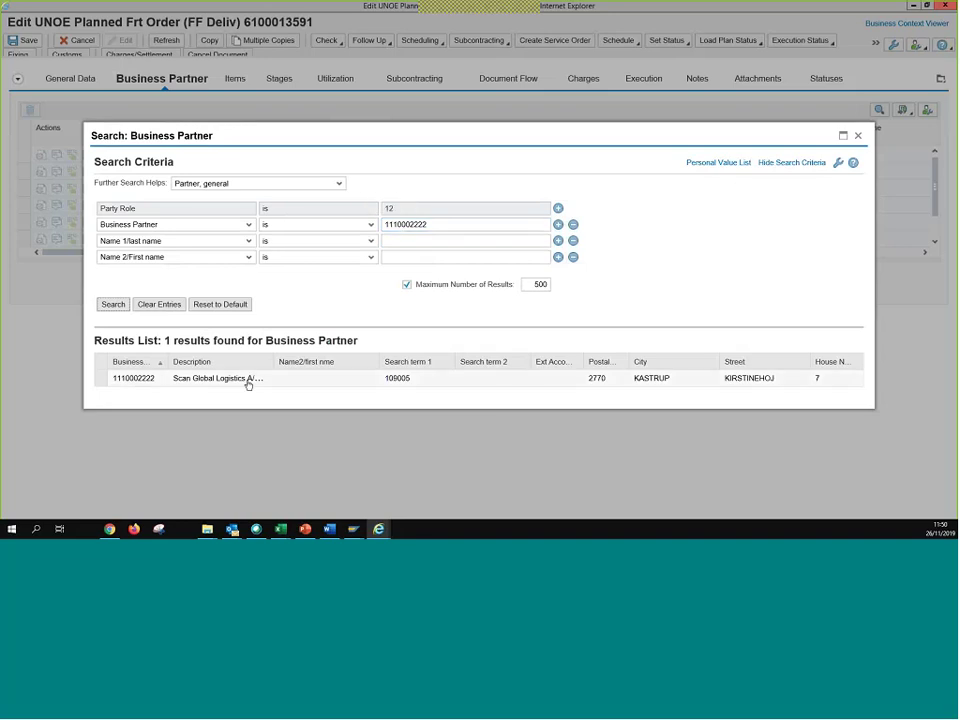
pyautogui.click(101, 379)
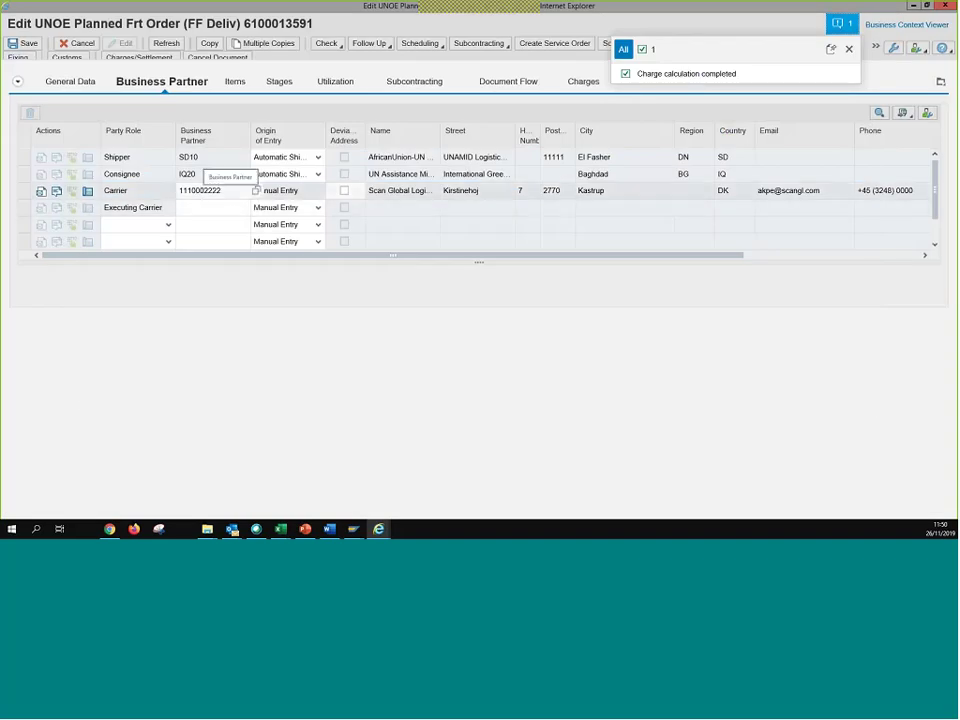
pyautogui.hotkey('ctrl', 's')
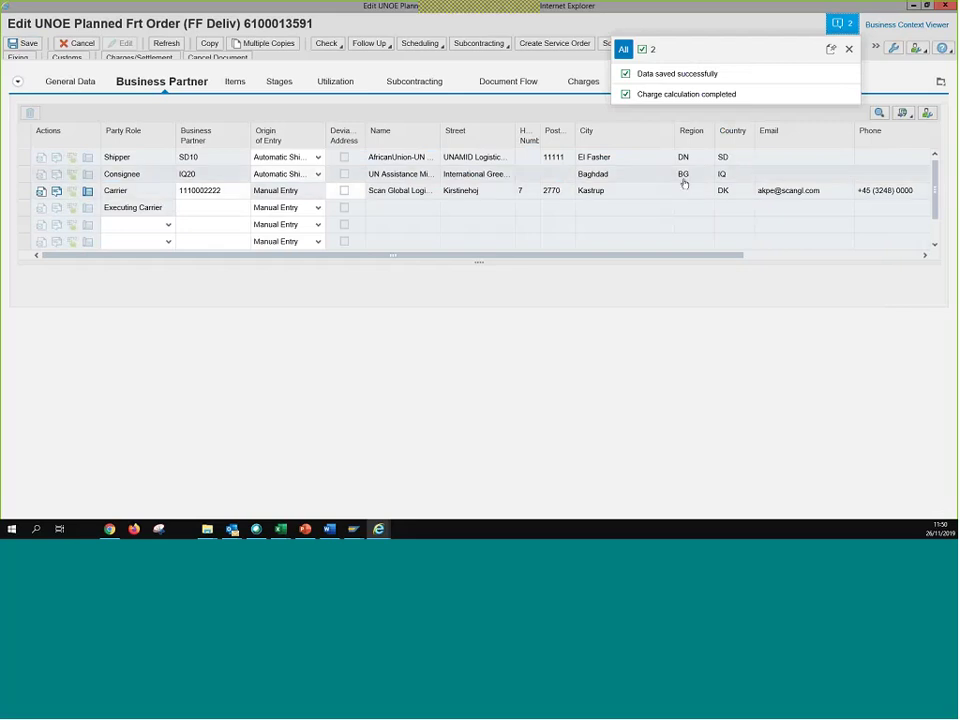
pyautogui.click(848, 48)
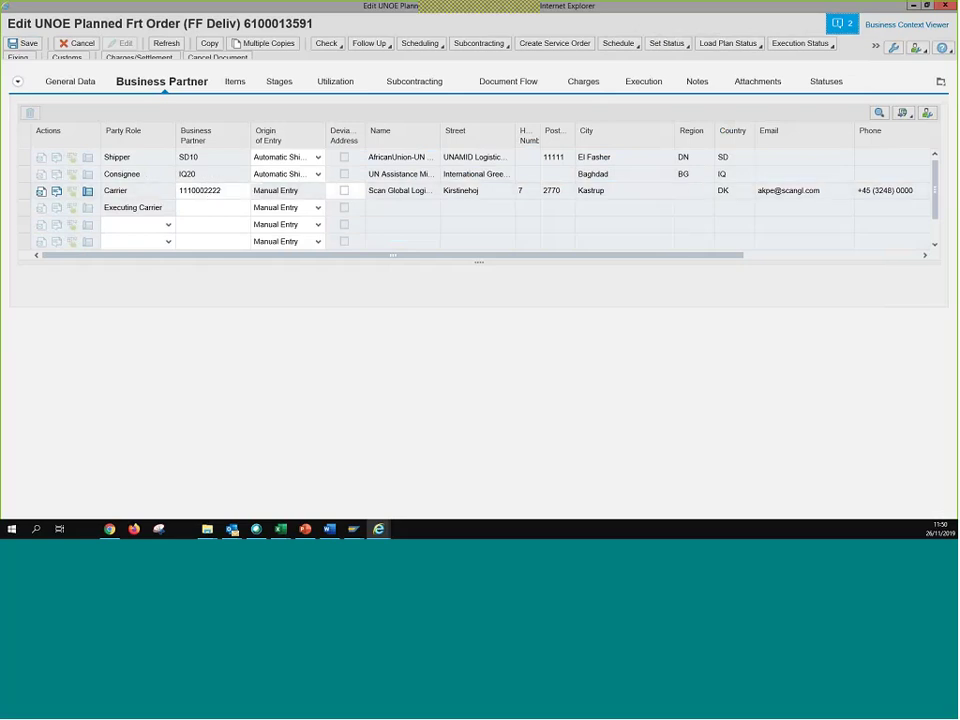
pyautogui.click(214, 213)
pyautogui.doubleClick(243, 25)
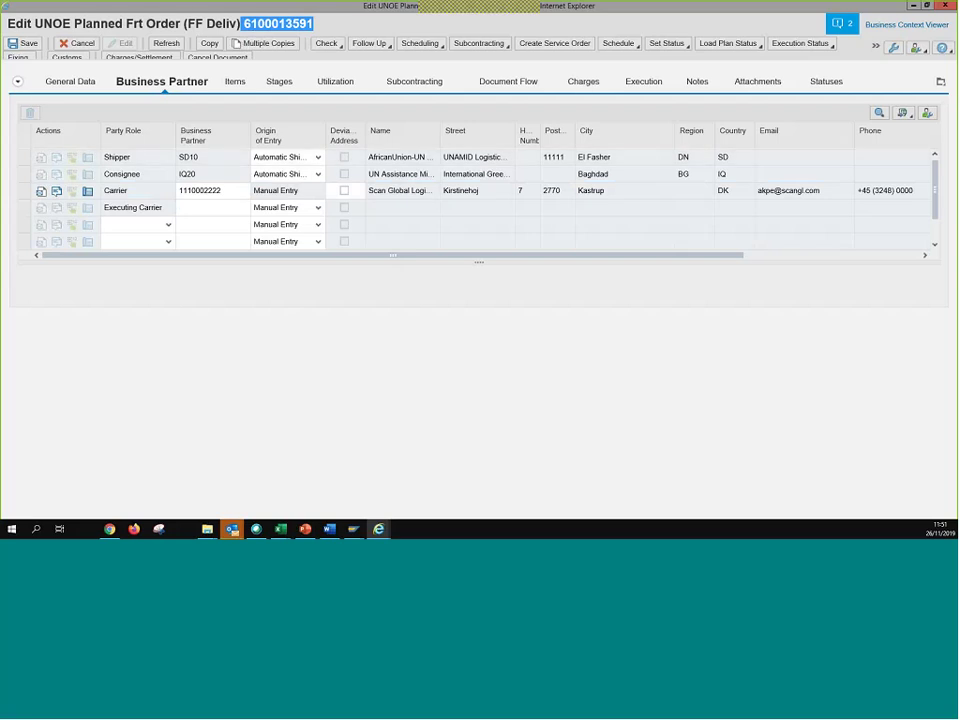
# - On the Charges tab, enter an Actual Charge rate of 200 USD so totals read 200.00
pyautogui.click(590, 85)
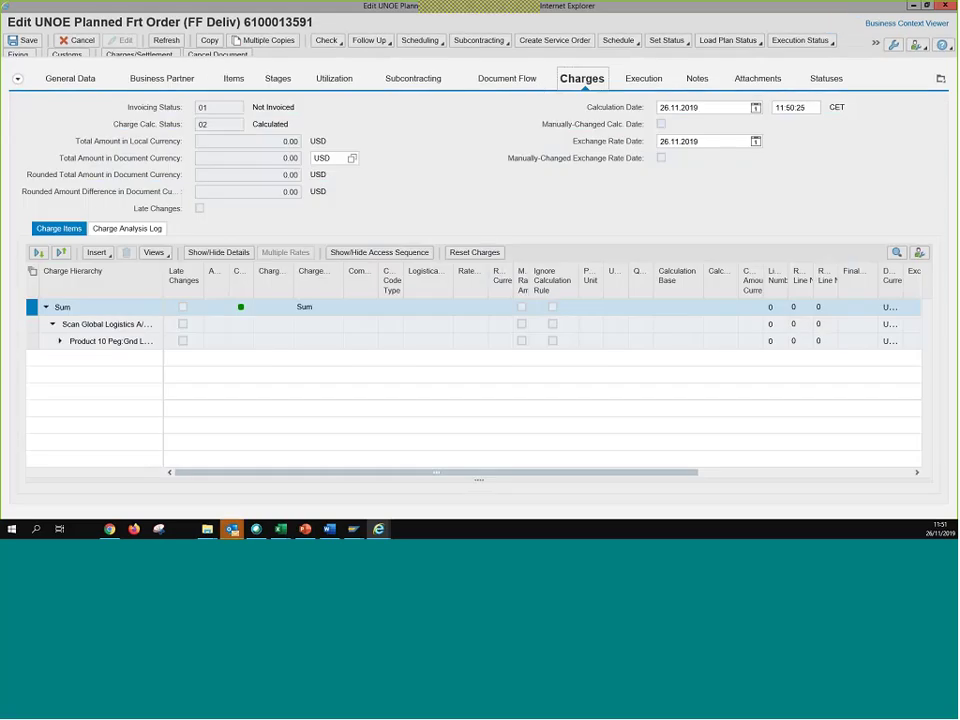
pyautogui.click(60, 342)
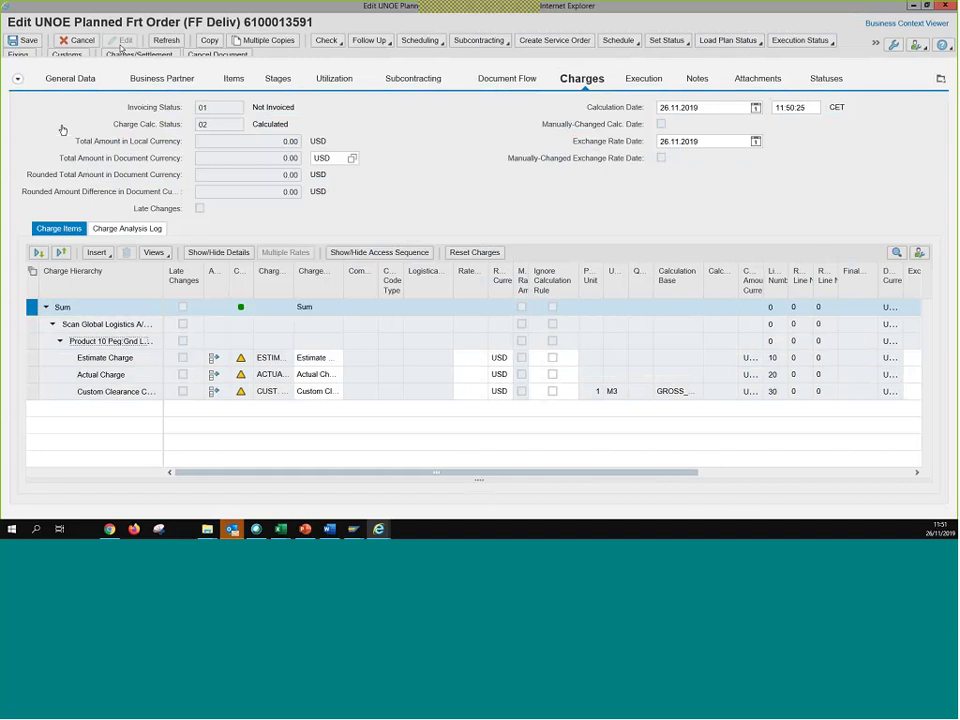
pyautogui.click(474, 374)
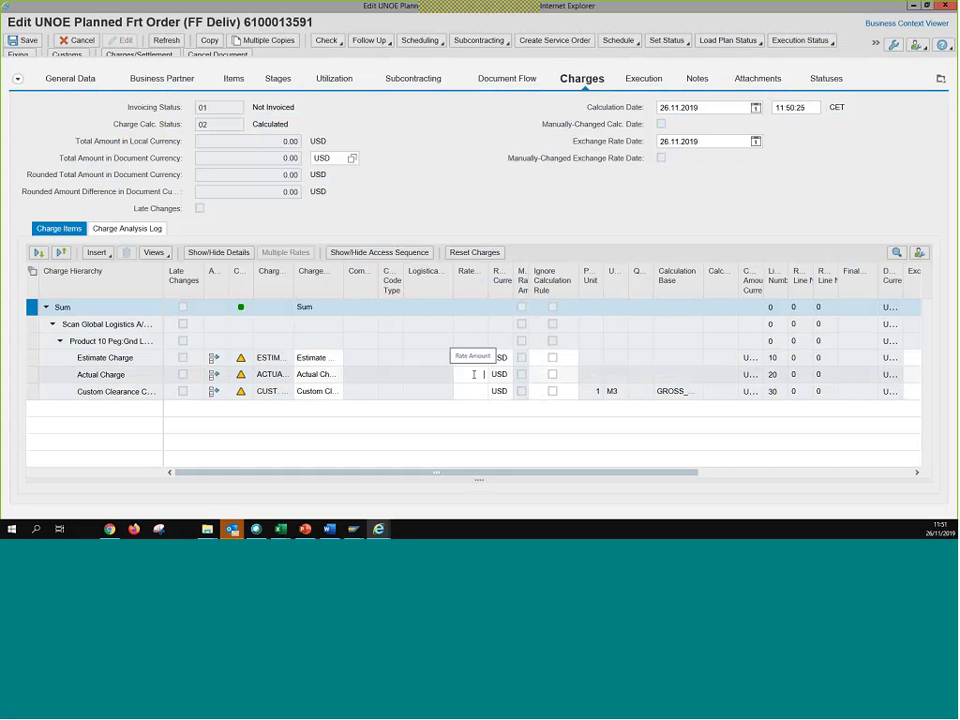
pyautogui.write('200')
pyautogui.moveTo(705, 280); pyautogui.dragTo(773, 280)
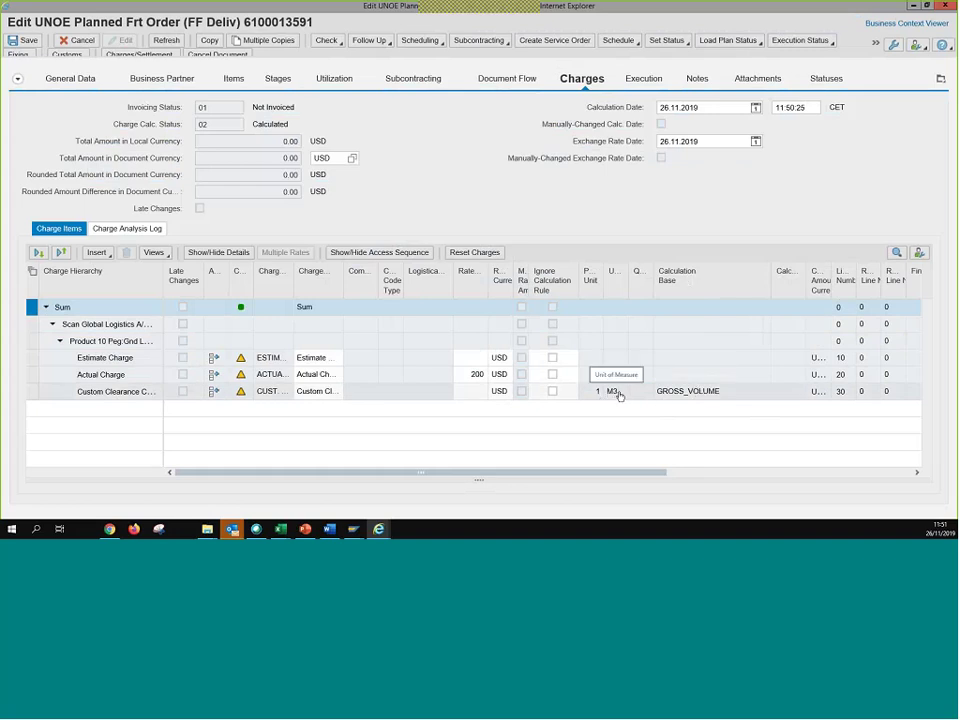
pyautogui.doubleClick(480, 374)
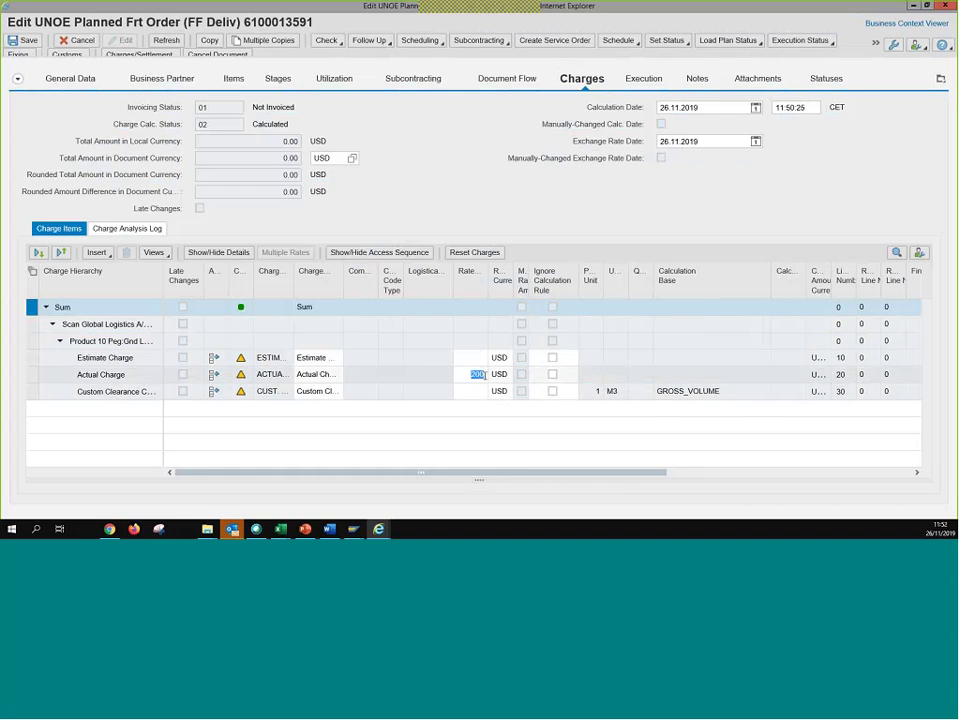
pyautogui.press('Return')
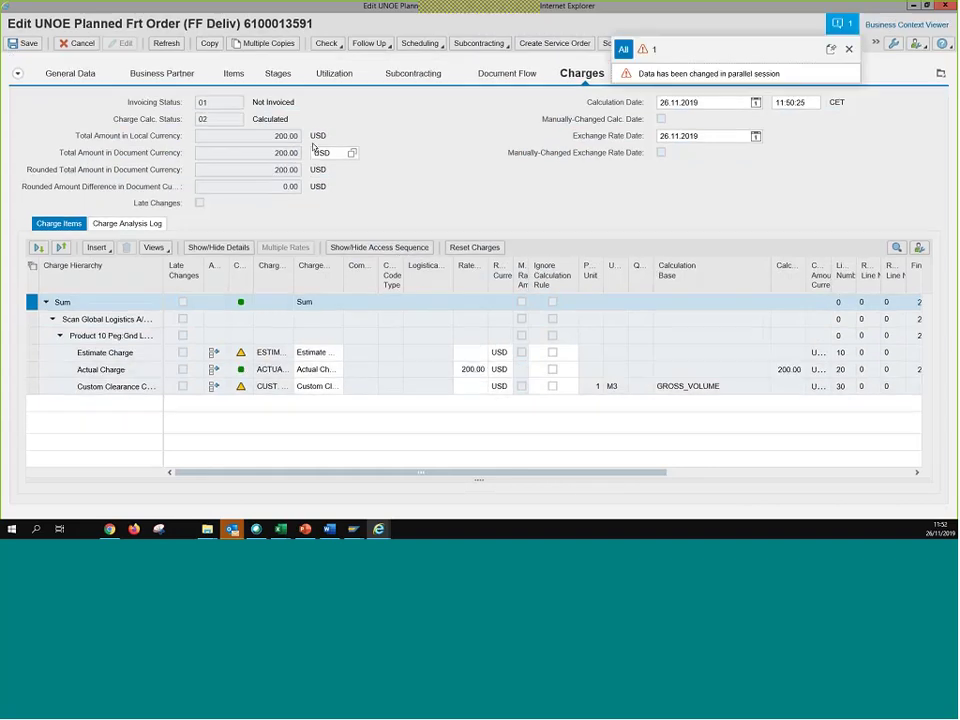
pyautogui.click(474, 353)
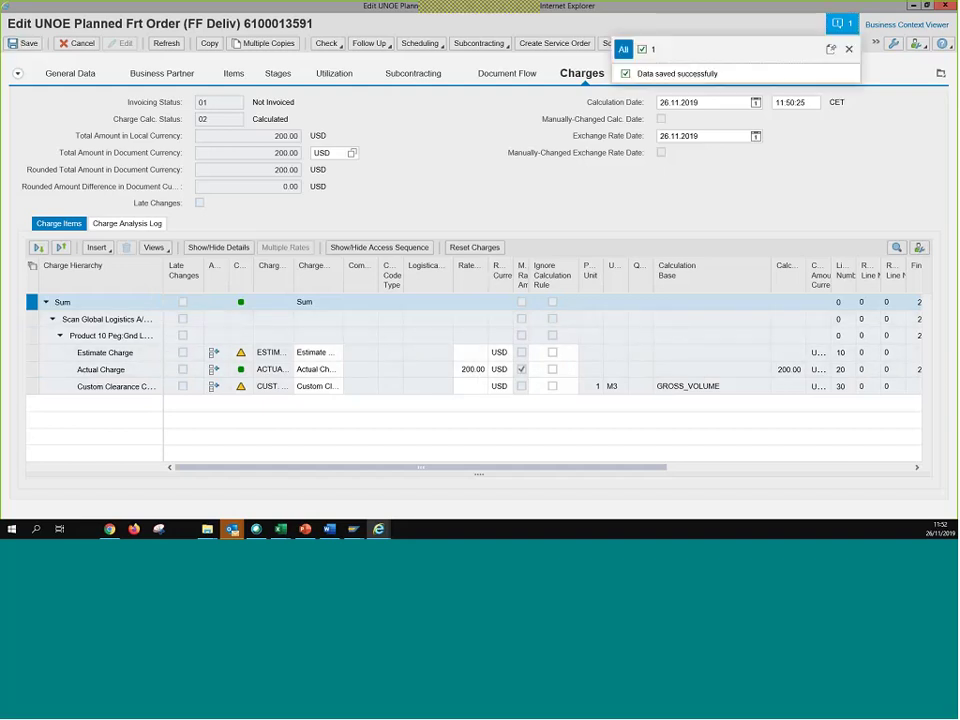
pyautogui.click(520, 369)
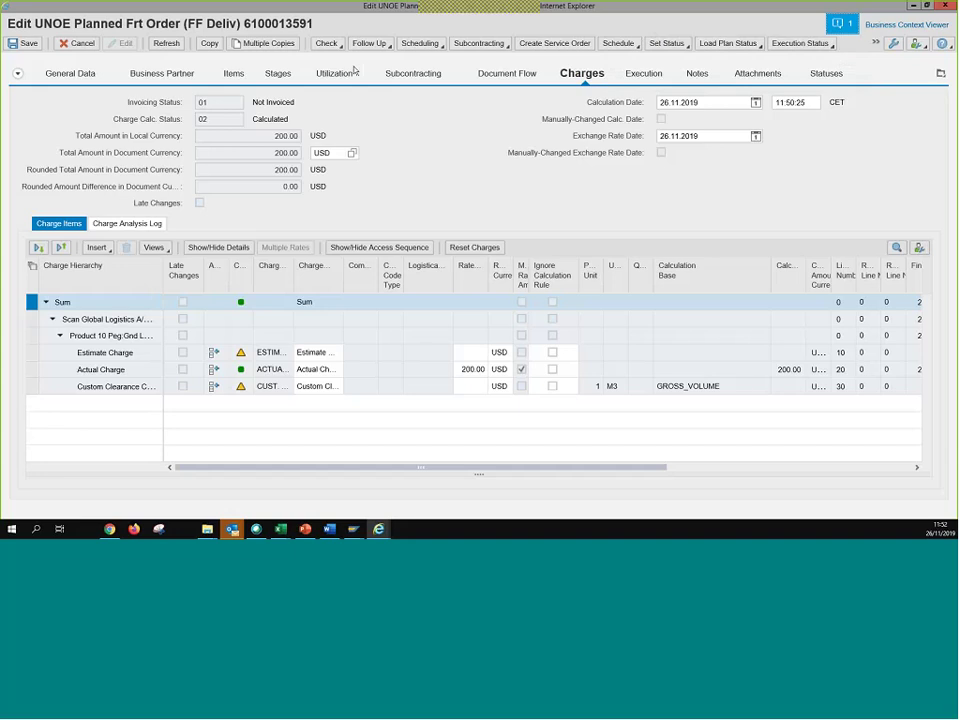
# - On the Stages tab, open the destination location value help and search for AIRPORT
pyautogui.click(275, 75)
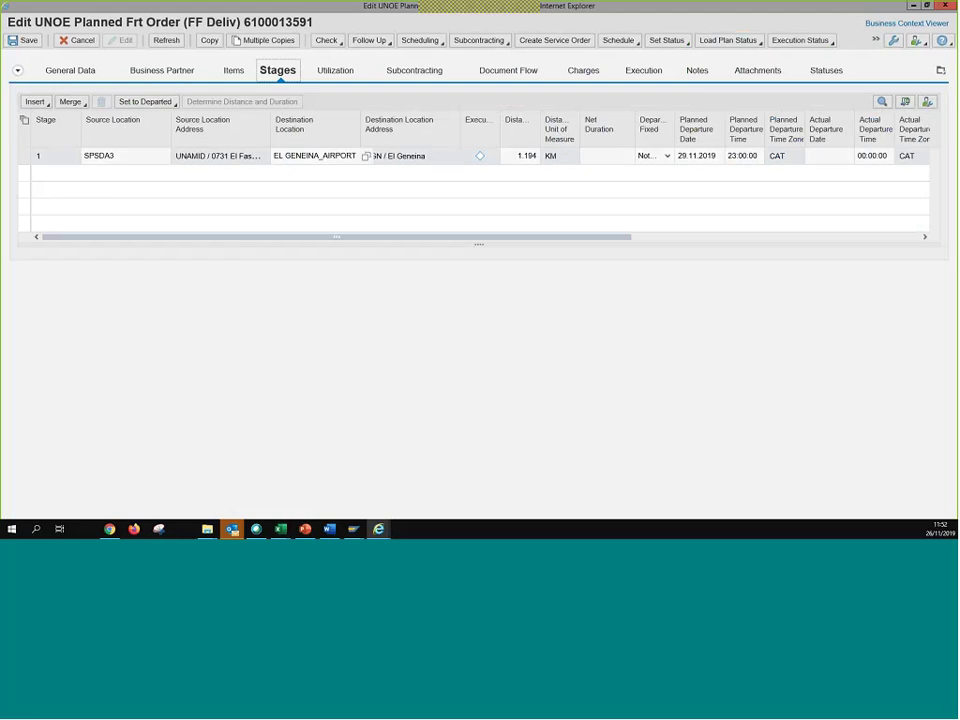
pyautogui.click(337, 157)
pyautogui.press('F4')
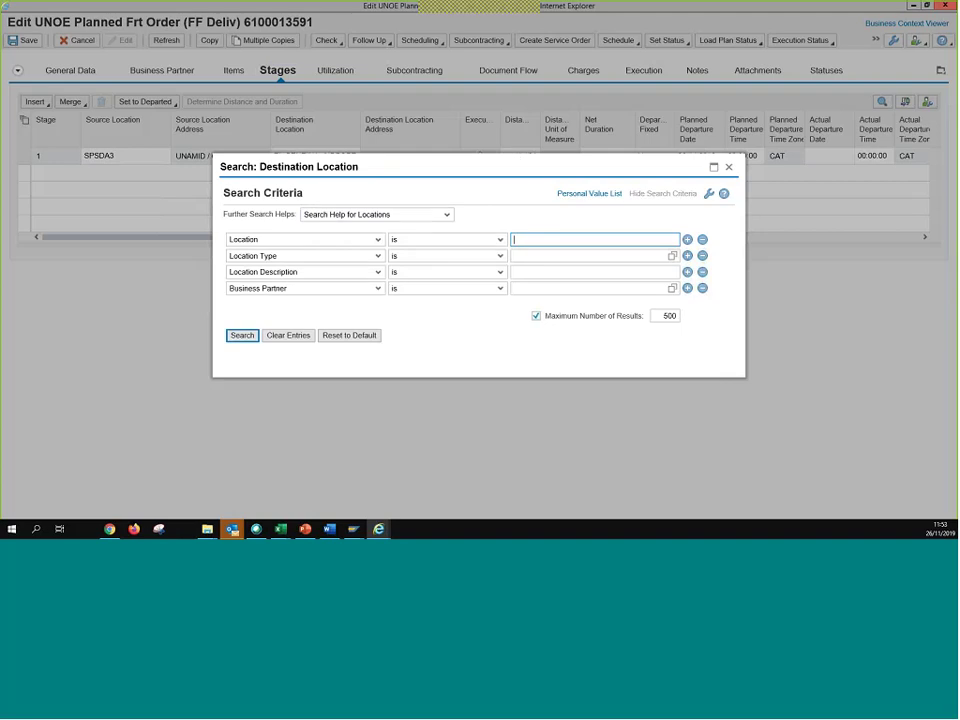
pyautogui.press('Return')
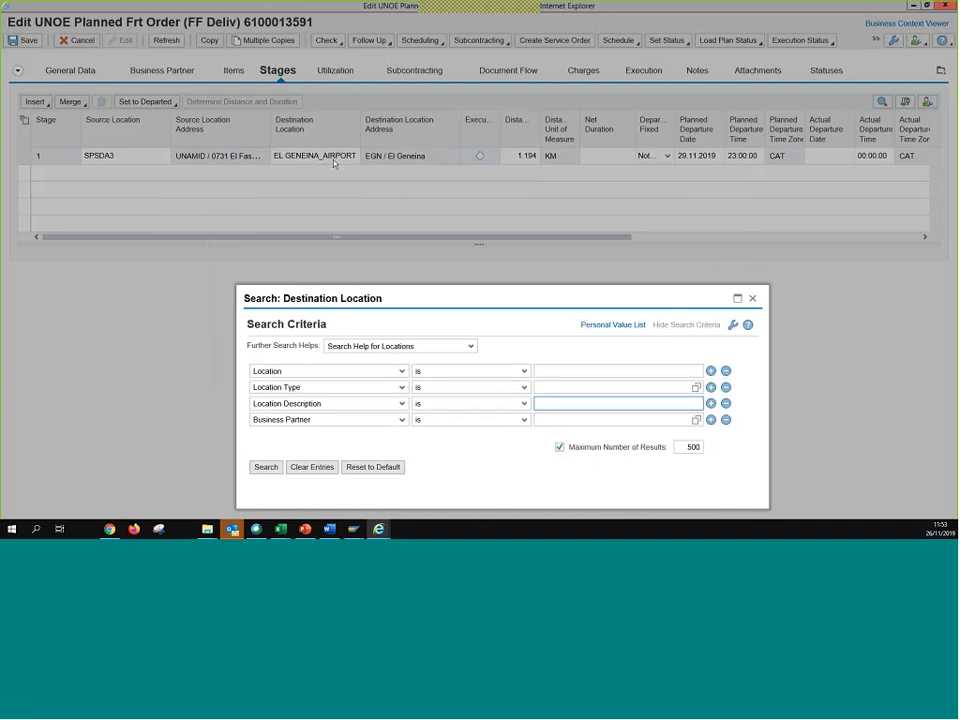
pyautogui.click(546, 372)
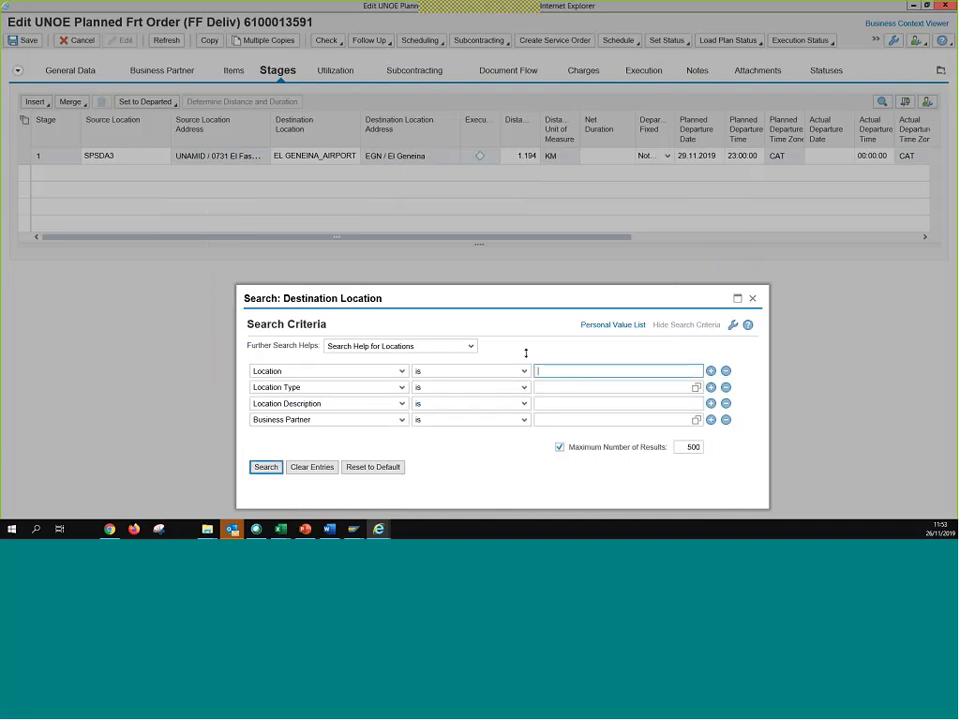
pyautogui.write('AIRPO')
pyautogui.write('RT')
pyautogui.press('Return')
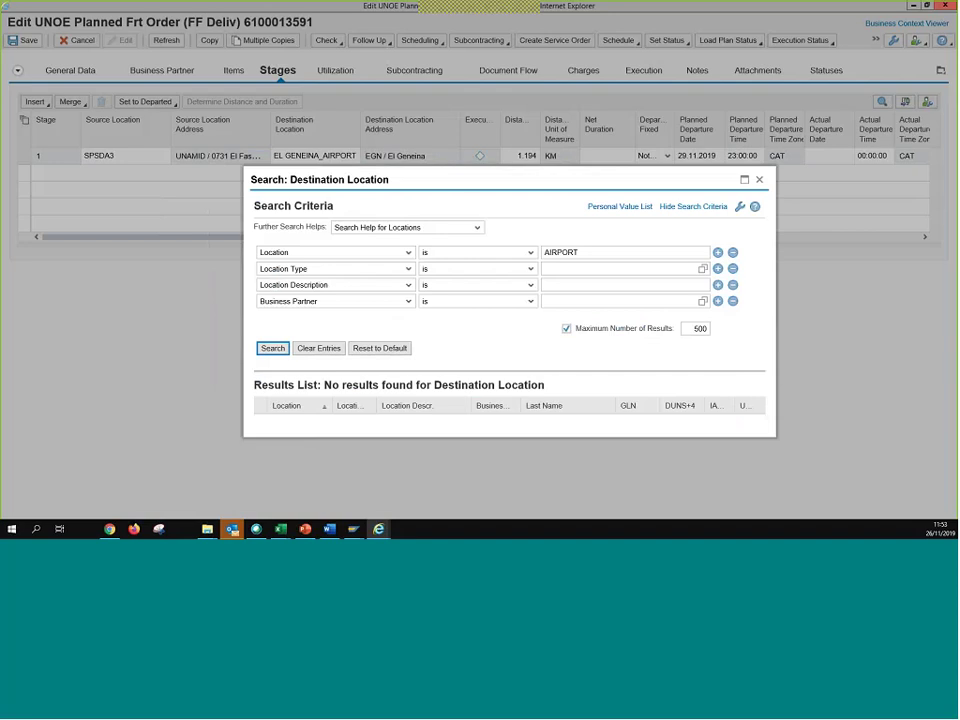
# - Switch the Location criterion to 'contains' and search for locations containing AIR, then SEA
pyautogui.click(614, 250)
pyautogui.press('BackSpace')
pyautogui.press('BackSpace')
pyautogui.press('BackSpace')
pyautogui.press('BackSpace')
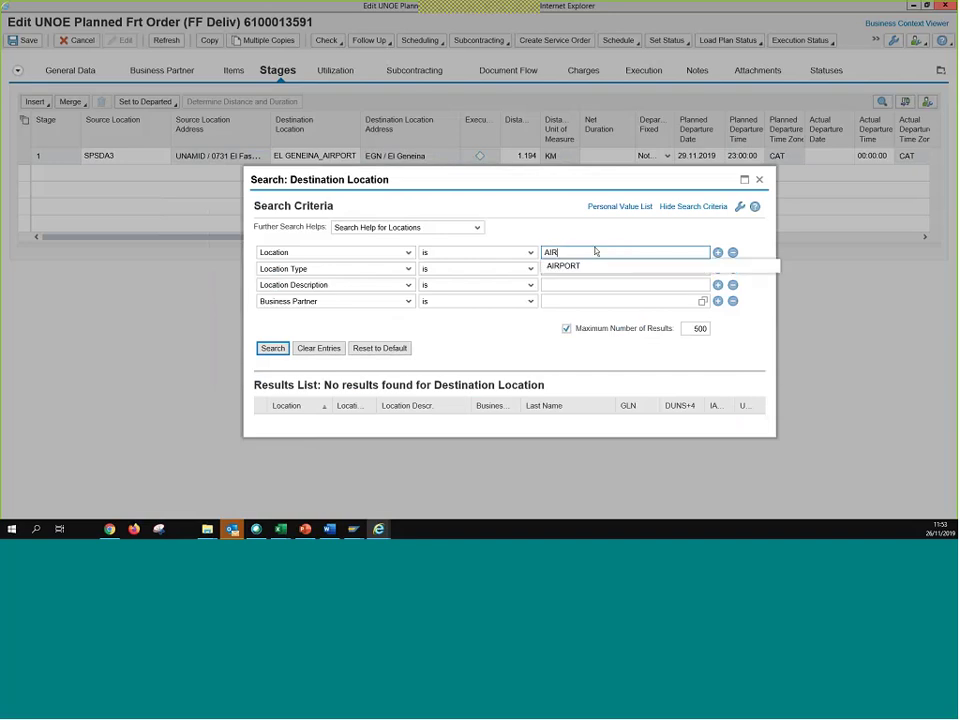
pyautogui.click(530, 252)
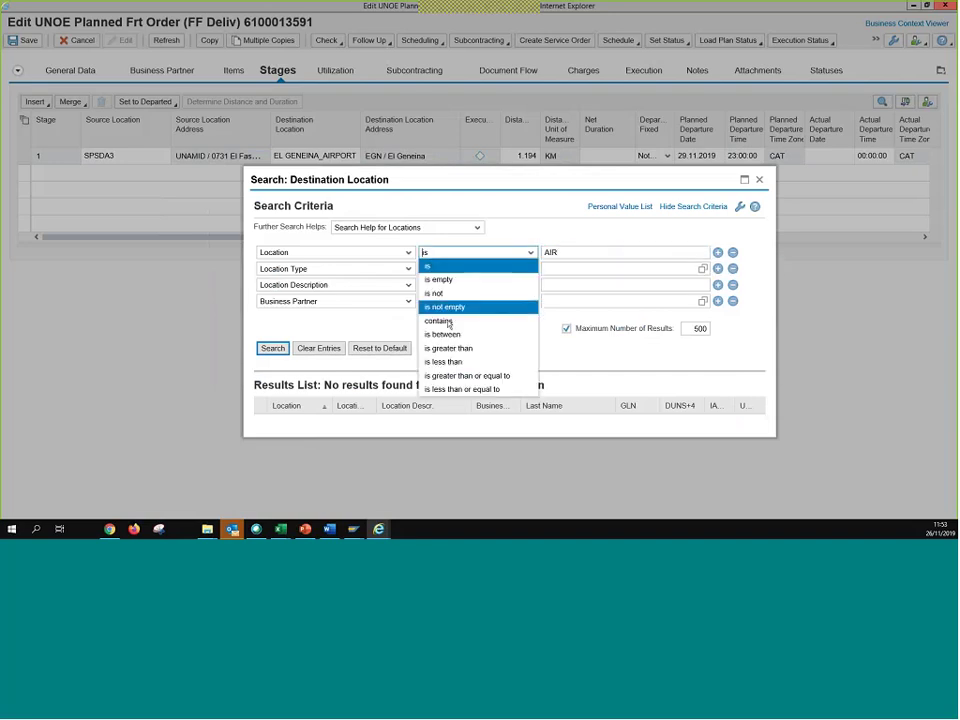
pyautogui.click(446, 321)
pyautogui.click(564, 253)
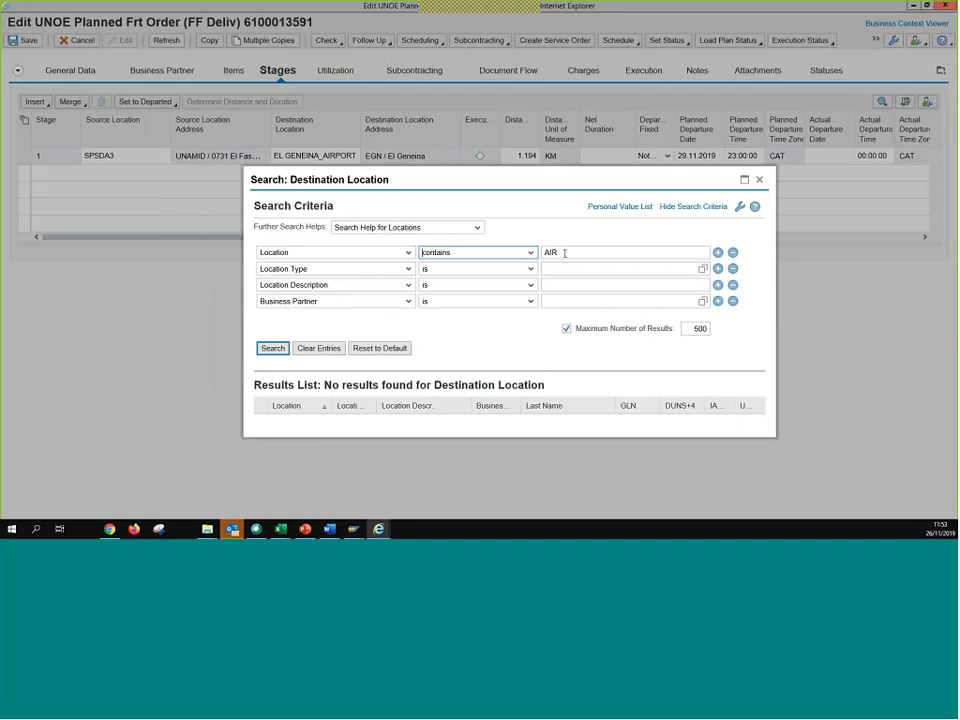
pyautogui.moveTo(564, 253); pyautogui.dragTo(541, 257)
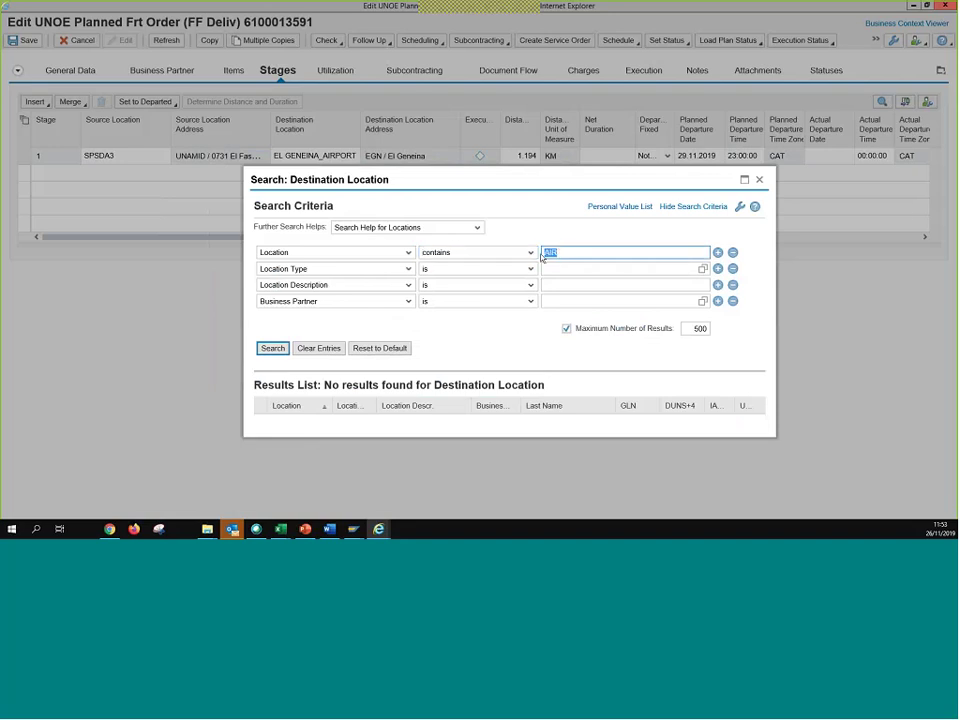
pyautogui.click(580, 254)
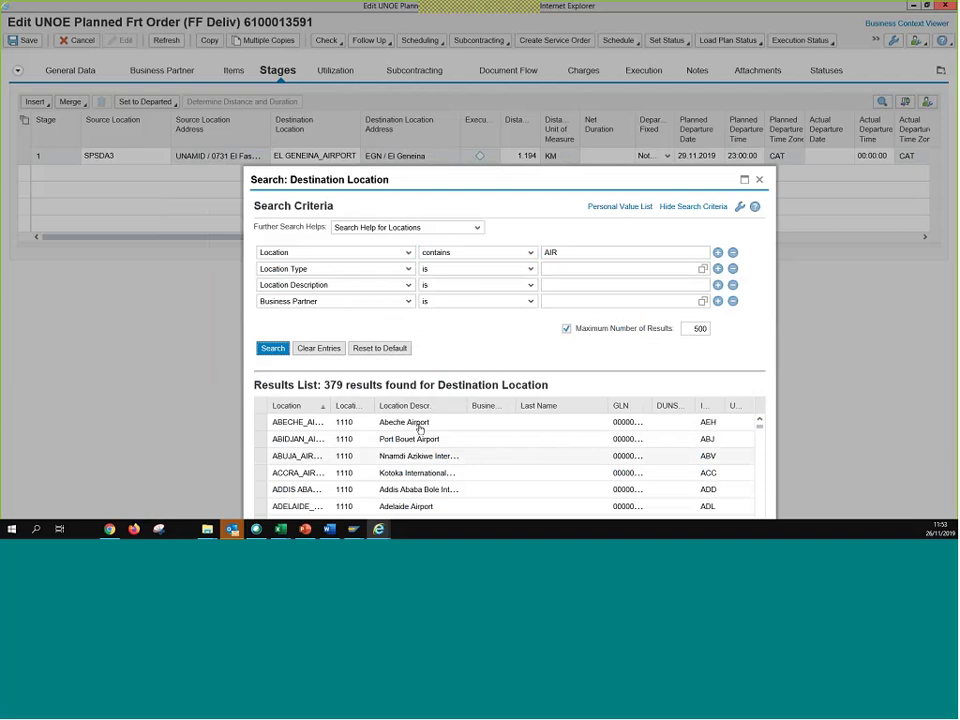
pyautogui.scroll(-2, 490, 441)
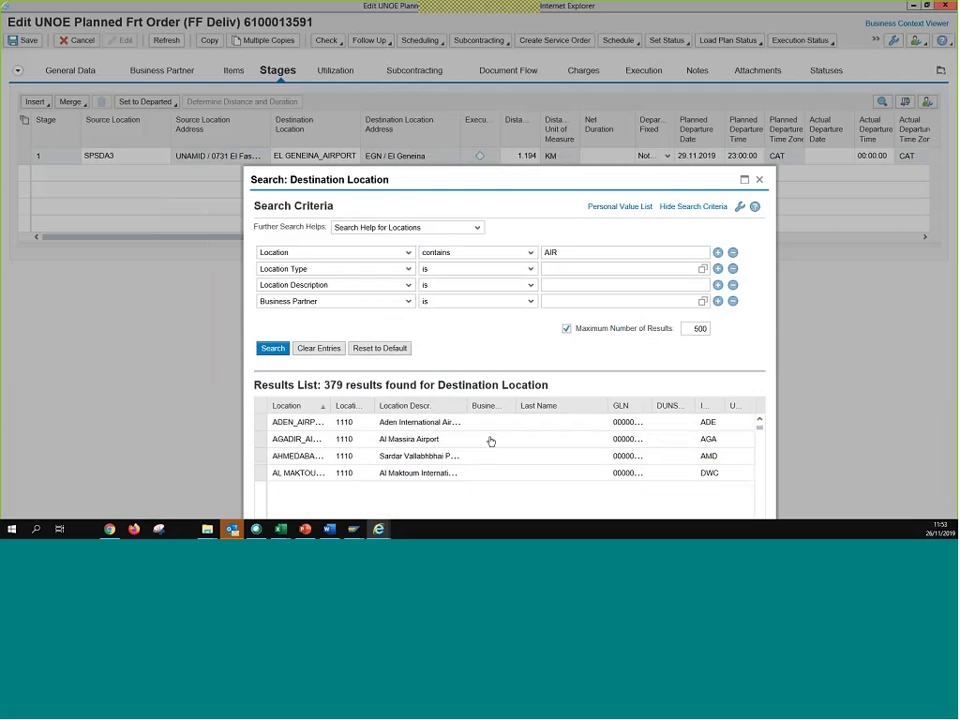
pyautogui.scroll(-1, 490, 441)
pyautogui.doubleClick(551, 252)
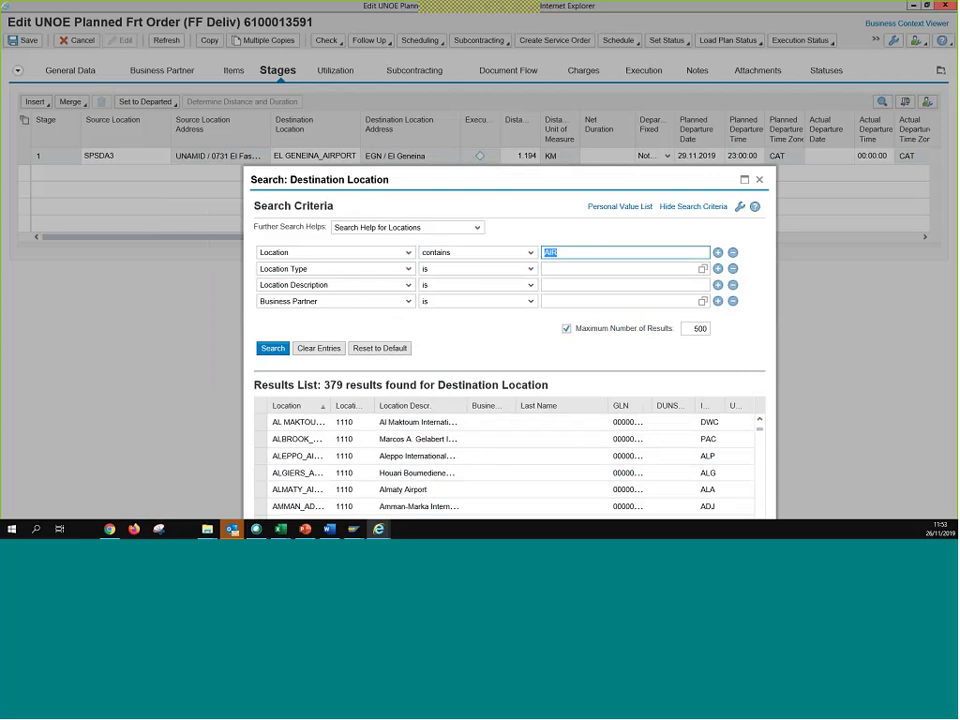
pyautogui.write('SEA')
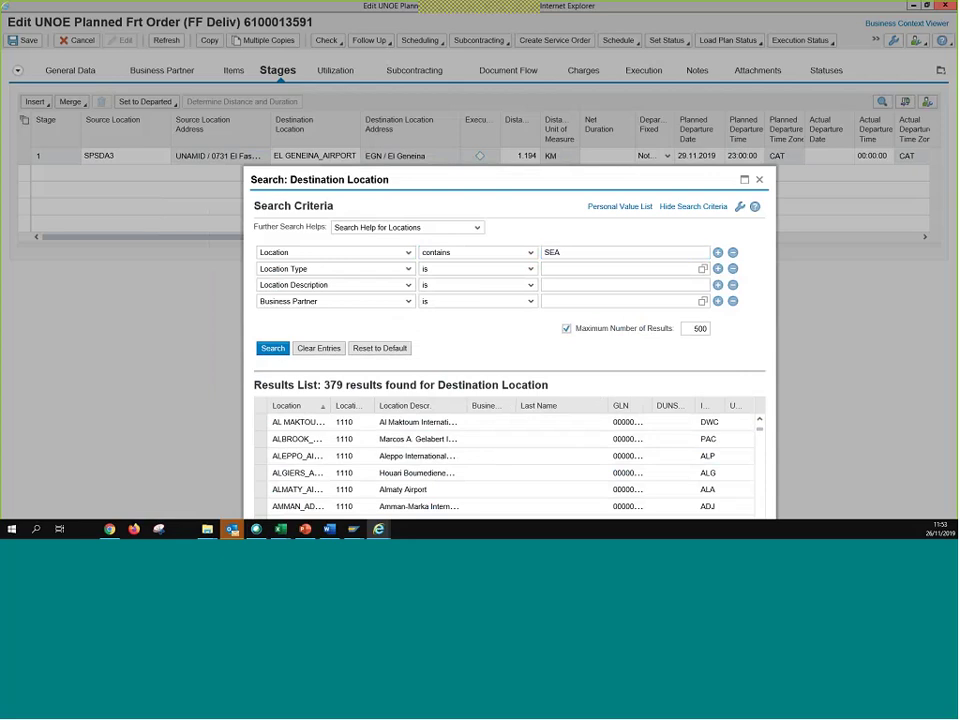
pyautogui.press('Return')
# - Search for locations containing PORT and scroll through the 500+ results
pyautogui.doubleClick(551, 252)
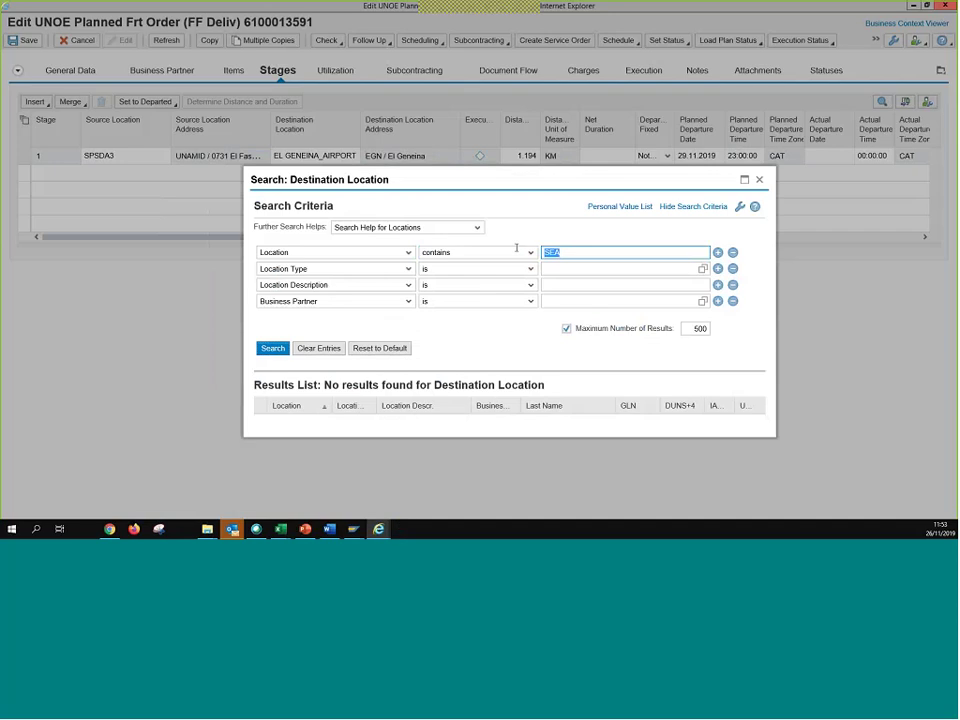
pyautogui.write('PORT')
pyautogui.click(266, 347)
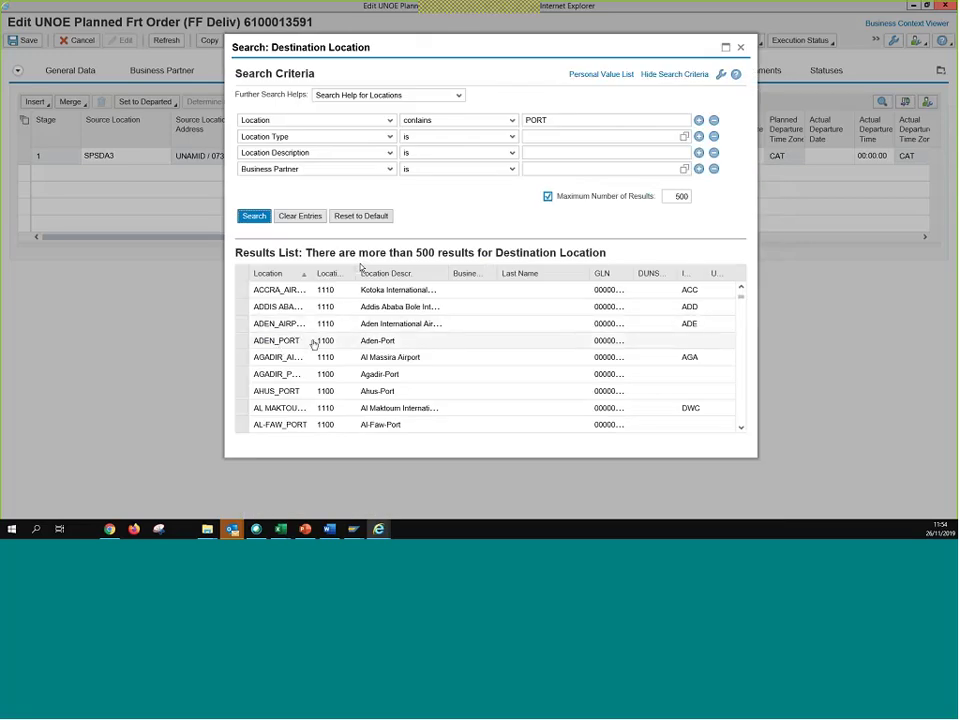
pyautogui.scroll(-5, 283, 364)
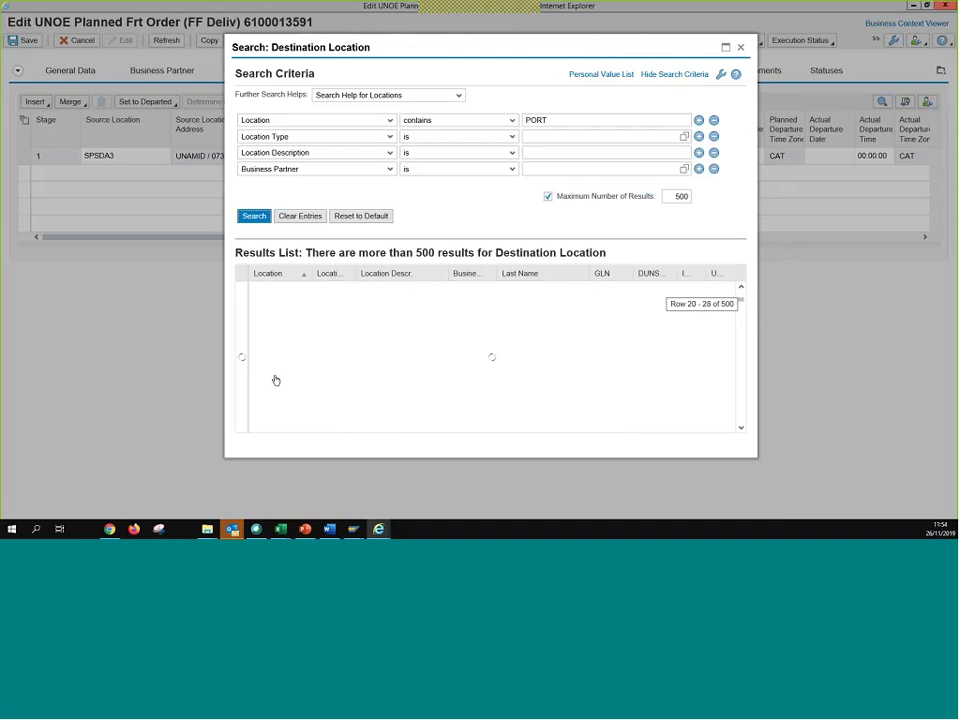
pyautogui.scroll(-2, 303, 341)
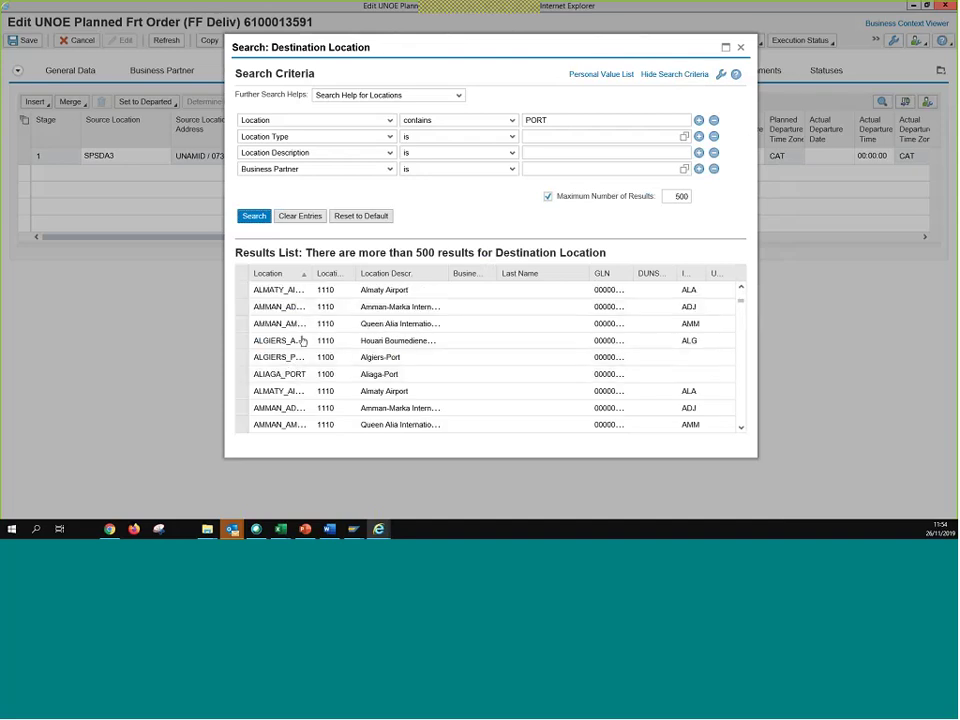
# - Close the location search, keeping EL GENEINA_AIRPORT, and highlight the order number's last digits
pyautogui.click(742, 48)
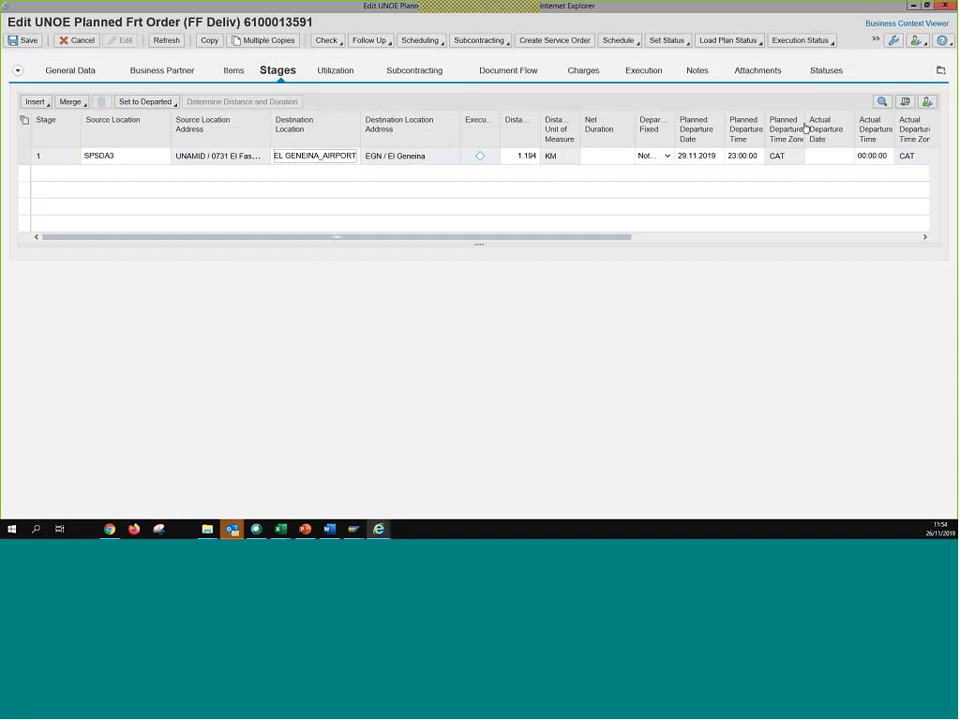
pyautogui.click(335, 160)
pyautogui.moveTo(299, 20); pyautogui.dragTo(308, 40)
pyautogui.moveTo(314, 22); pyautogui.dragTo(299, 22)
# - Try saving the order, dismiss 'Save not required', and bring up PowerPoint slide 19
pyautogui.click(286, 157)
pyautogui.doubleClick(694, 157)
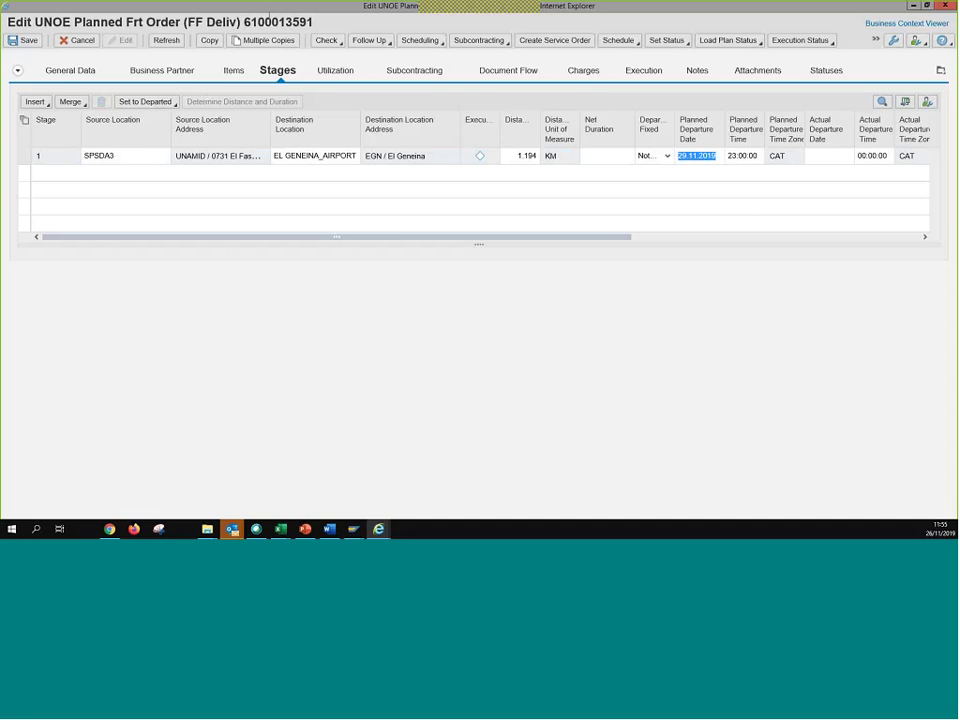
pyautogui.click(263, 40)
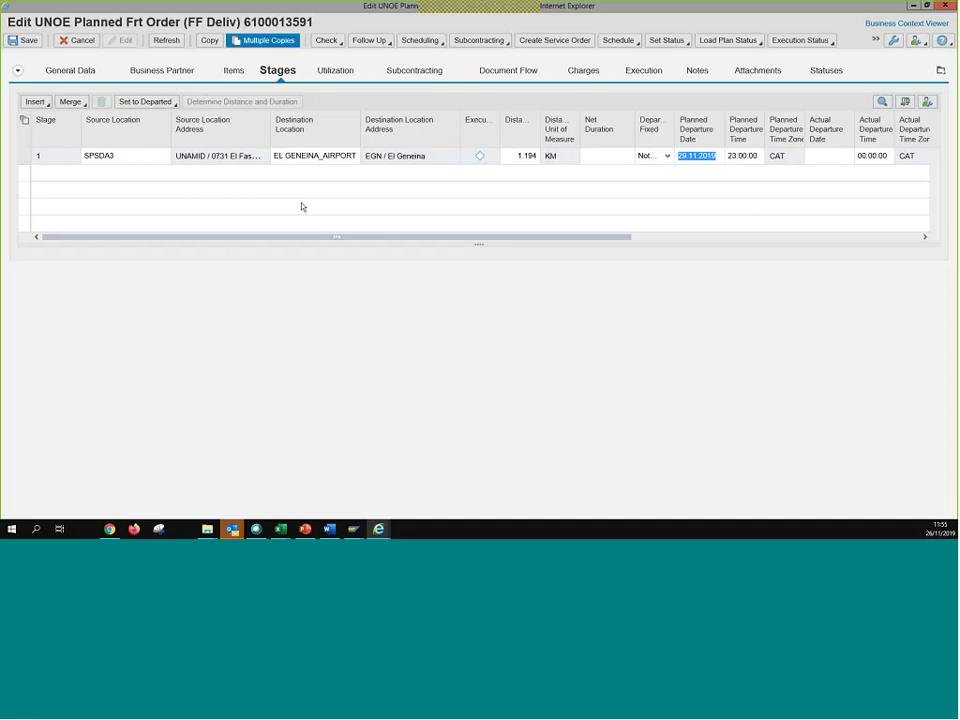
pyautogui.click(27, 41)
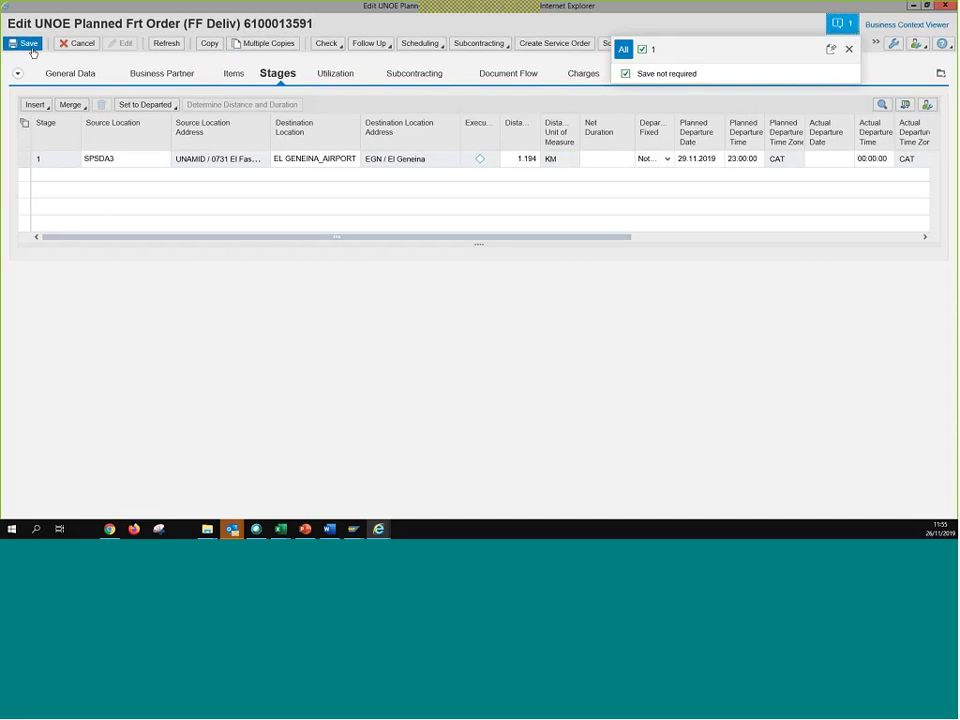
pyautogui.click(693, 176)
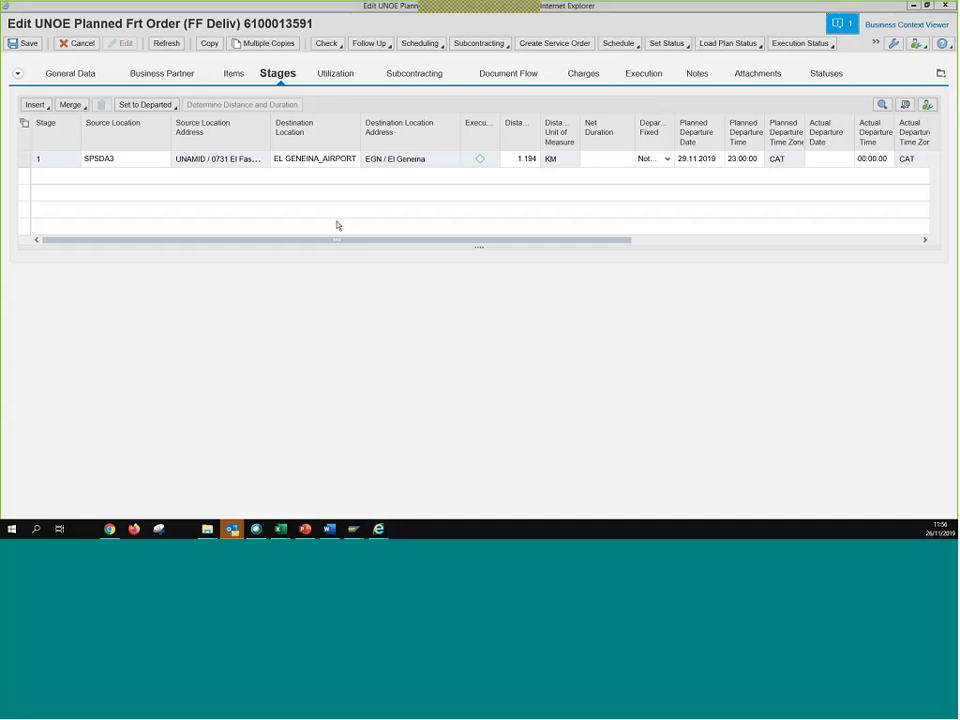
pyautogui.hotkey('alt', 'Tab')
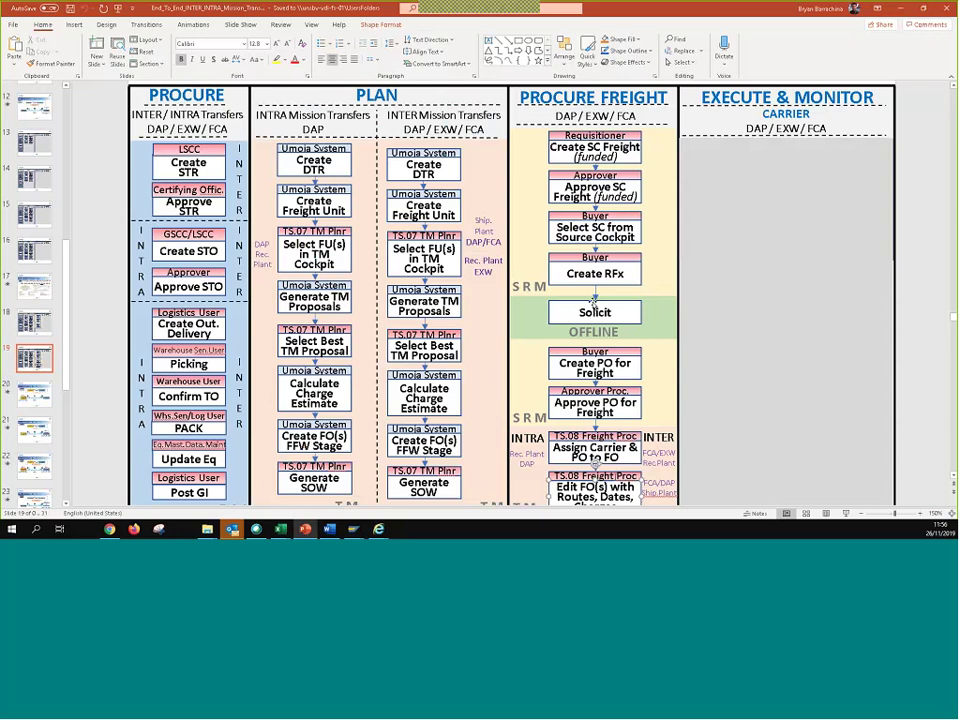
# - Highlight the FCA/EXW and Rec. Plant delivery-term notes on slide 19, then return to SAP
pyautogui.scroll(-1, 595, 465)
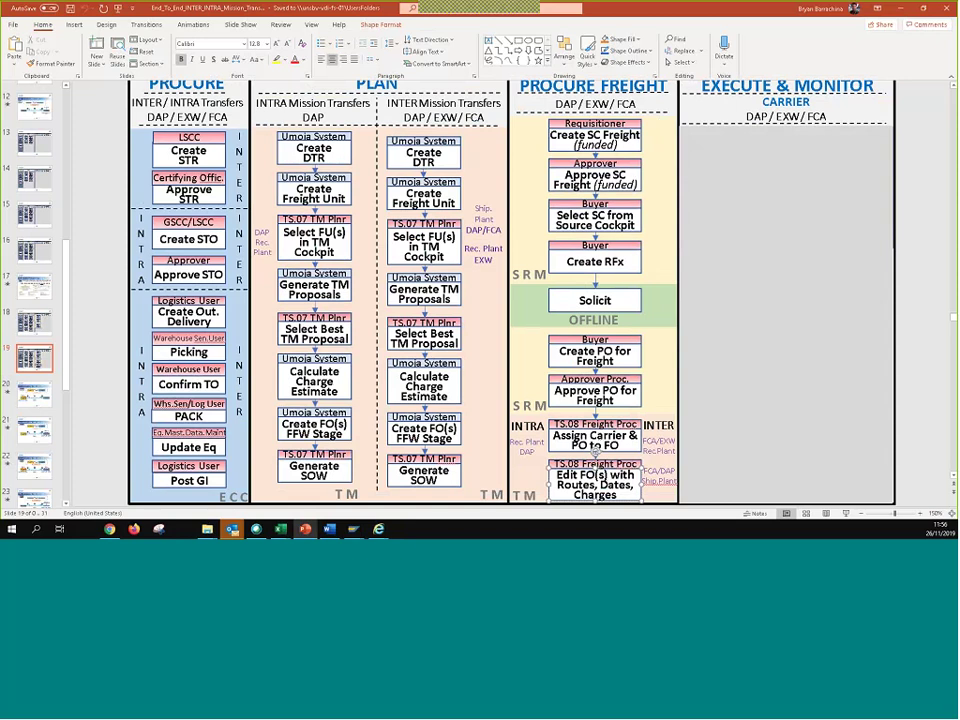
pyautogui.click(669, 477)
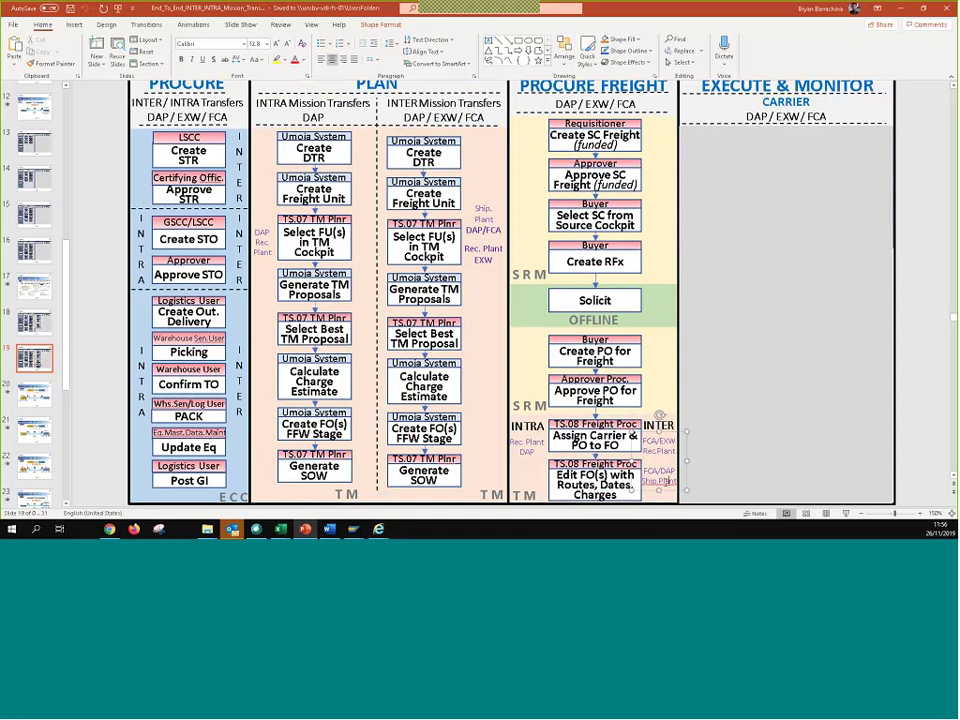
pyautogui.click(527, 451)
pyautogui.press('Tab')
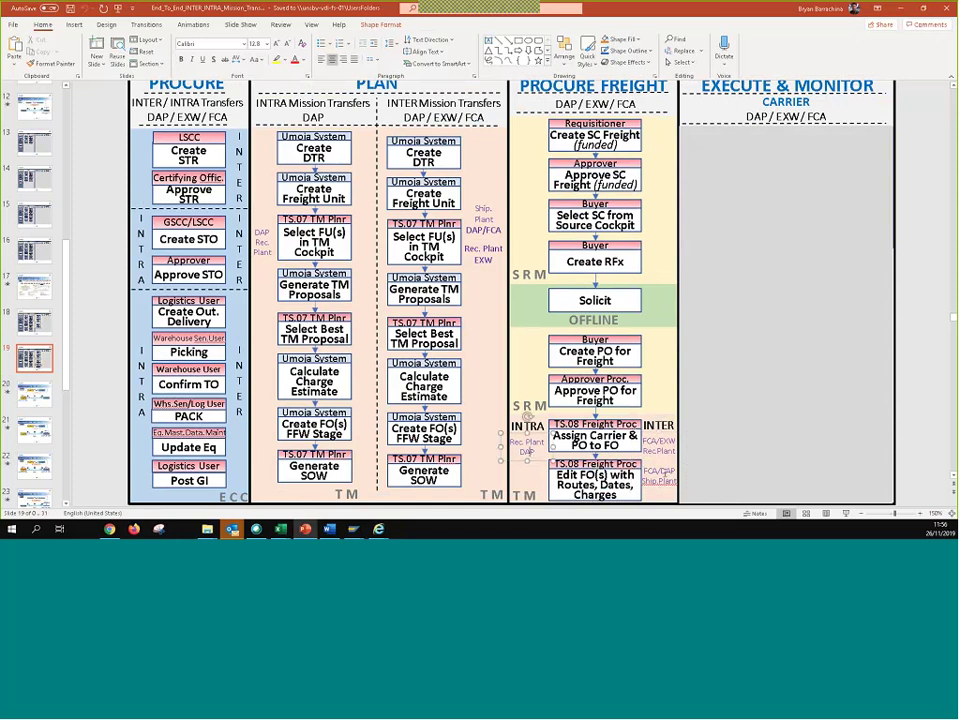
pyautogui.hotkey('shift', 'End')
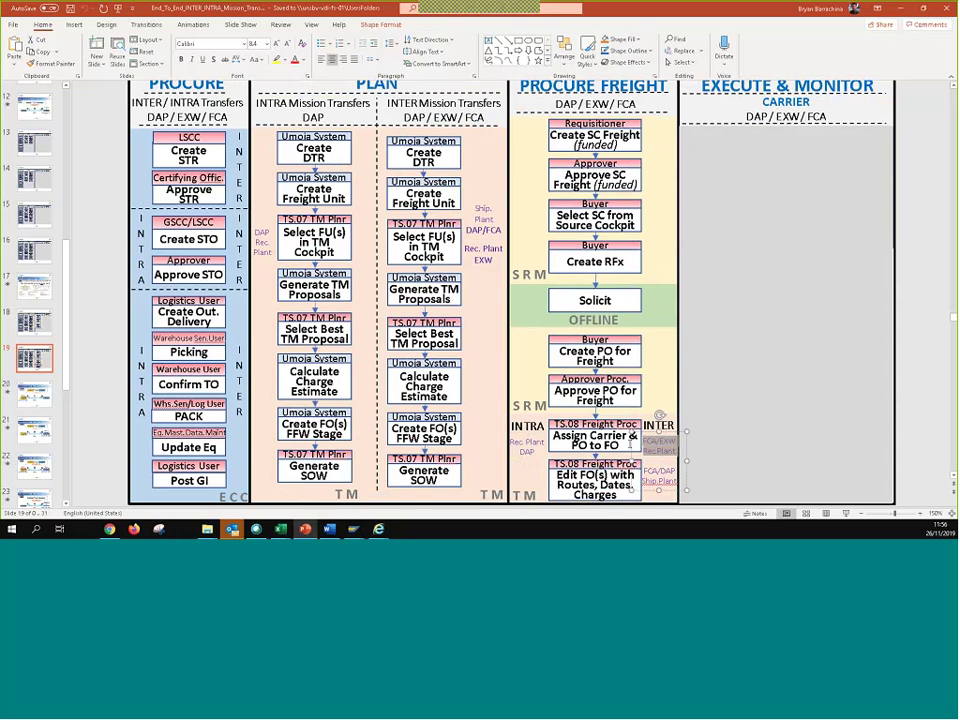
pyautogui.press('Escape')
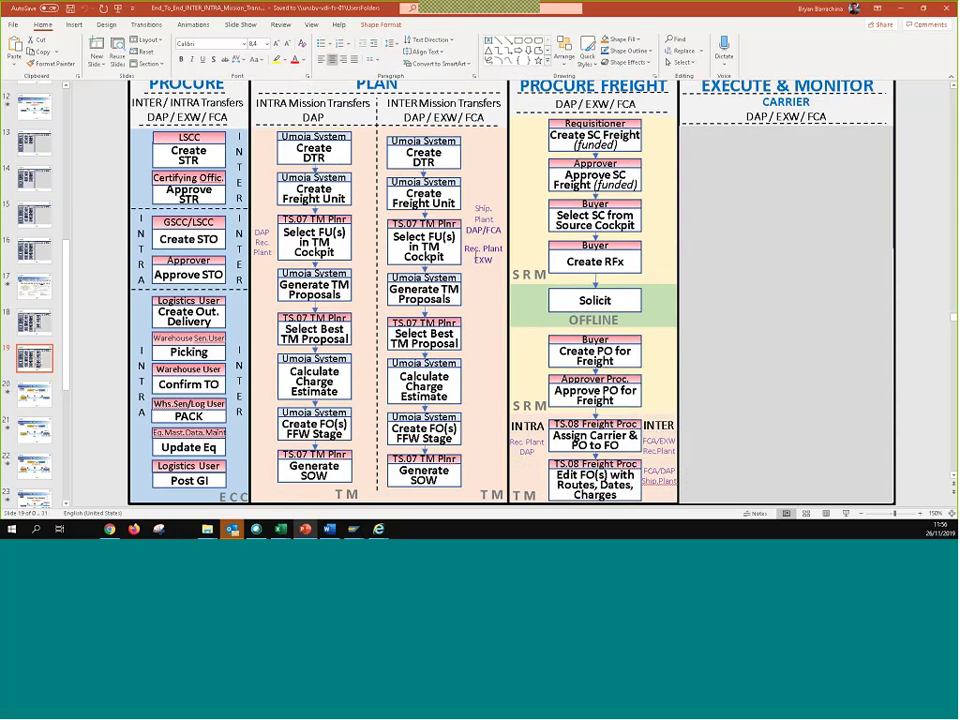
pyautogui.tripleClick(483, 250)
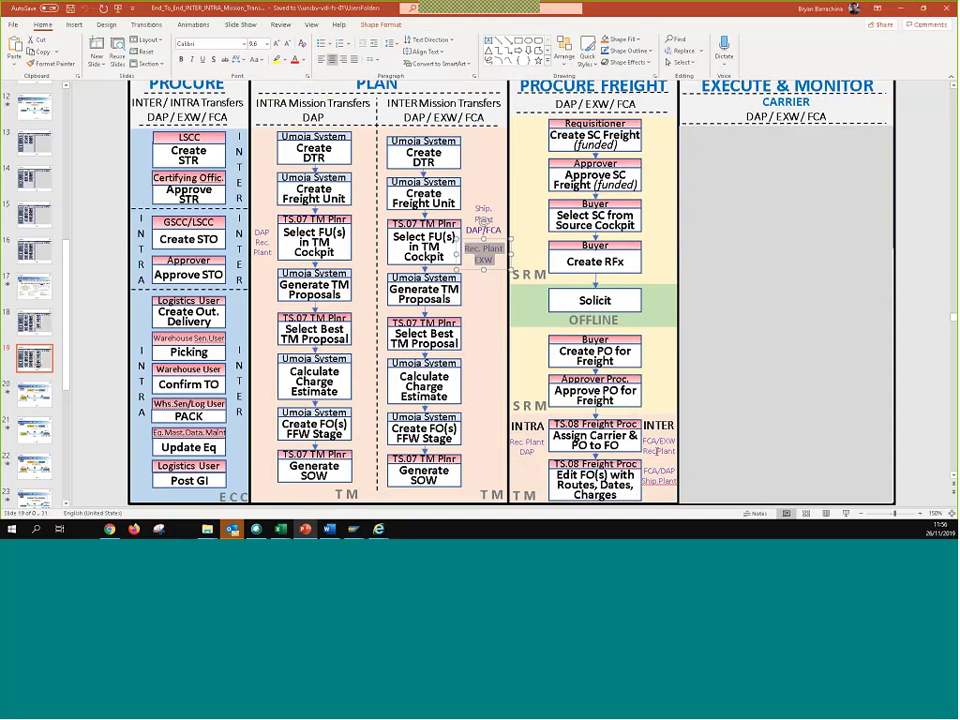
pyautogui.tripleClick(683, 451)
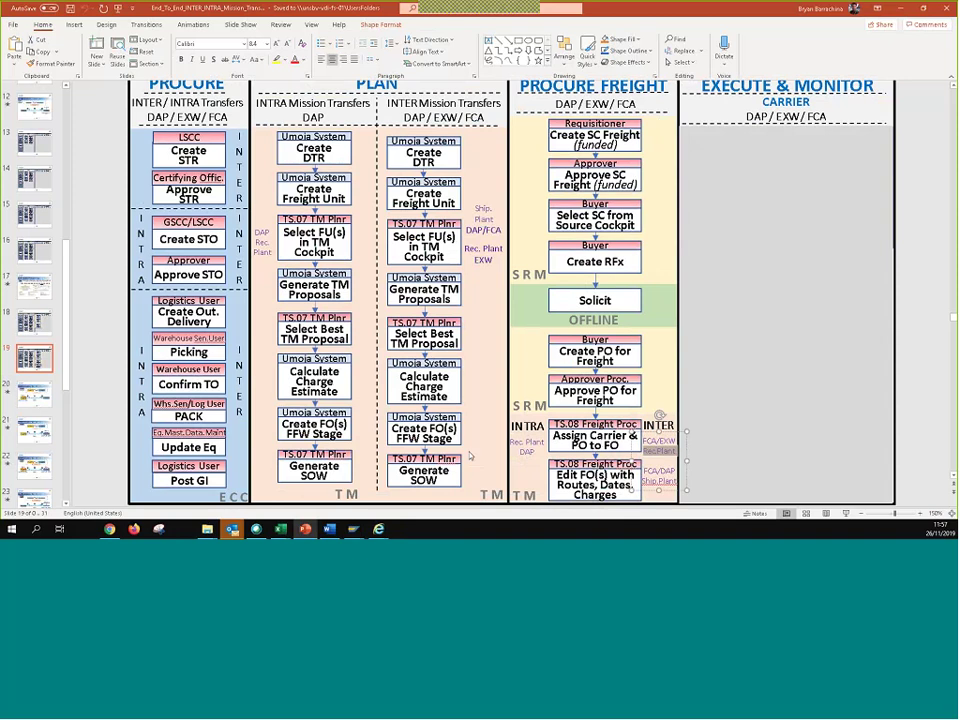
pyautogui.hotkey('alt', 'Tab')
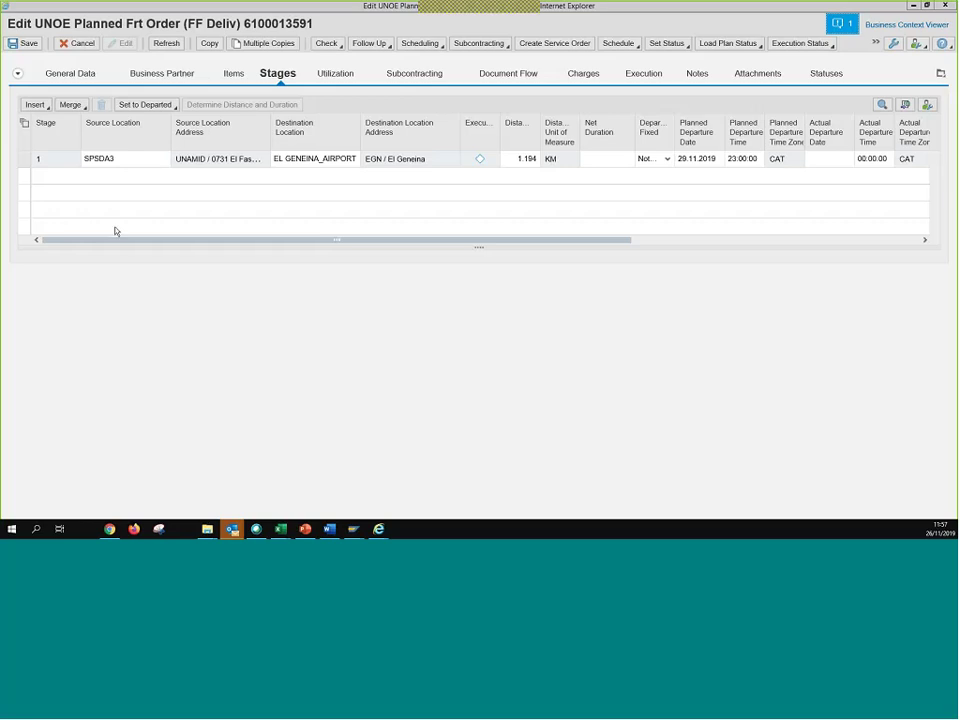
# - Scroll the Party Role list for the empty business partner row, close it unchosen, then switch to PowerPoint
pyautogui.click(165, 76)
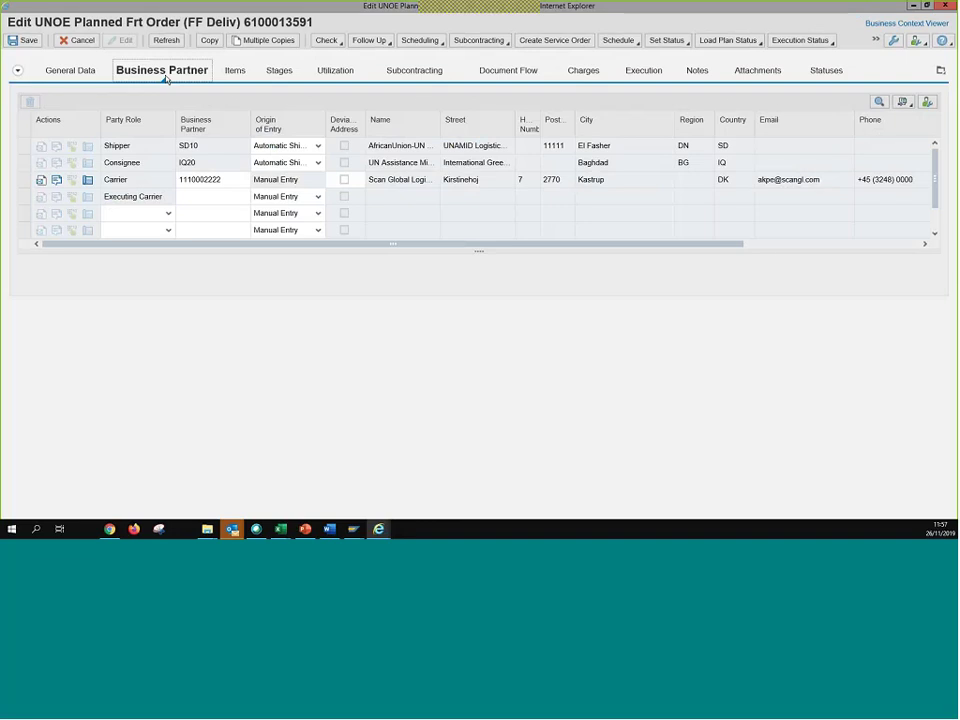
pyautogui.click(169, 216)
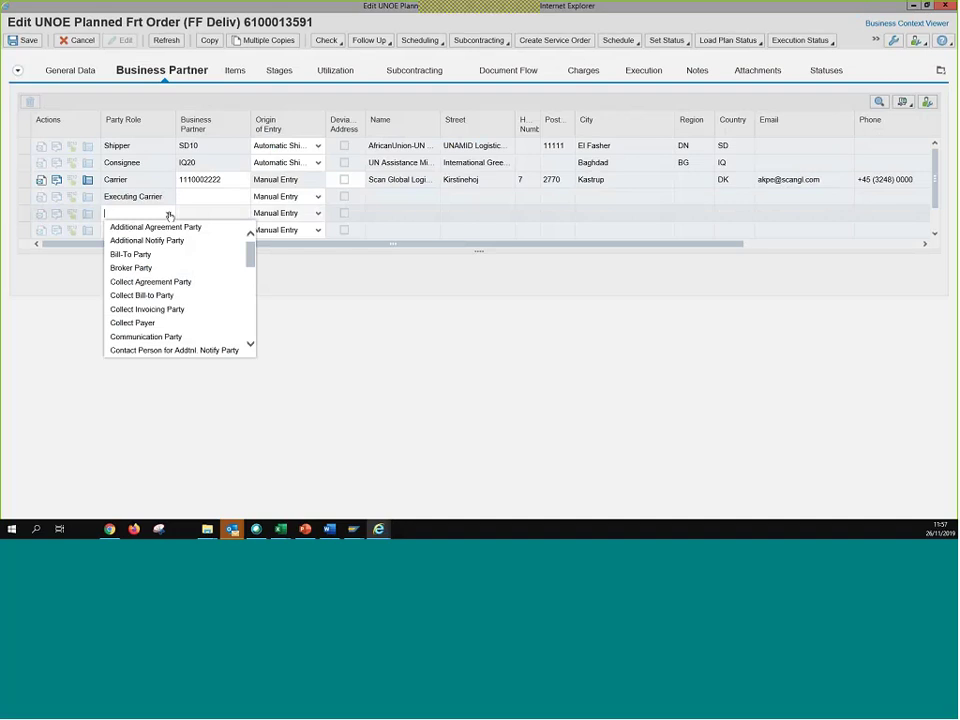
pyautogui.scroll(-10, 246, 321)
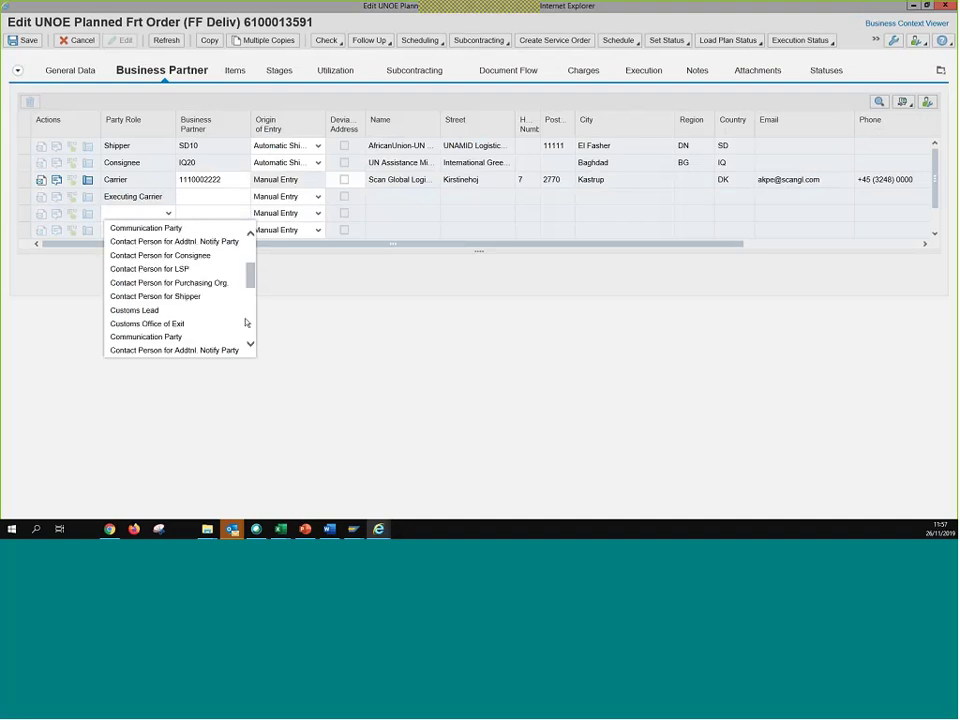
pyautogui.scroll(-3, 247, 330)
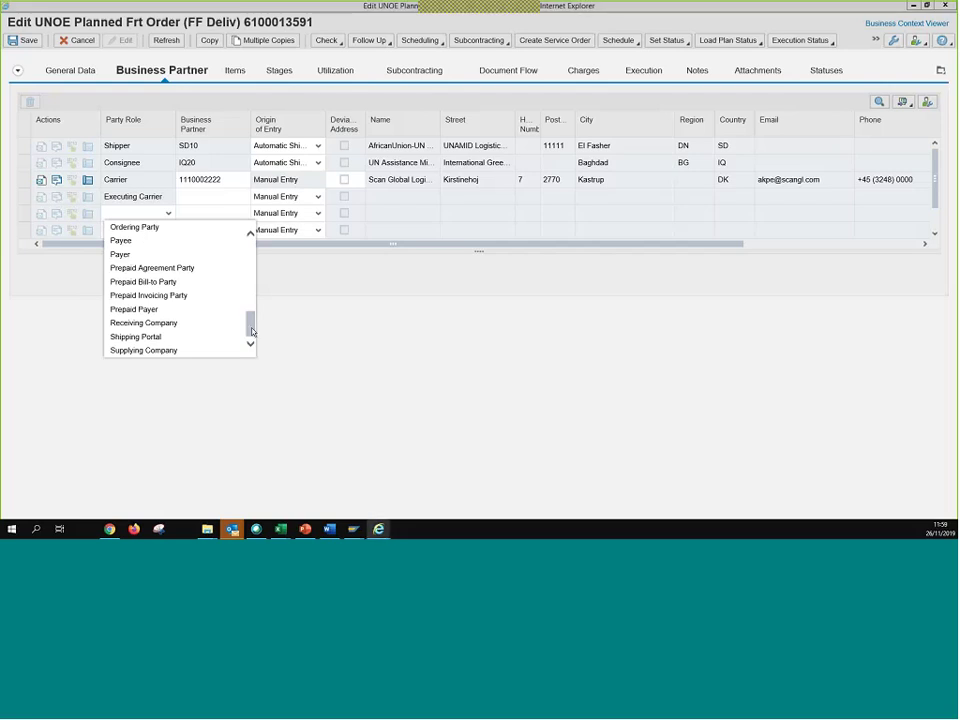
pyautogui.moveTo(251, 332); pyautogui.dragTo(251, 253)
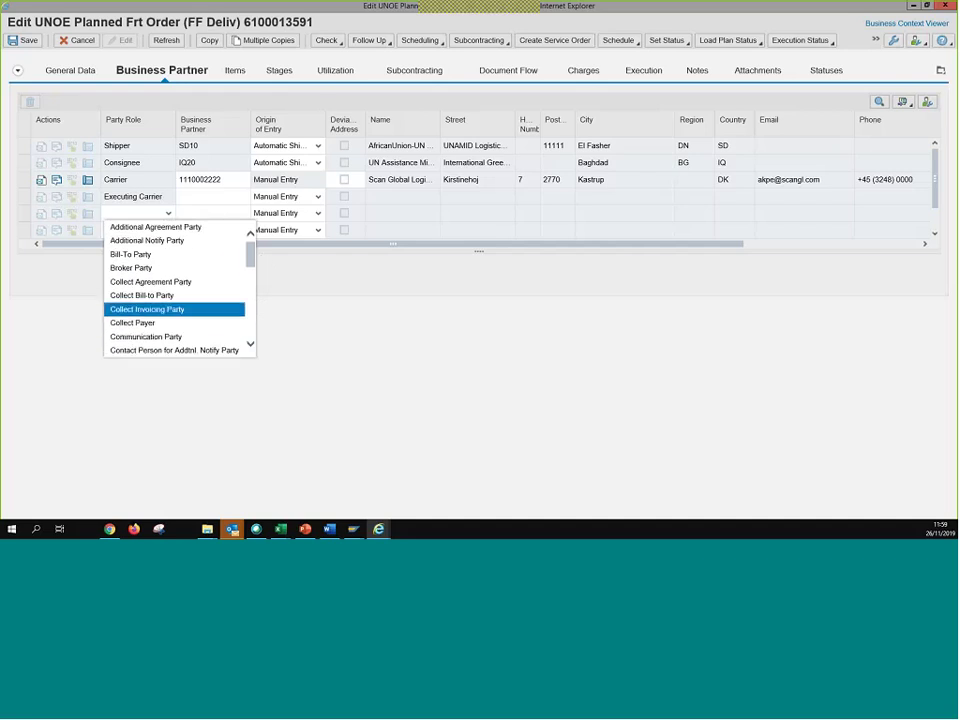
pyautogui.click(477, 270)
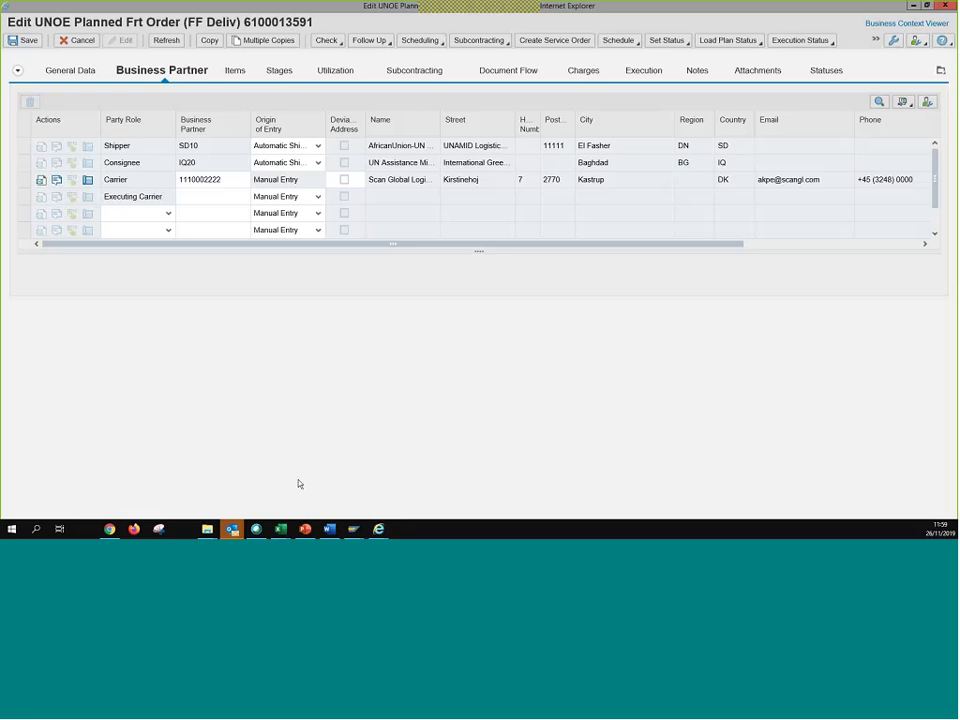
pyautogui.hotkey('alt', 'Tab')
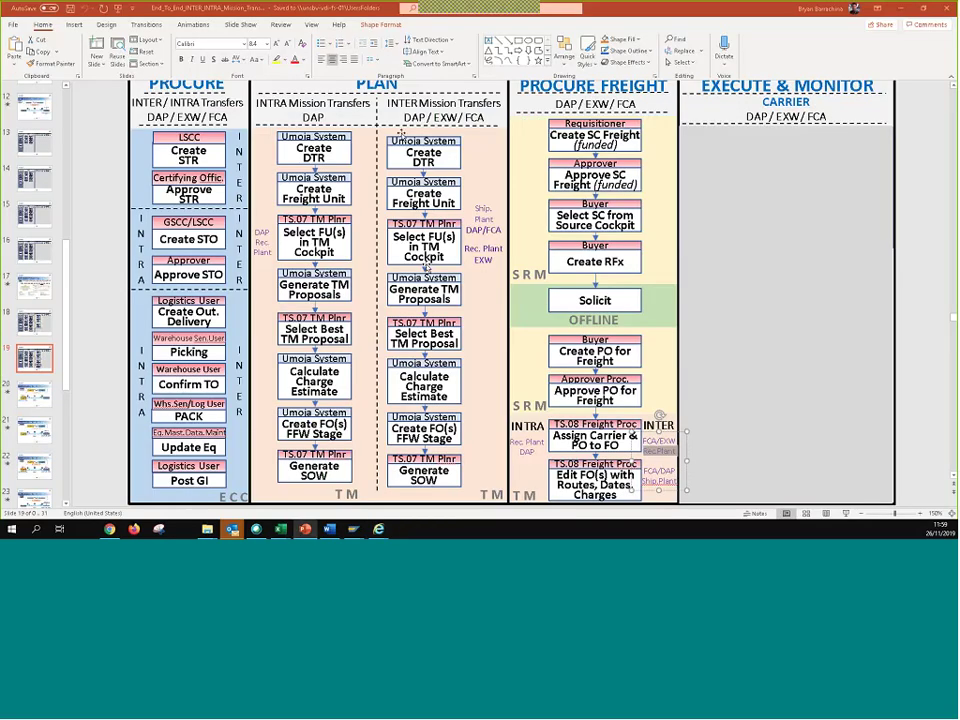
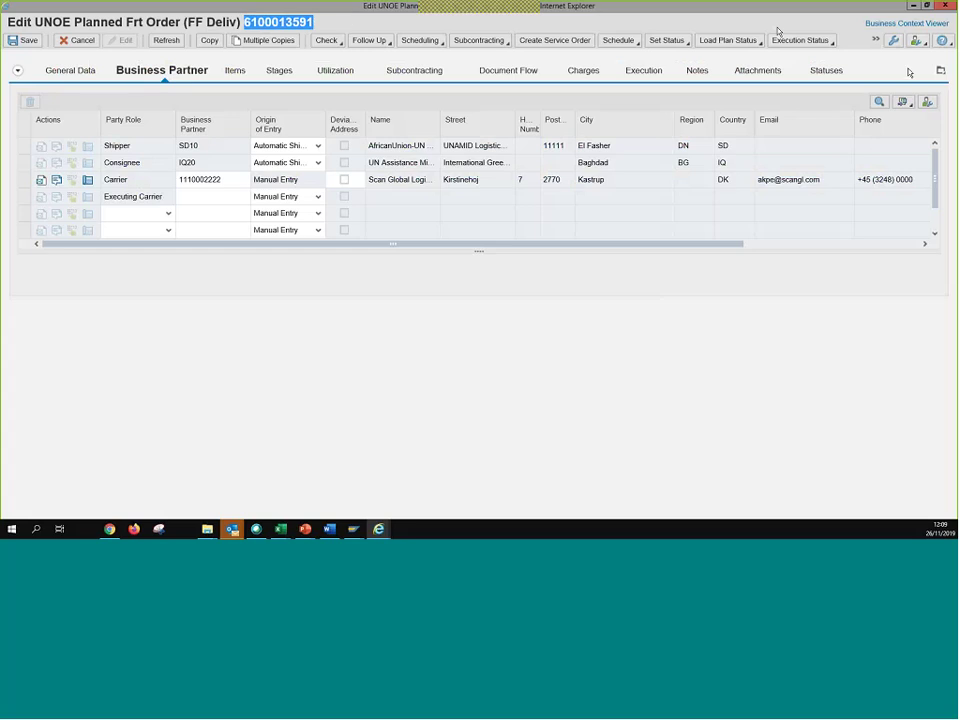
# - Show the Execution tab and enlarge its event table to list Handover Document through Unloading End
pyautogui.click(940, 70)
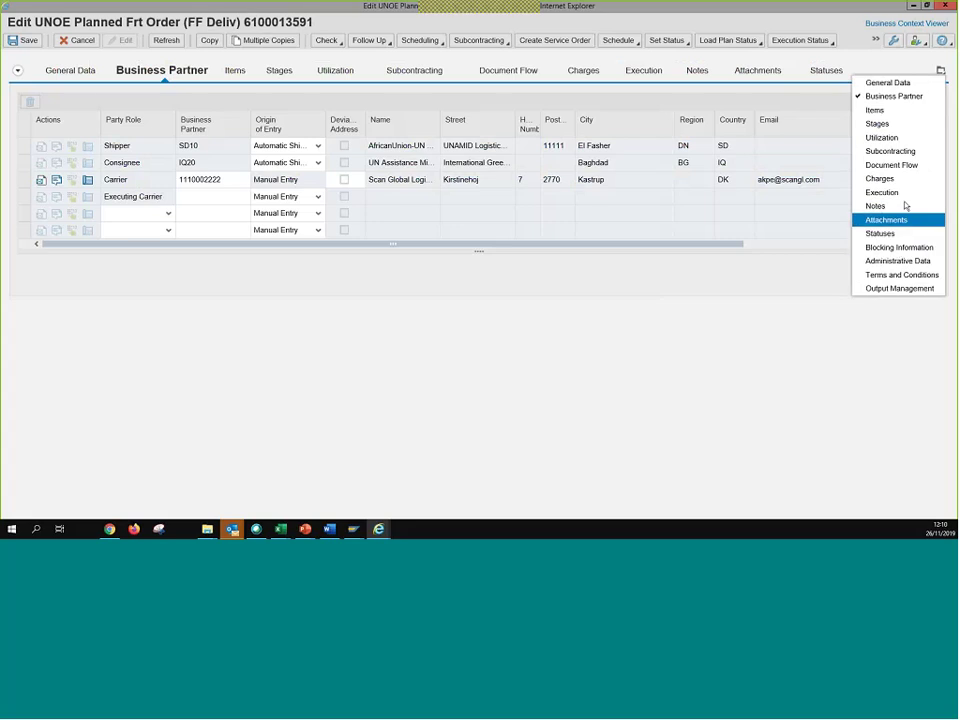
pyautogui.click(902, 197)
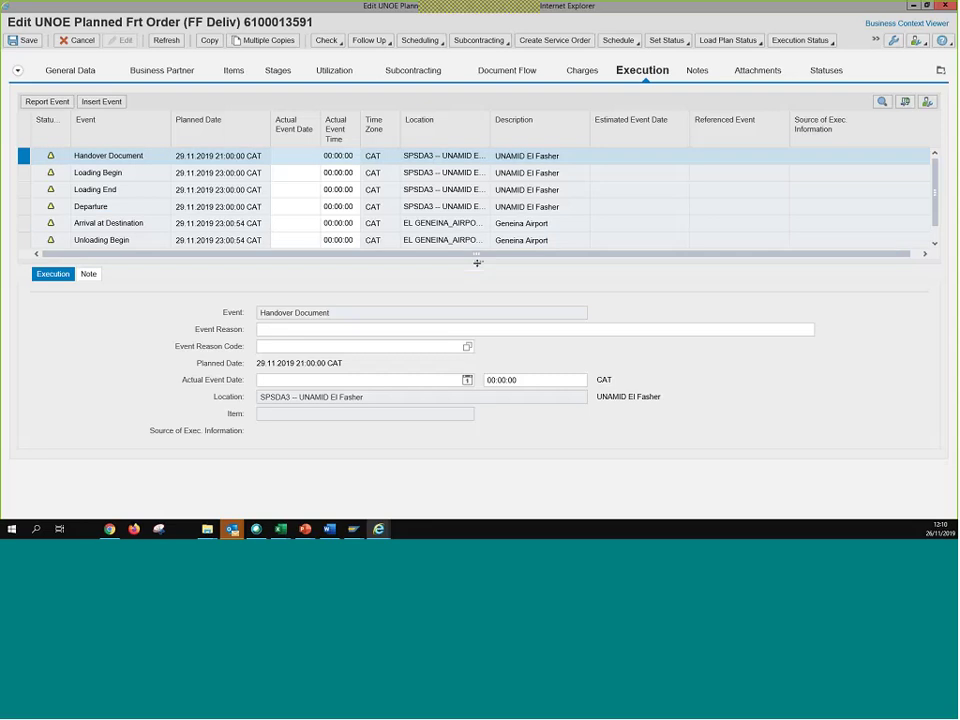
pyautogui.moveTo(477, 262); pyautogui.dragTo(465, 315)
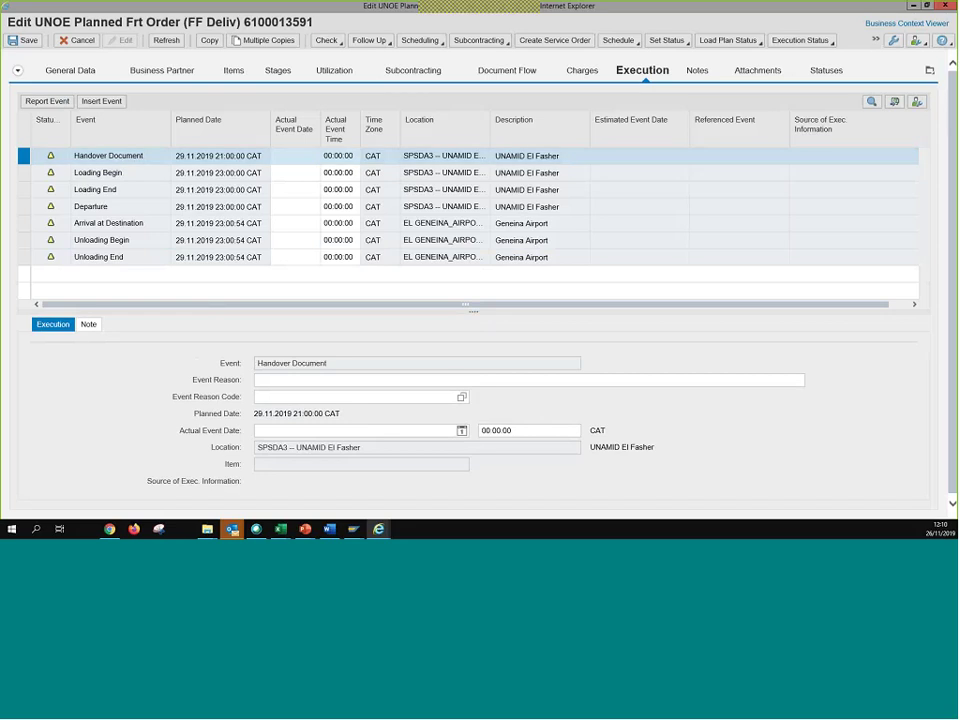
pyautogui.doubleClick(278, 22)
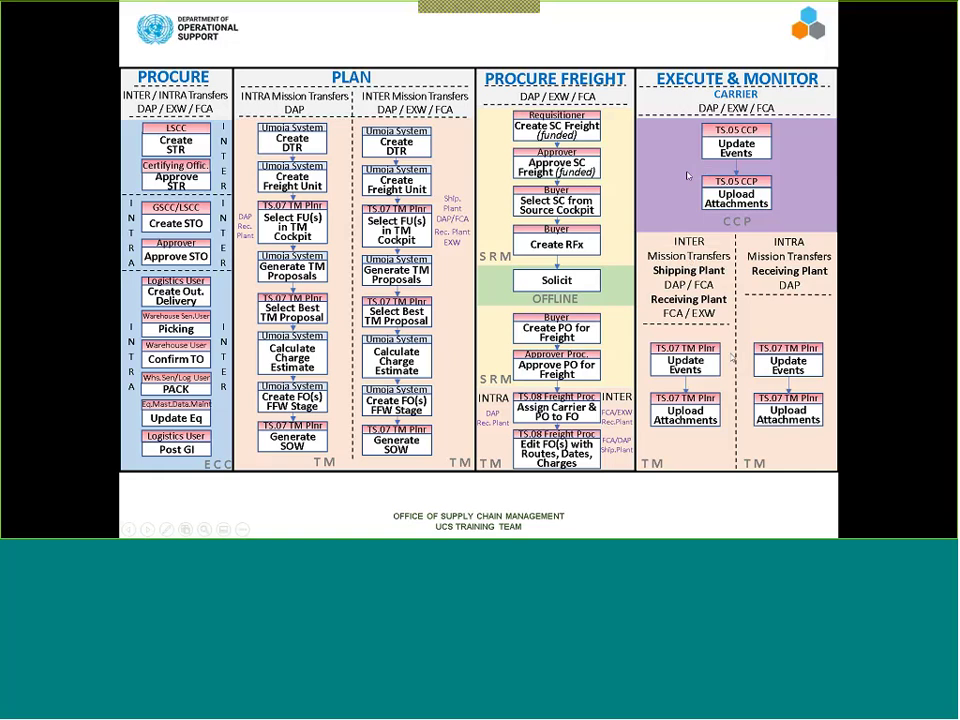
pyautogui.hotkey('alt', 'Tab')
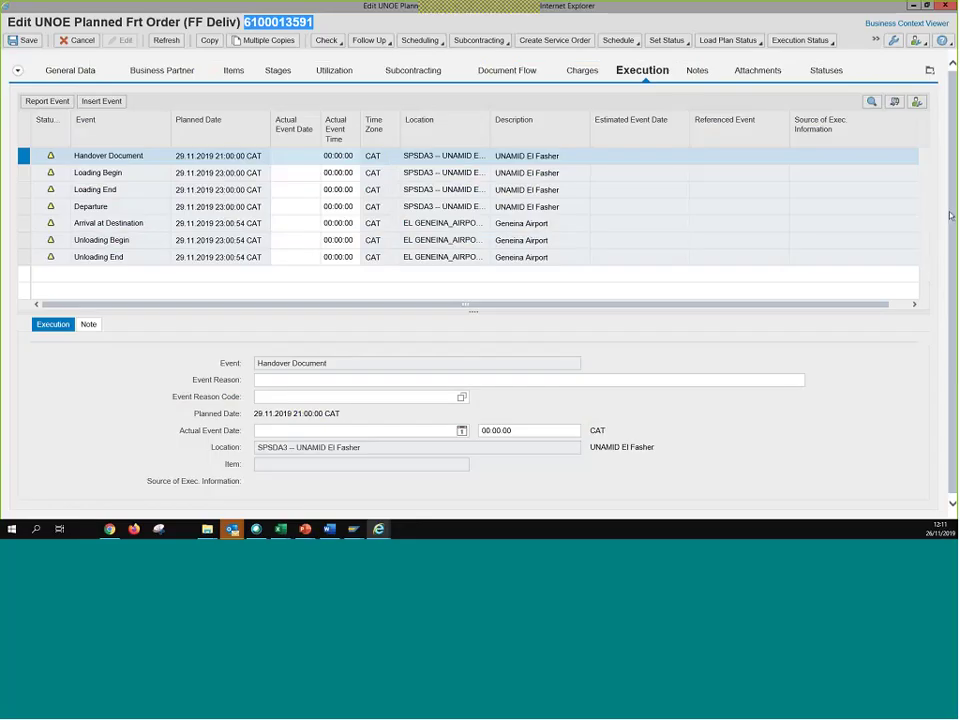